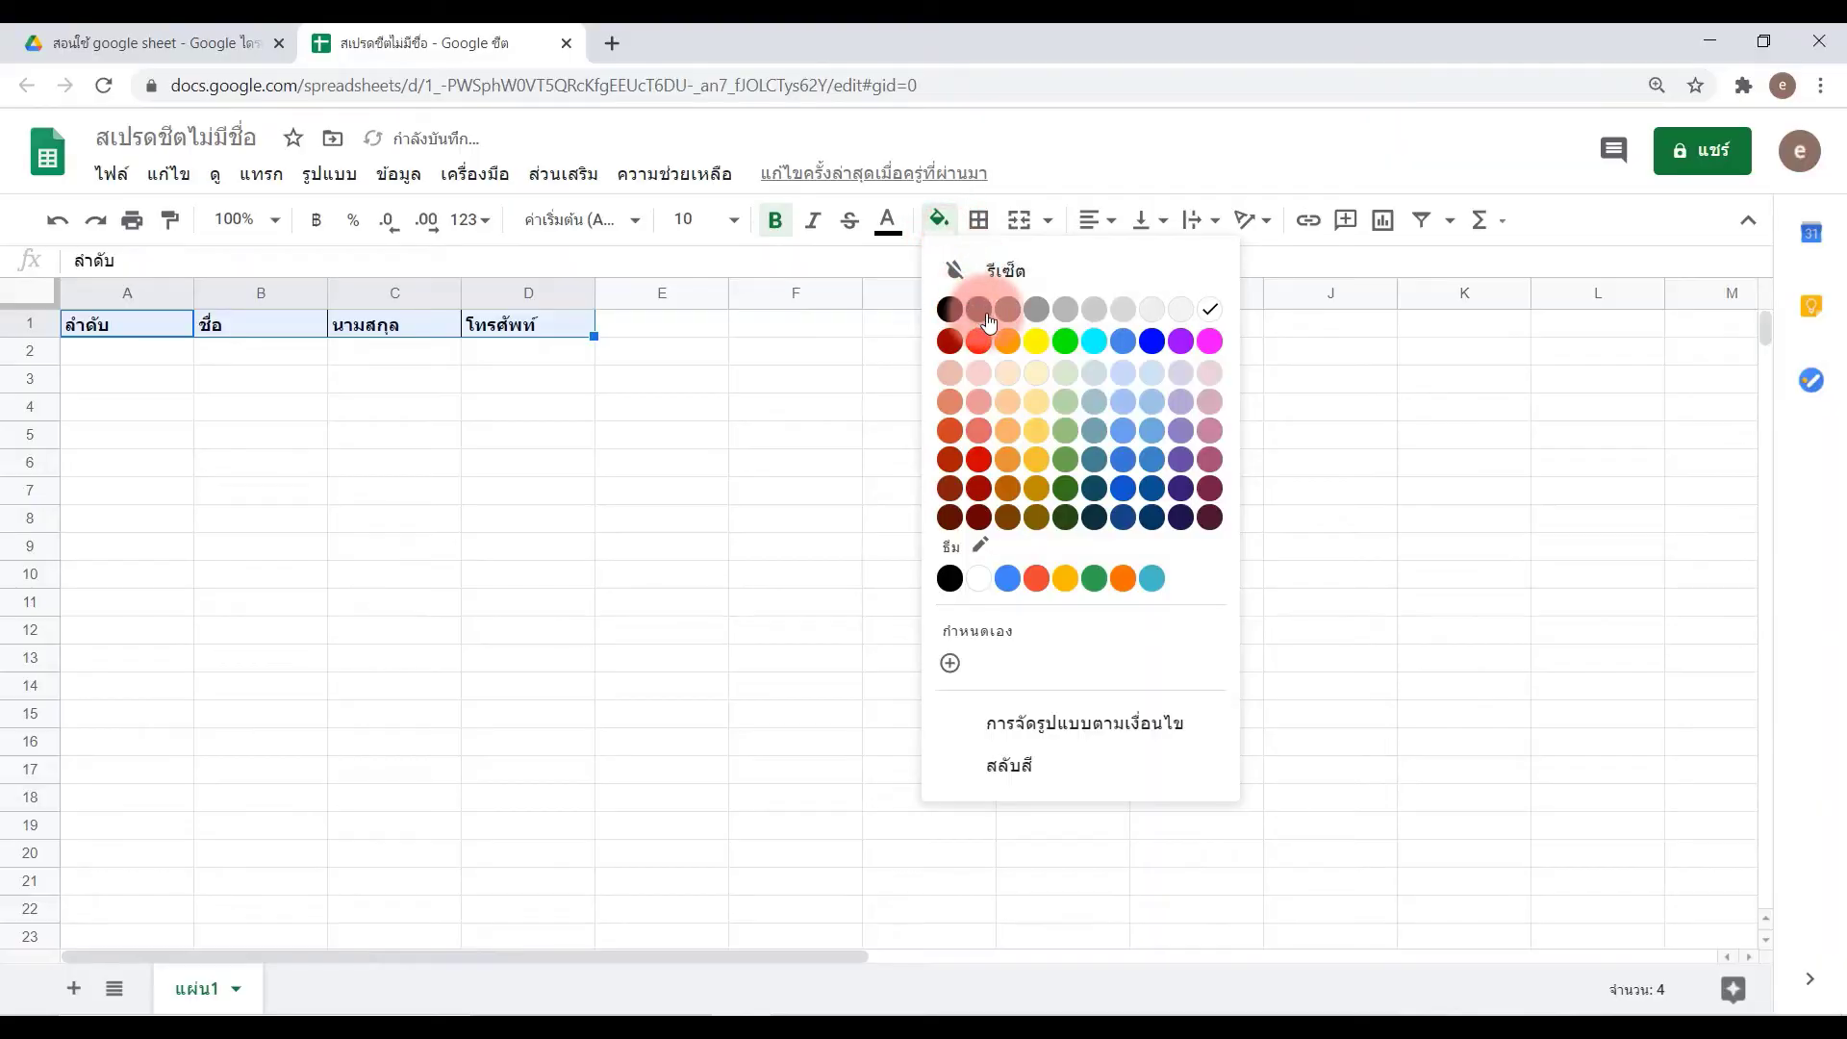
Fill header row A1:D1 light blue, enter 1 and 2 in A2:A3, and select them.
click(1119, 404)
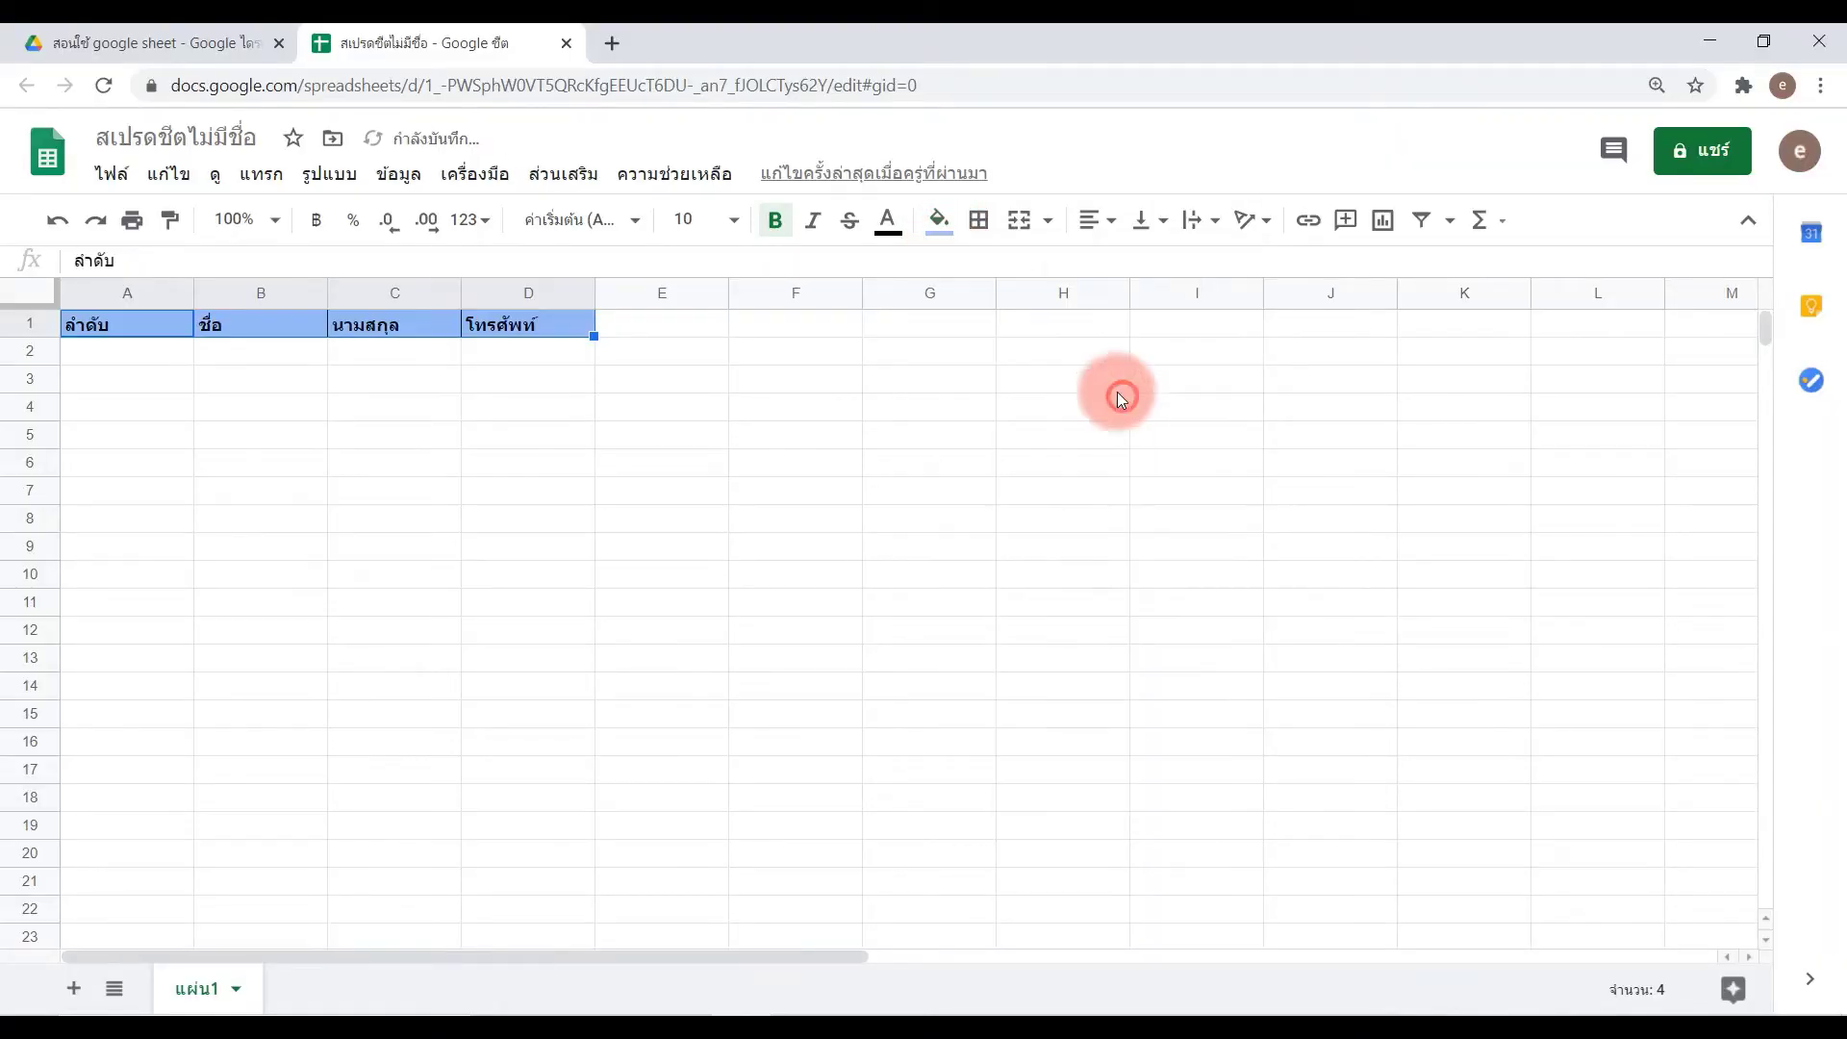
click(787, 496)
click(150, 348)
text(1)
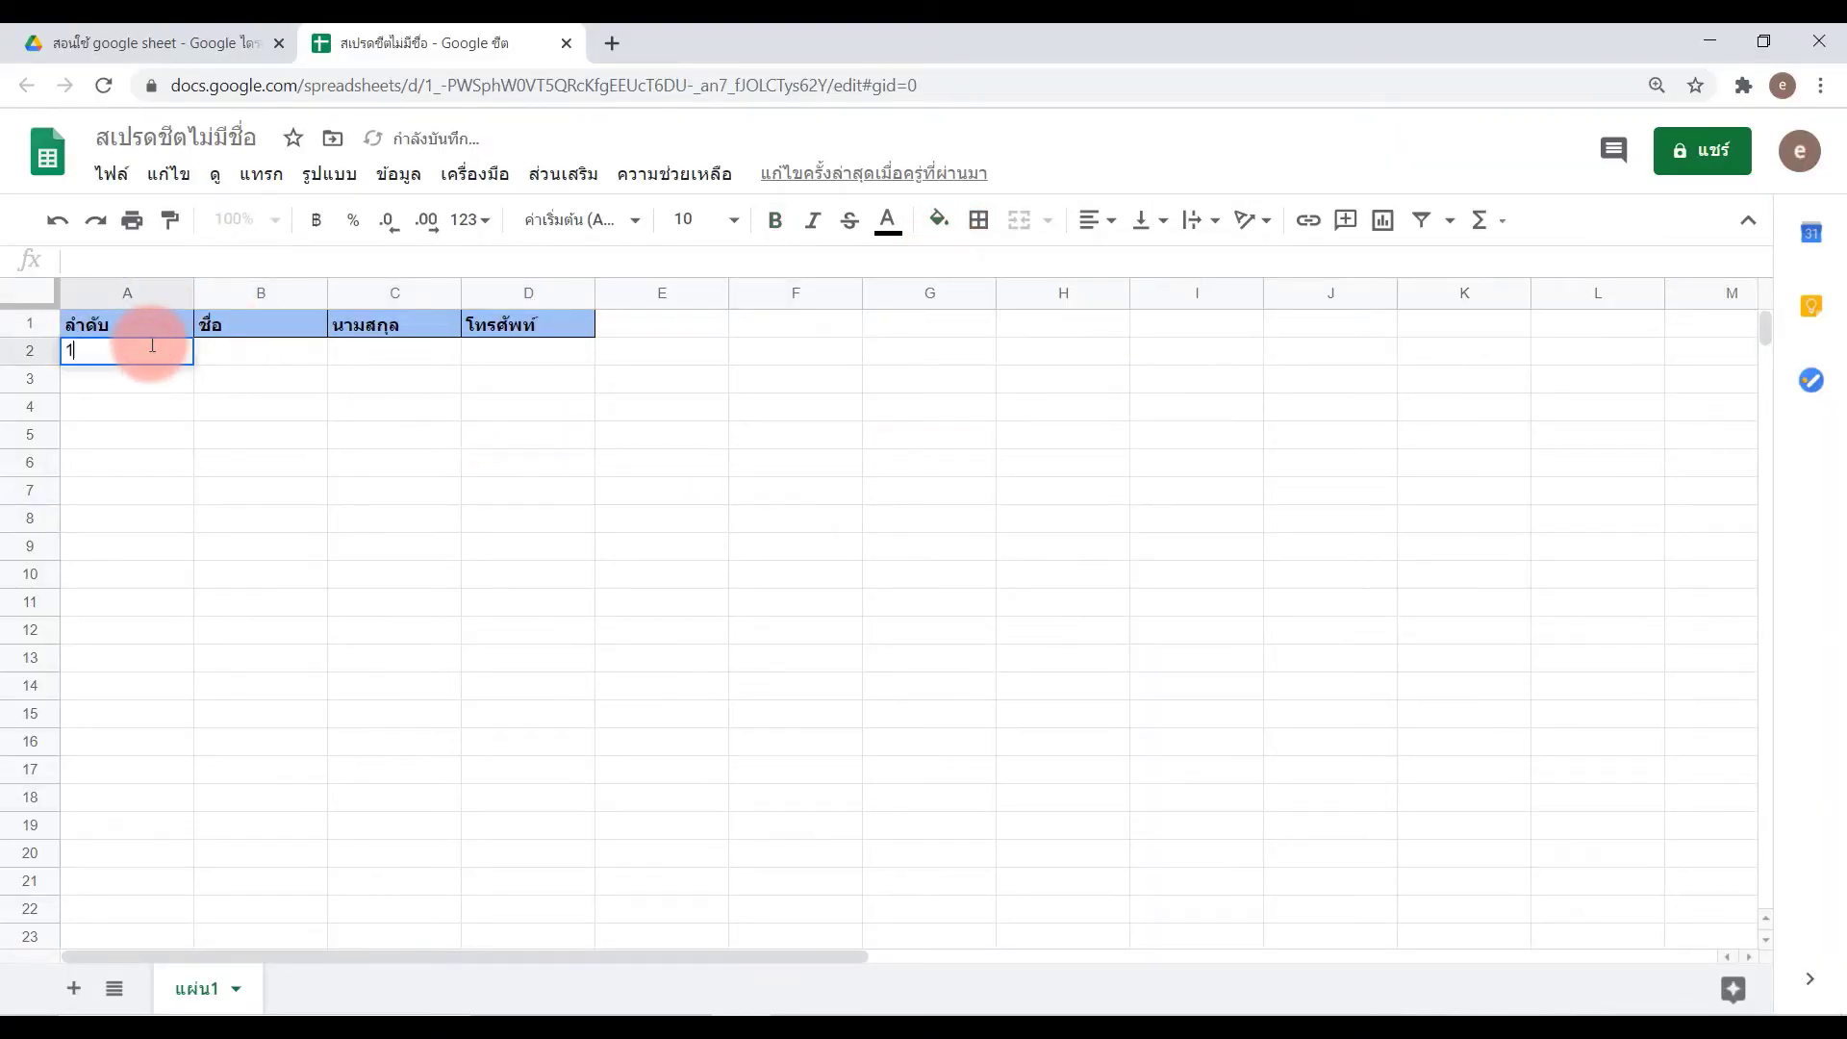
key(Return)
text(2)
key(Return)
click(150, 348)
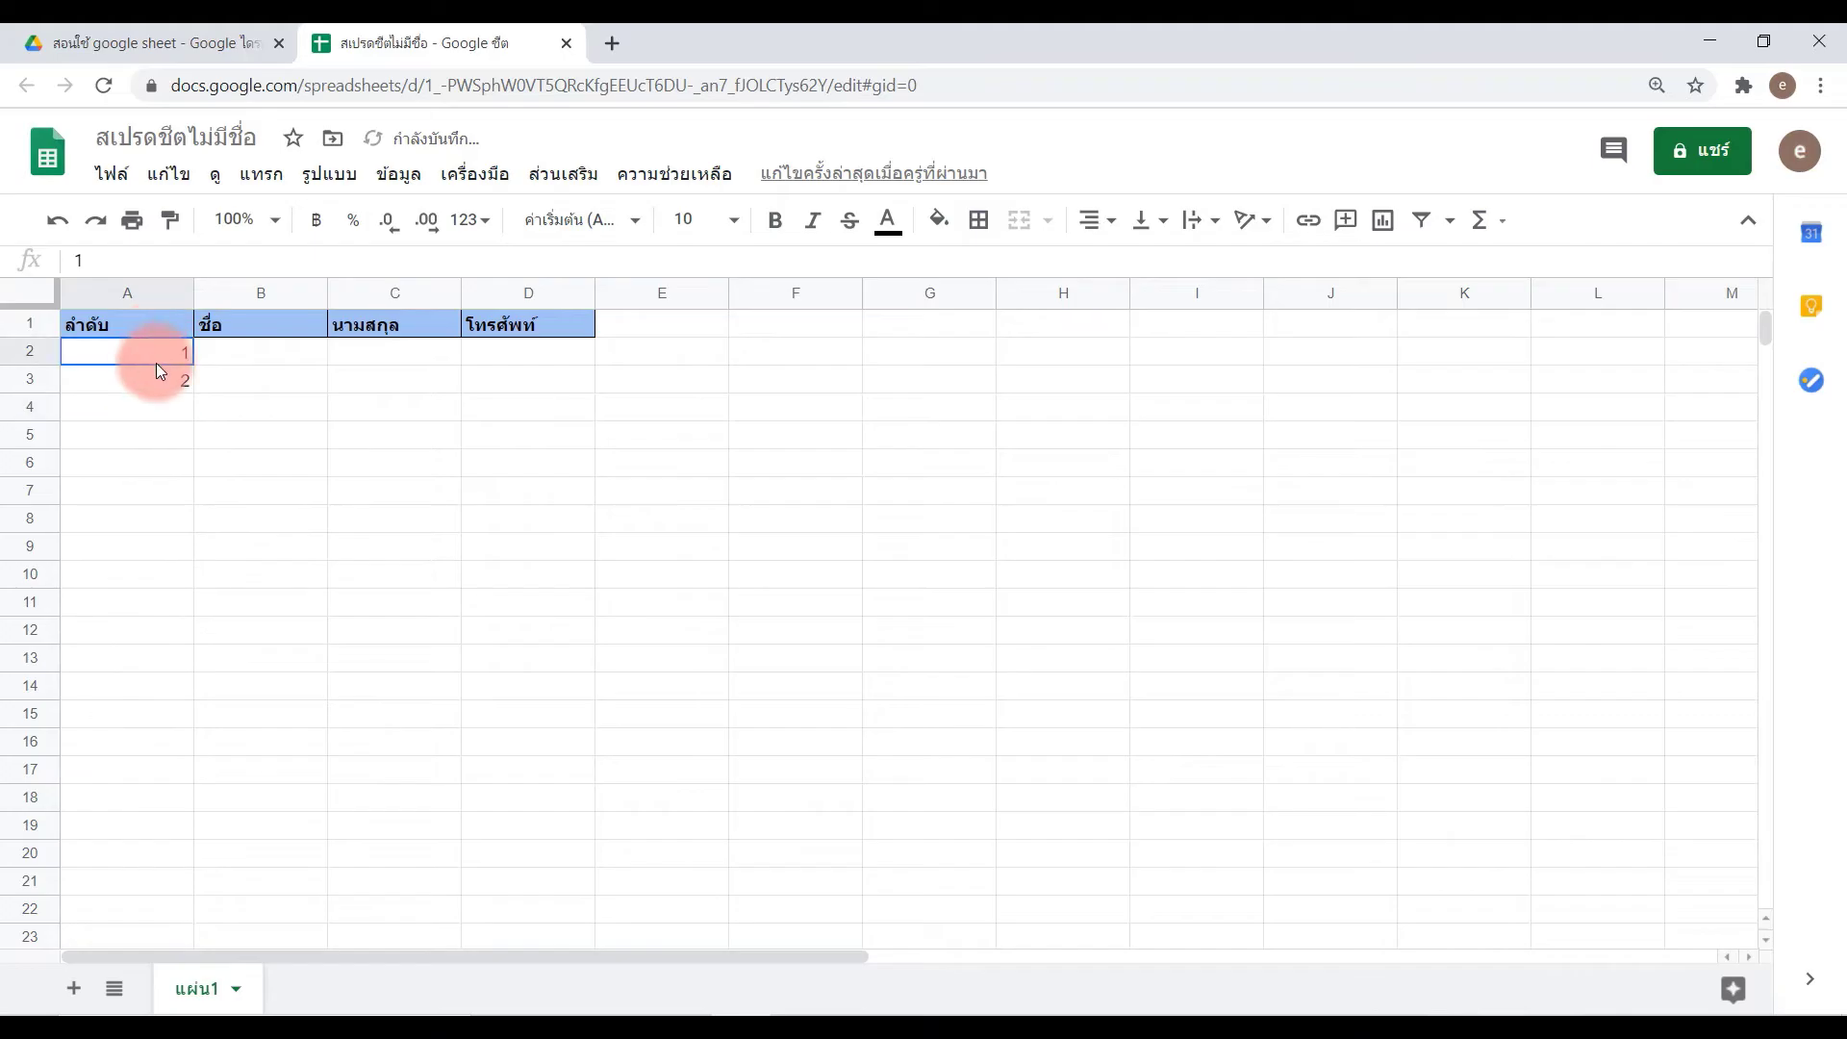
drag(150, 348, 177, 596)
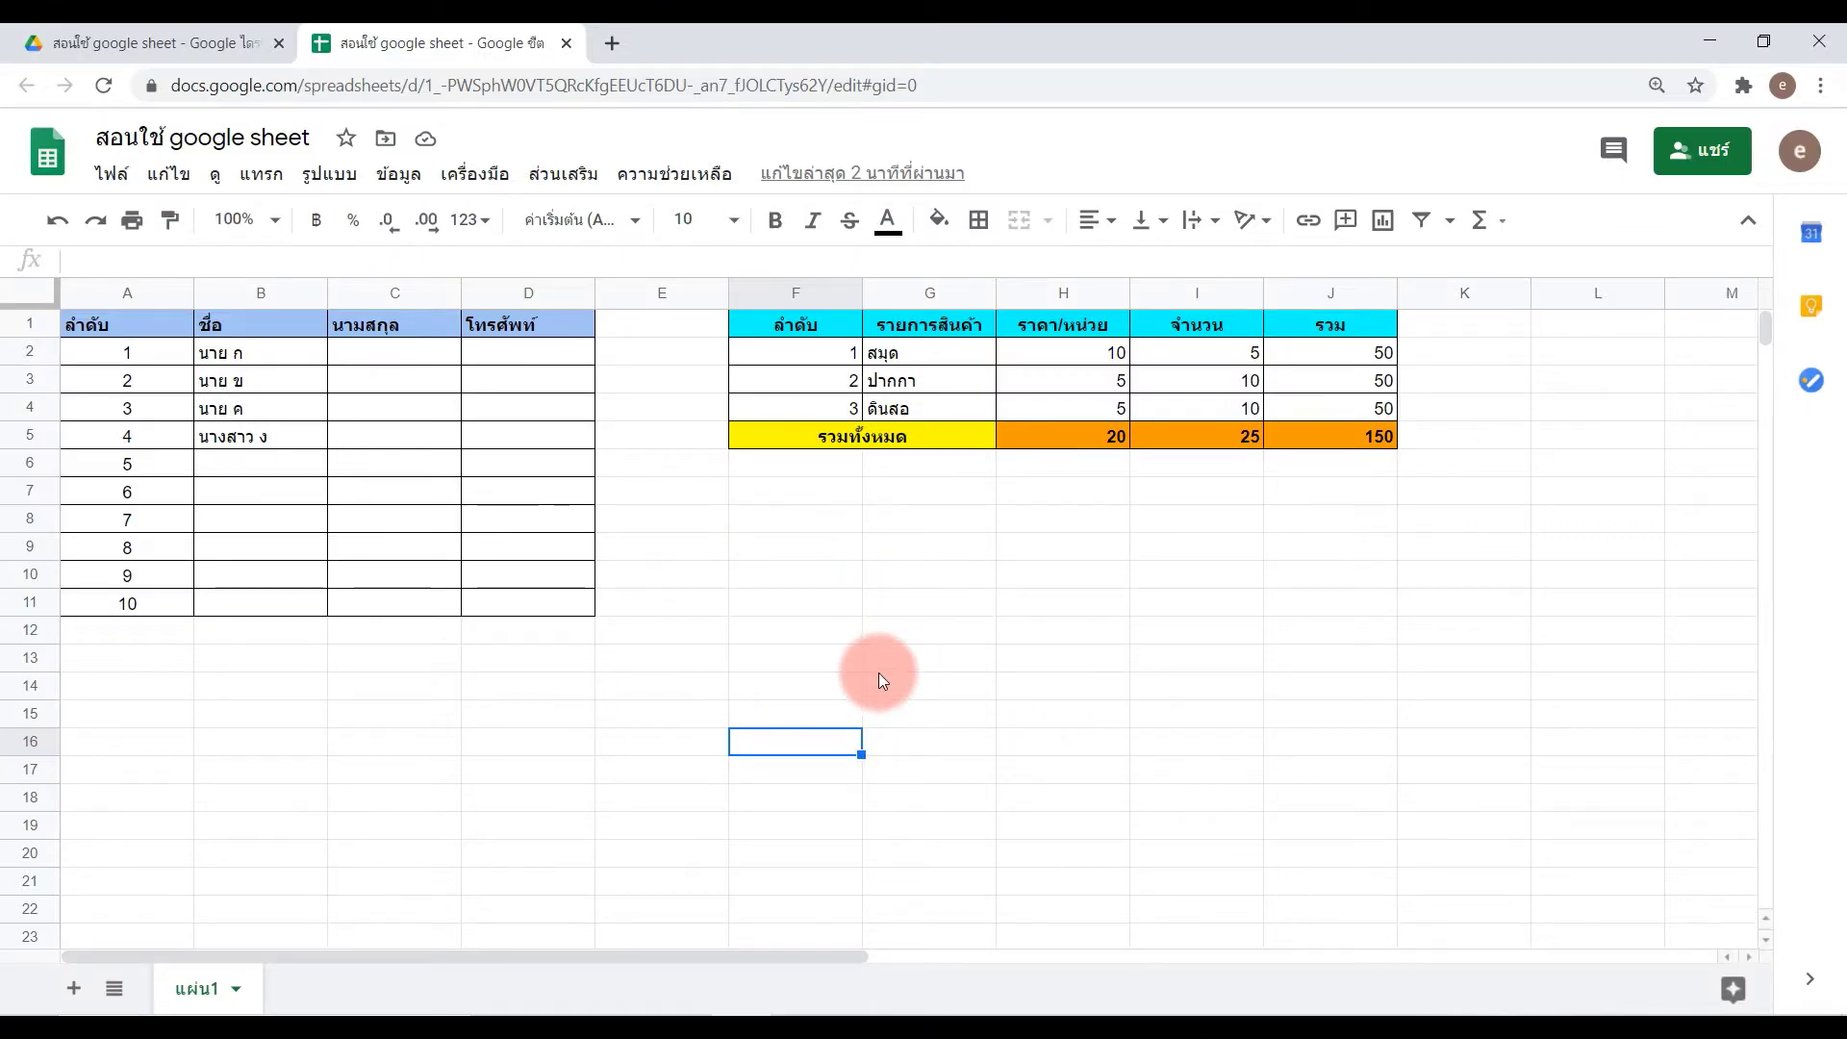
Select empty cells in columns F and J and open then close the File menu.
click(824, 547)
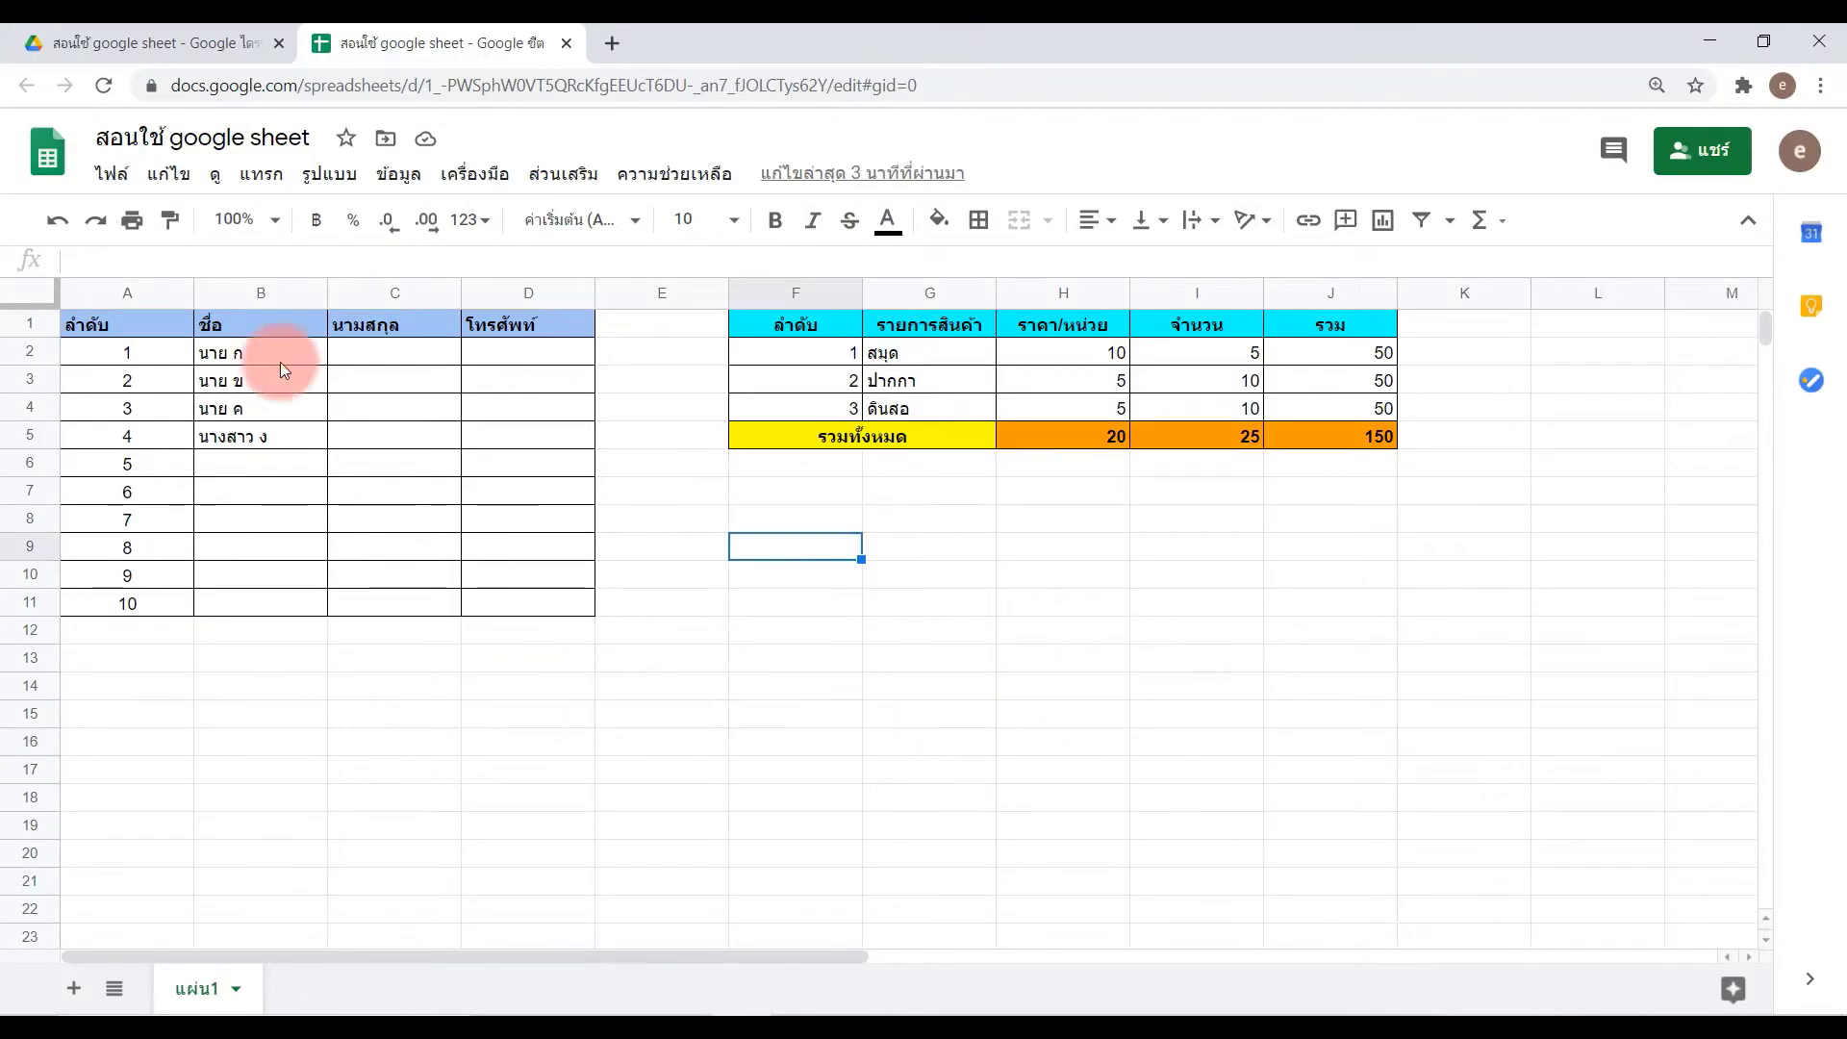
click(113, 175)
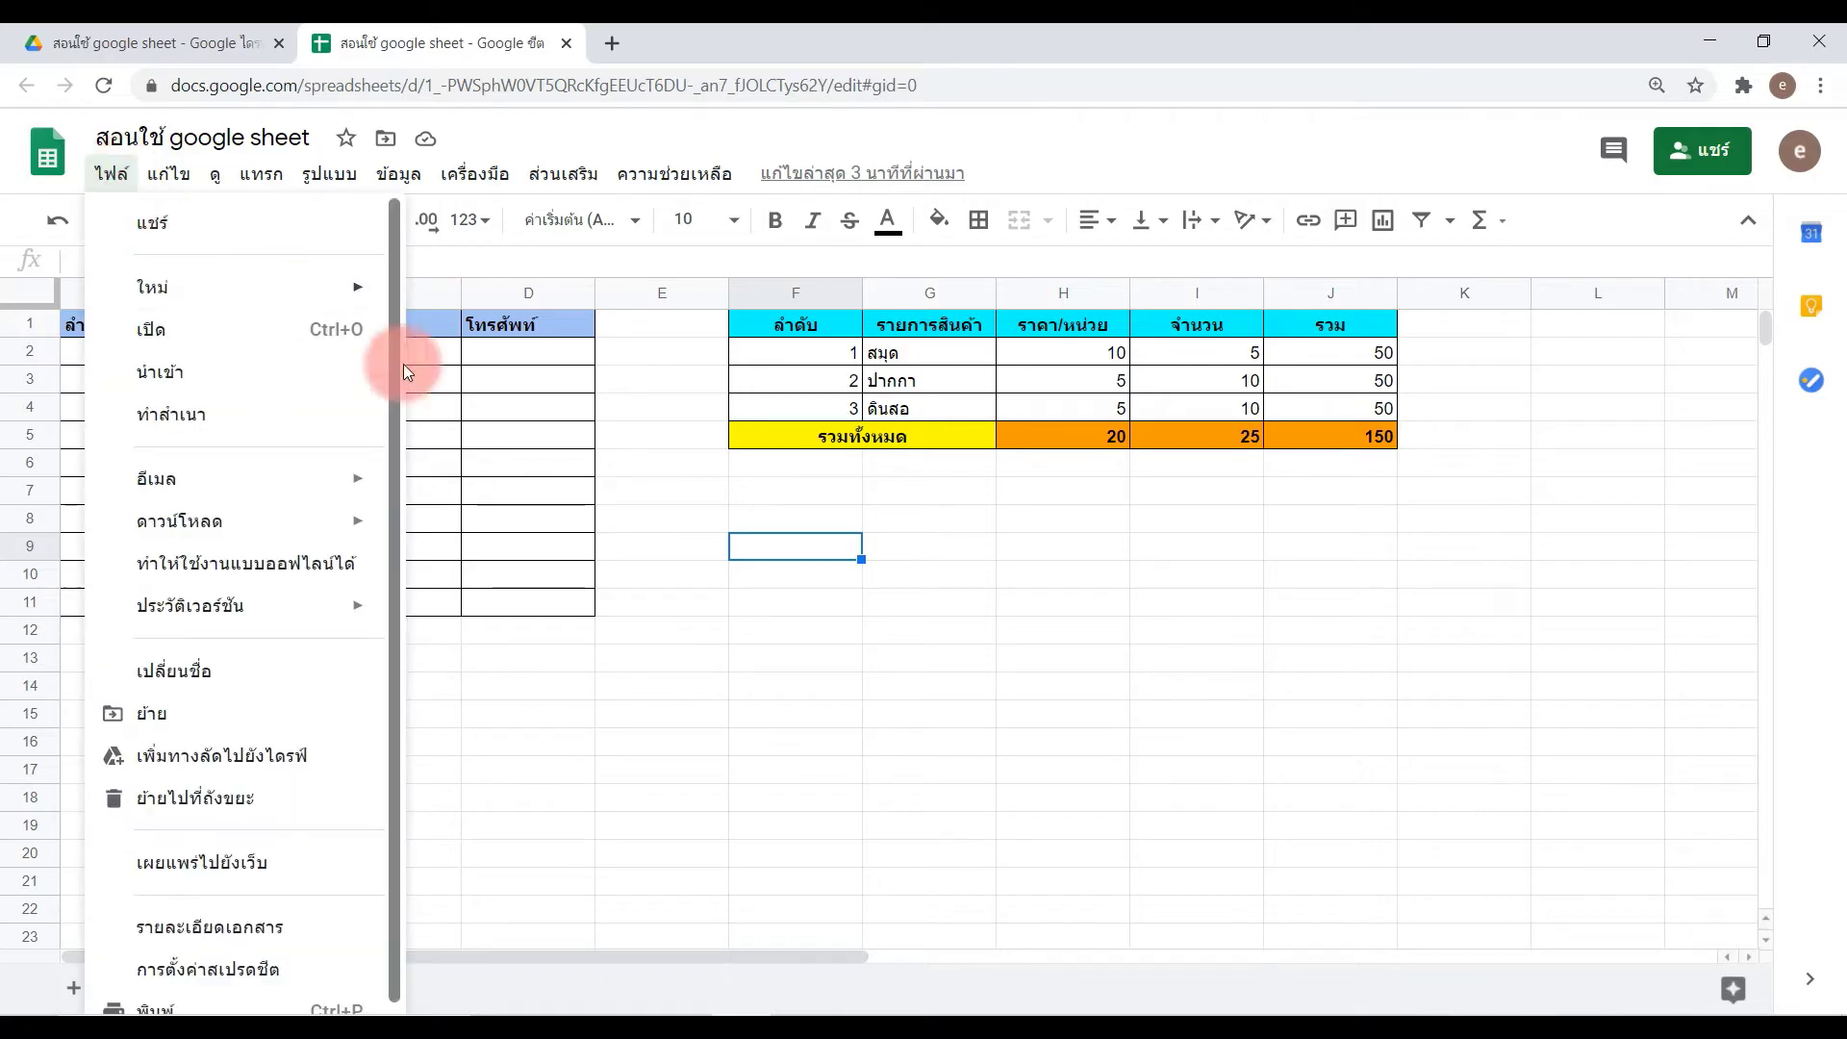
click(986, 736)
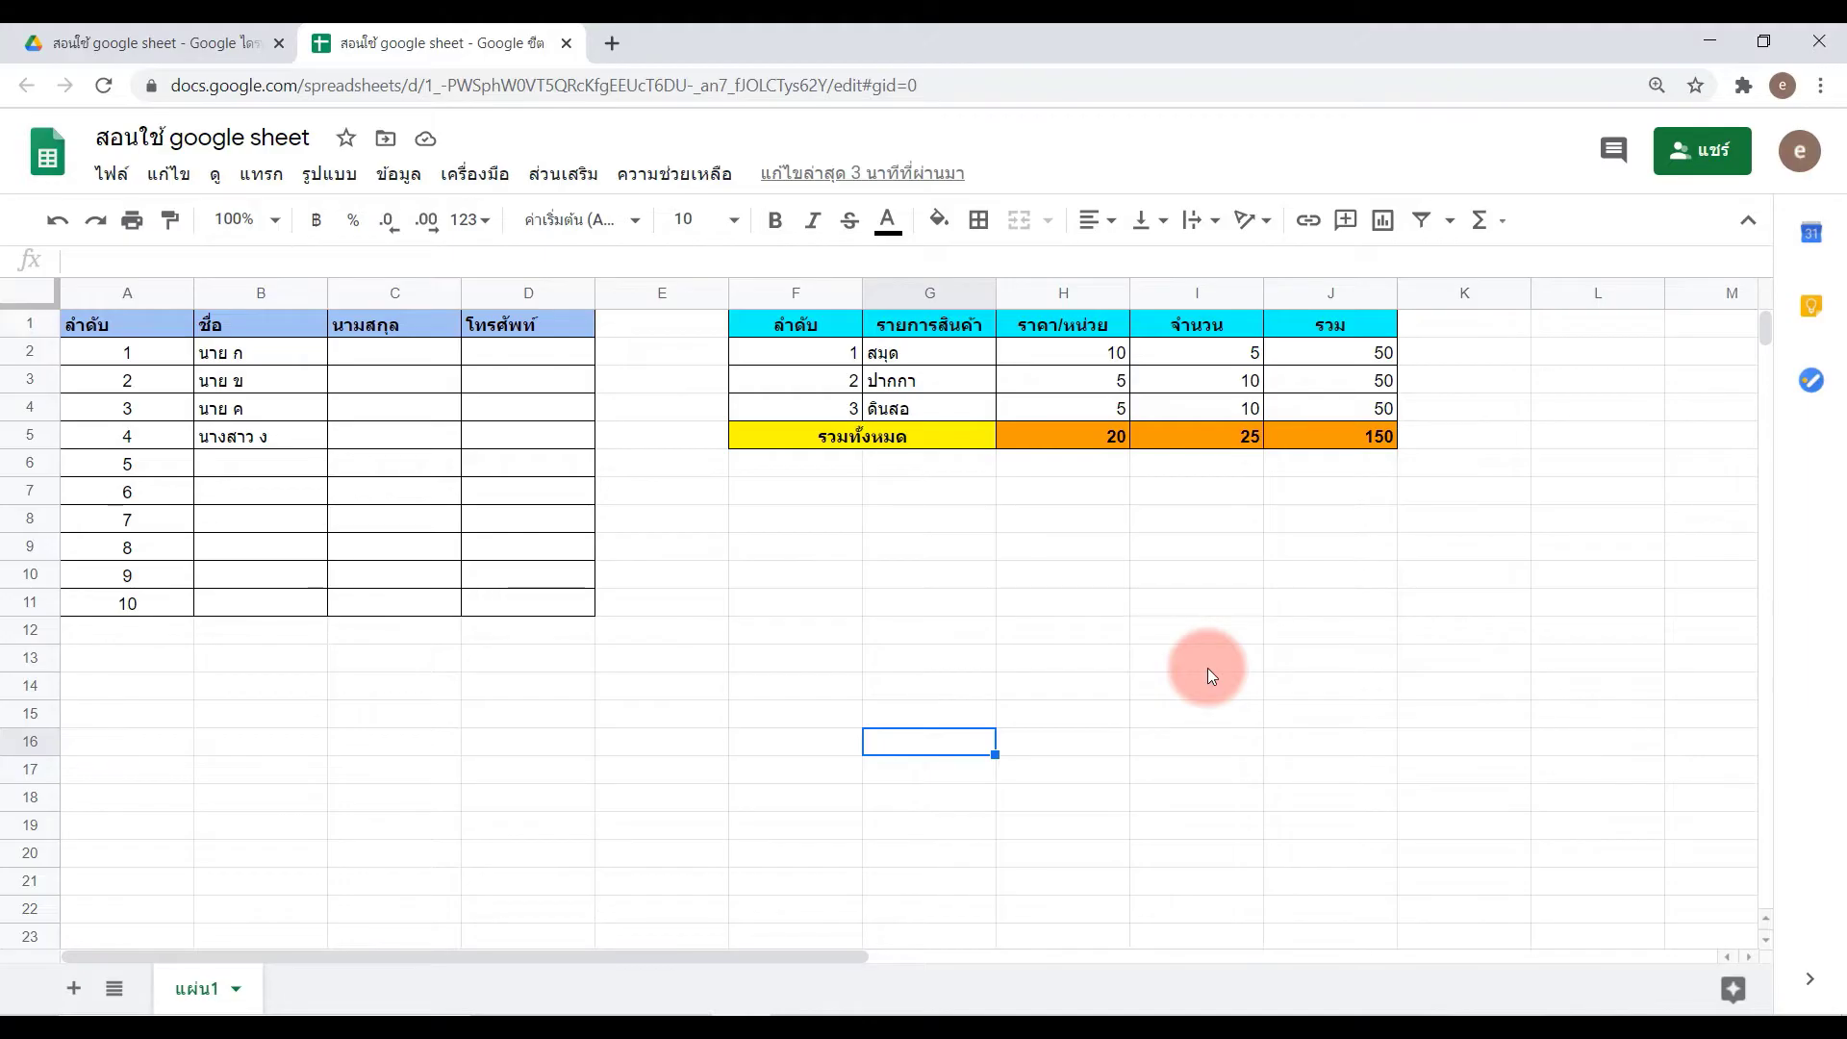
click(1299, 612)
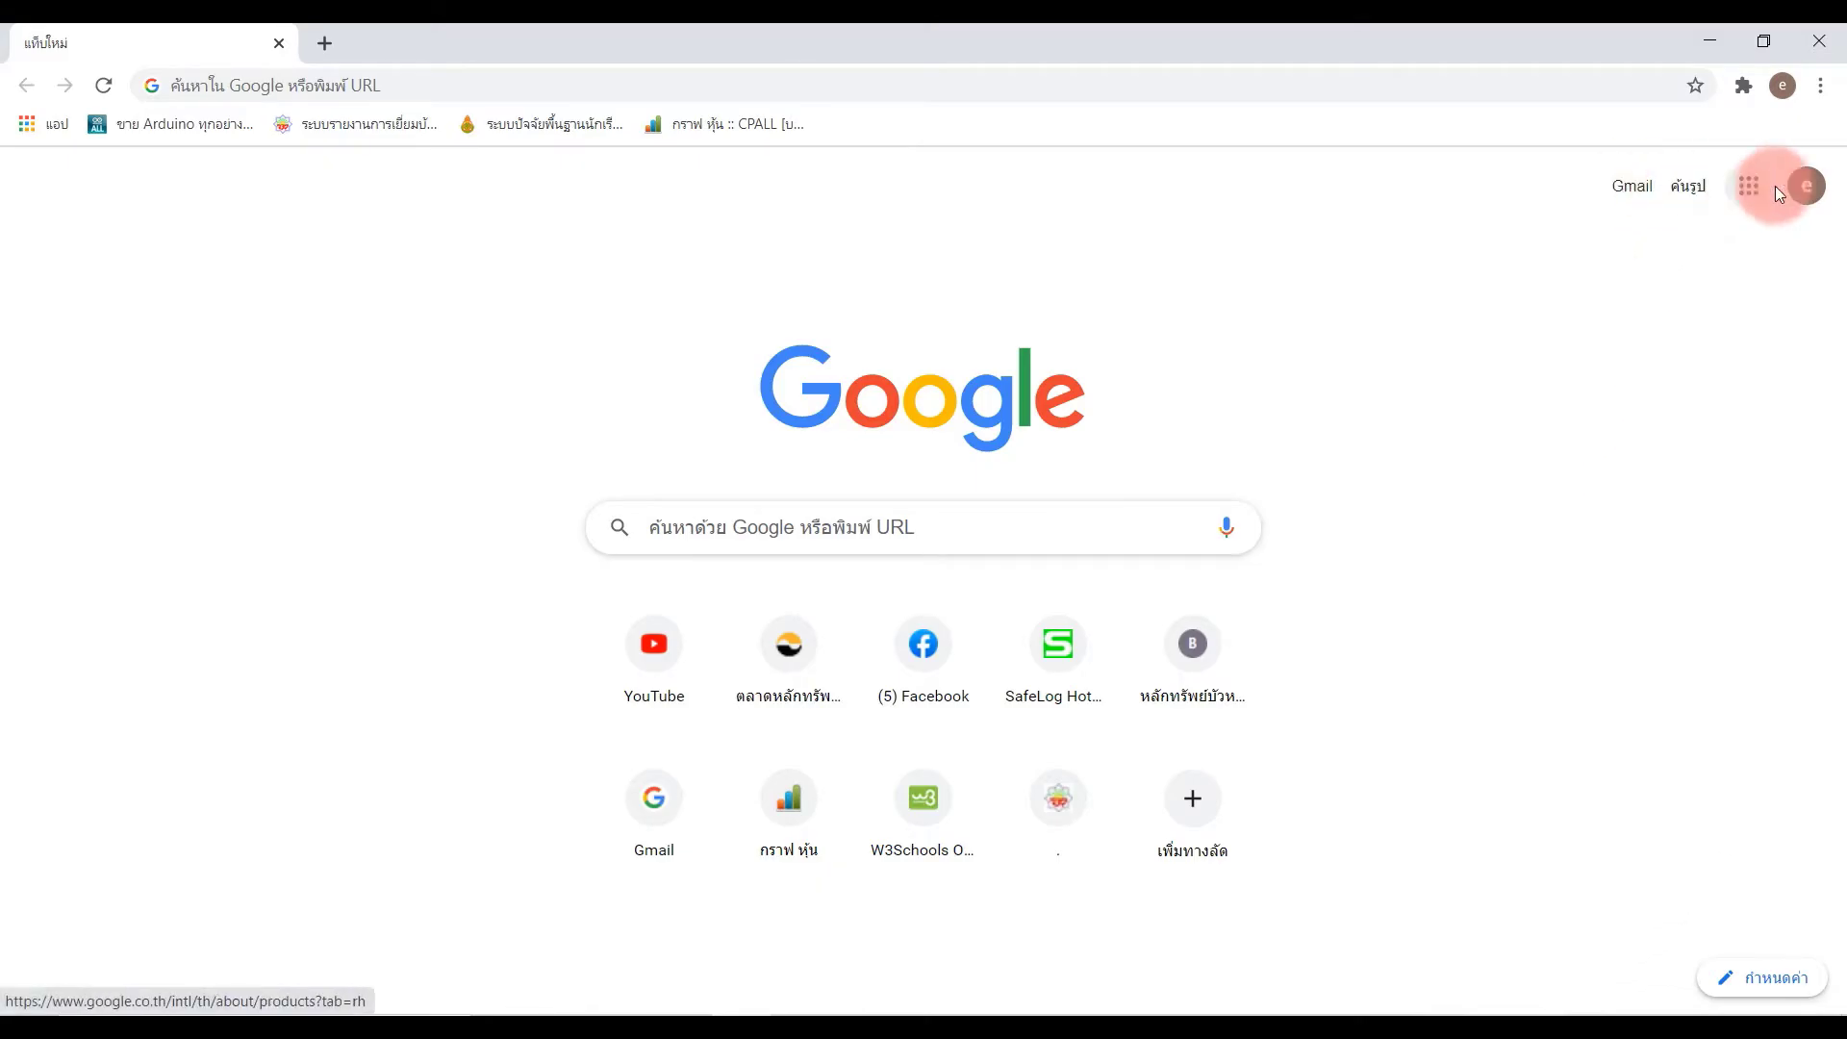
View the signed-in Google account details, then close the account popup.
click(1817, 194)
click(1703, 421)
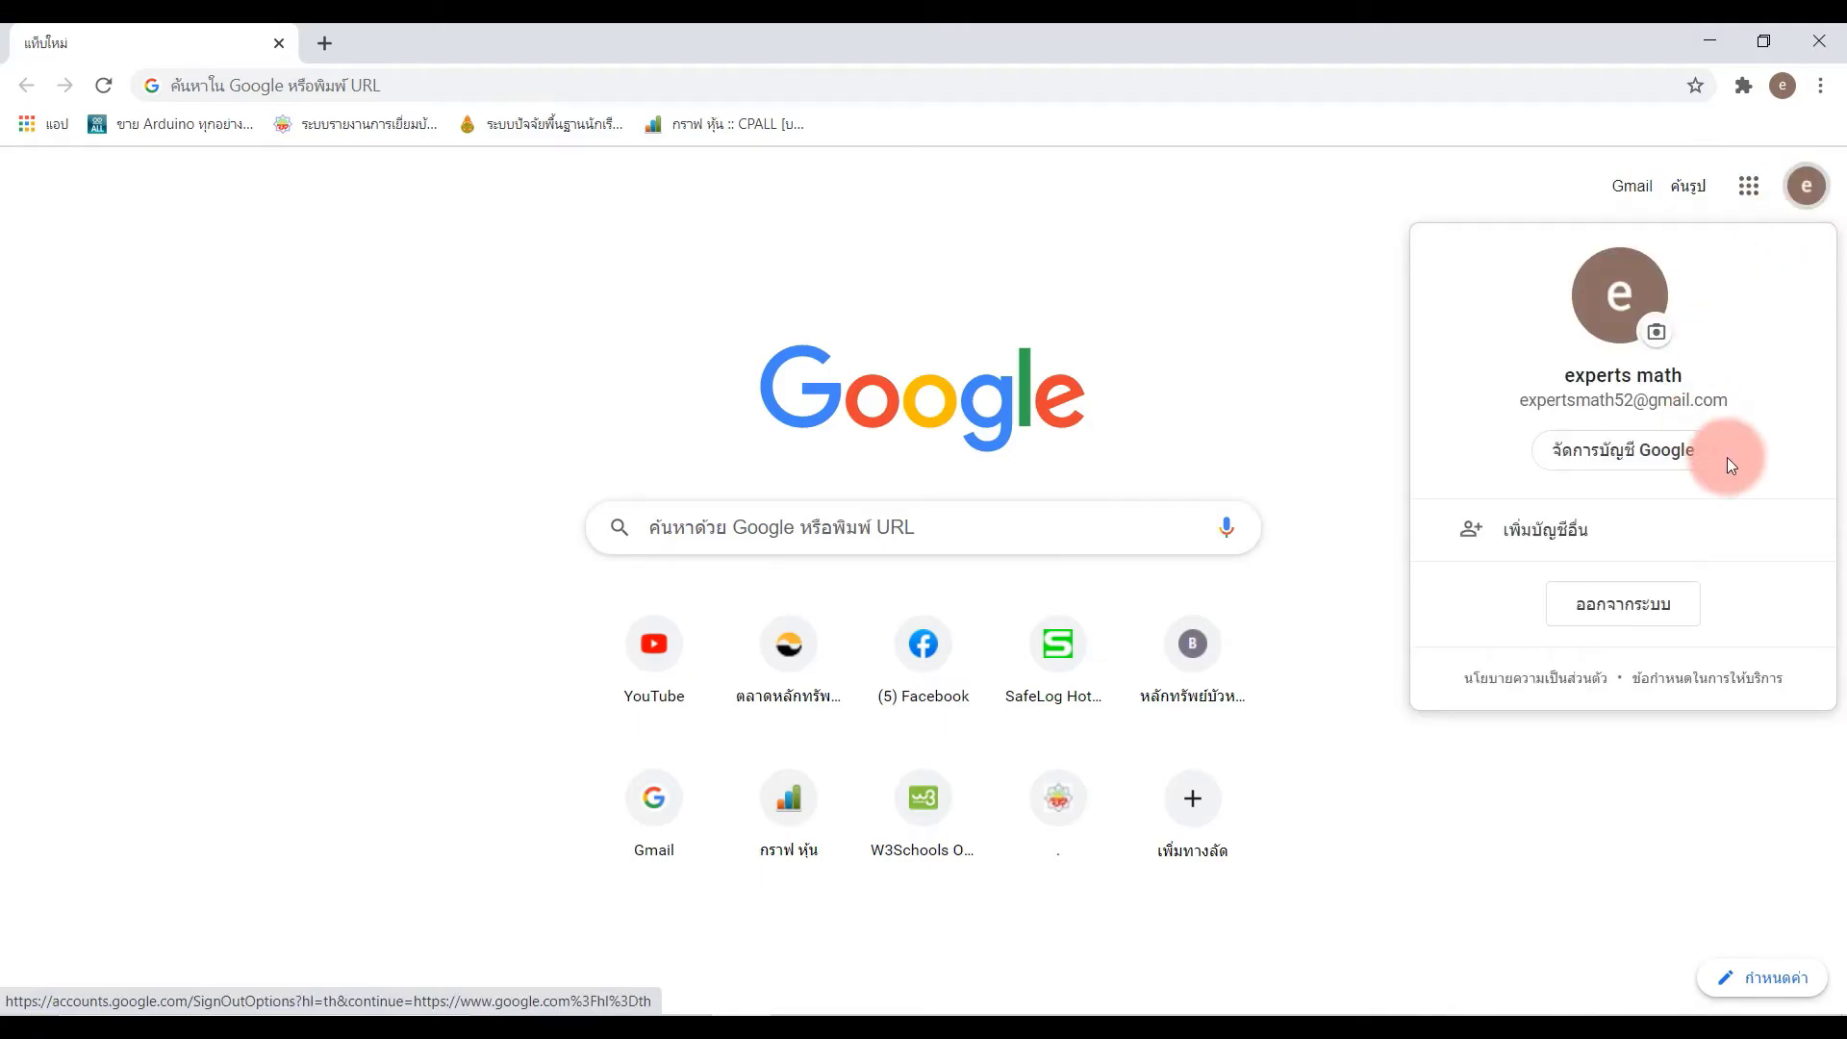
click(1239, 281)
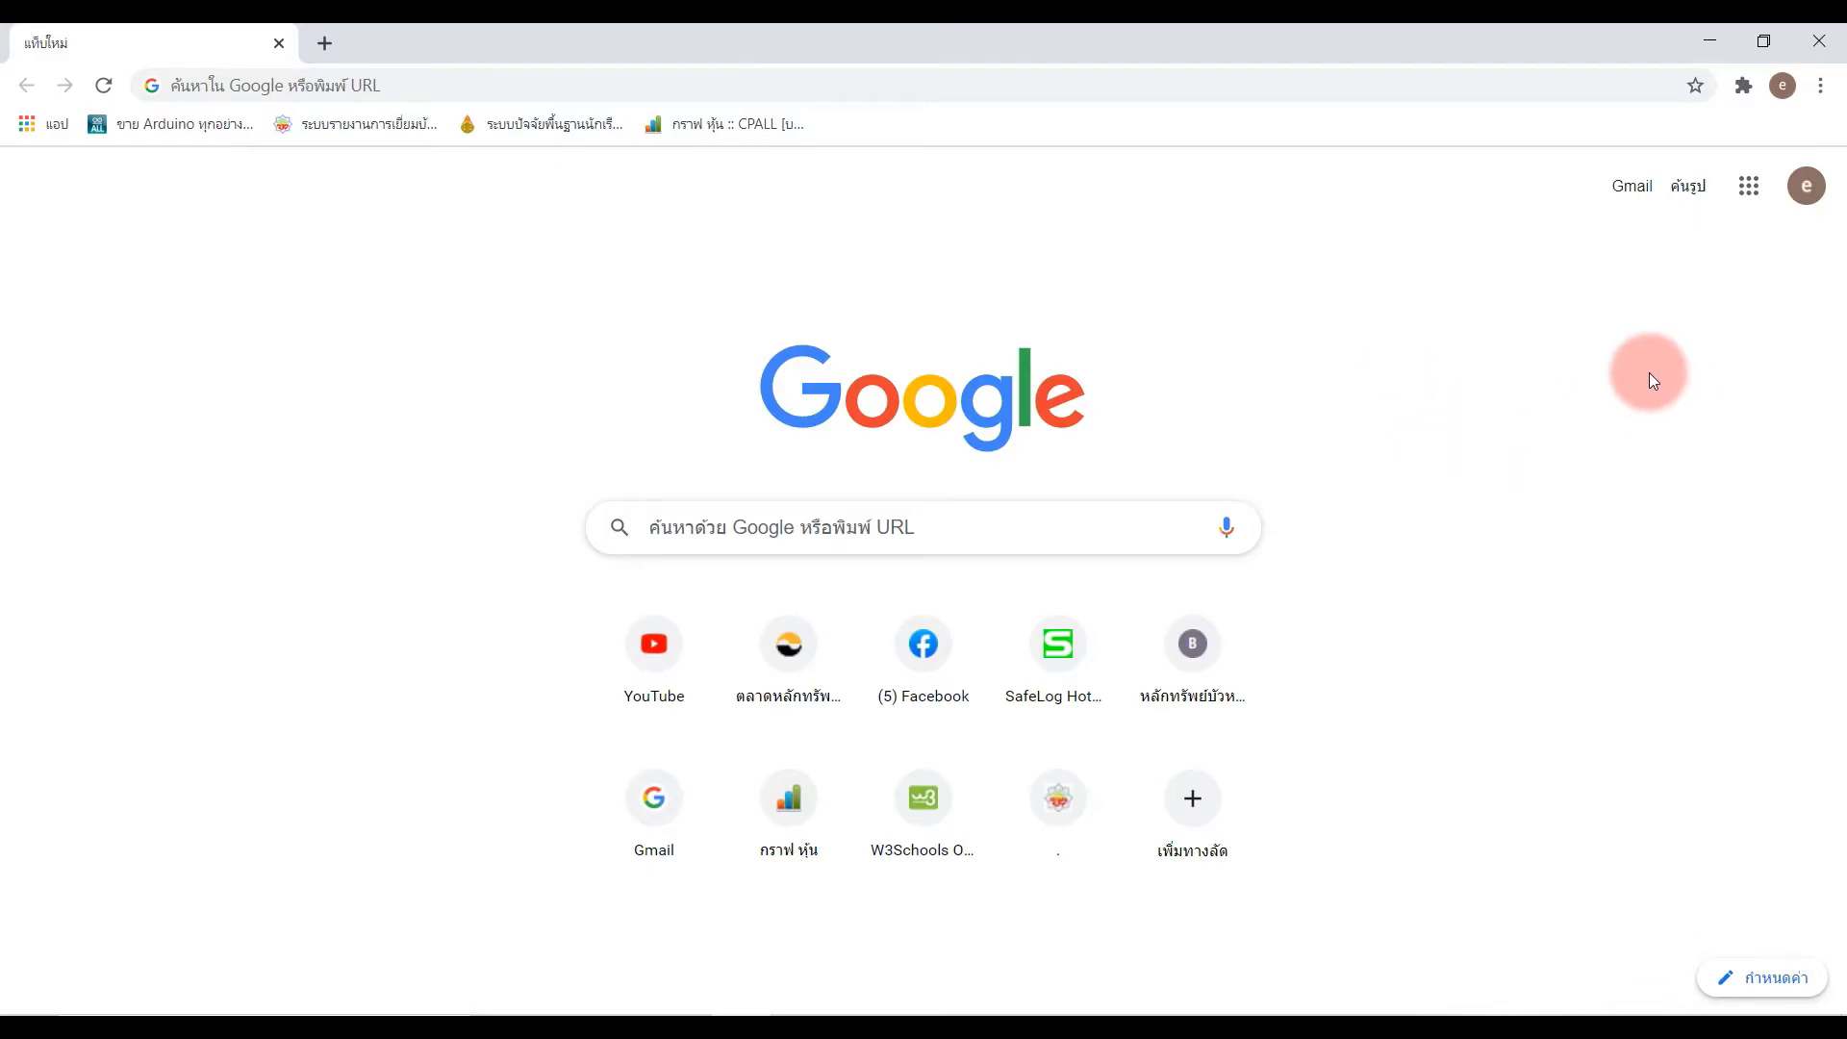
Go to Google Drive from the Google apps launcher.
click(1753, 192)
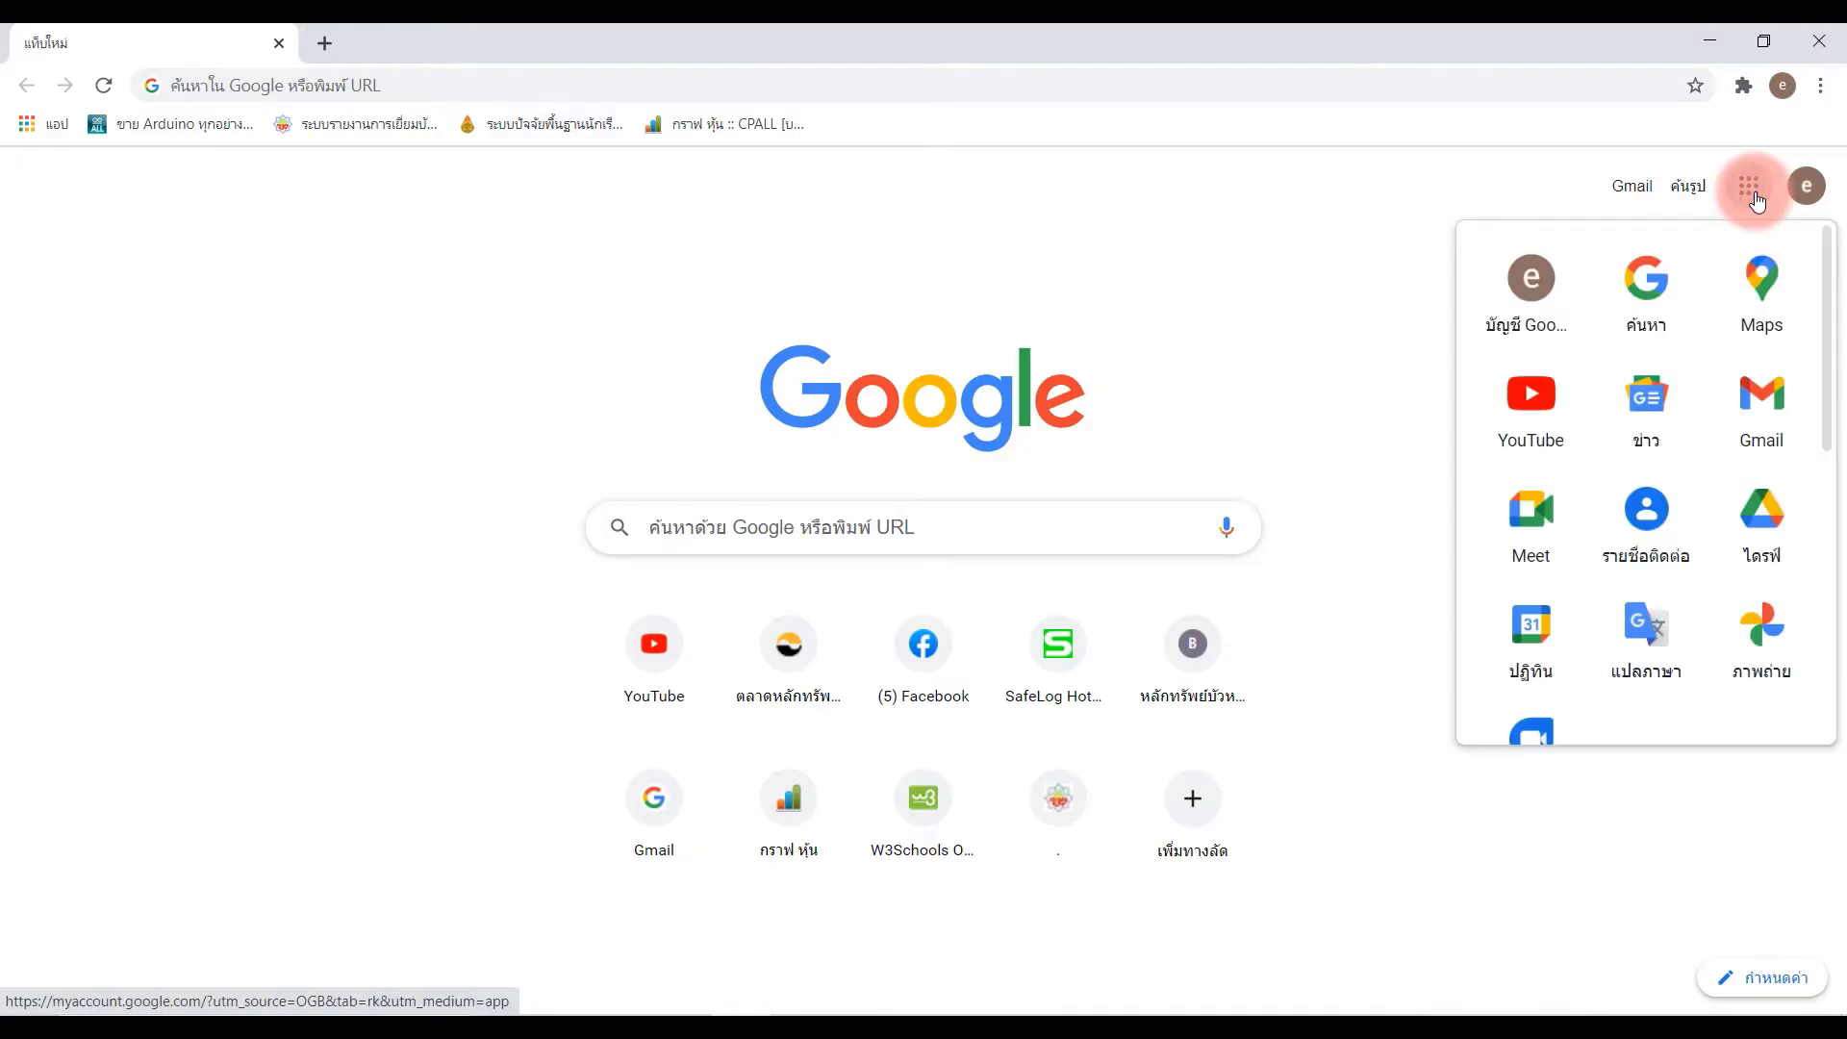
scroll(1690, 430, down, 4)
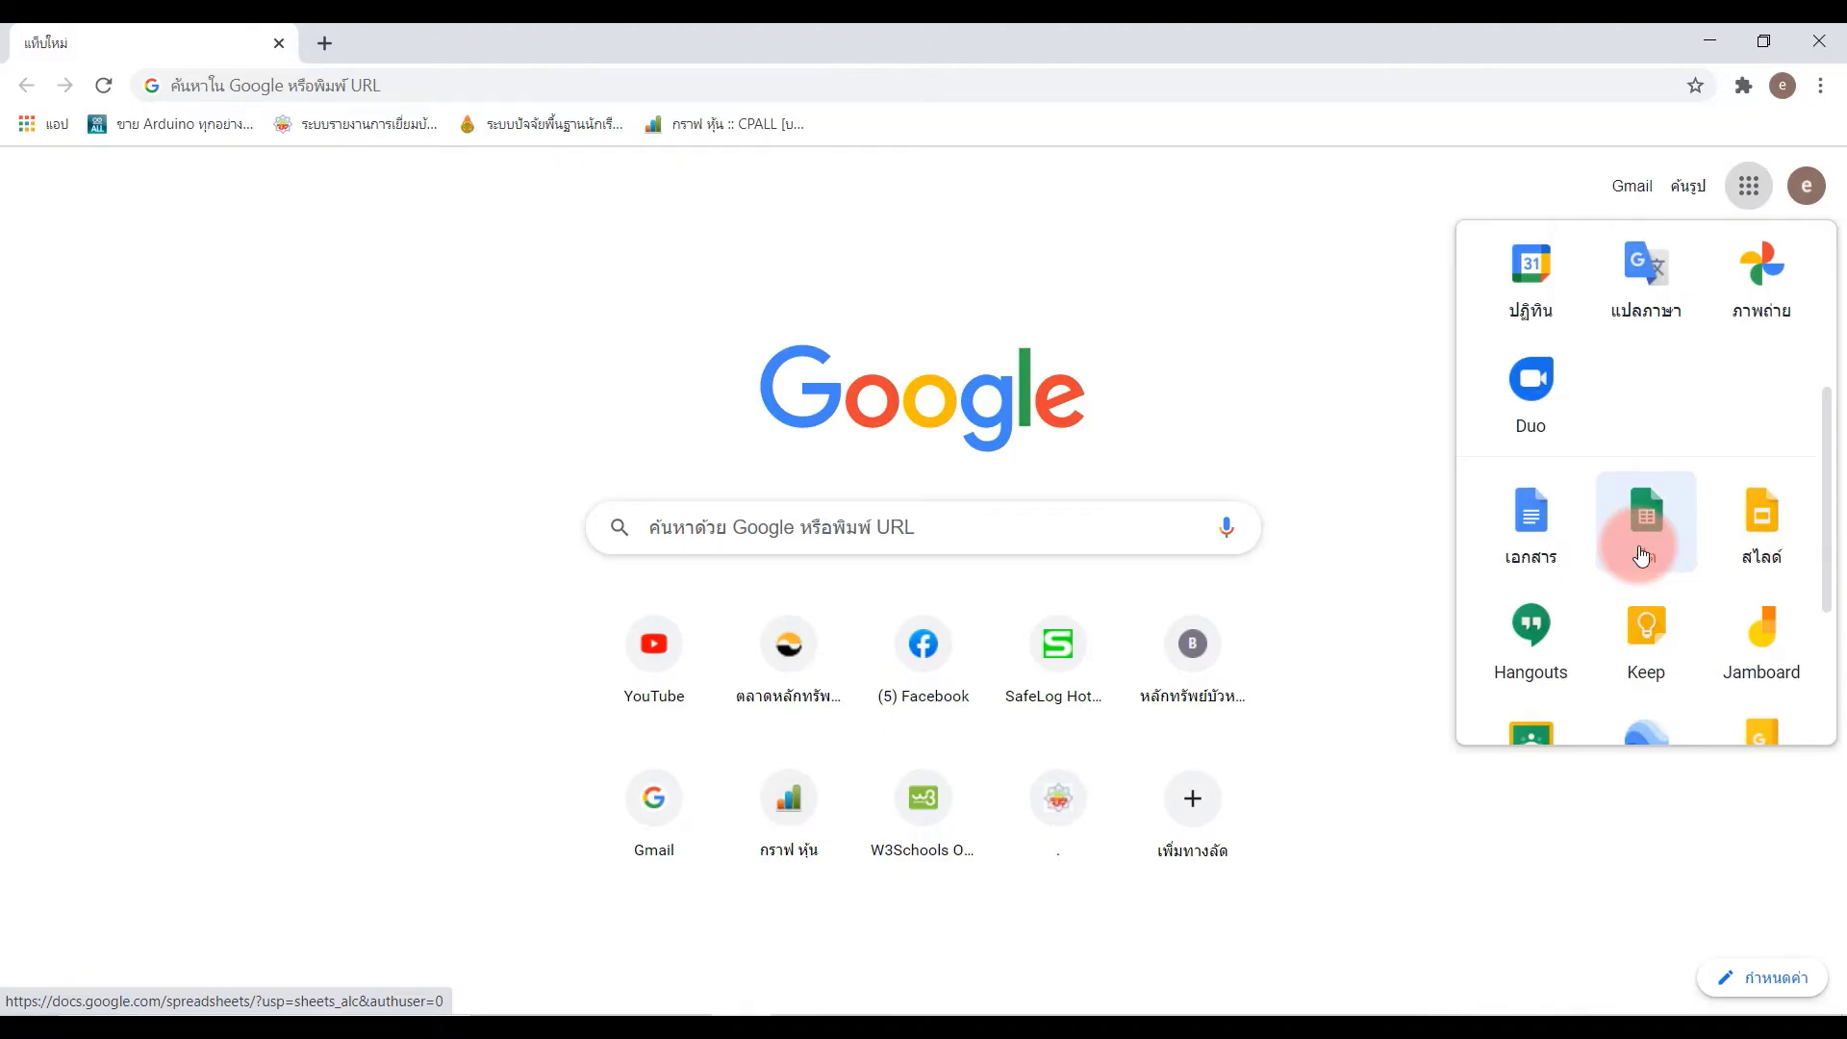
drag(1640, 556, 1653, 541)
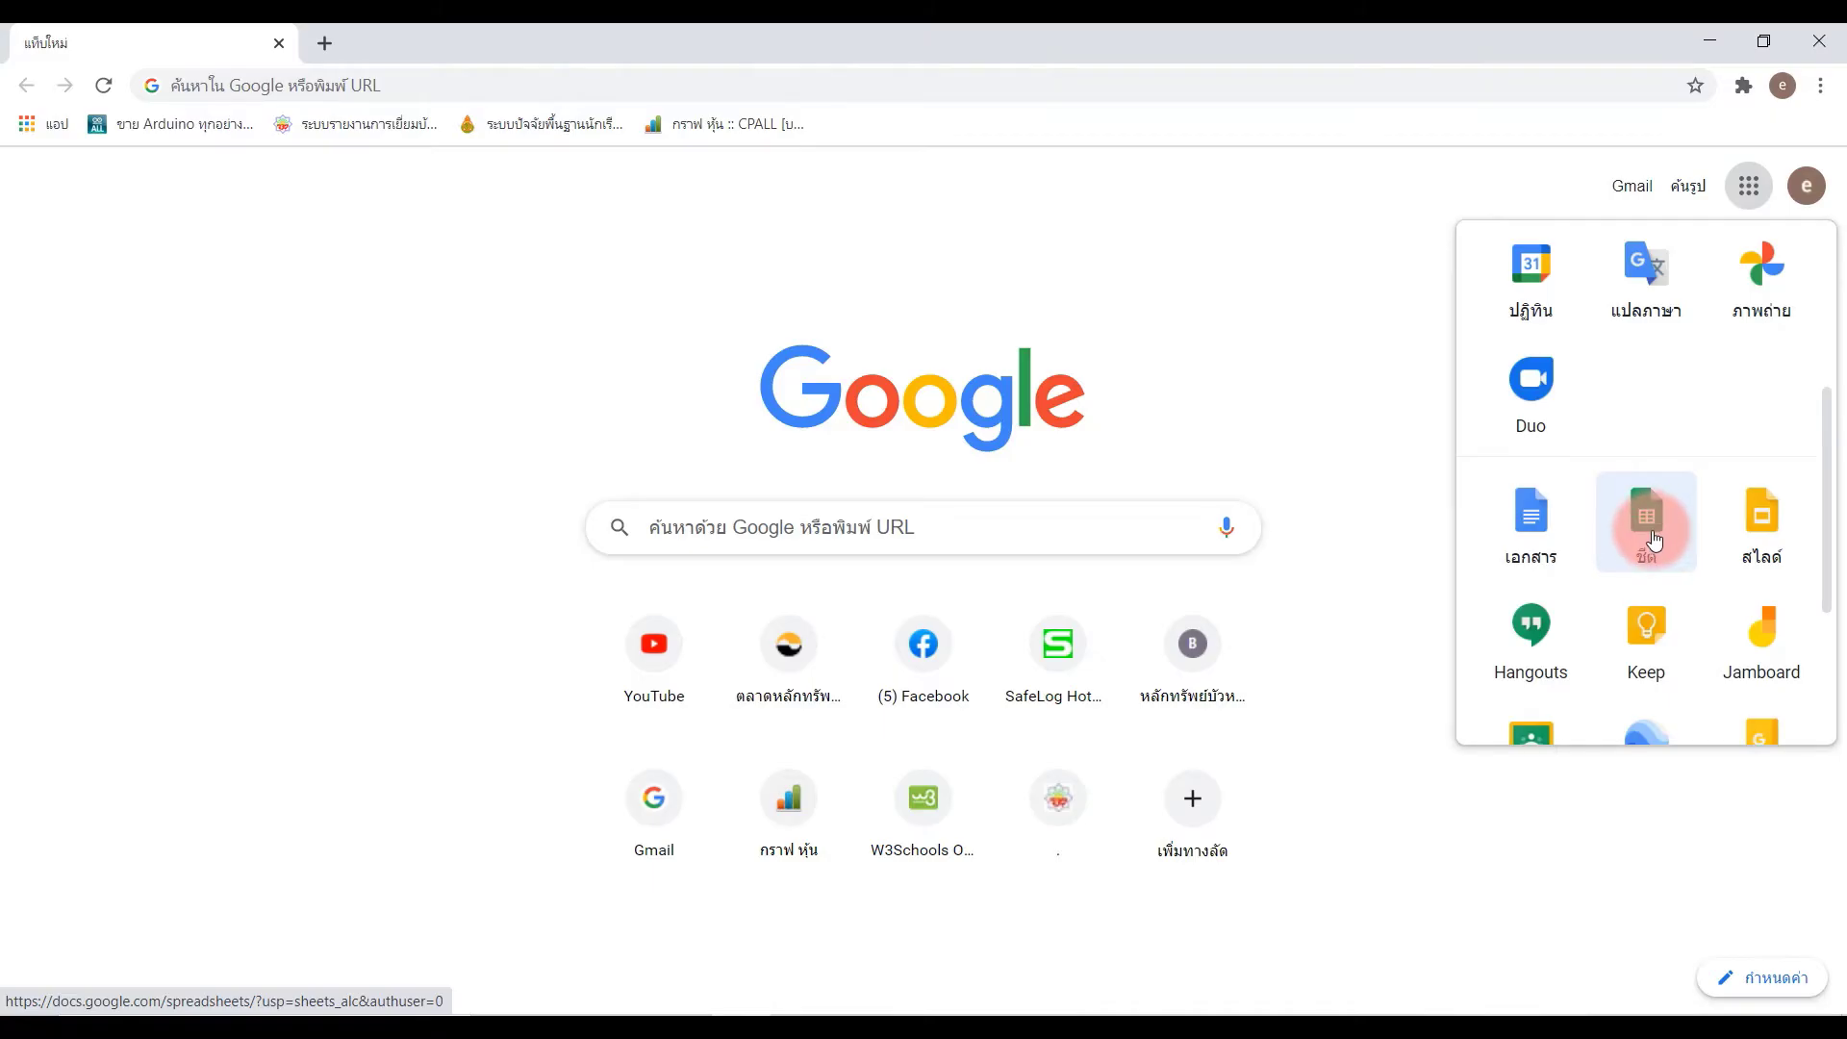
mouse_move(1653, 540)
mouse_down()
mouse_move(1578, 678)
mouse_move(1787, 425)
mouse_up()
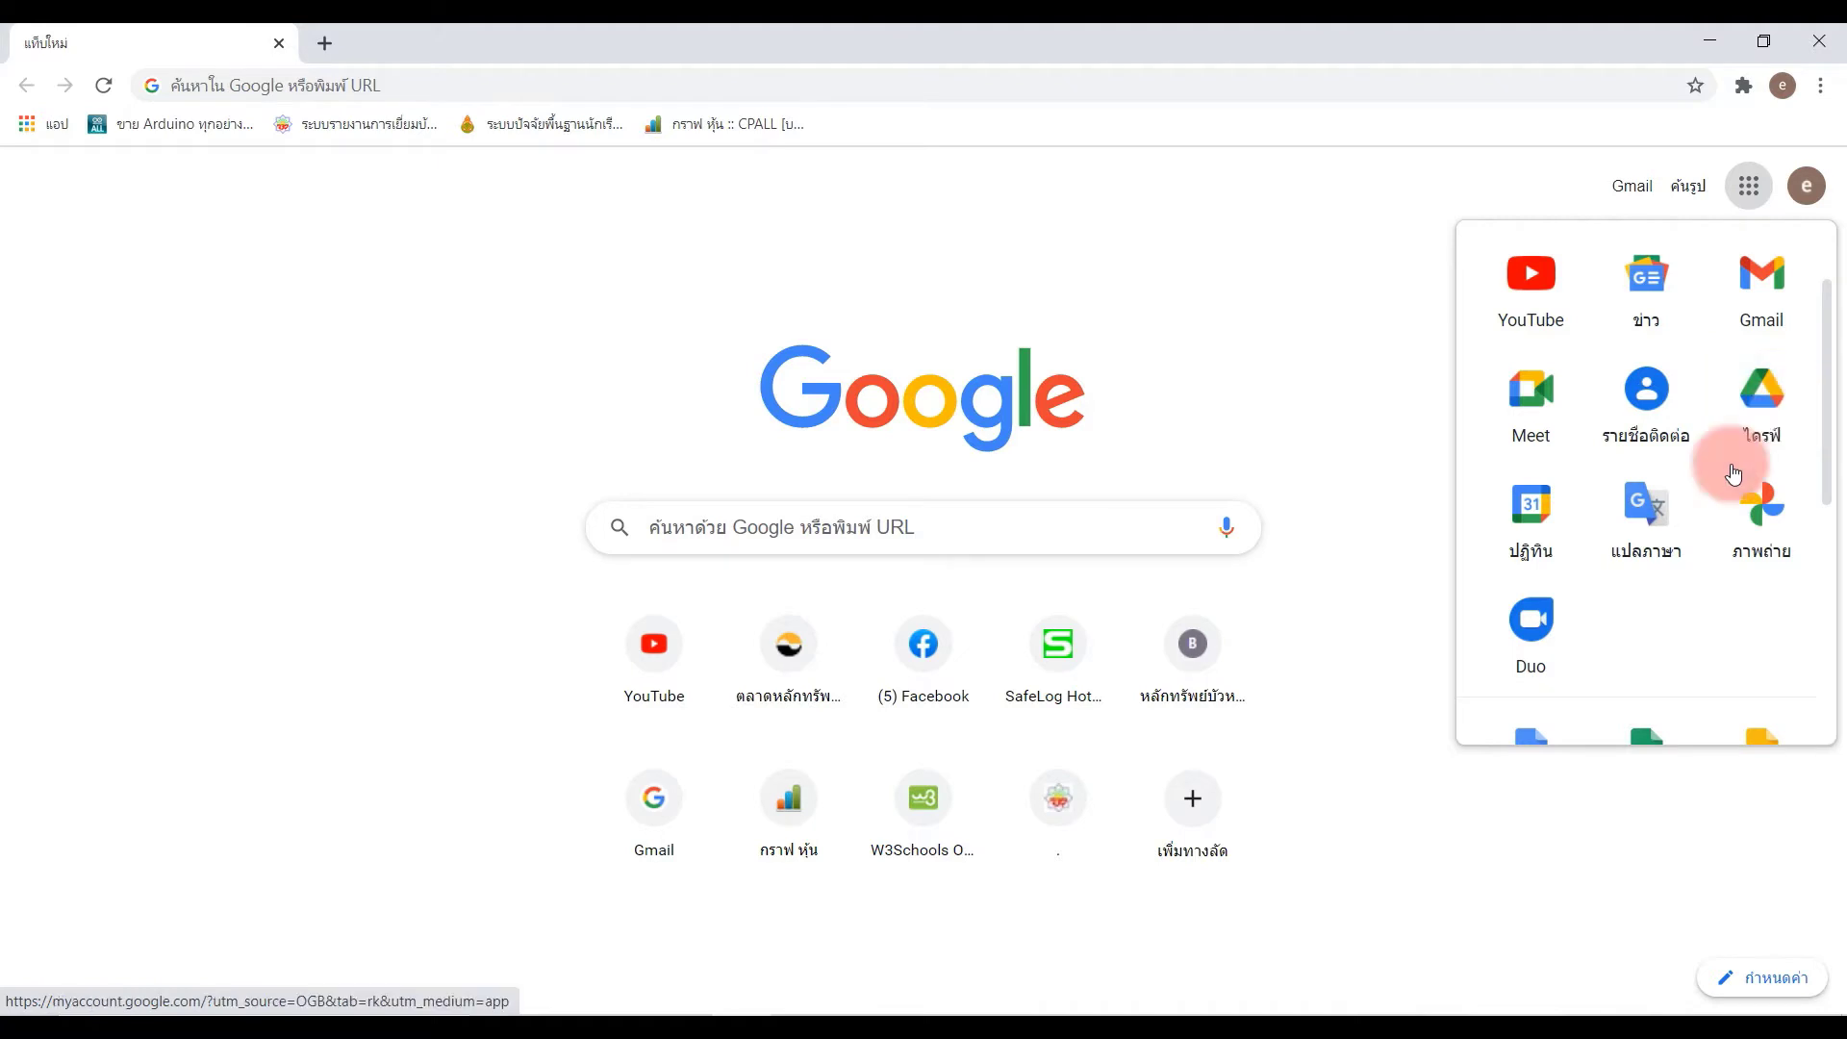
mouse_move(1786, 424)
mouse_down()
mouse_move(1650, 534)
mouse_move(1656, 514)
mouse_up()
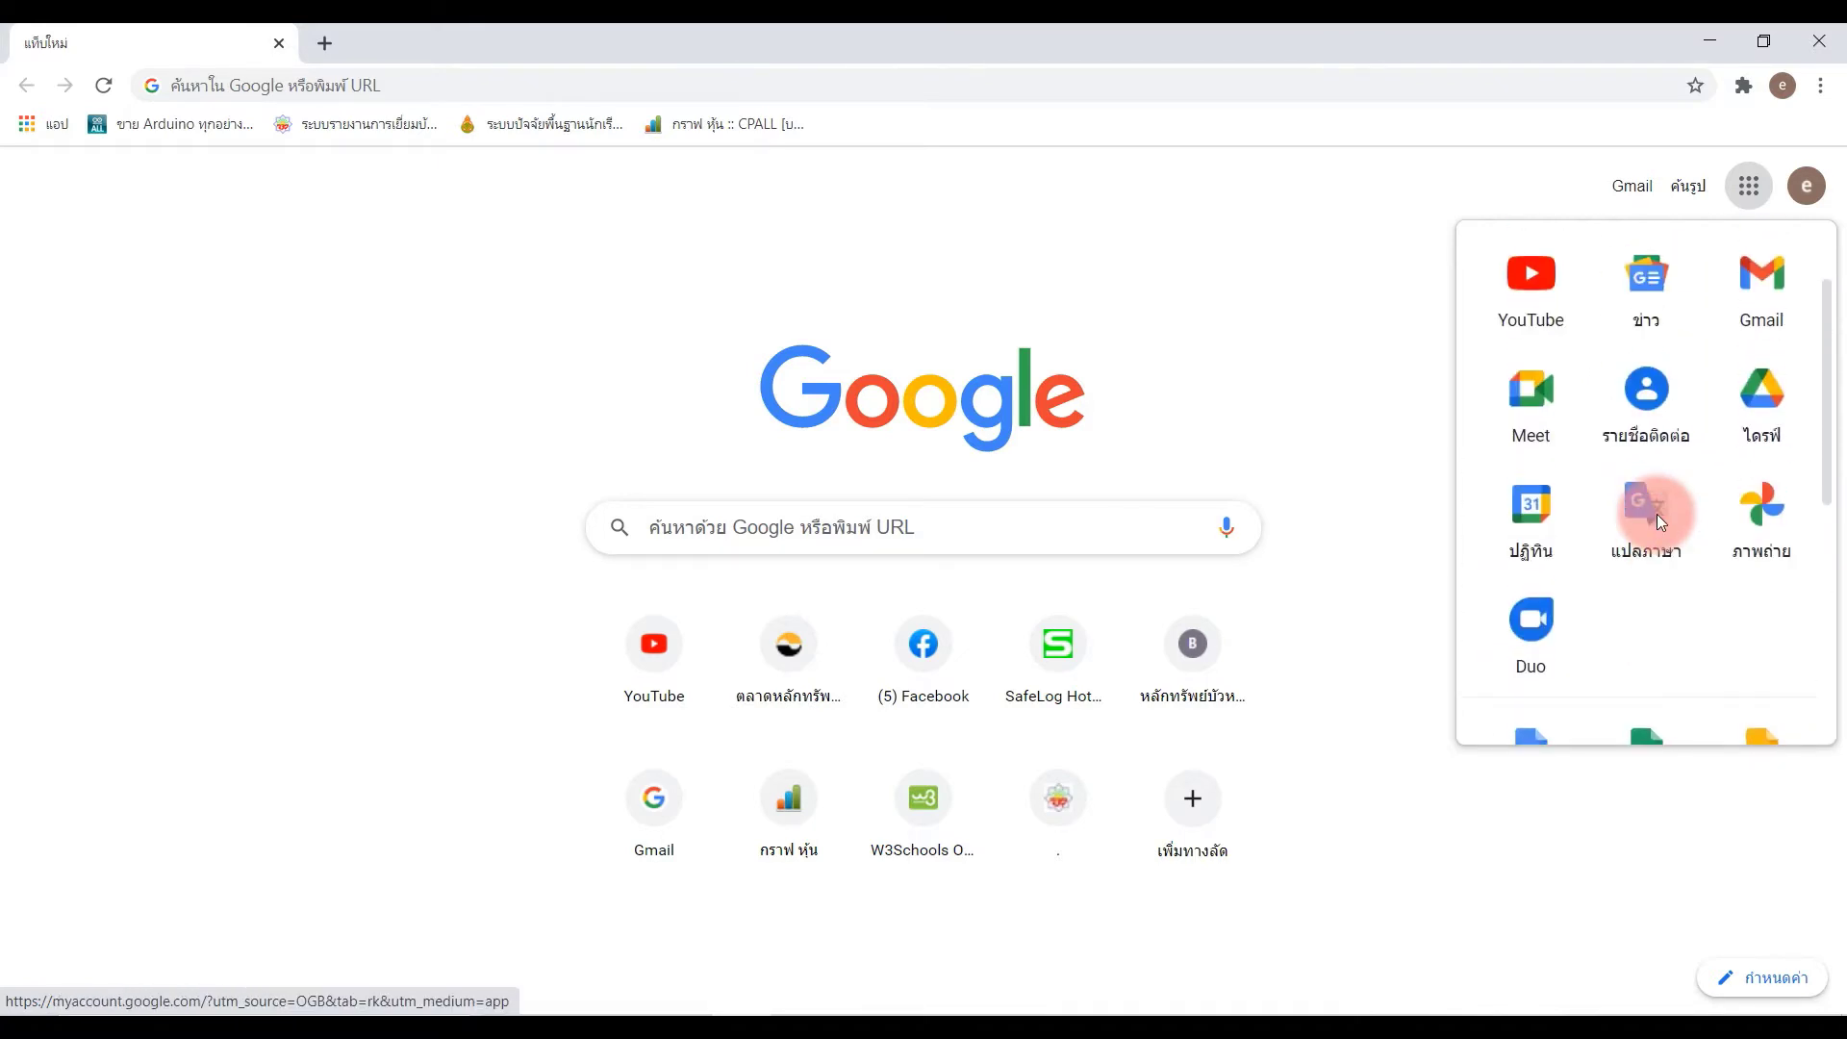
mouse_move(1656, 513)
mouse_down()
mouse_move(1651, 531)
mouse_move(1679, 454)
mouse_move(1768, 548)
mouse_up()
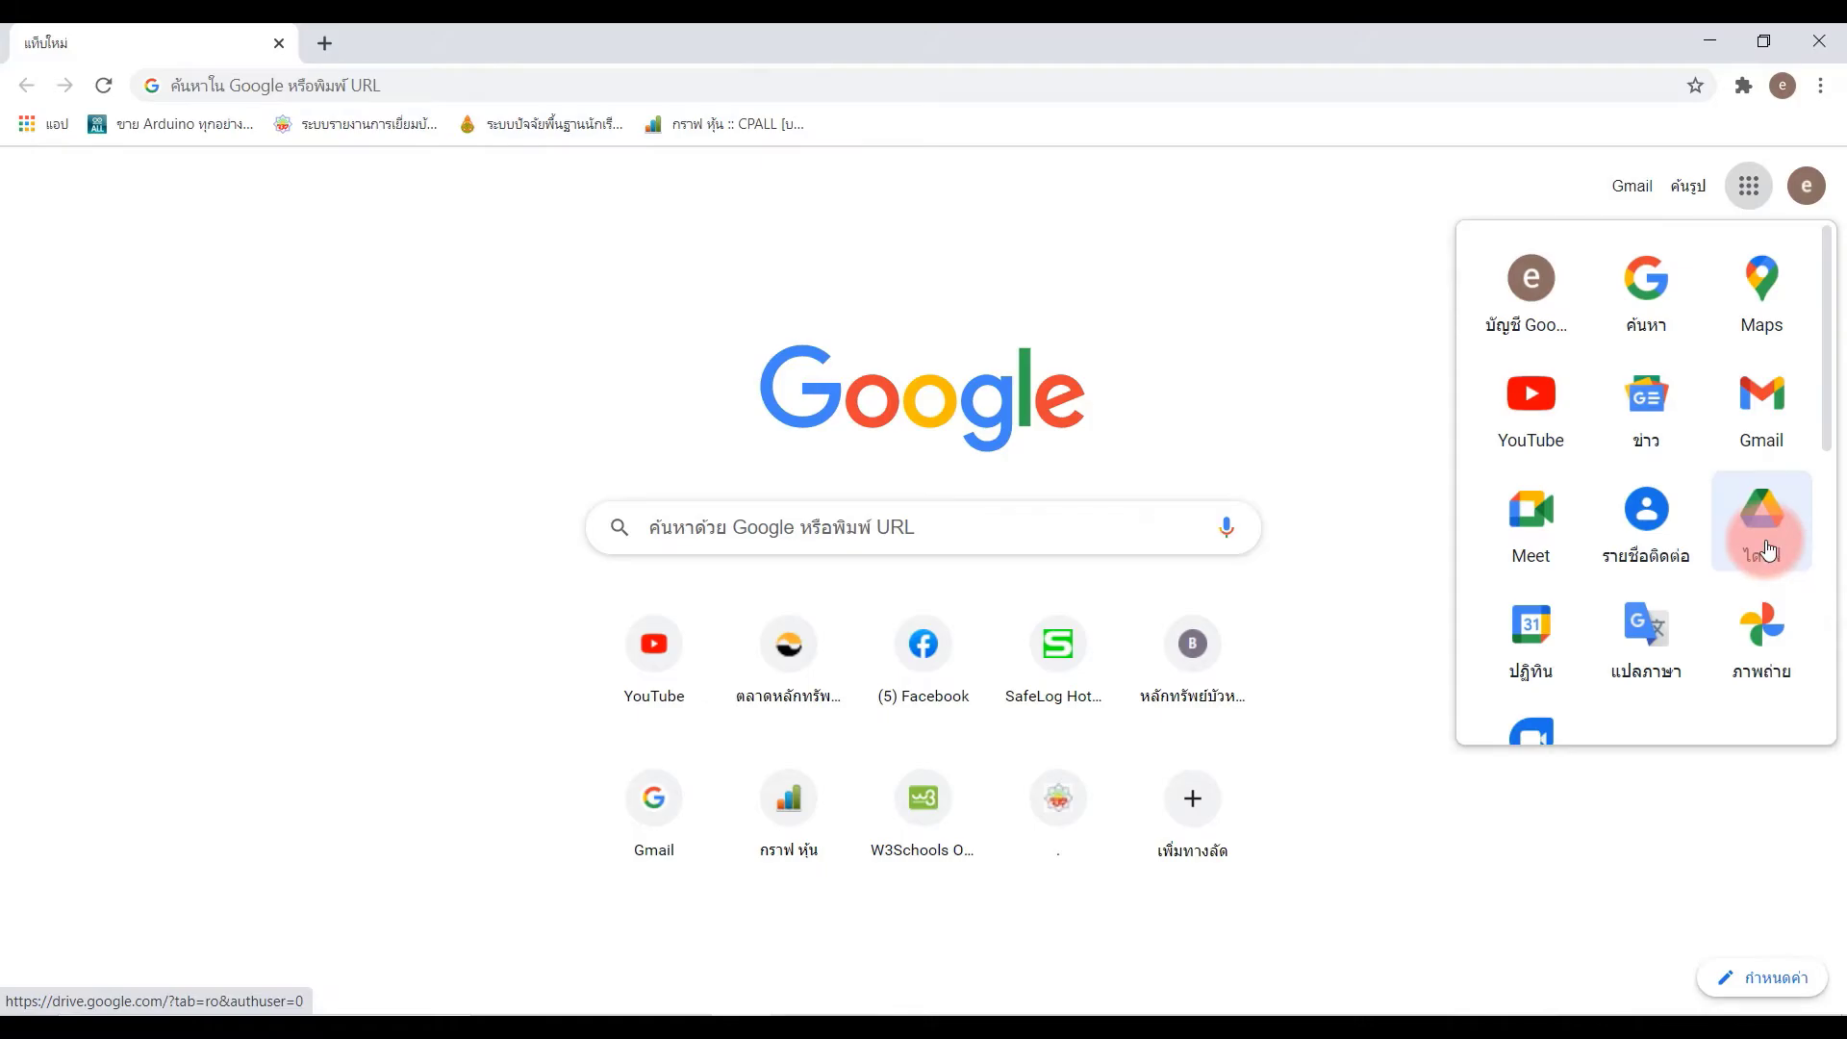
click(1766, 545)
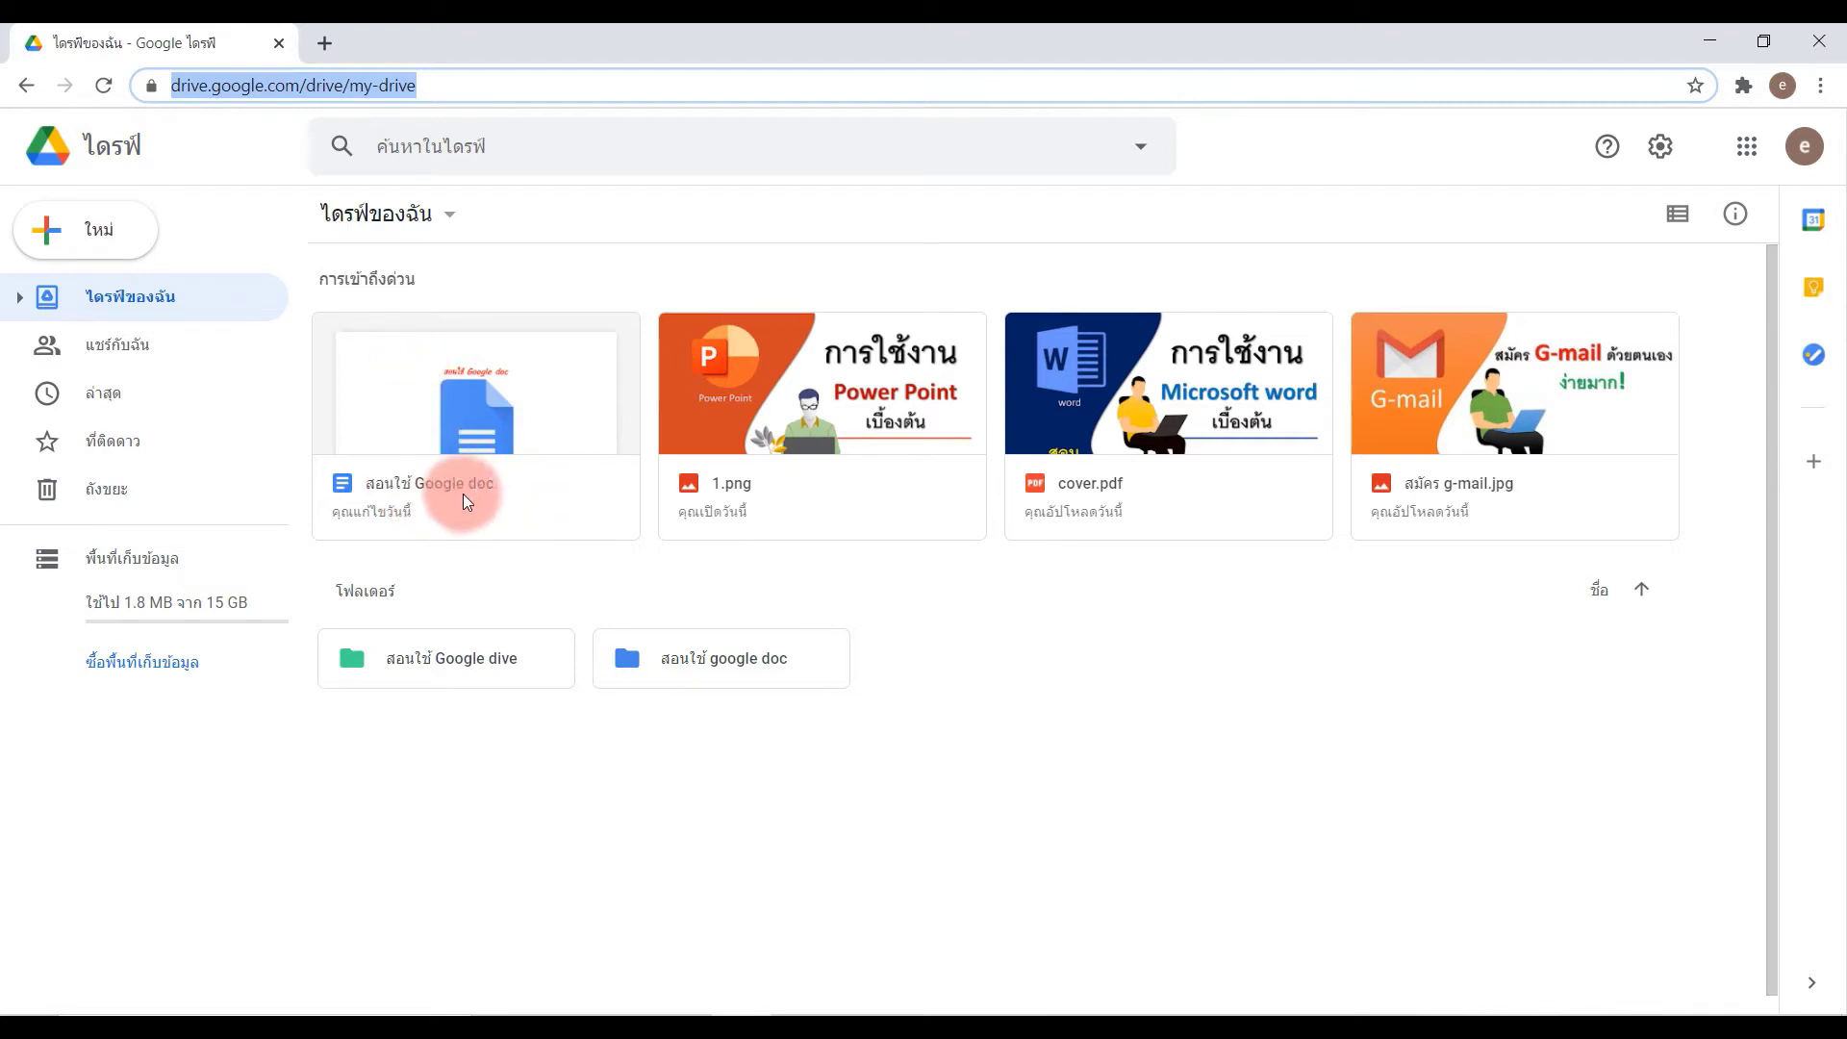
Create a new My Drive folder named 'สอนใช้ google sheet'.
click(878, 764)
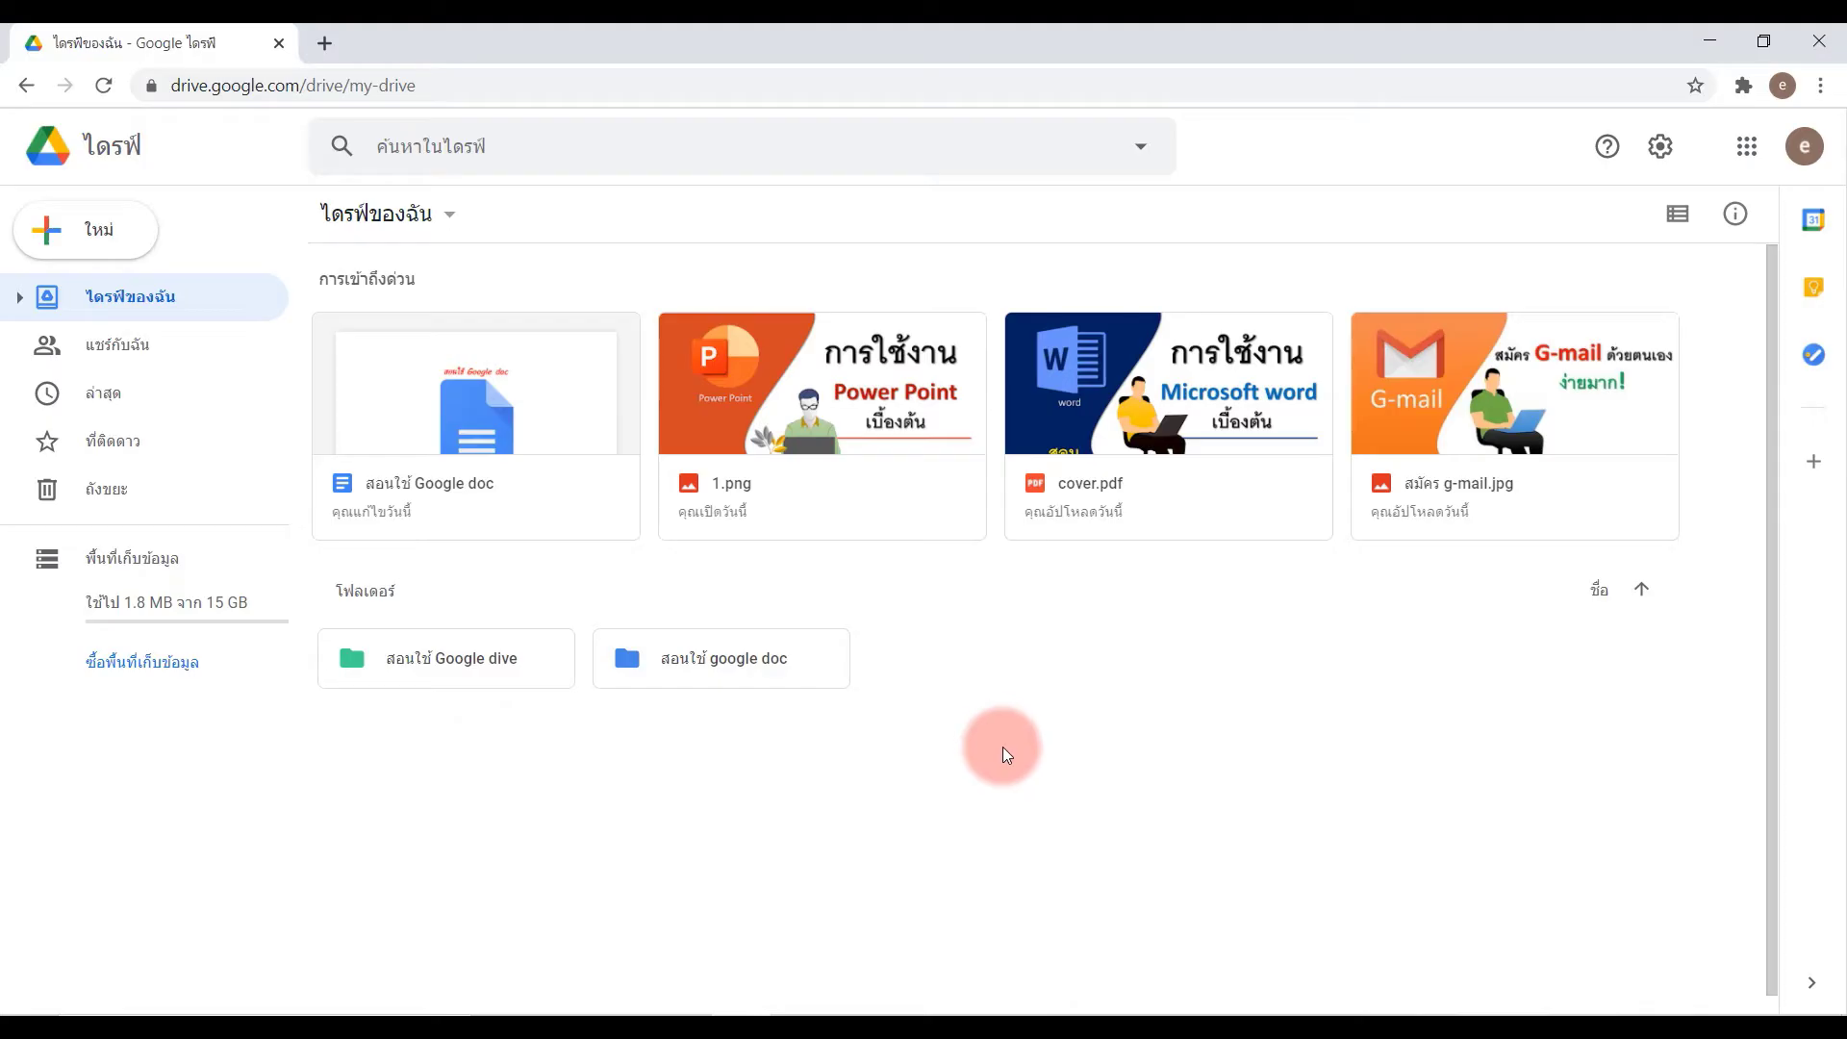
click(50, 228)
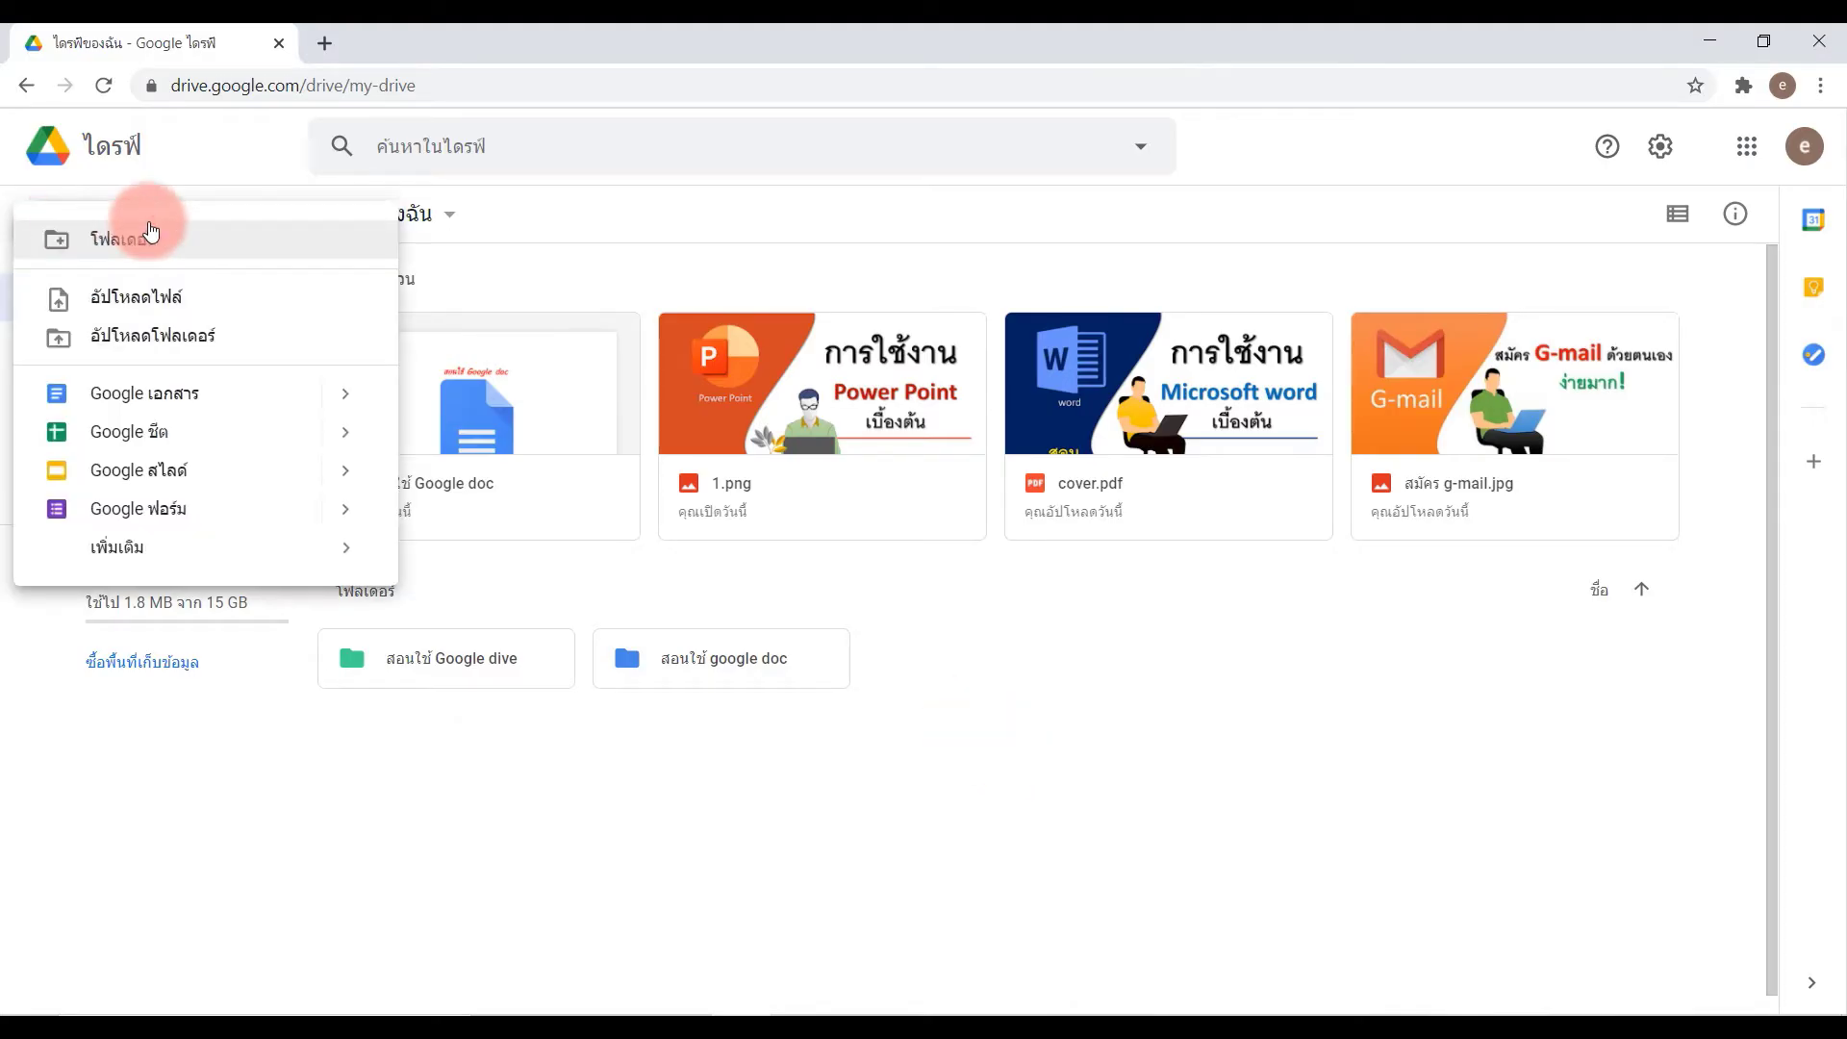
click(144, 234)
text(l)
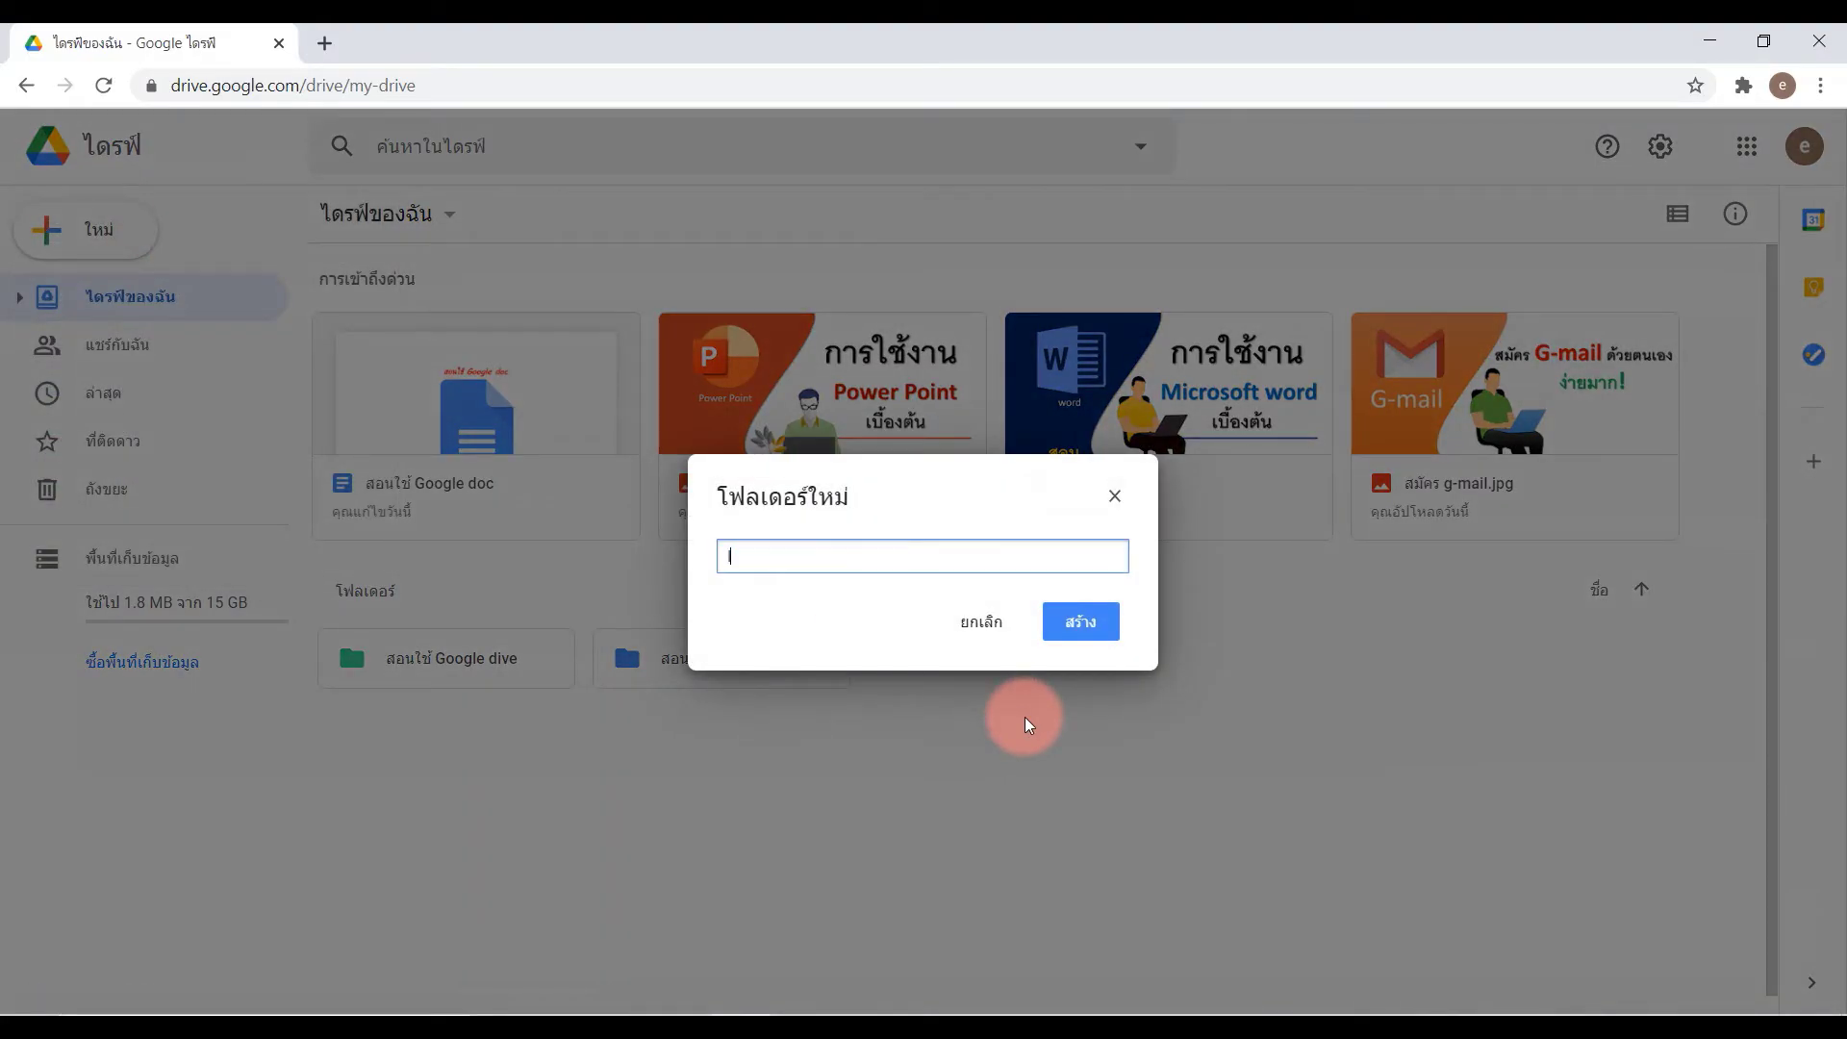
text(vo)
key(BackSpace)
key(BackSpace)
key(BackSpace)
text(ส)
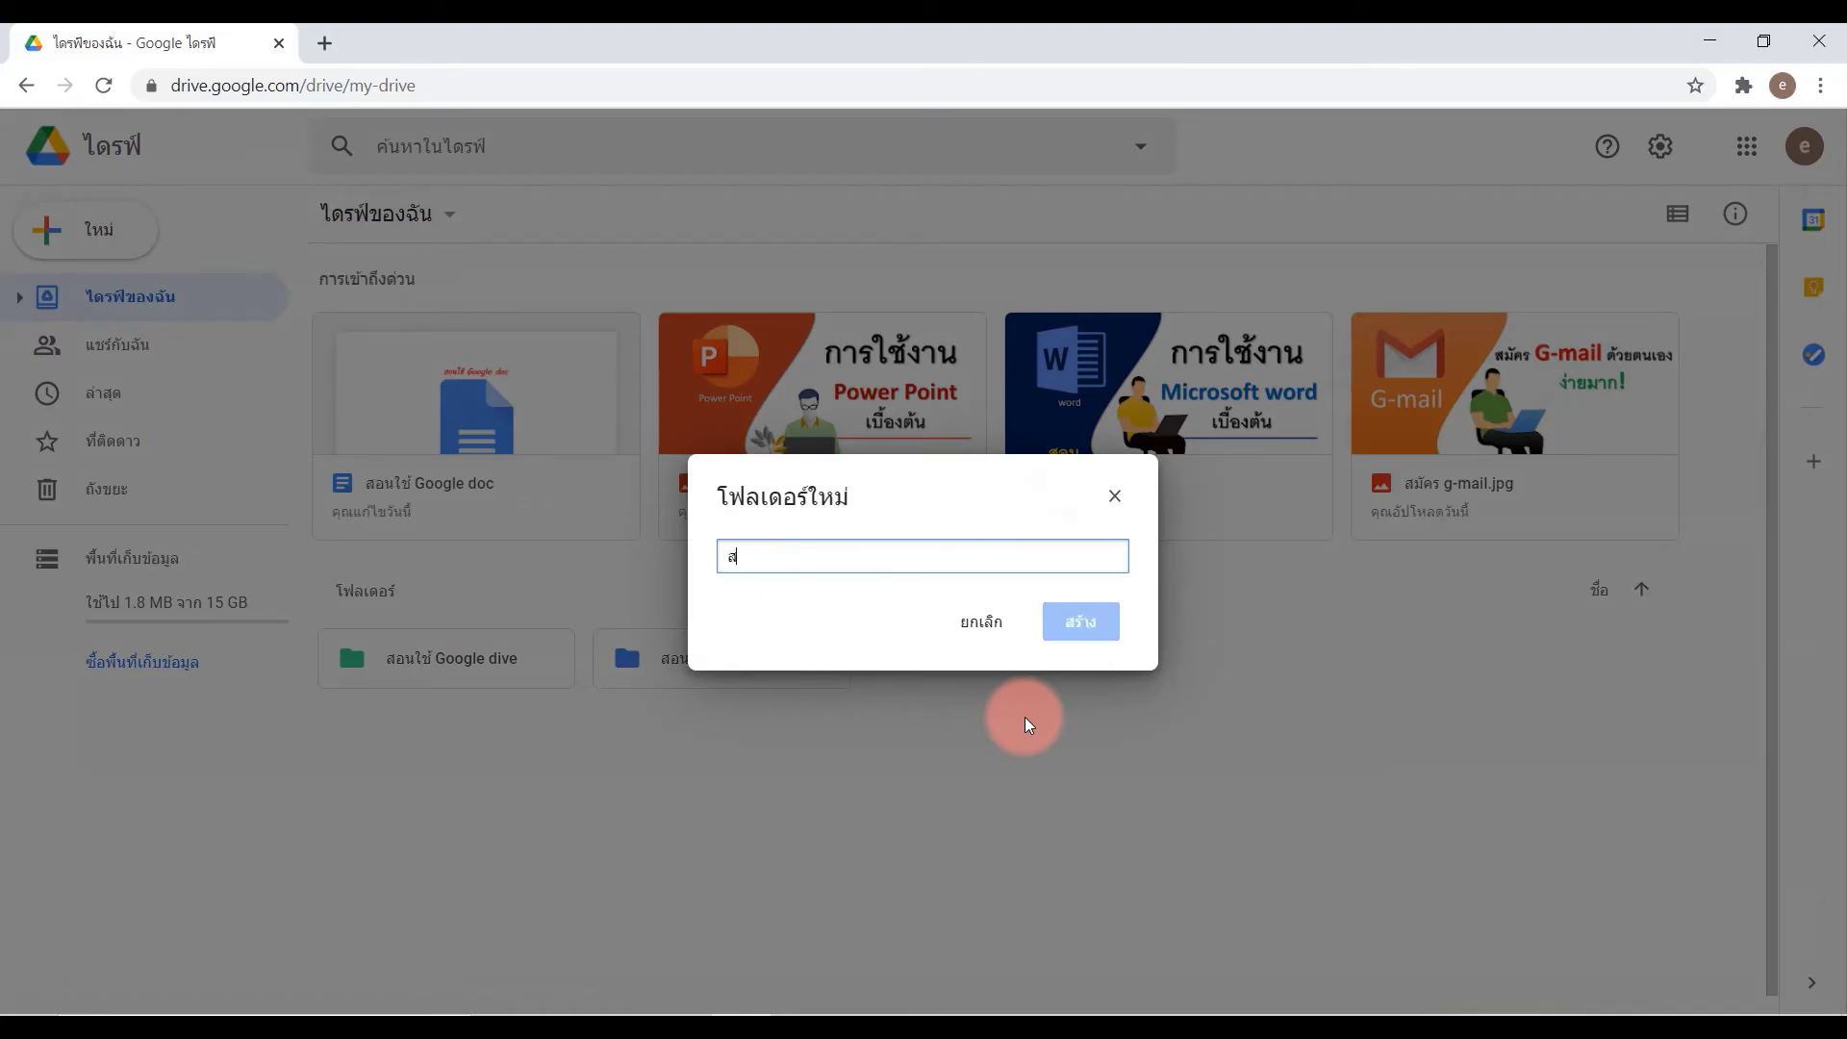
text(อนใช้ g)
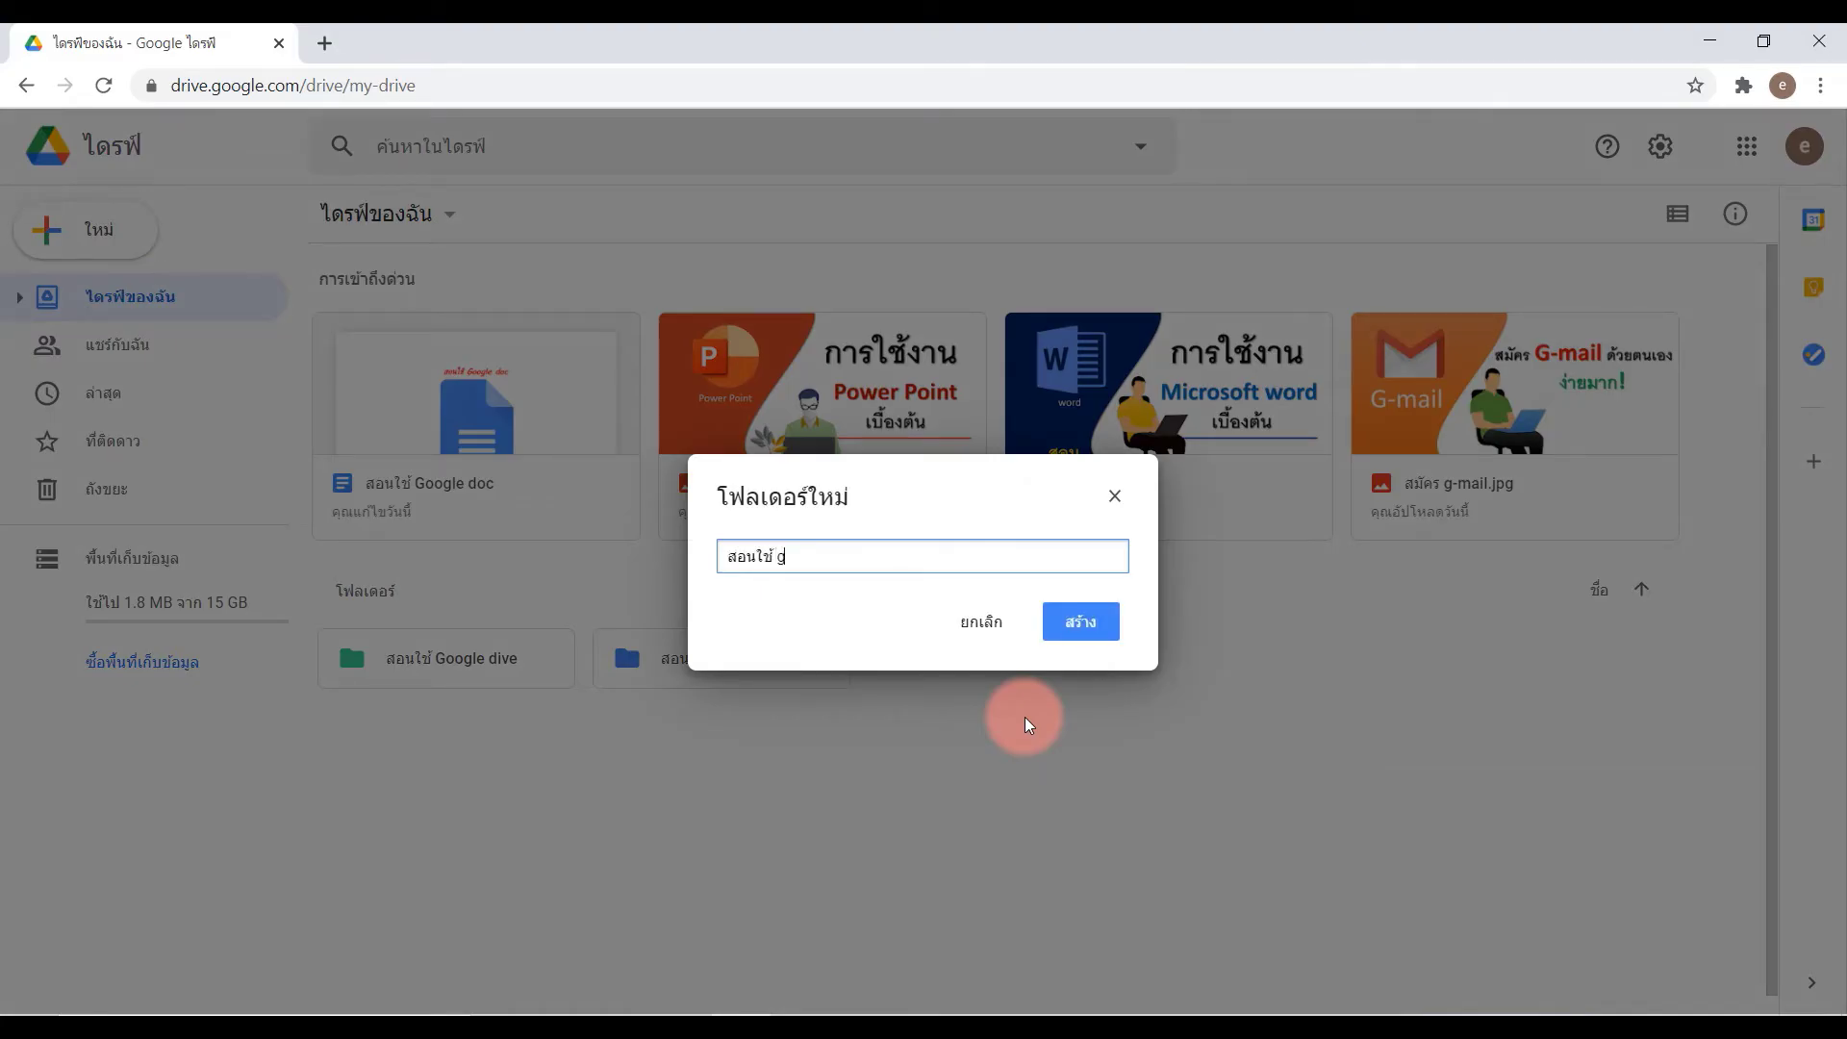
text(oog)
text(l)
text(e do)
text(c)
key(Return)
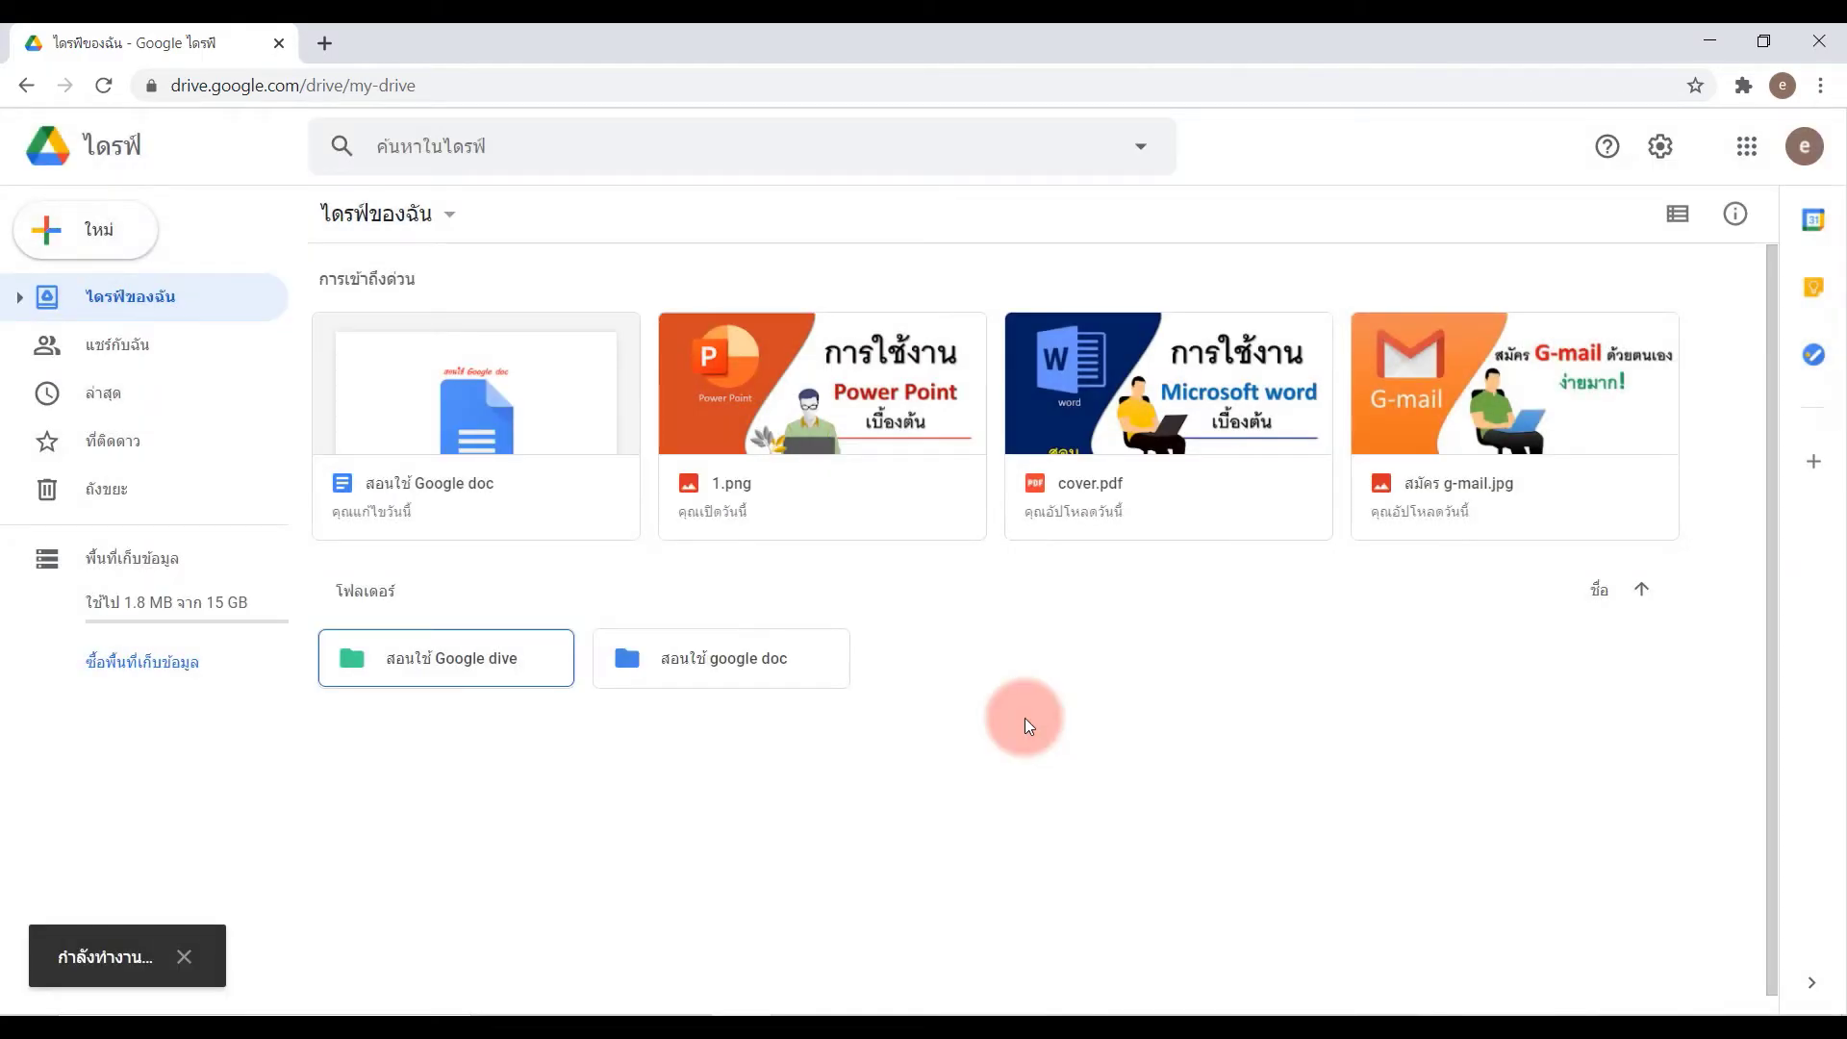
Colour the 'สอนใช้ google sheet' folder dark green and open it.
right_click(1006, 679)
mouse_move(1108, 777)
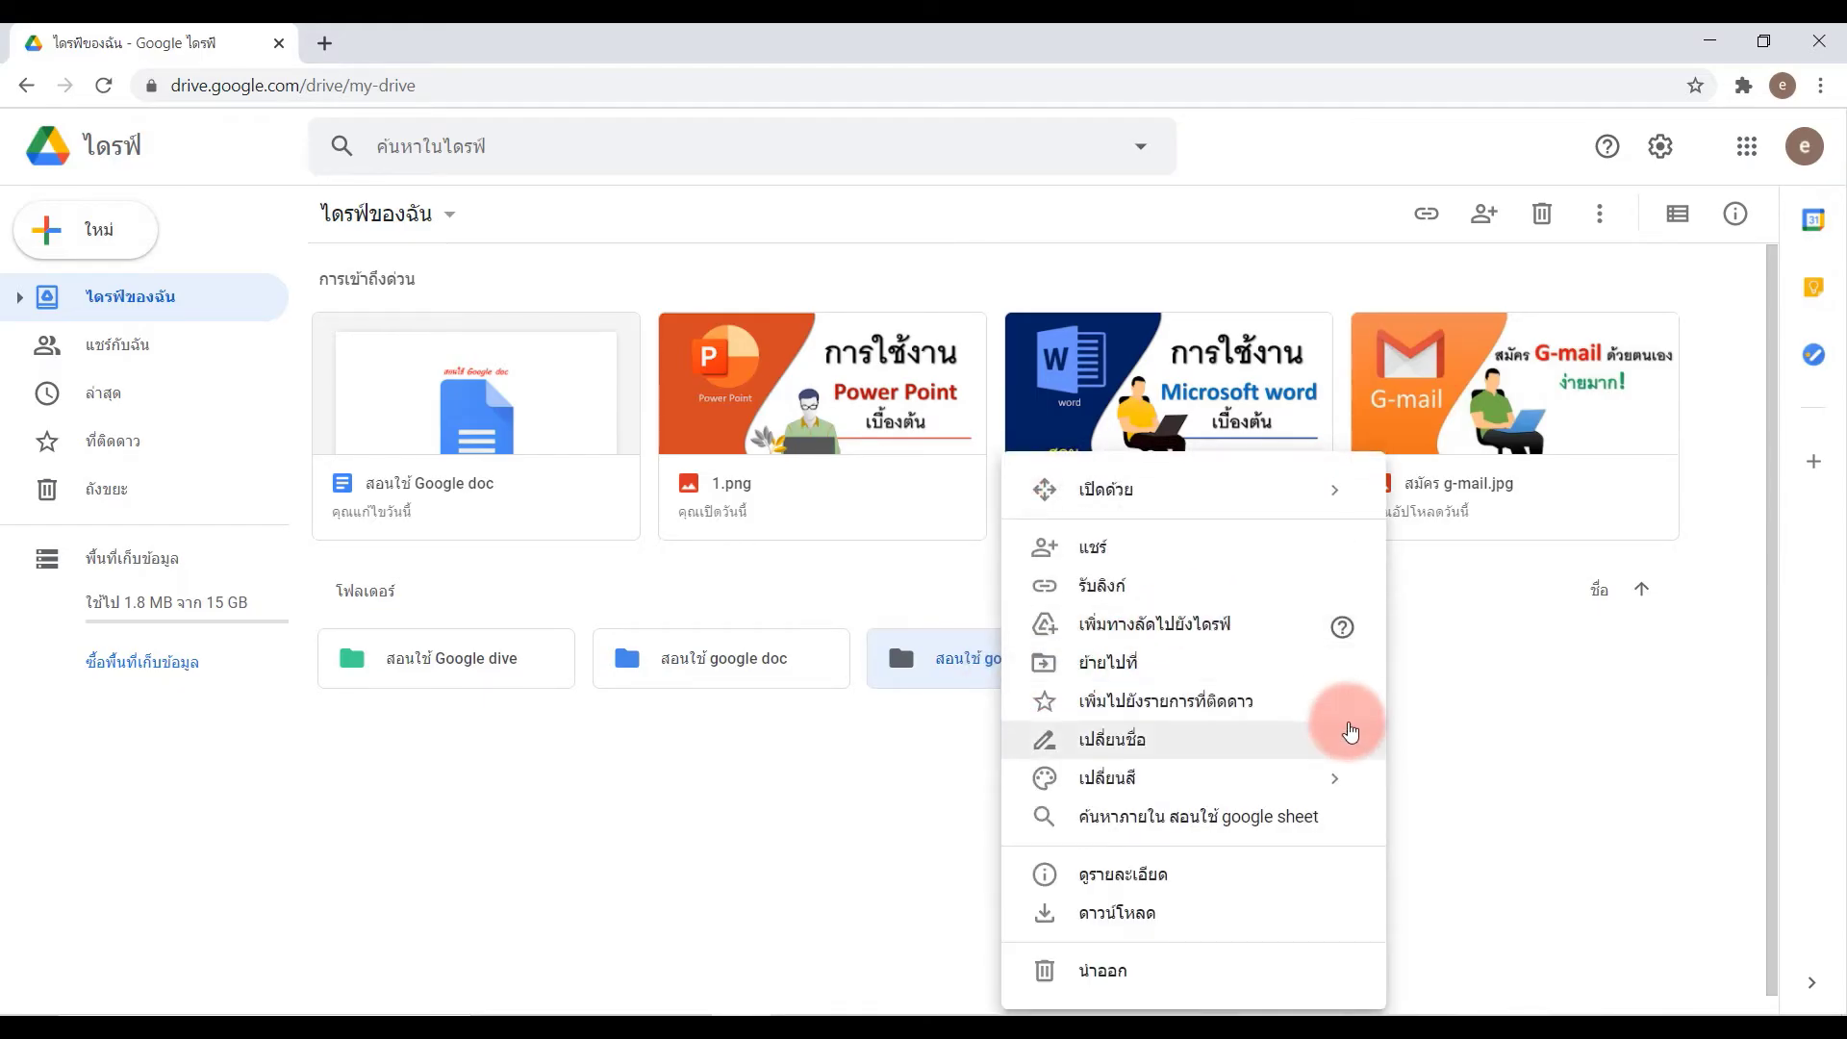
click(1458, 830)
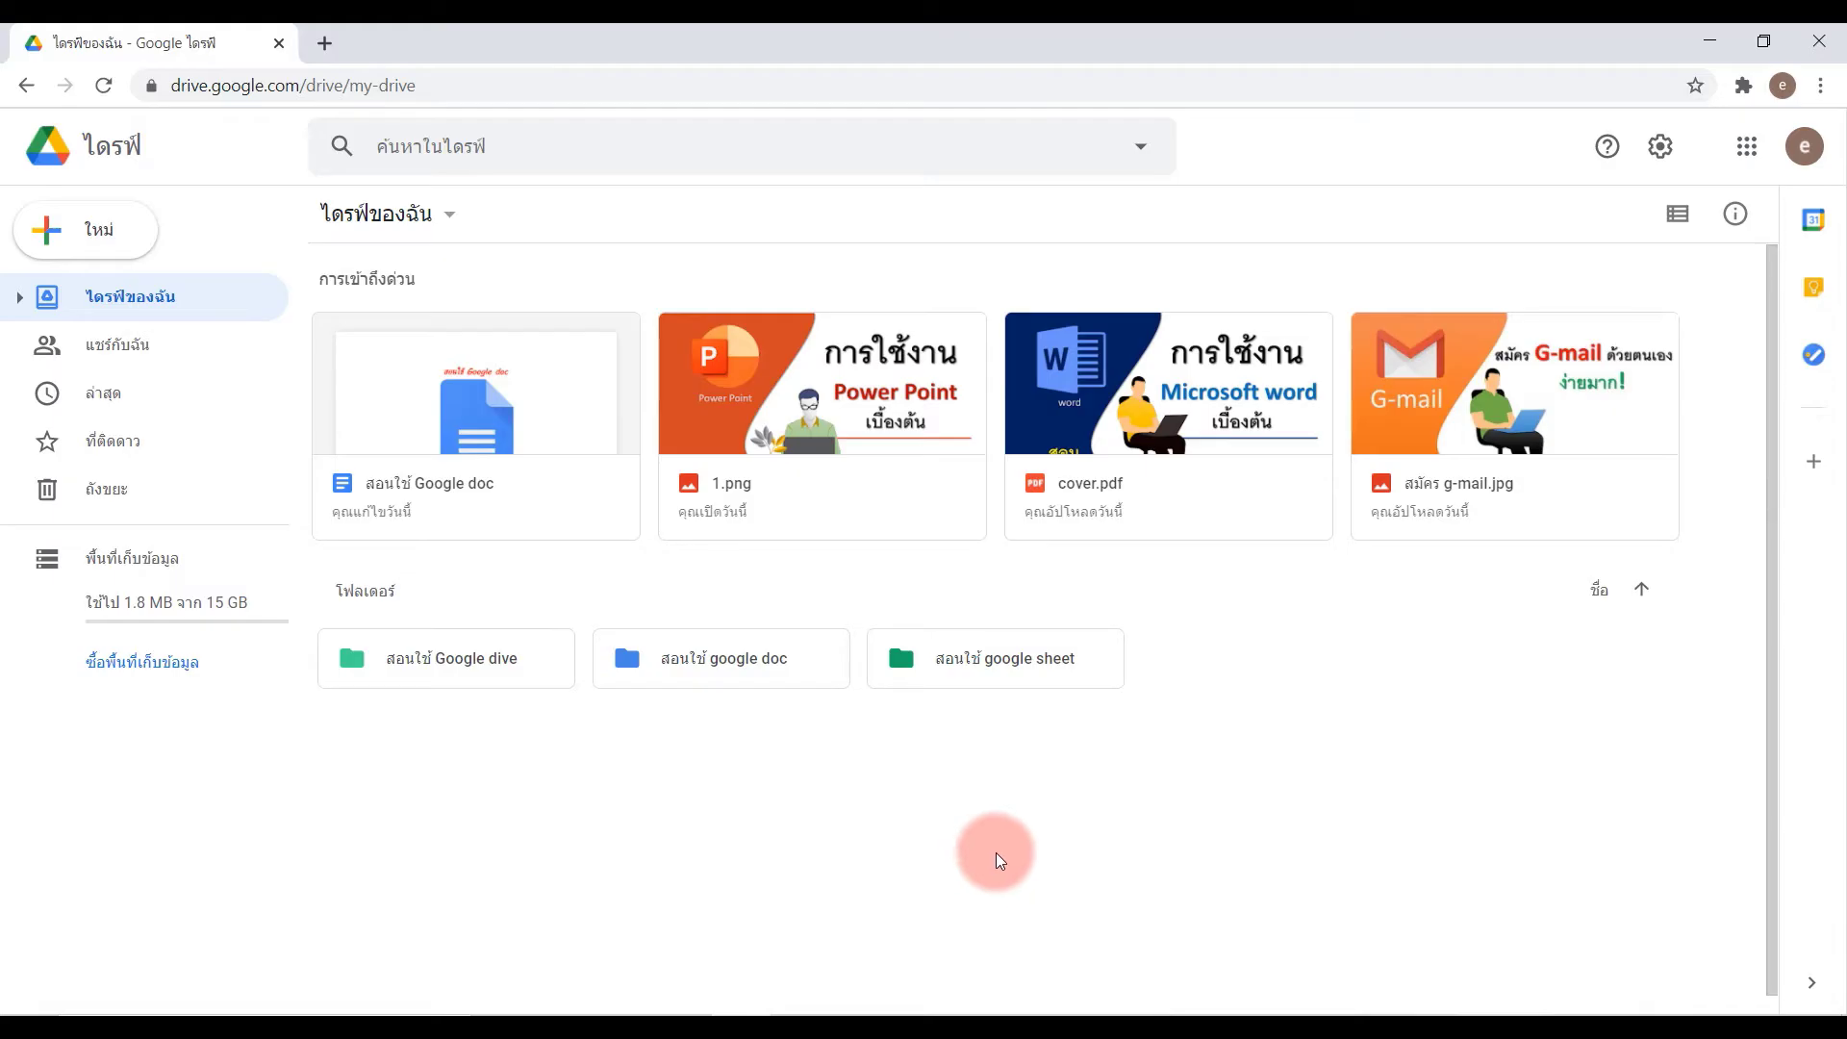
scroll(995, 852, down, 1)
scroll(995, 852, up, 1)
scroll(996, 853, down, 1)
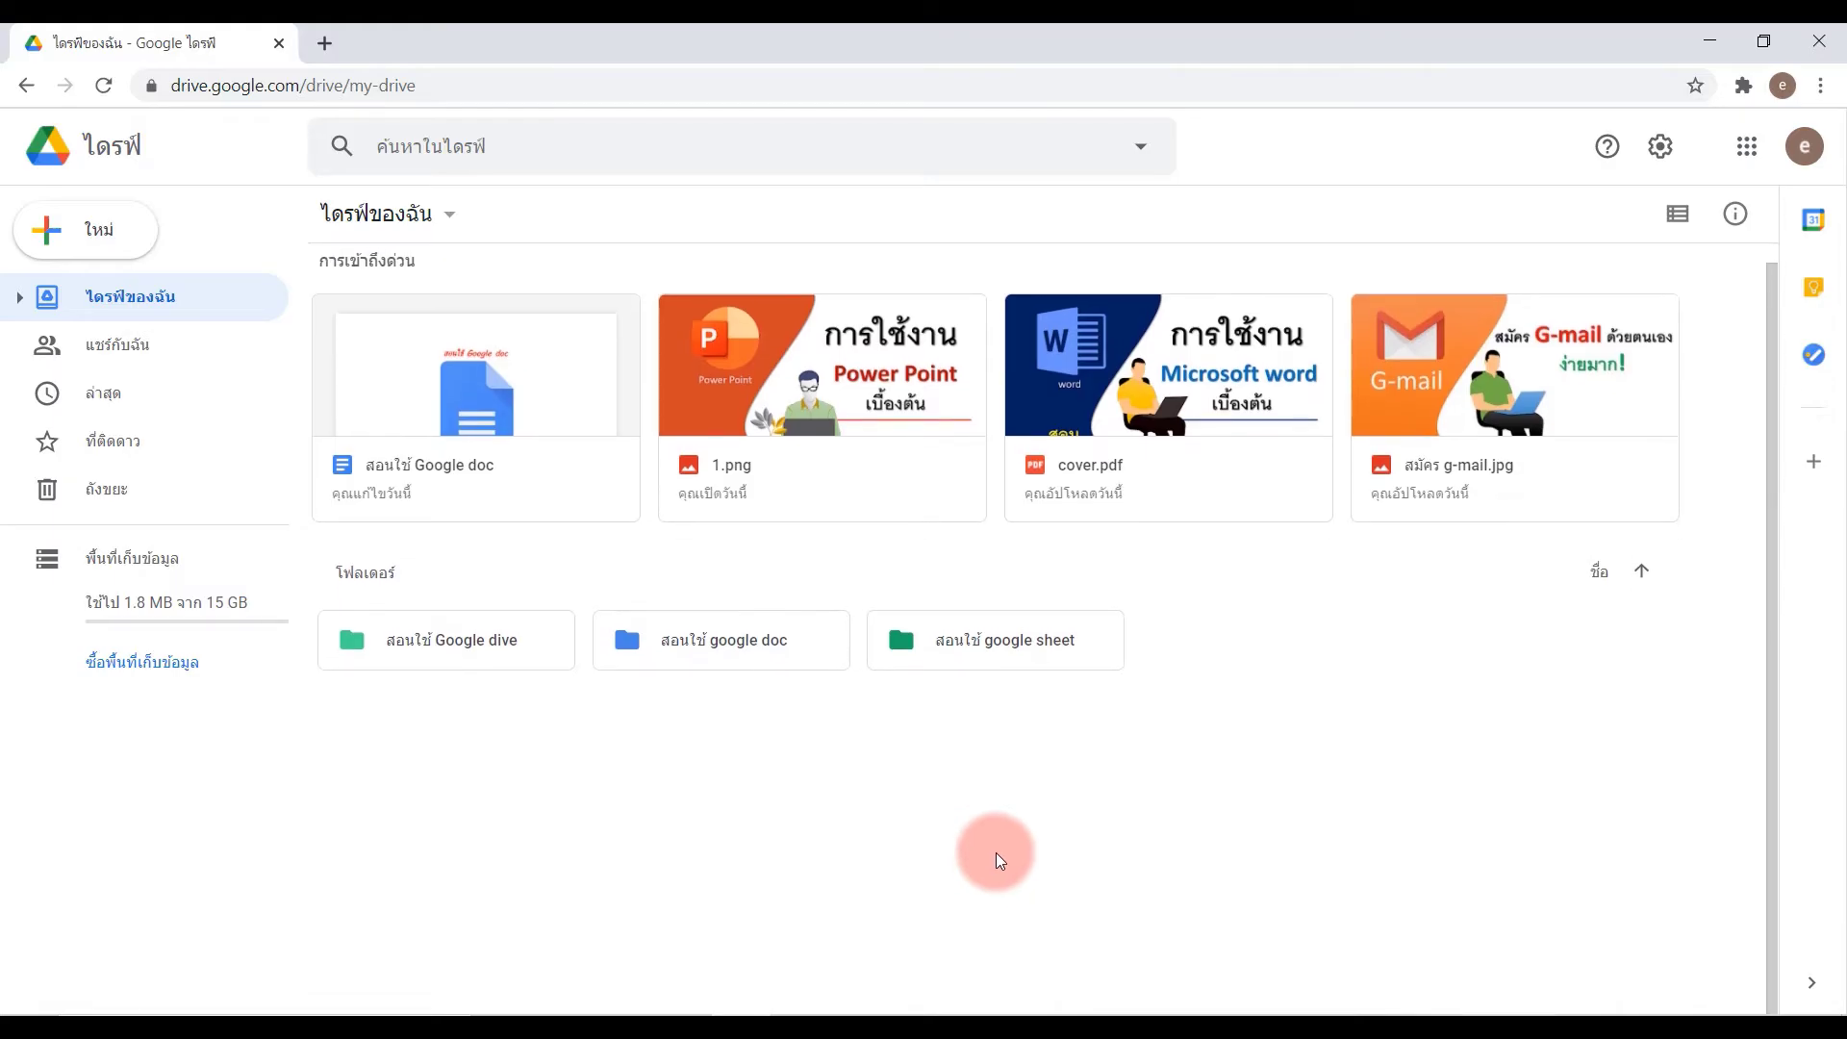
scroll(996, 852, up, 1)
scroll(995, 852, down, 1)
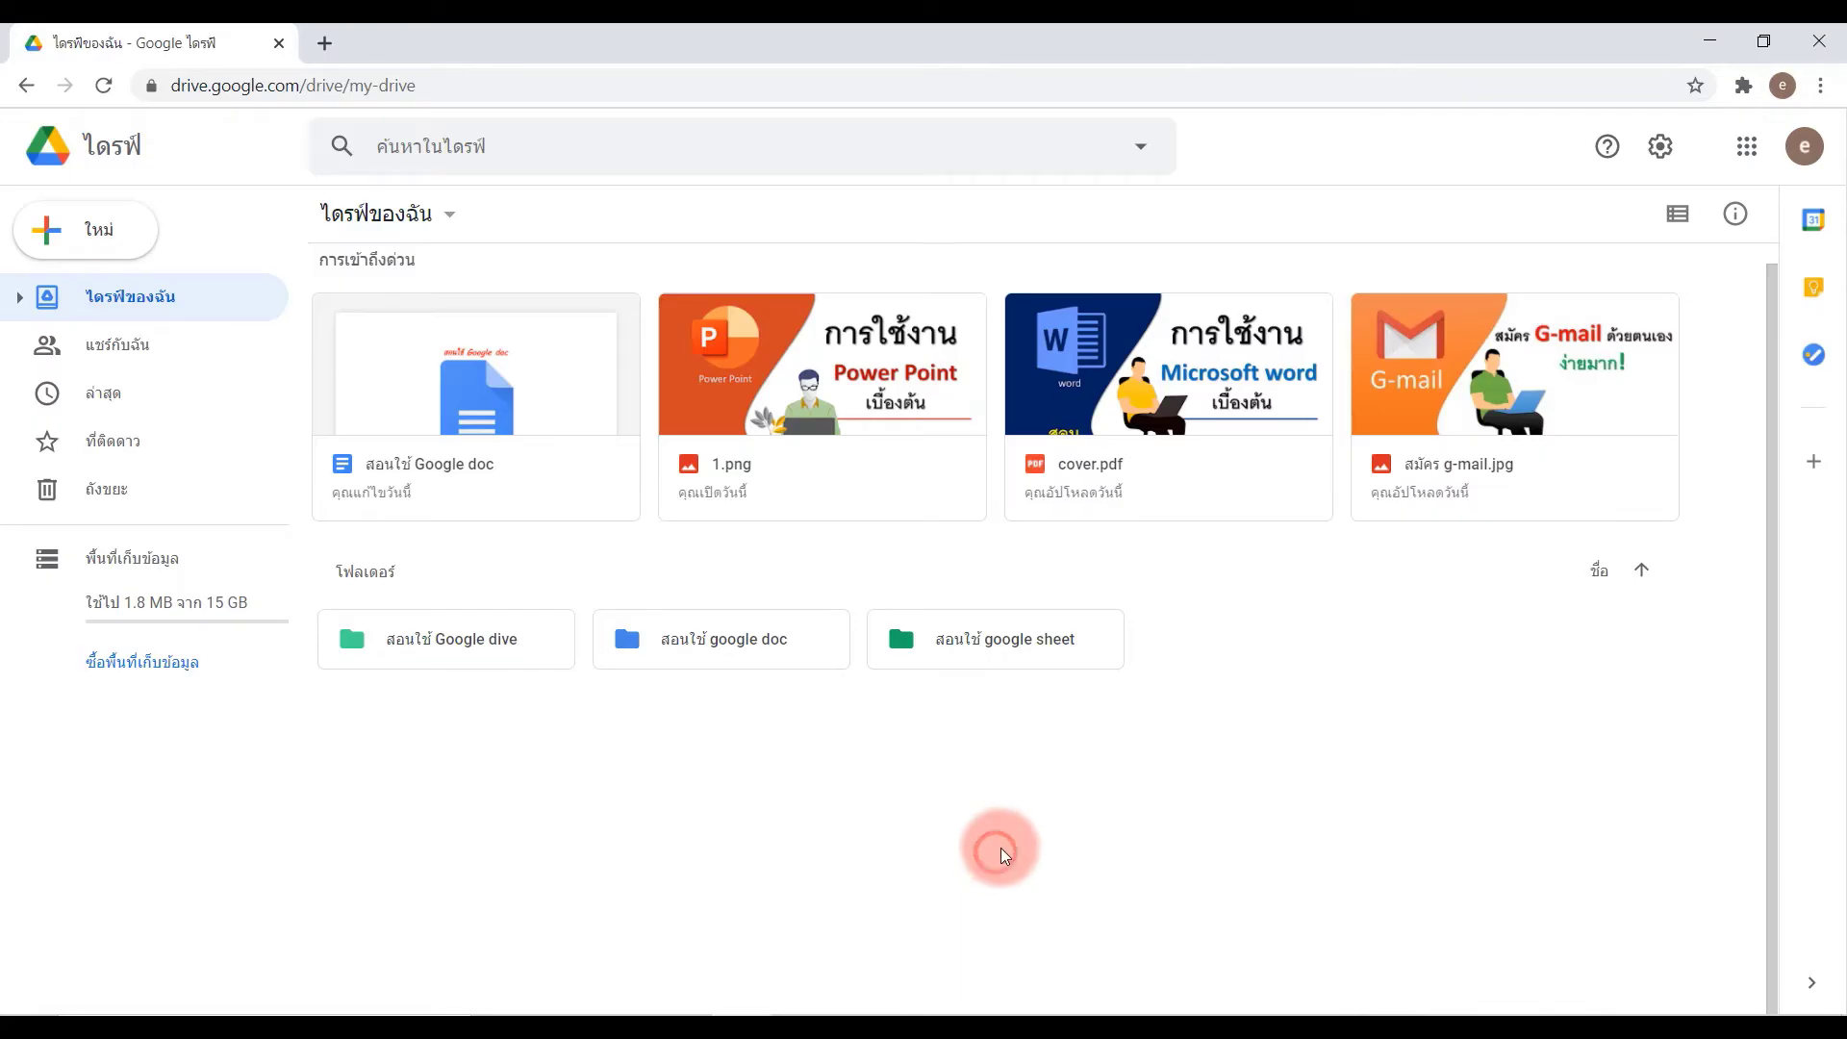
double_click(1017, 667)
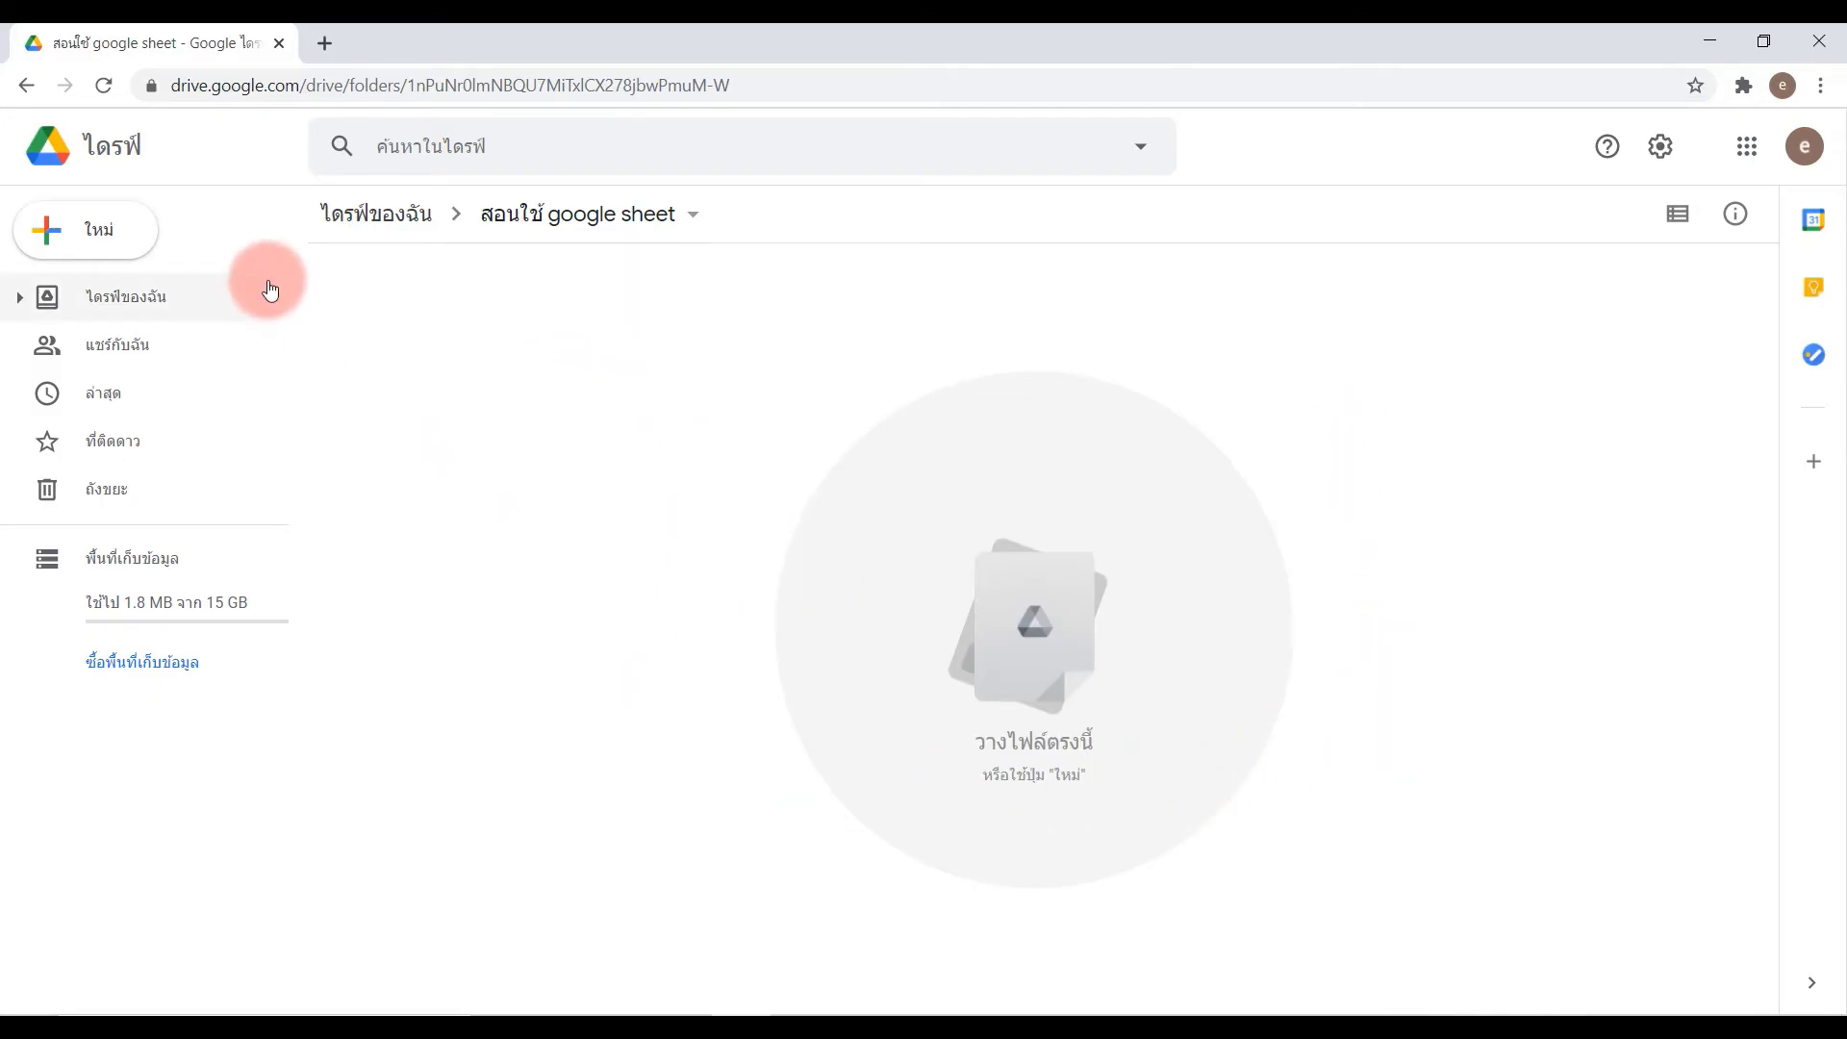
Leave the empty folder and return to My Drive through the breadcrumb.
click(140, 235)
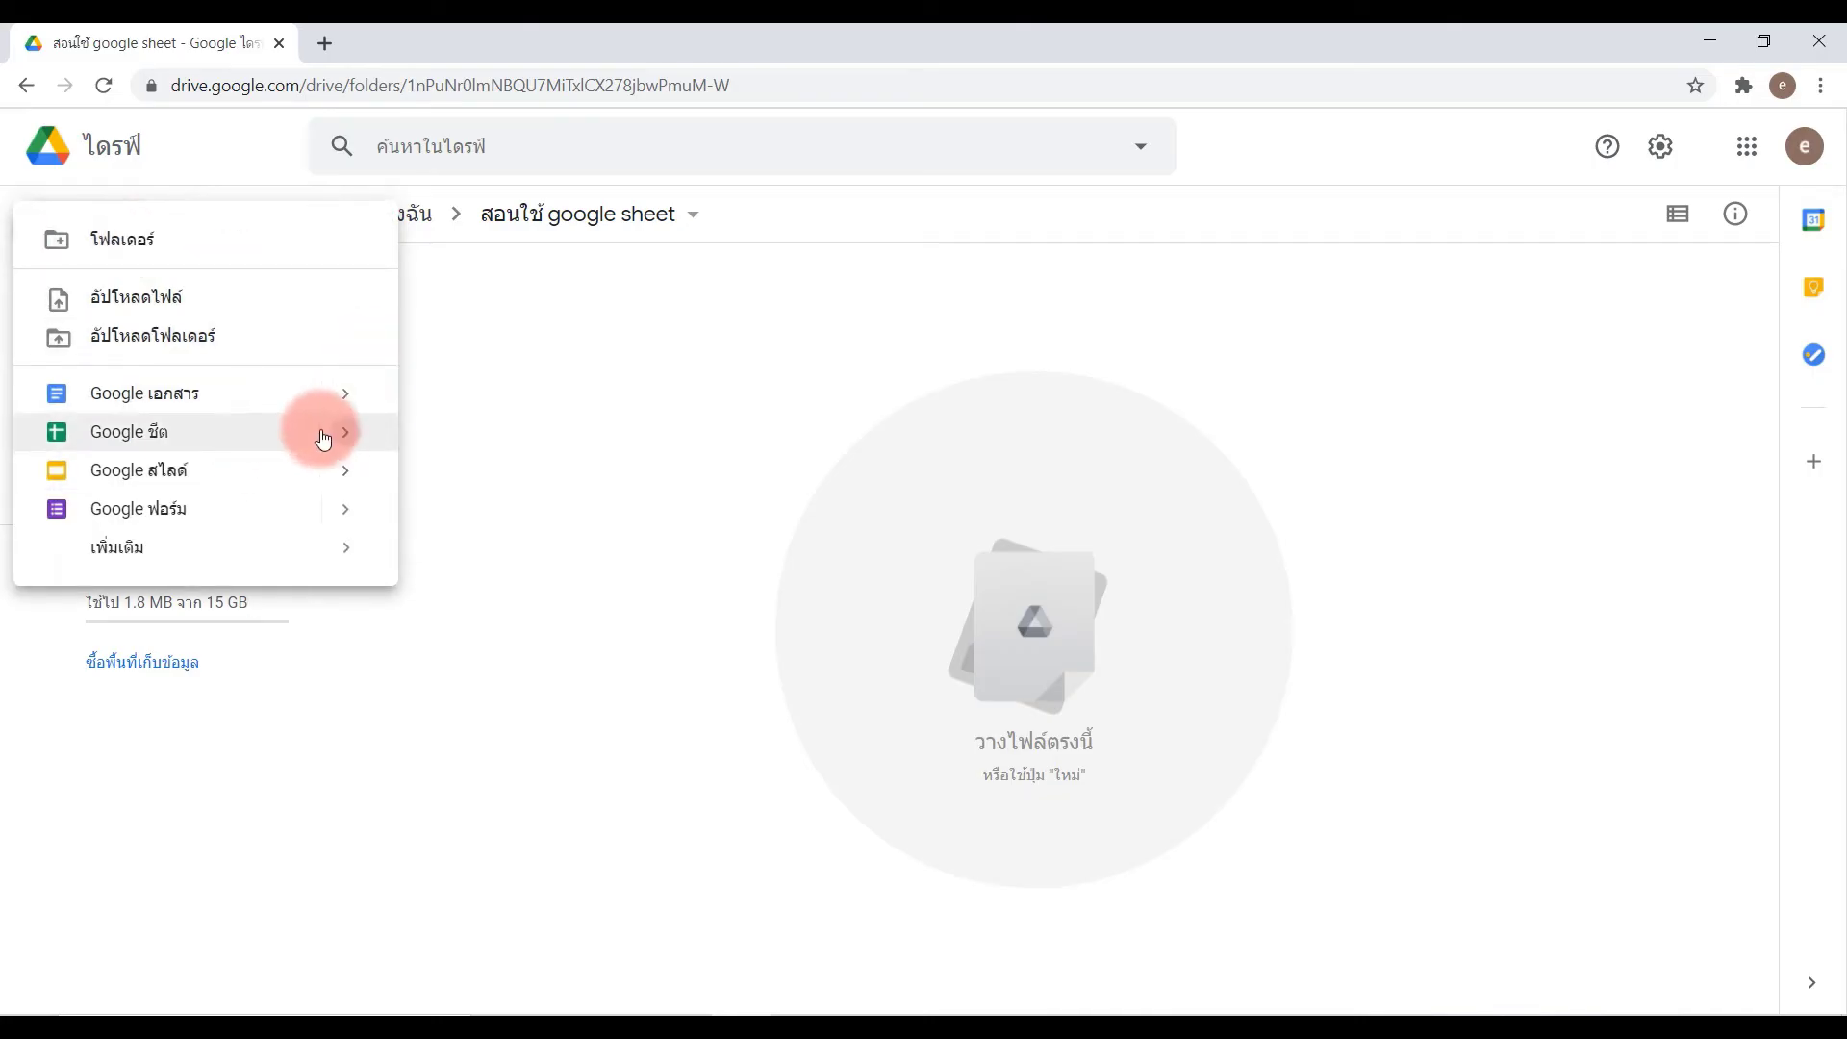
mouse_move(202, 431)
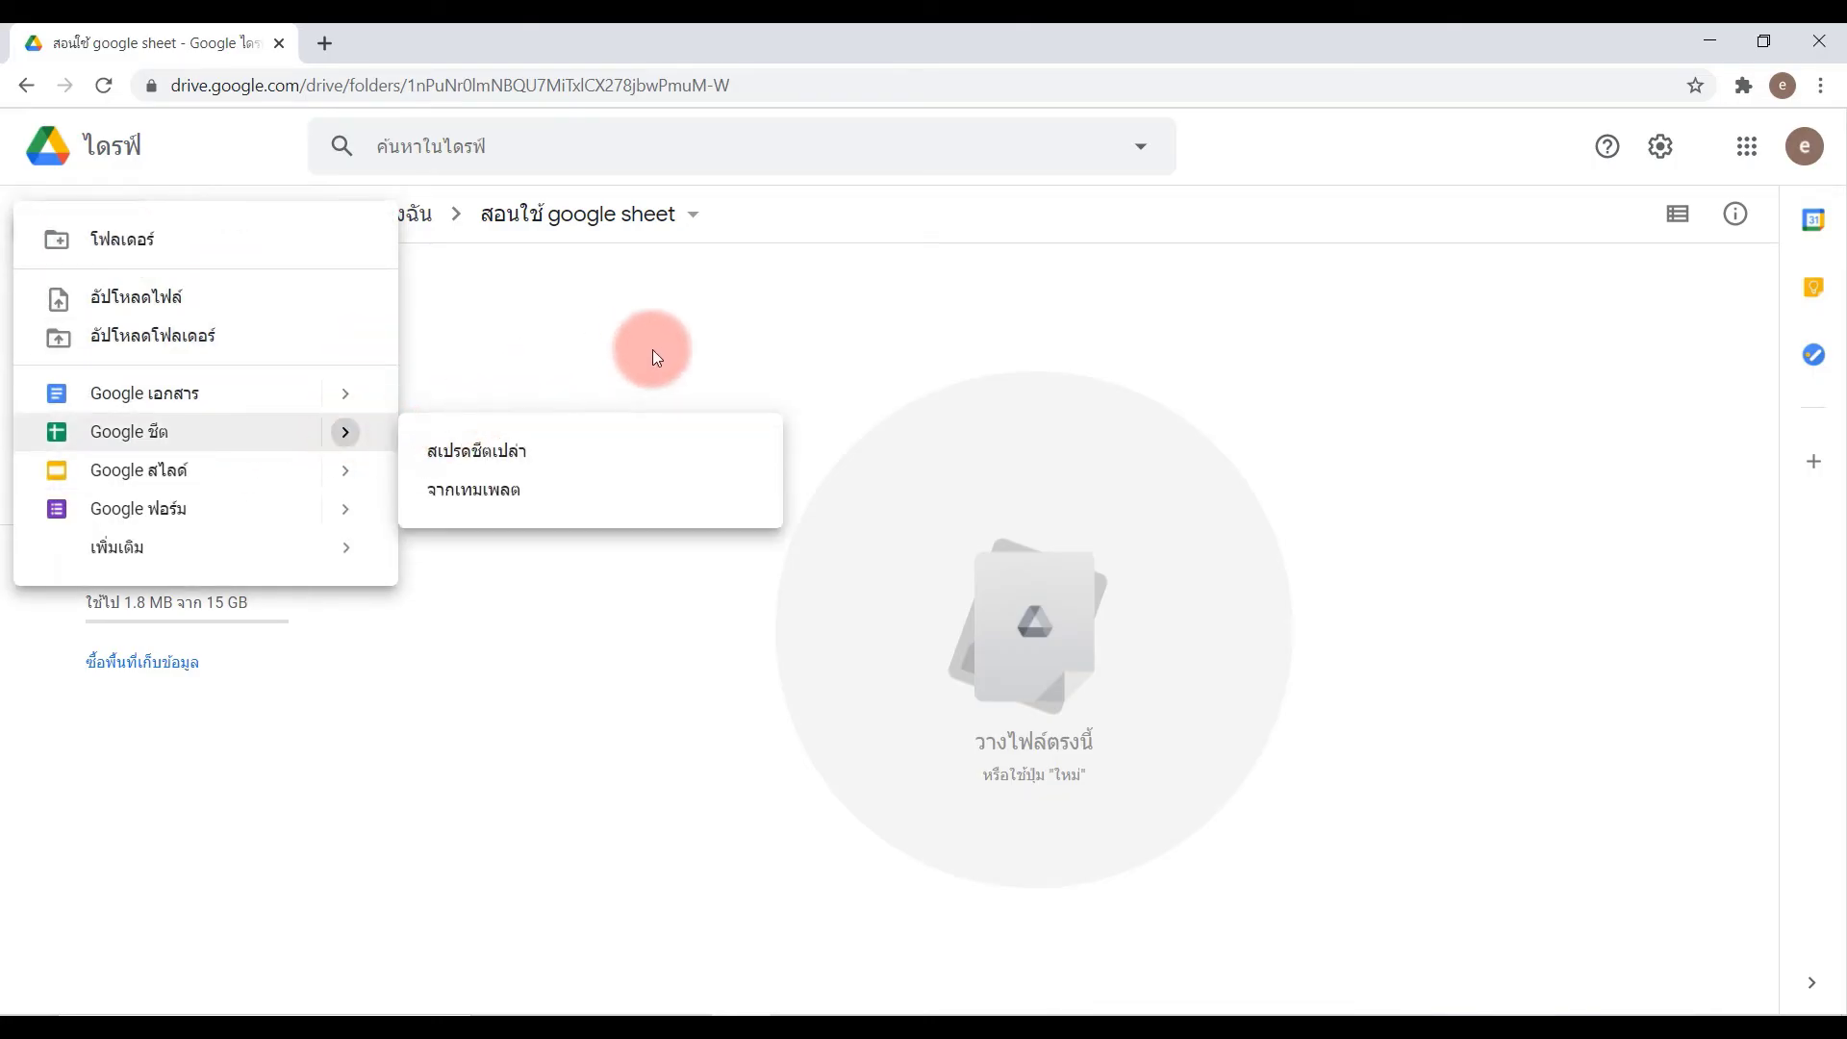
click(652, 349)
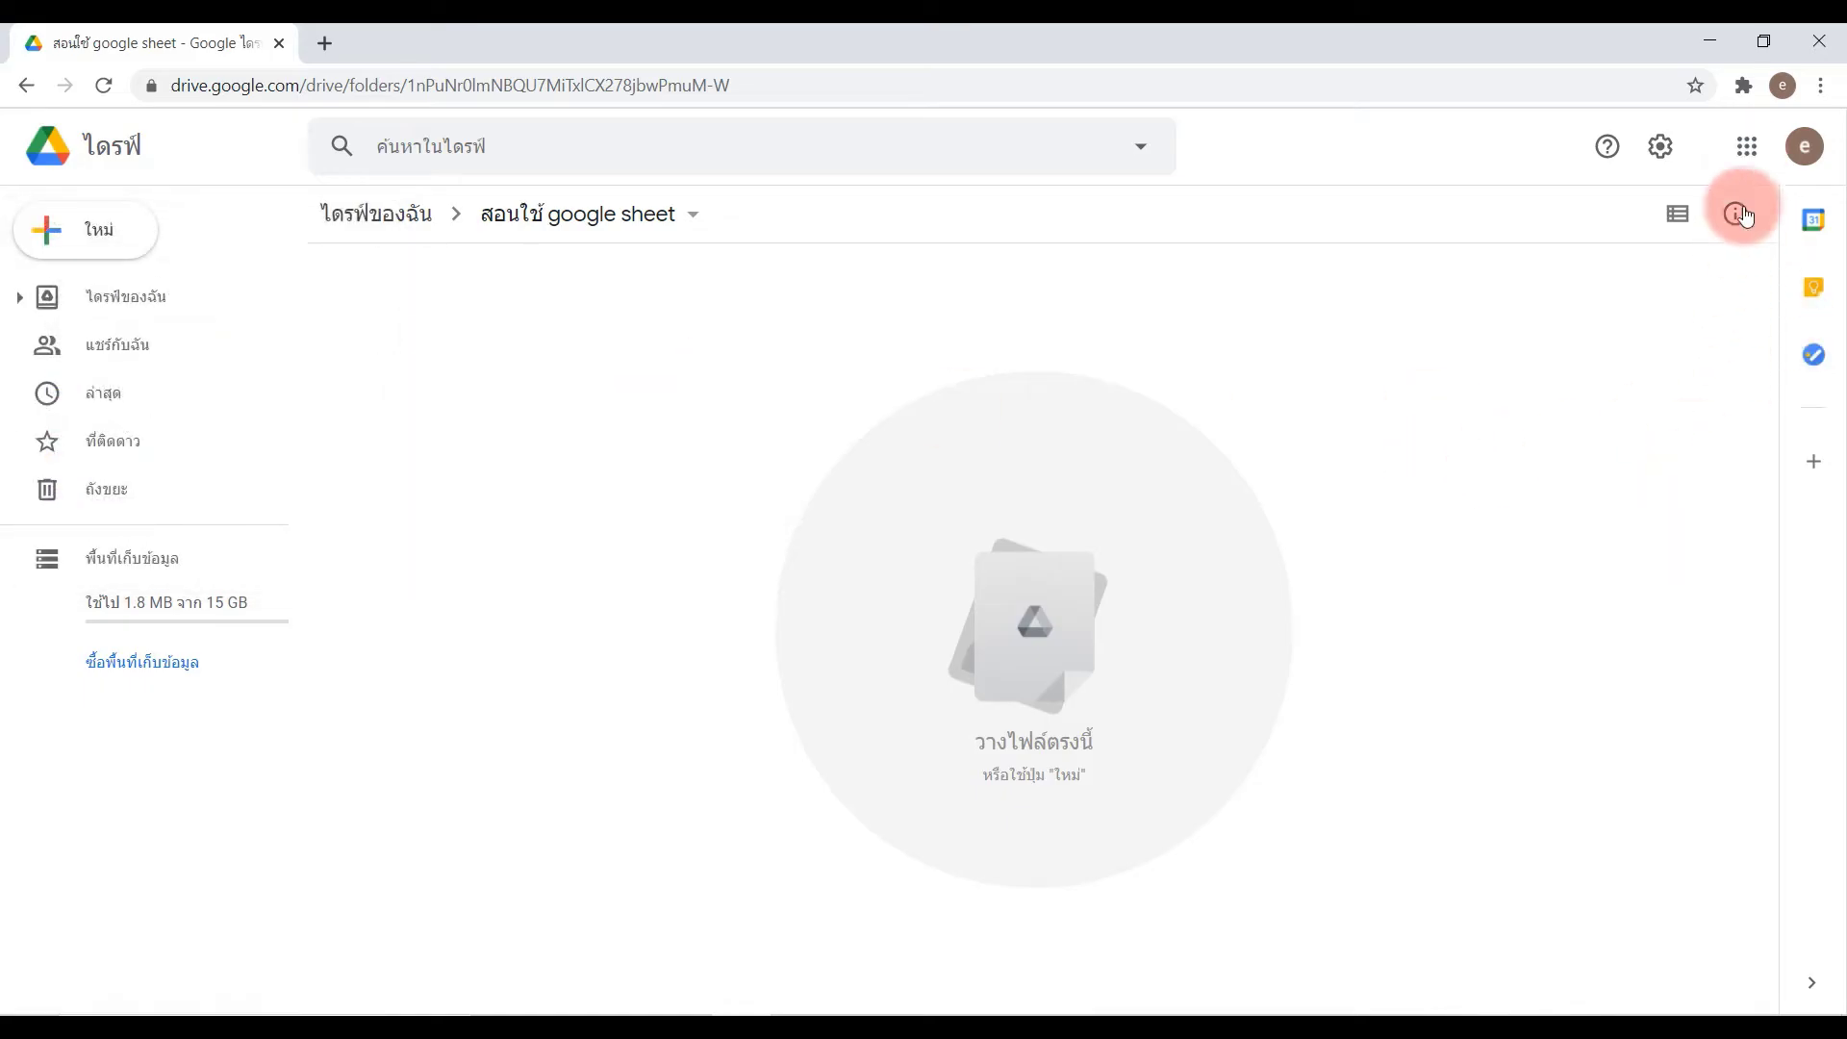
click(1747, 148)
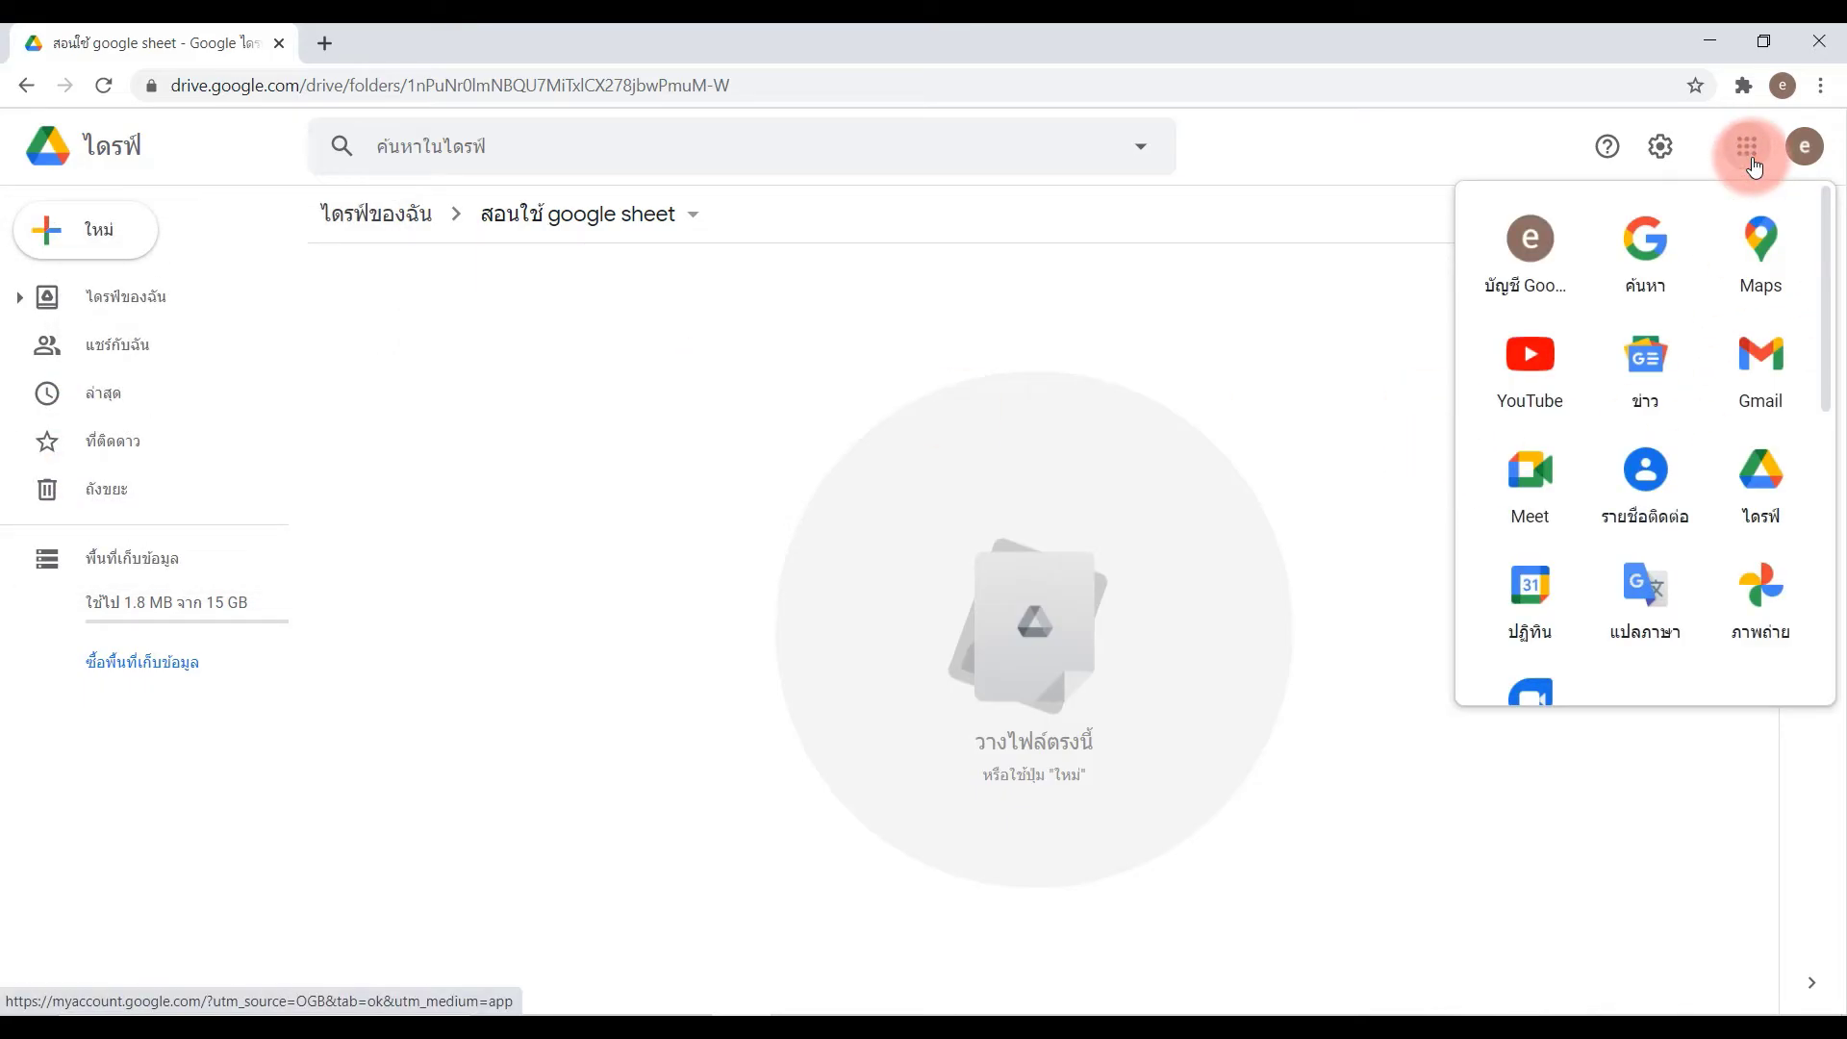
scroll(1684, 433, down, 4)
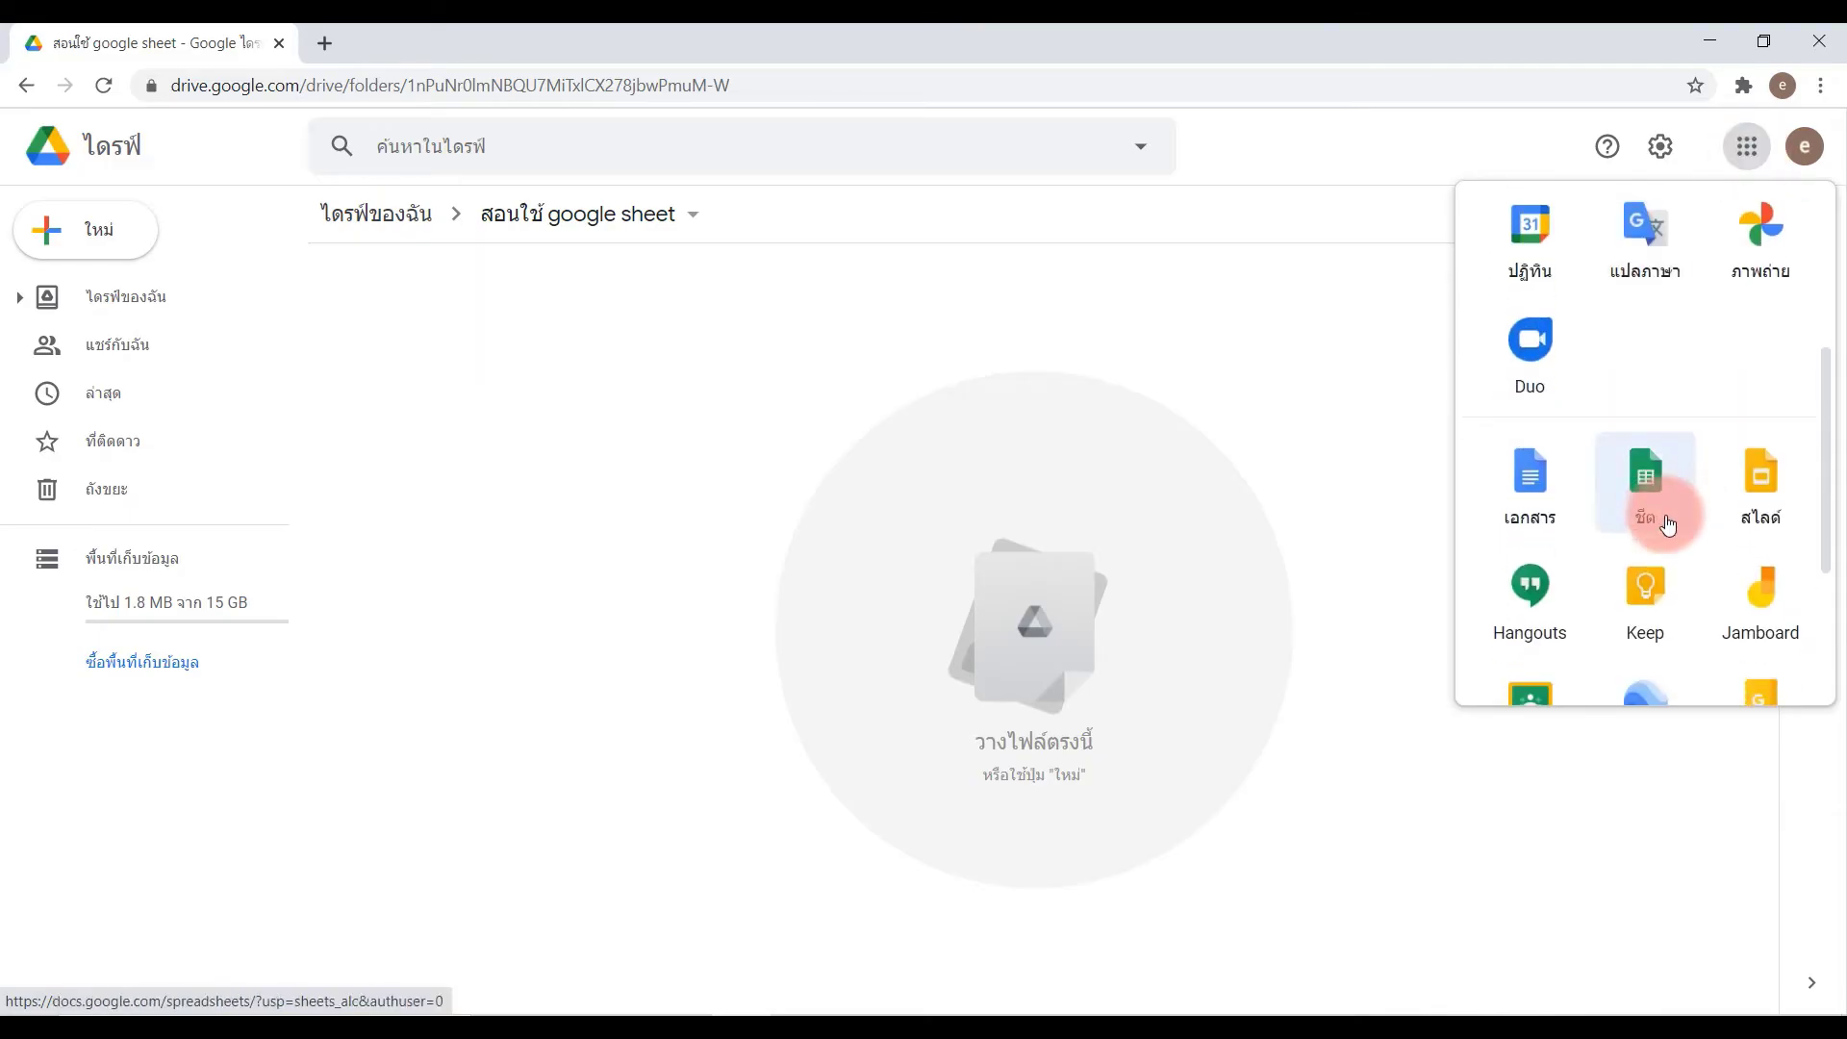
scroll(1625, 480, down, 1)
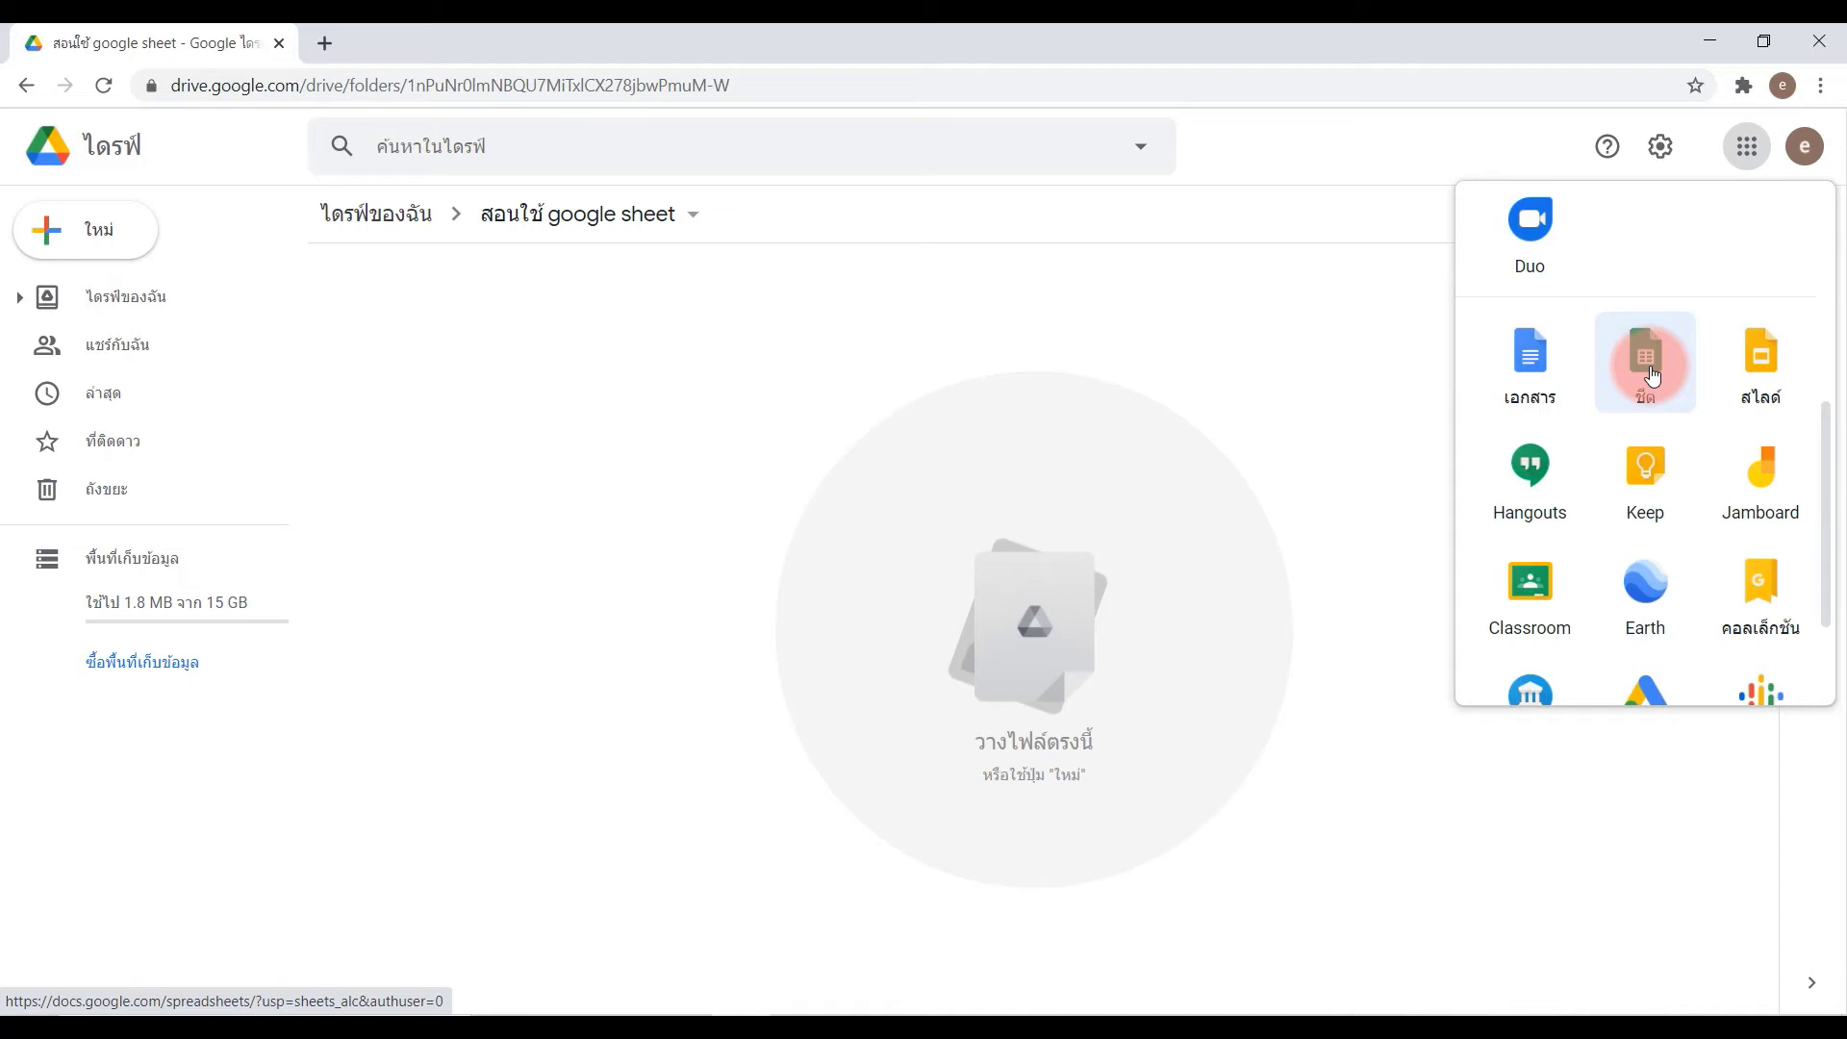
click(1059, 358)
click(364, 206)
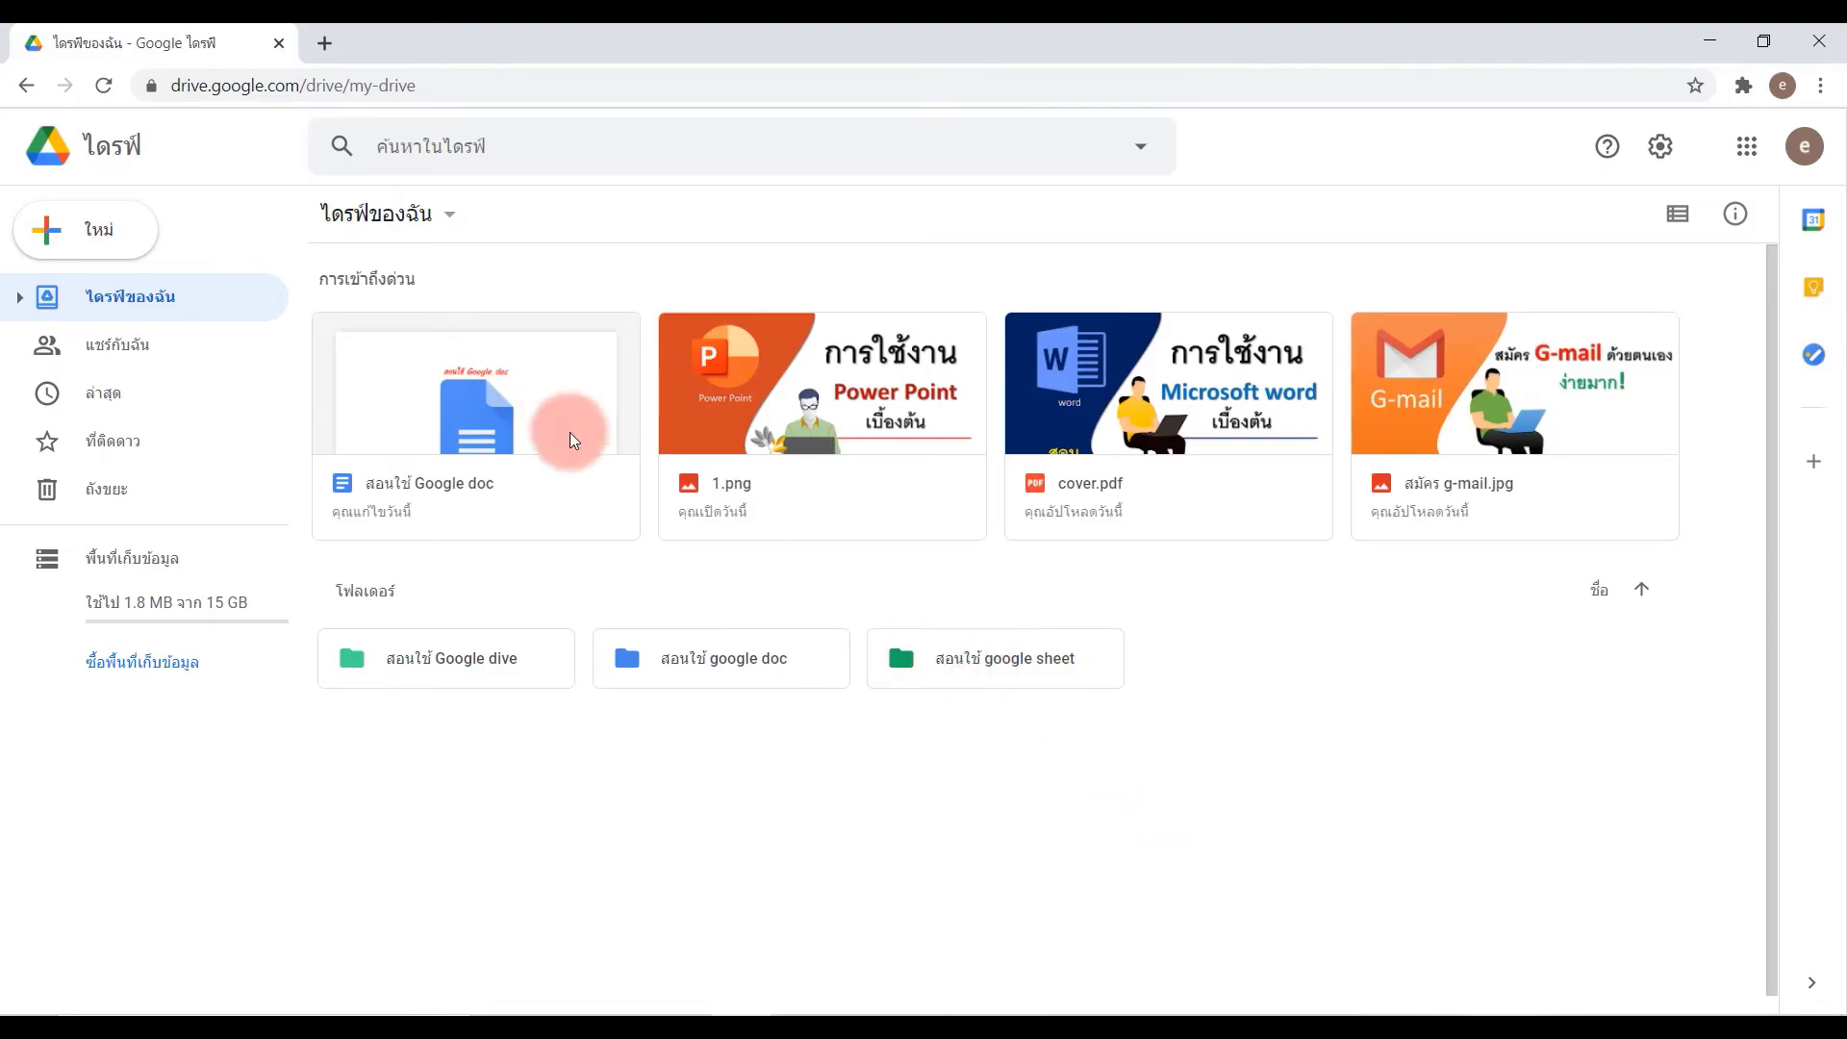
Create a blank Google Sheets spreadsheet inside the 'สอนใช้ google sheet' folder.
double_click(958, 668)
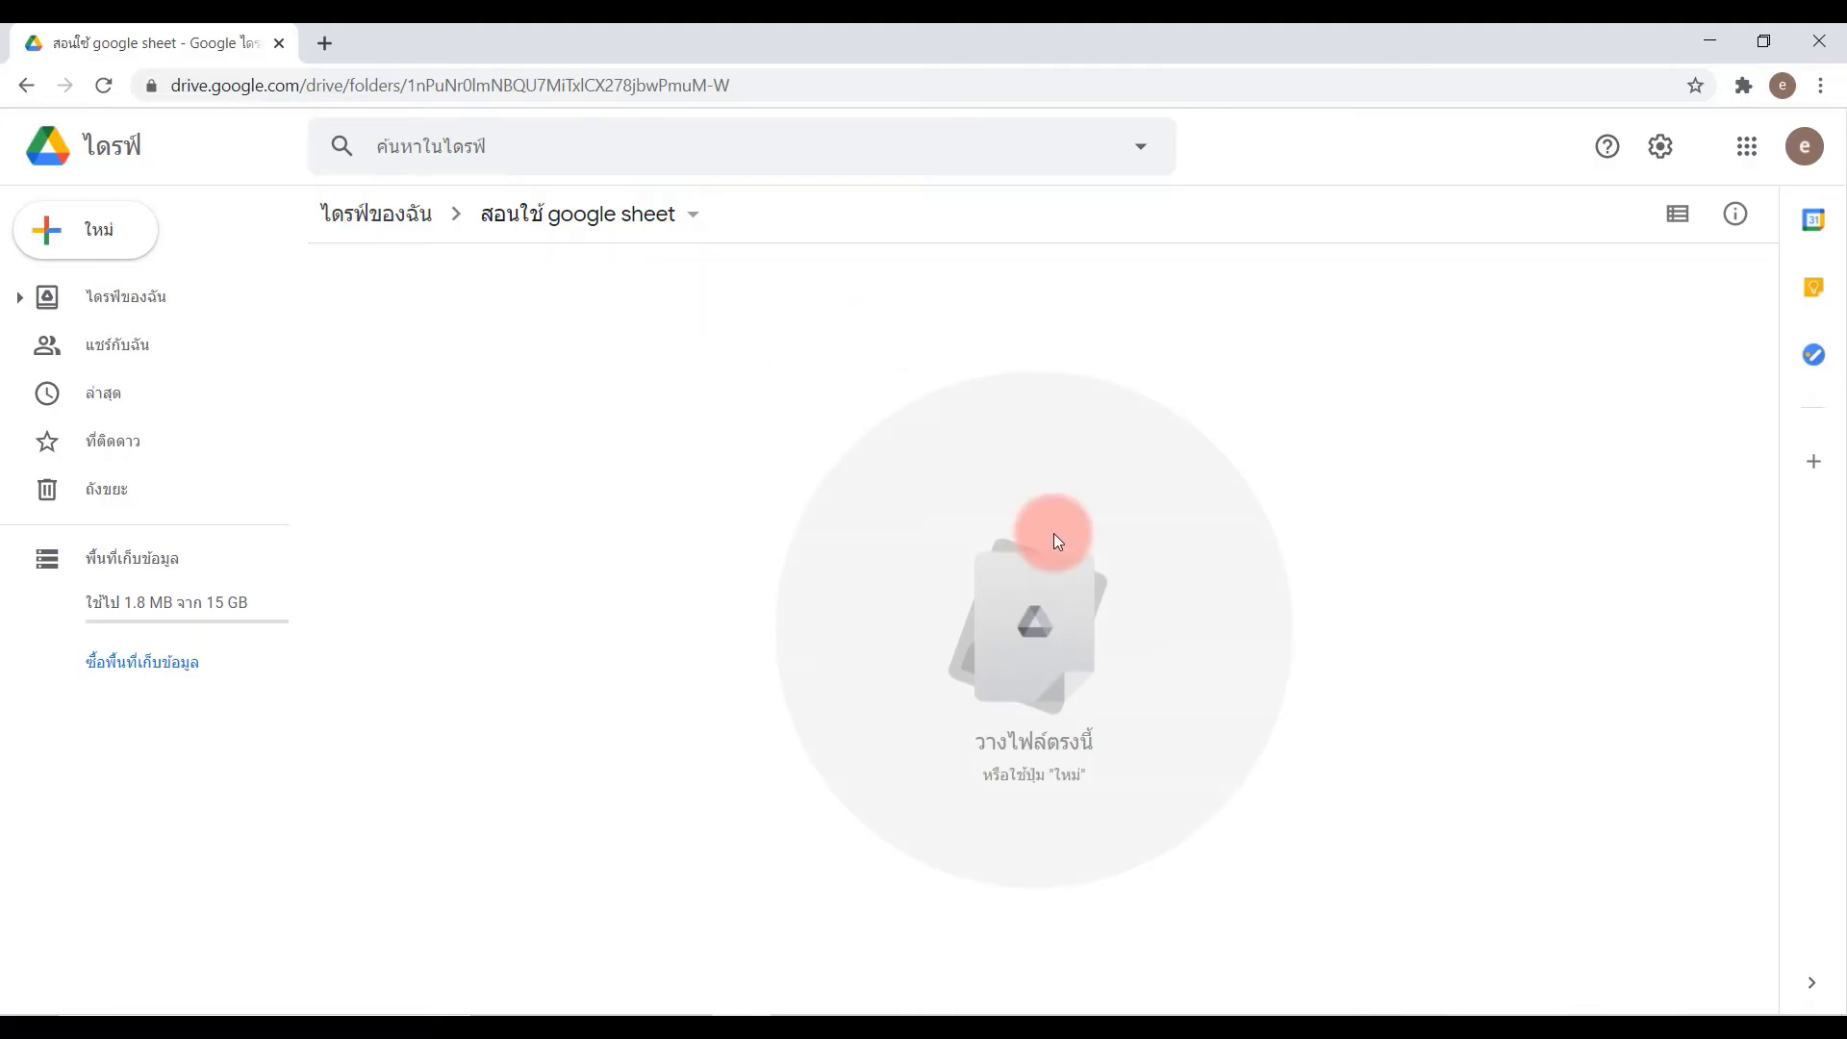
click(58, 228)
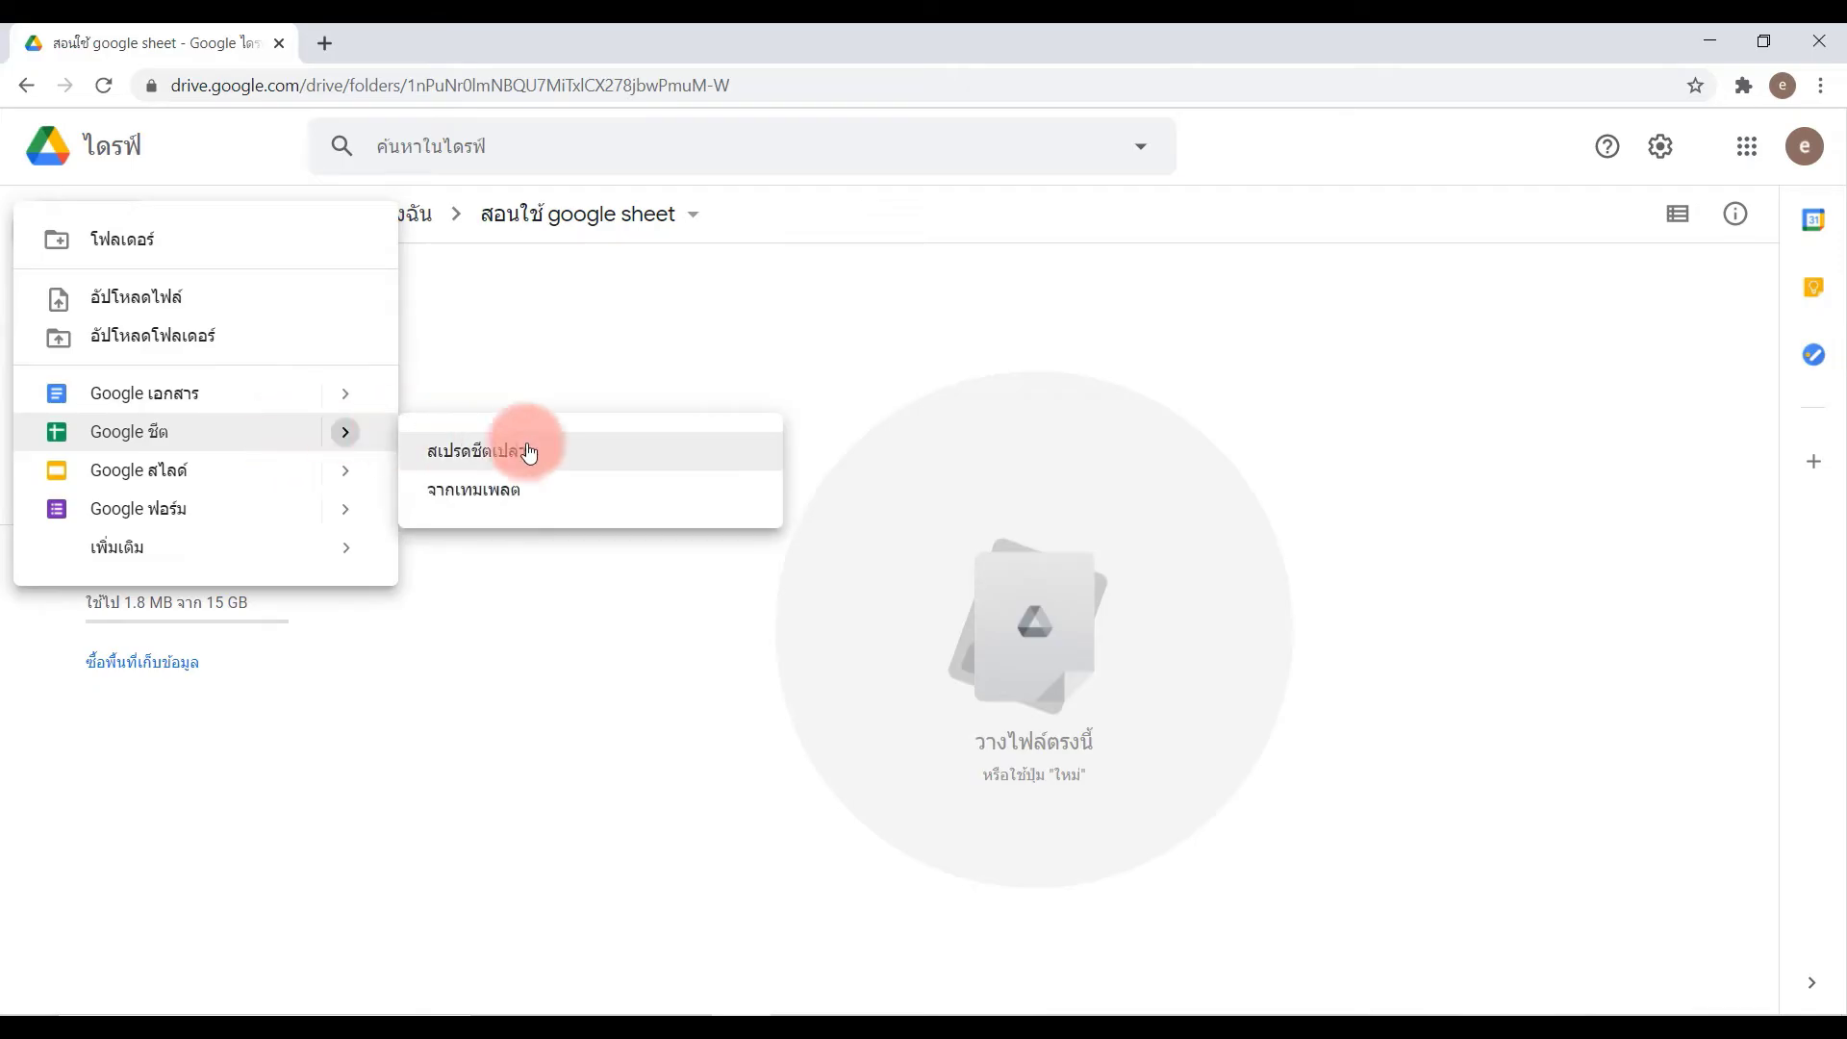
mouse_move(173, 431)
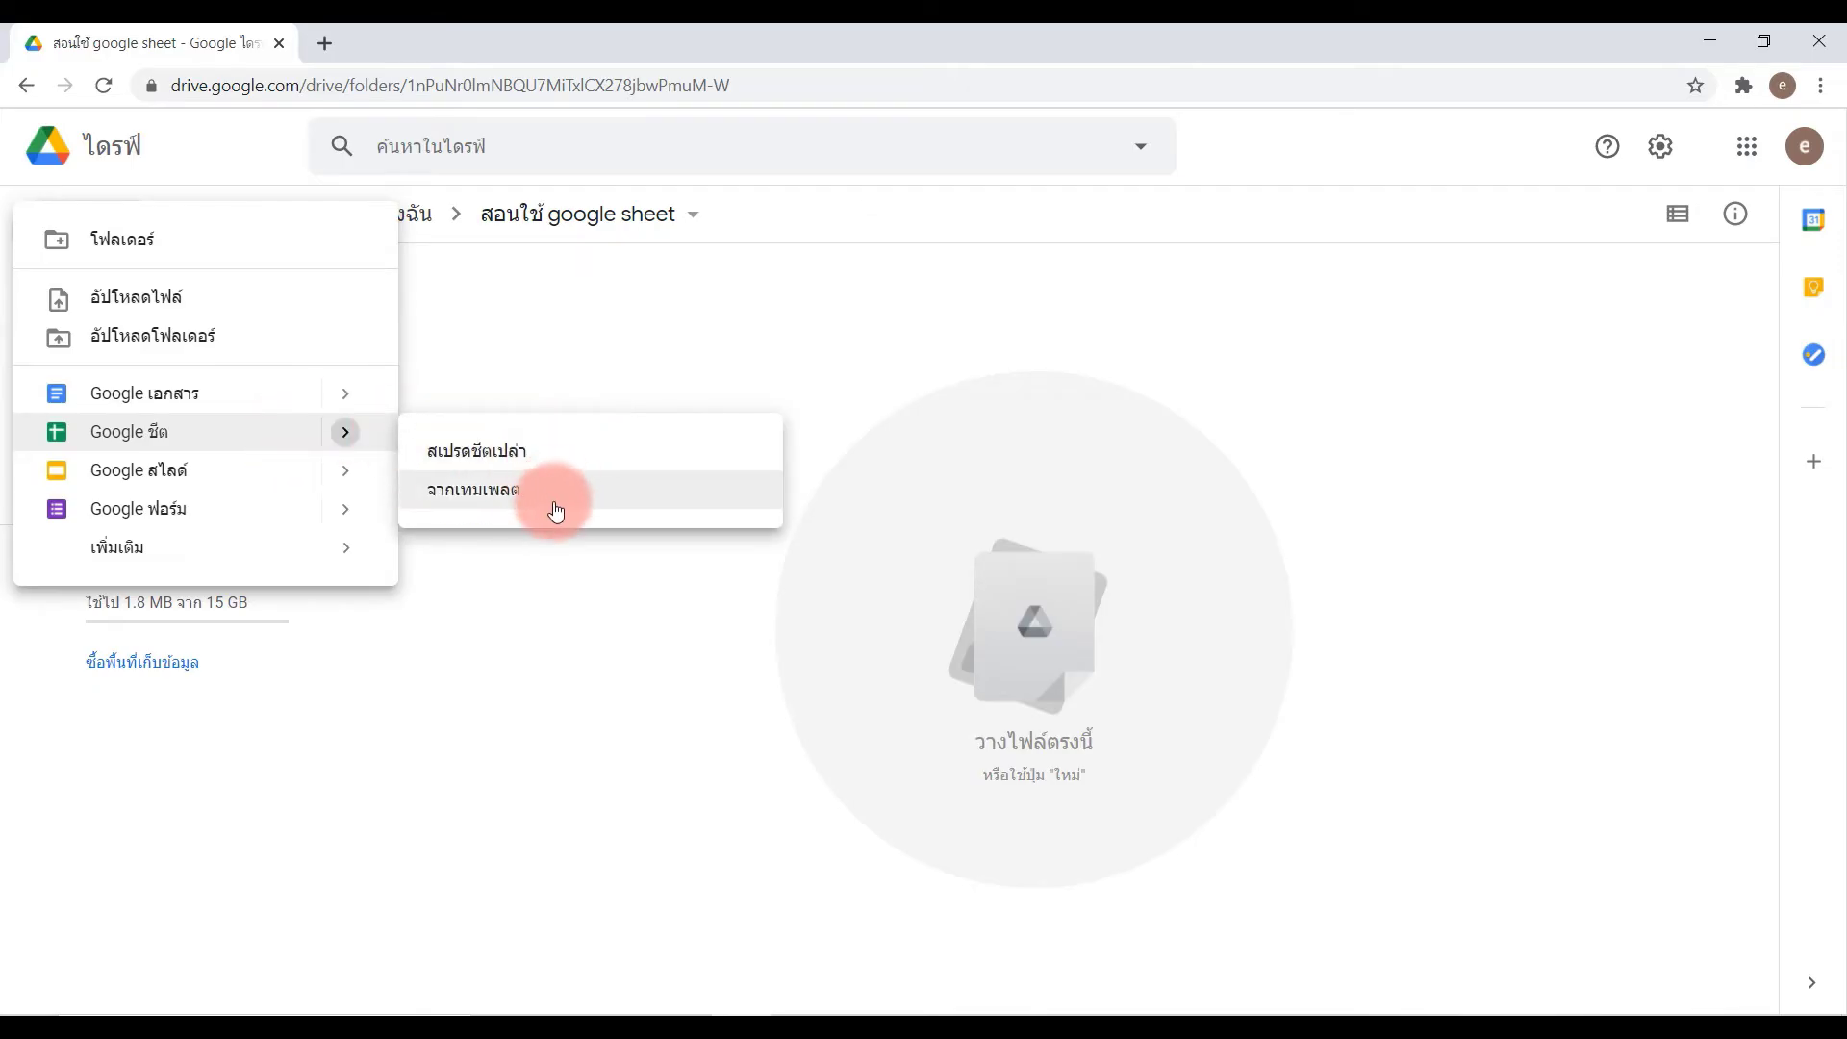
click(1399, 406)
right_click(513, 414)
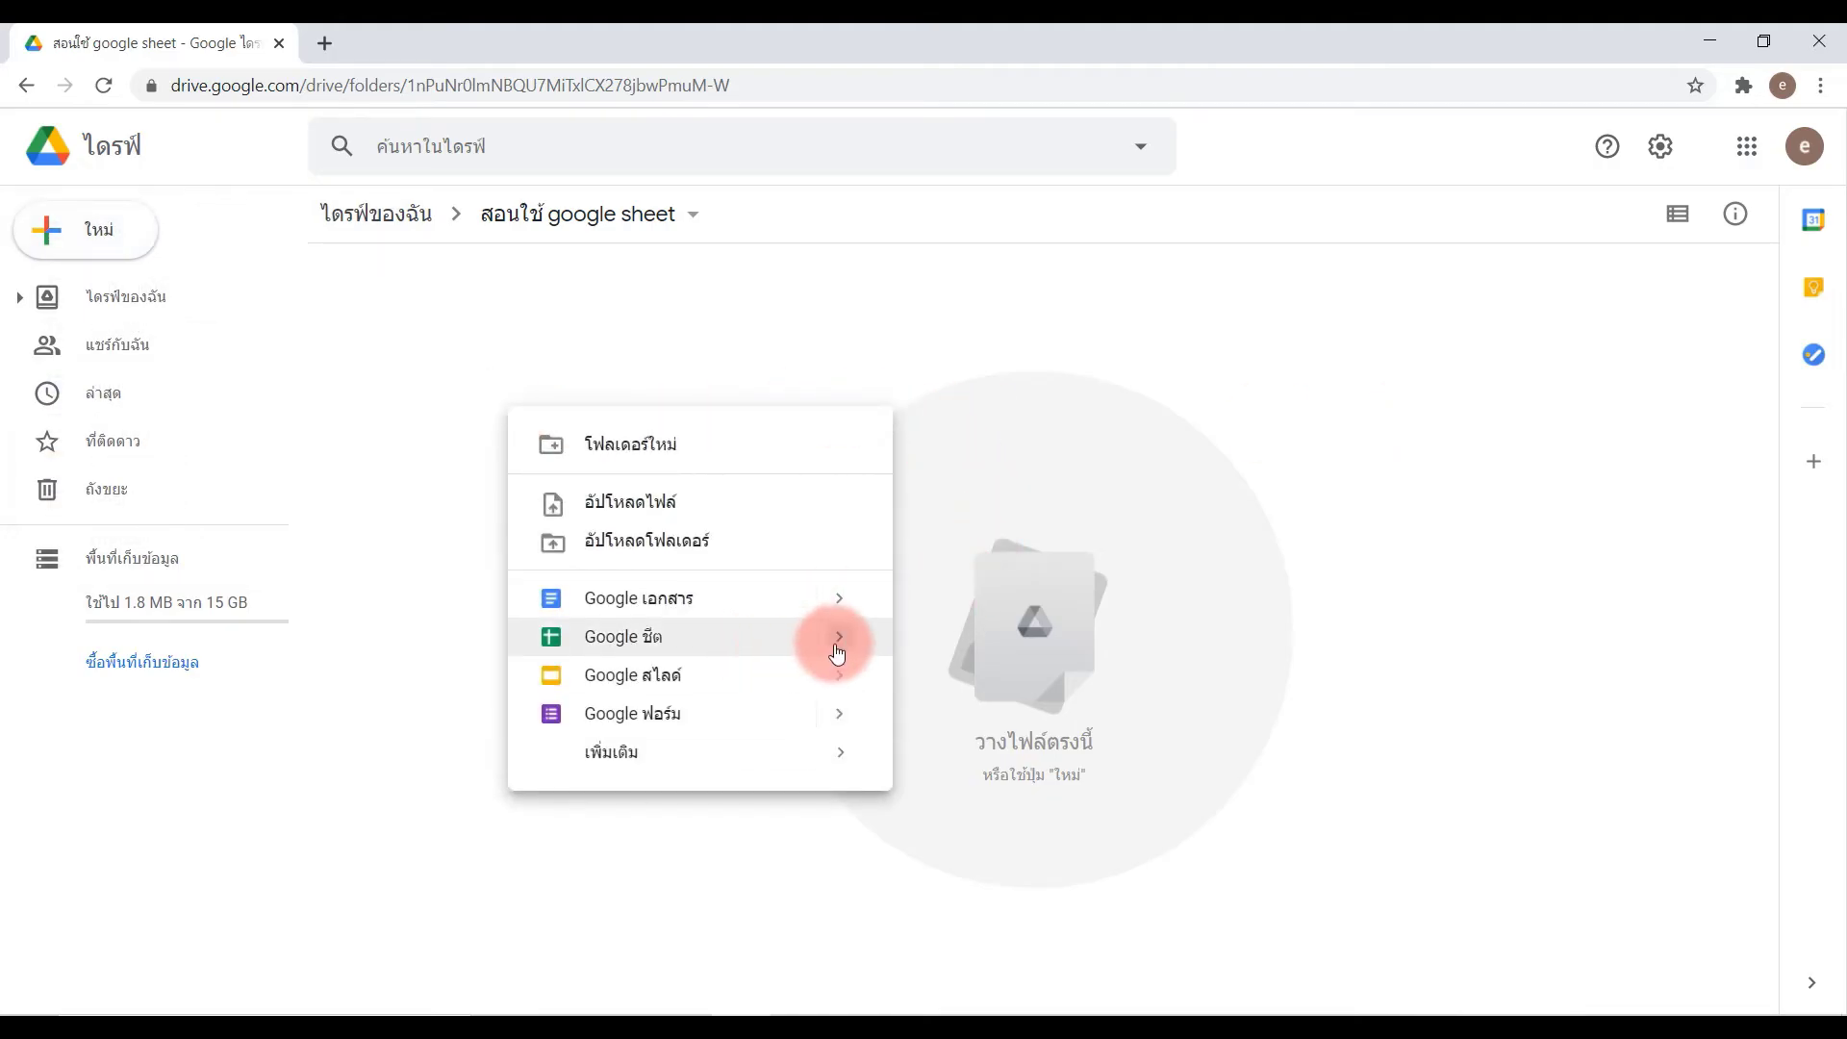
mouse_move(678, 637)
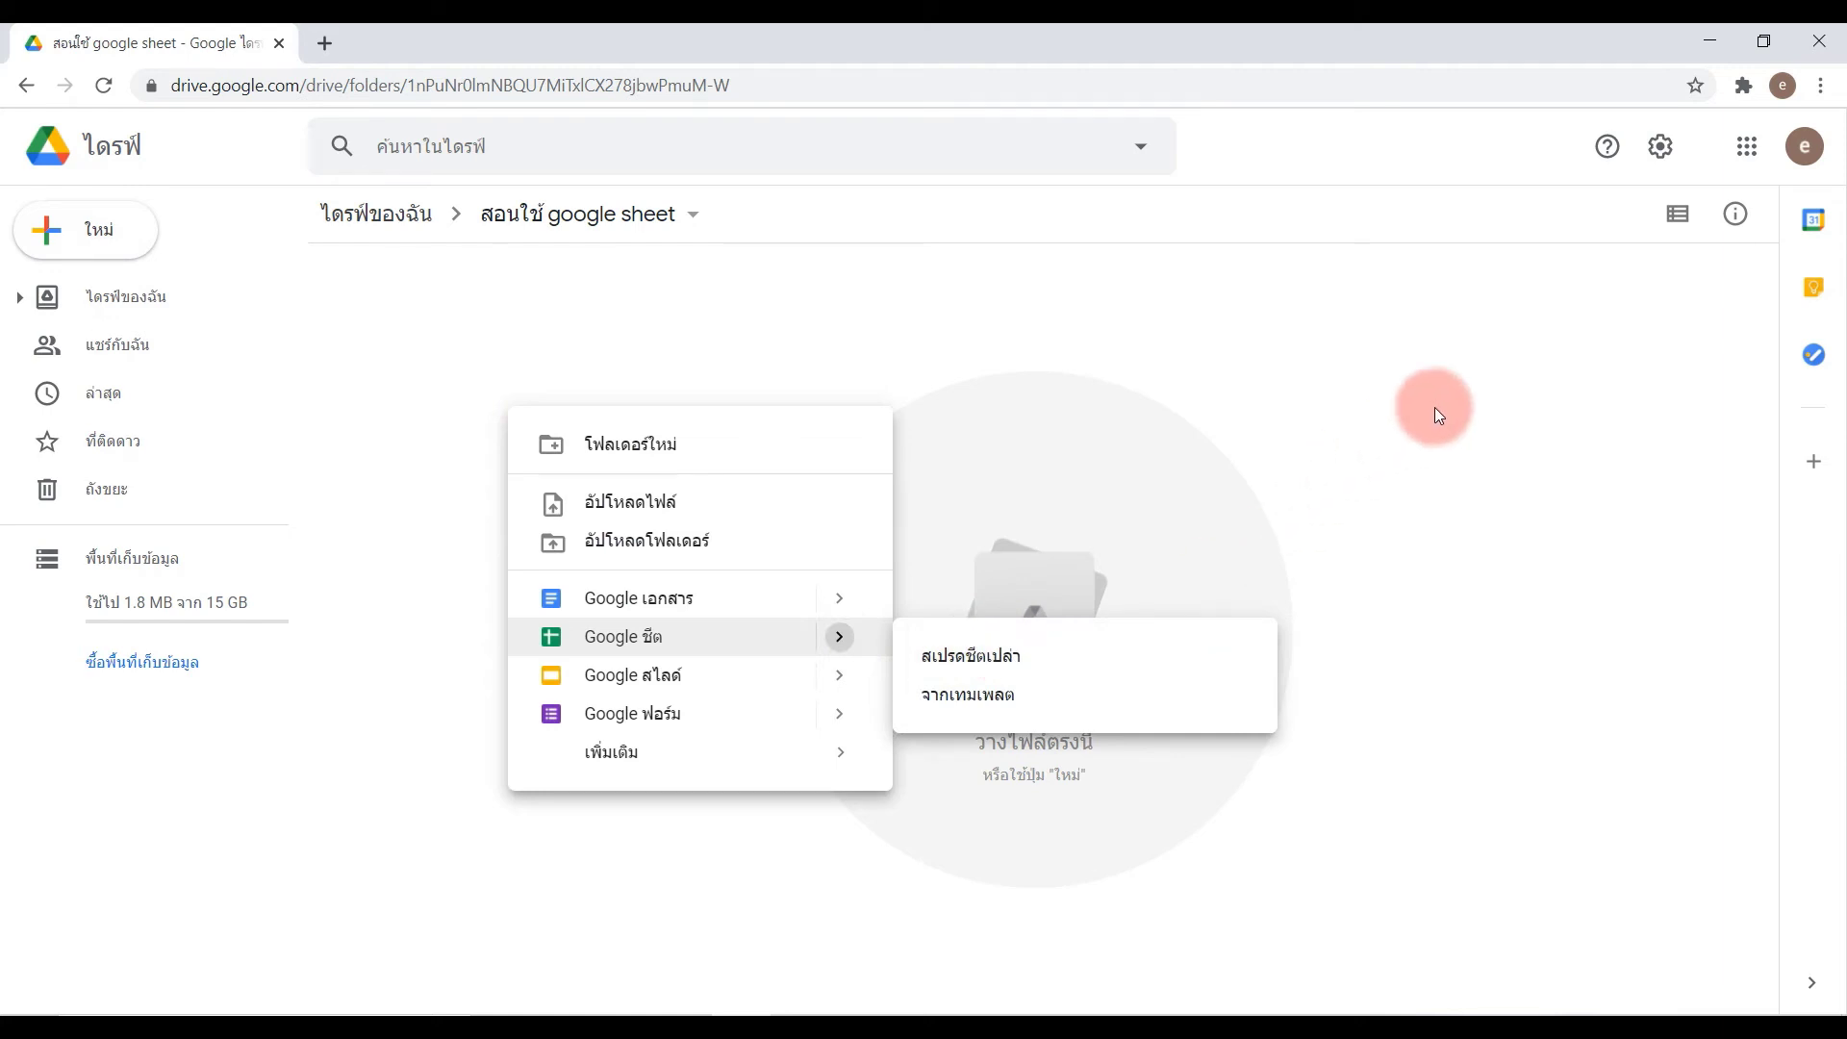
click(1437, 406)
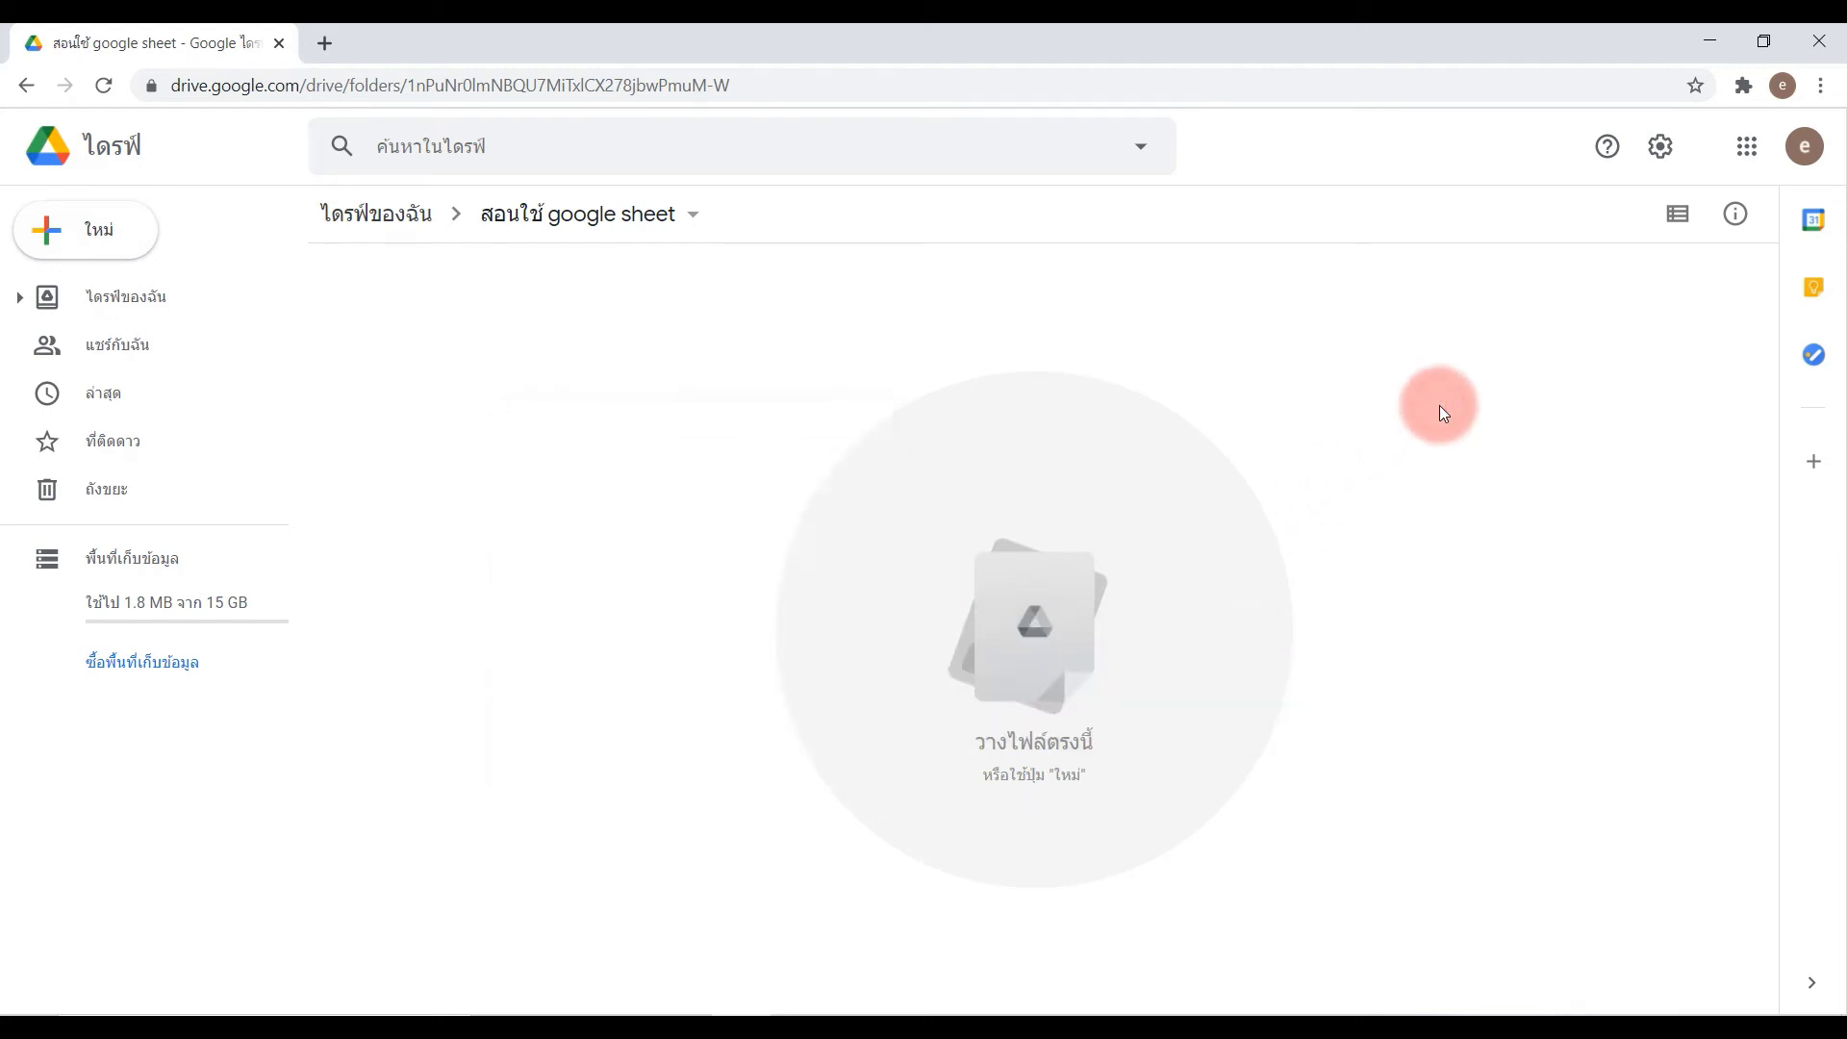
click(114, 236)
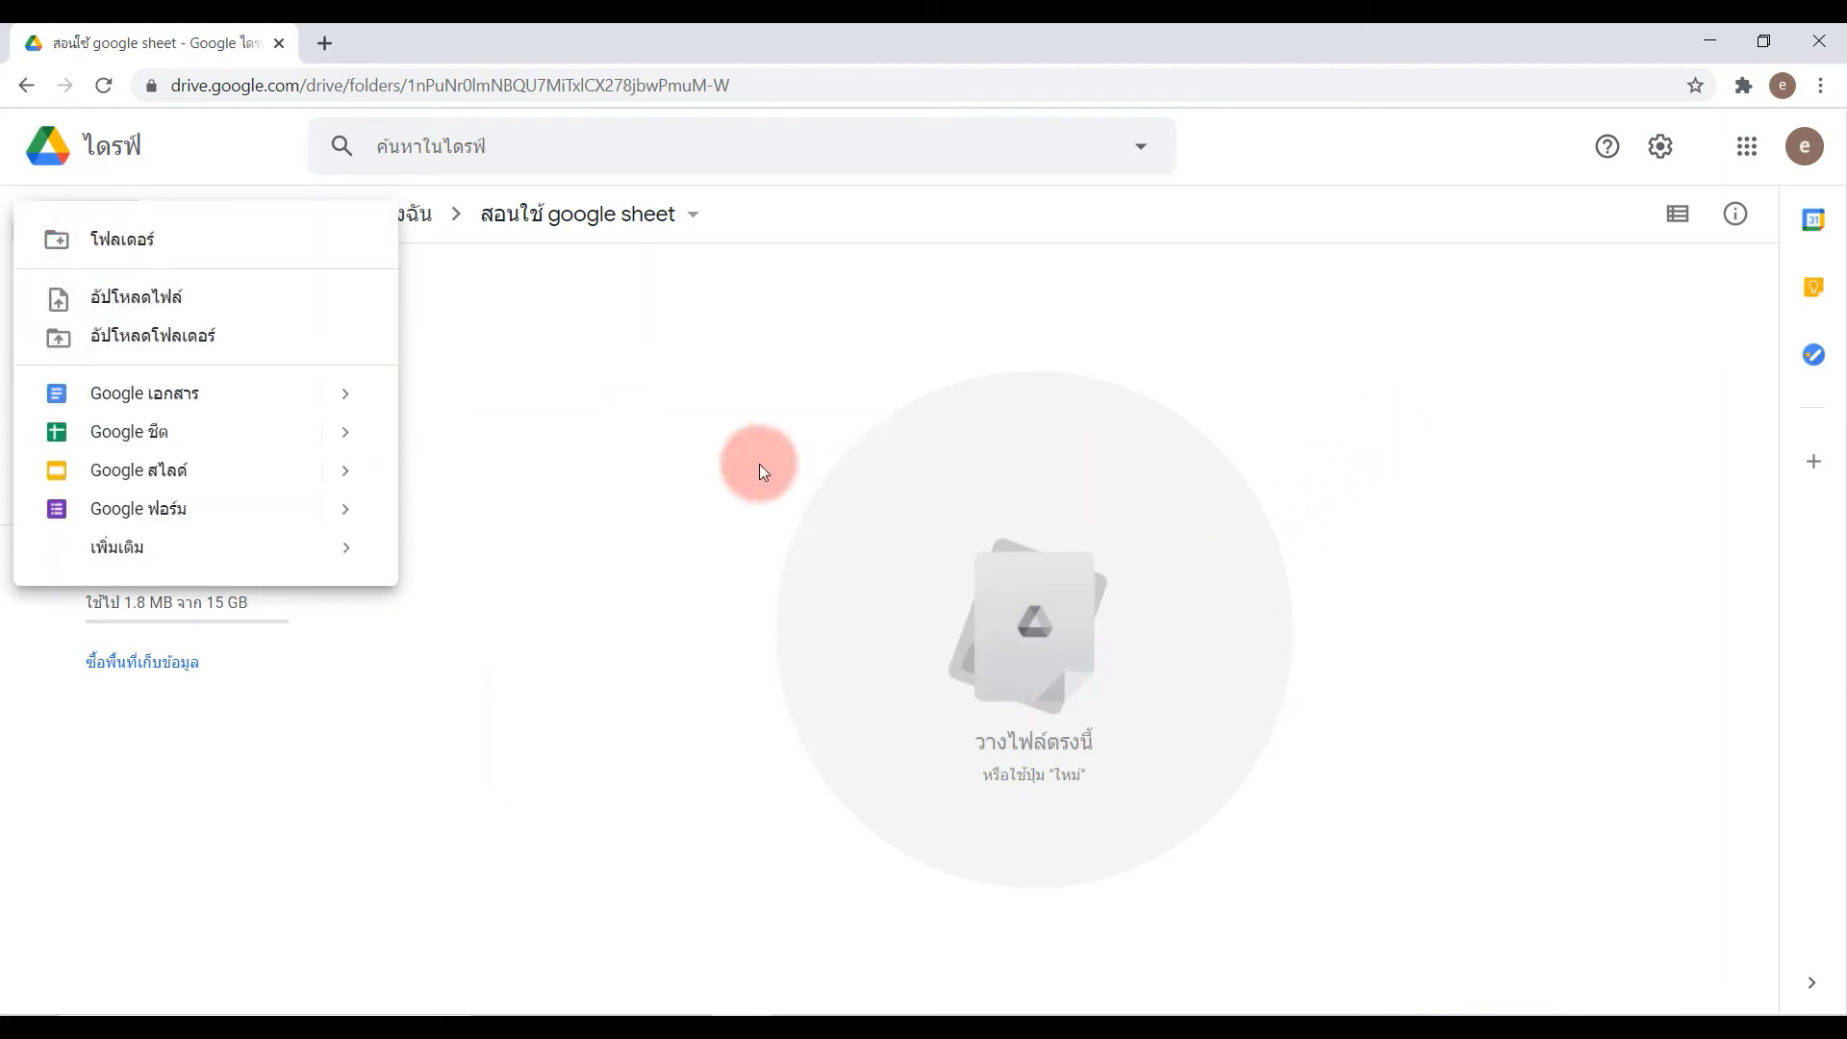
click(759, 464)
click(85, 219)
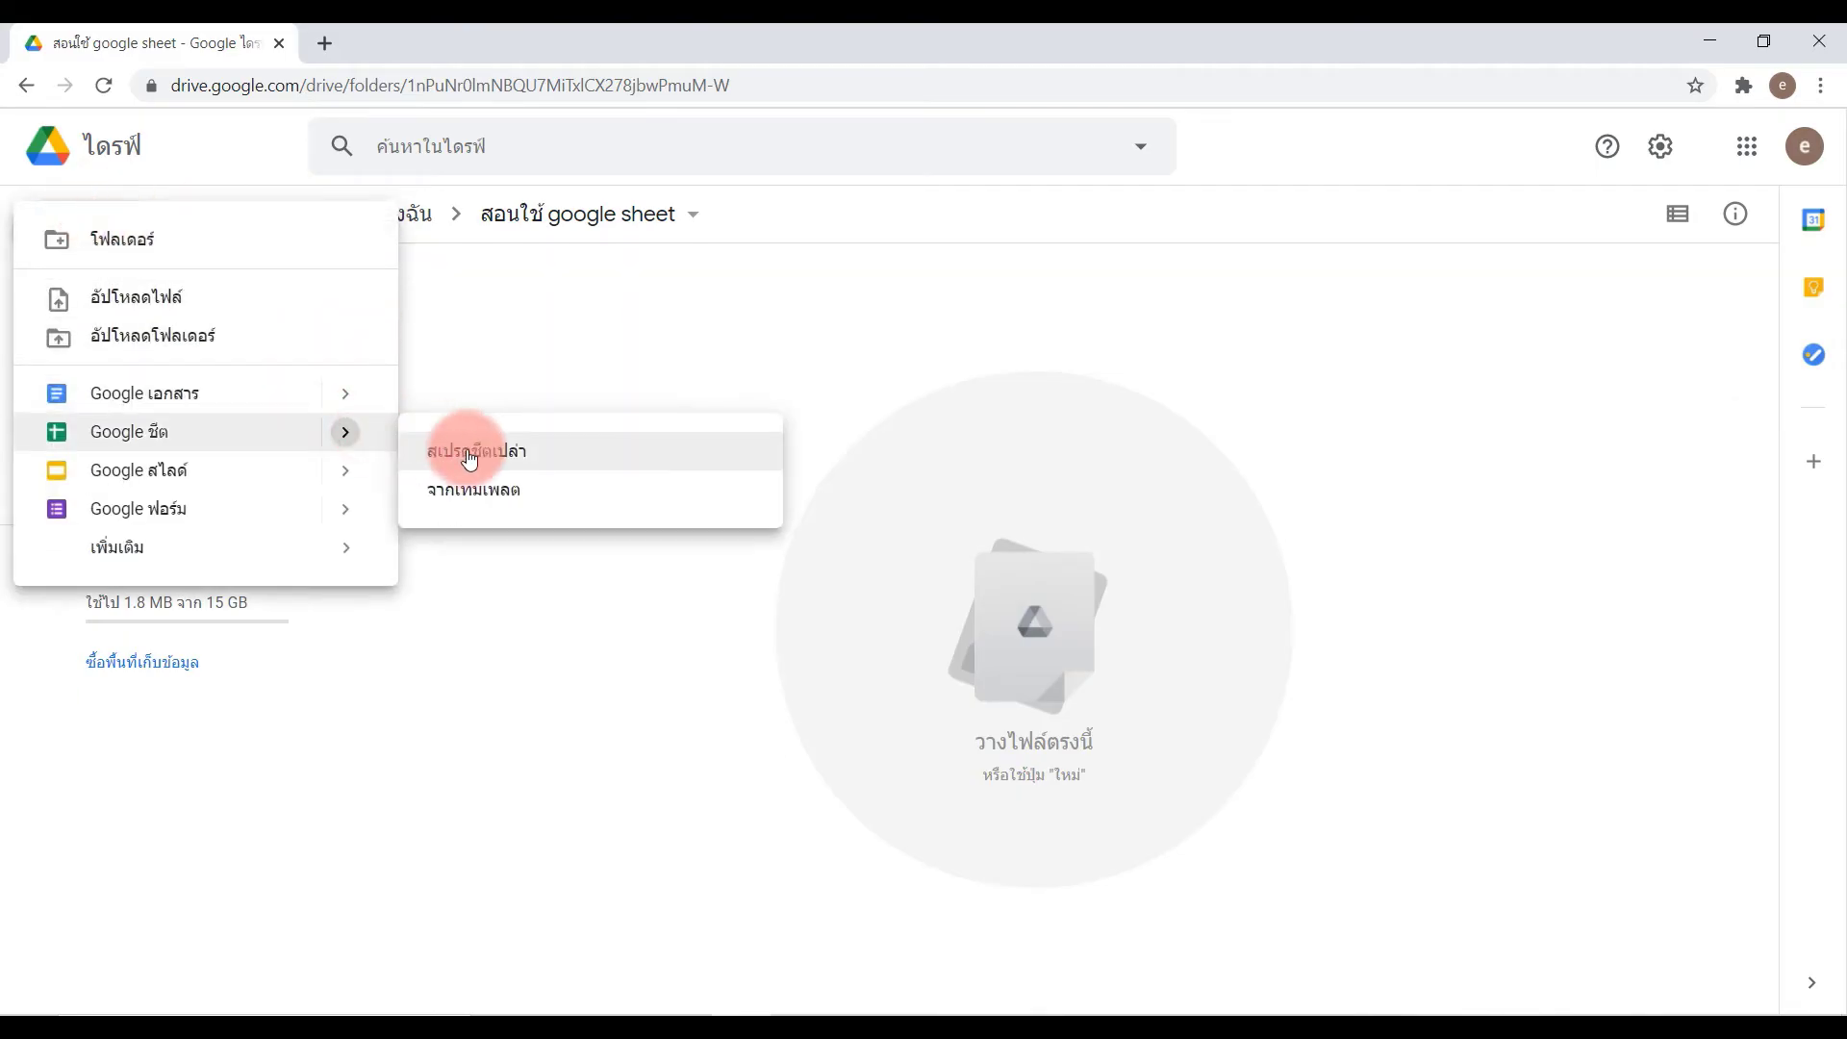
click(469, 457)
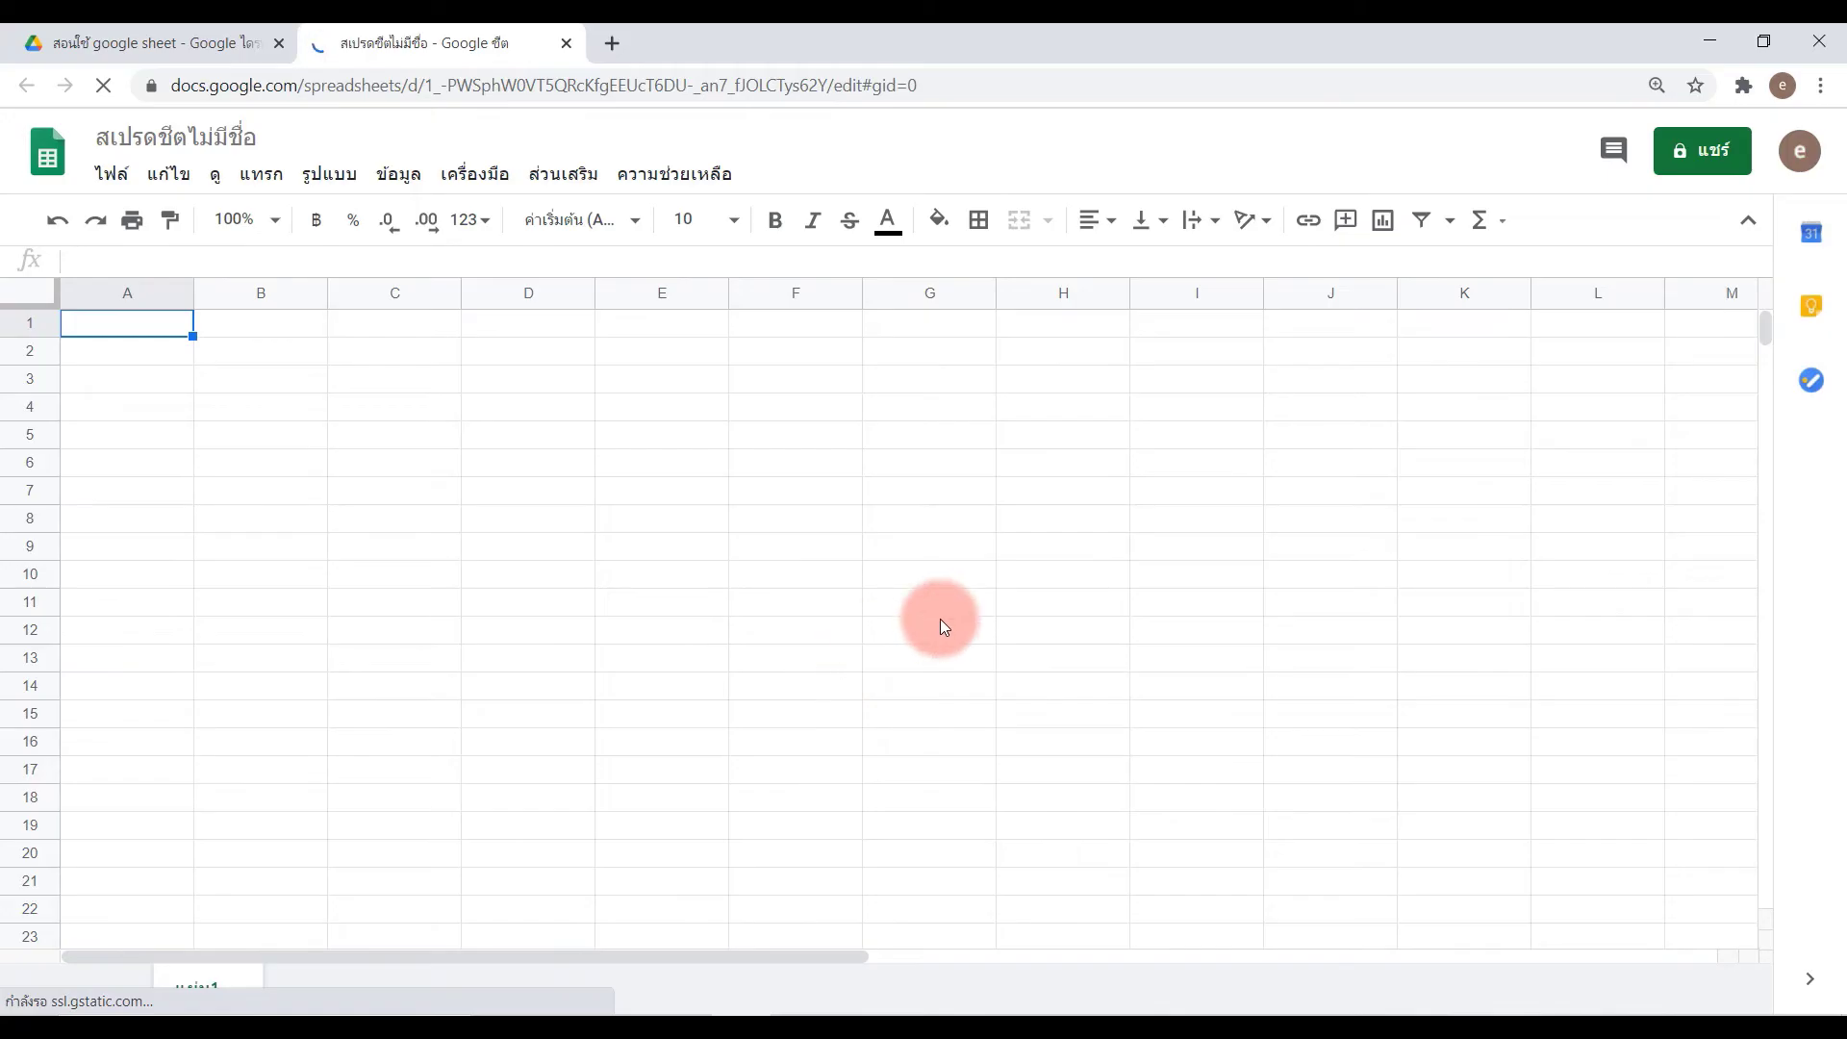
scroll(939, 619, down, 3)
scroll(939, 620, down, 1)
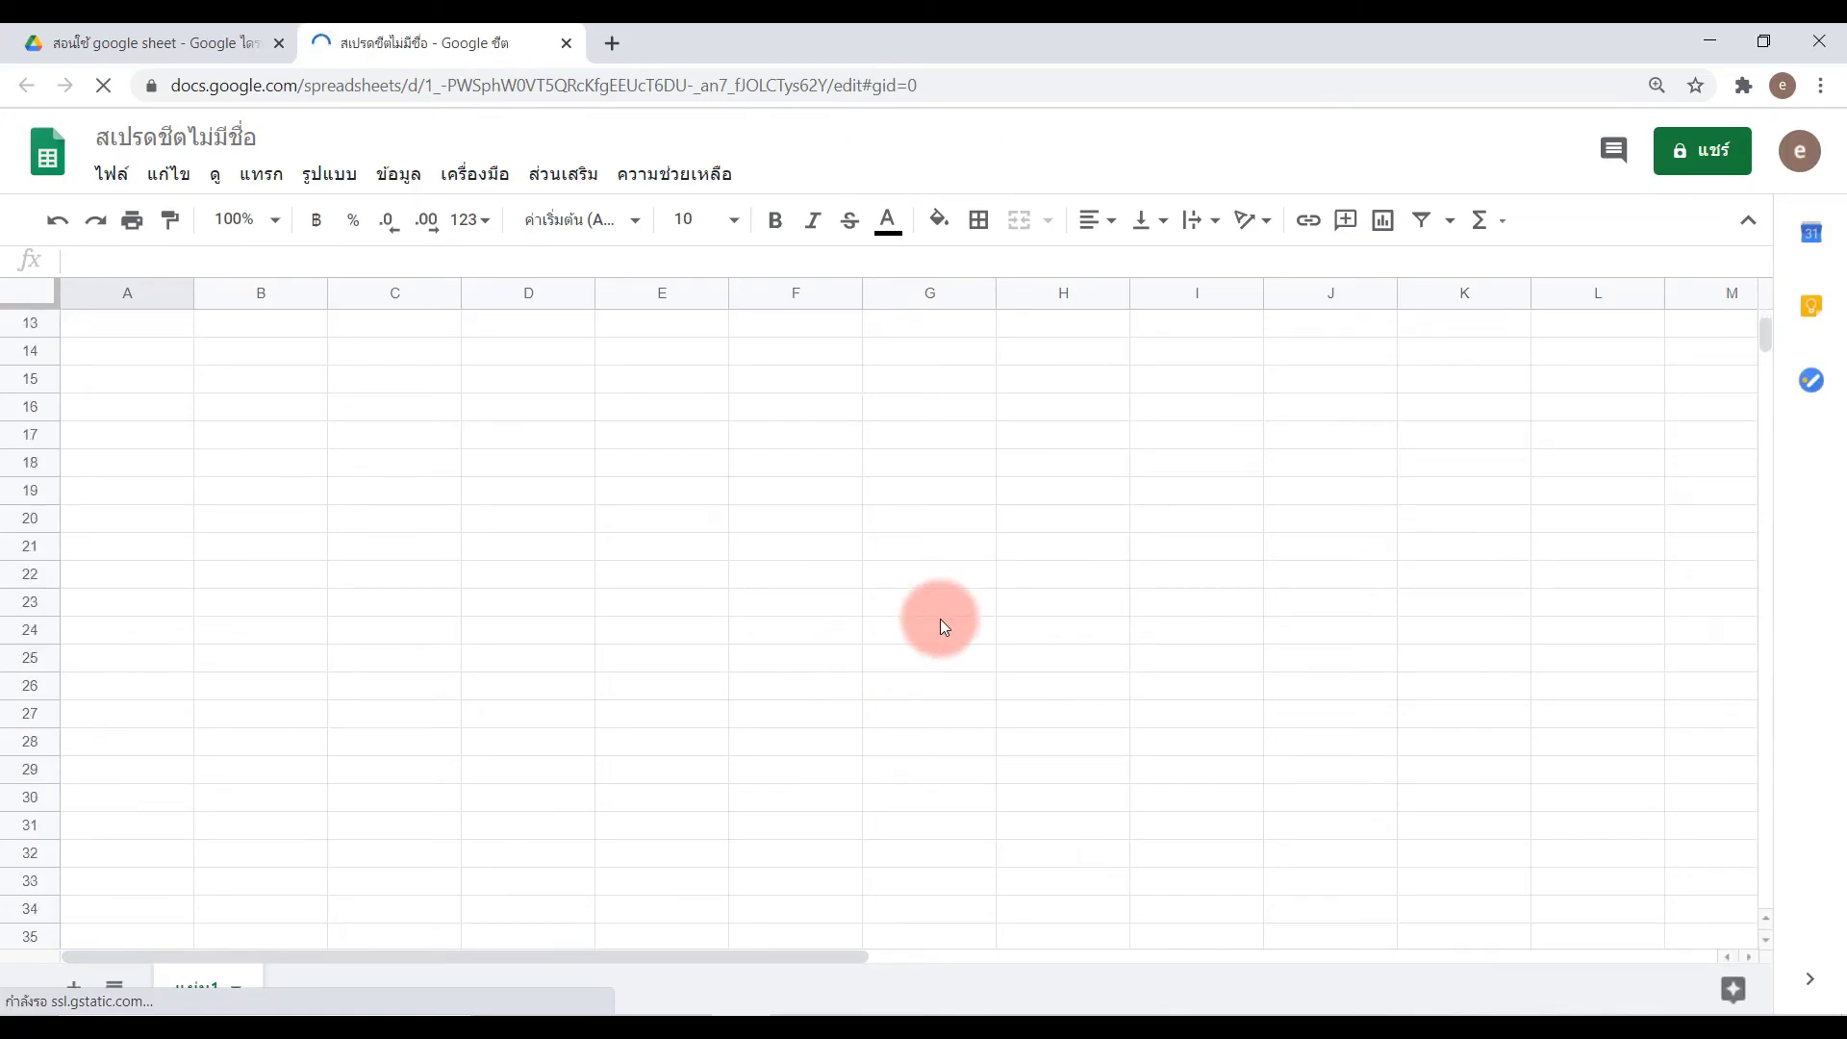
scroll(939, 620, down, 1)
scroll(939, 619, up, 4)
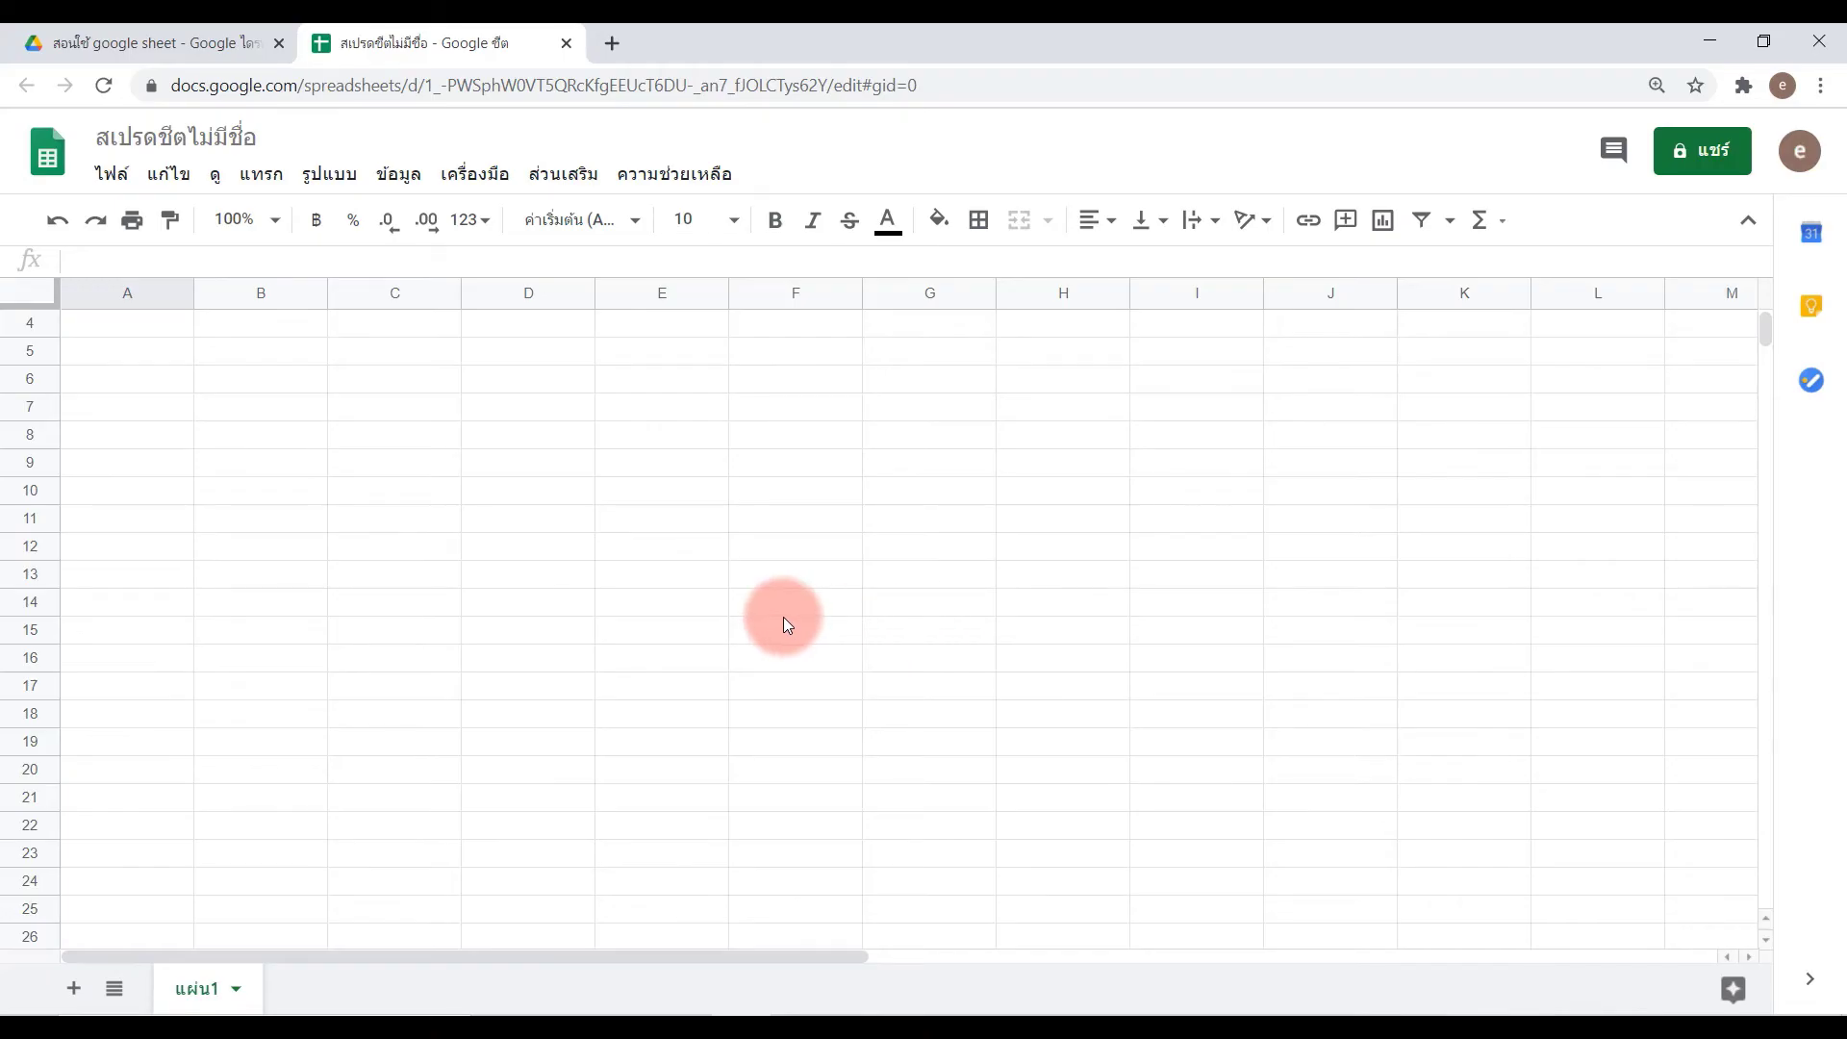
scroll(783, 616, up, 2)
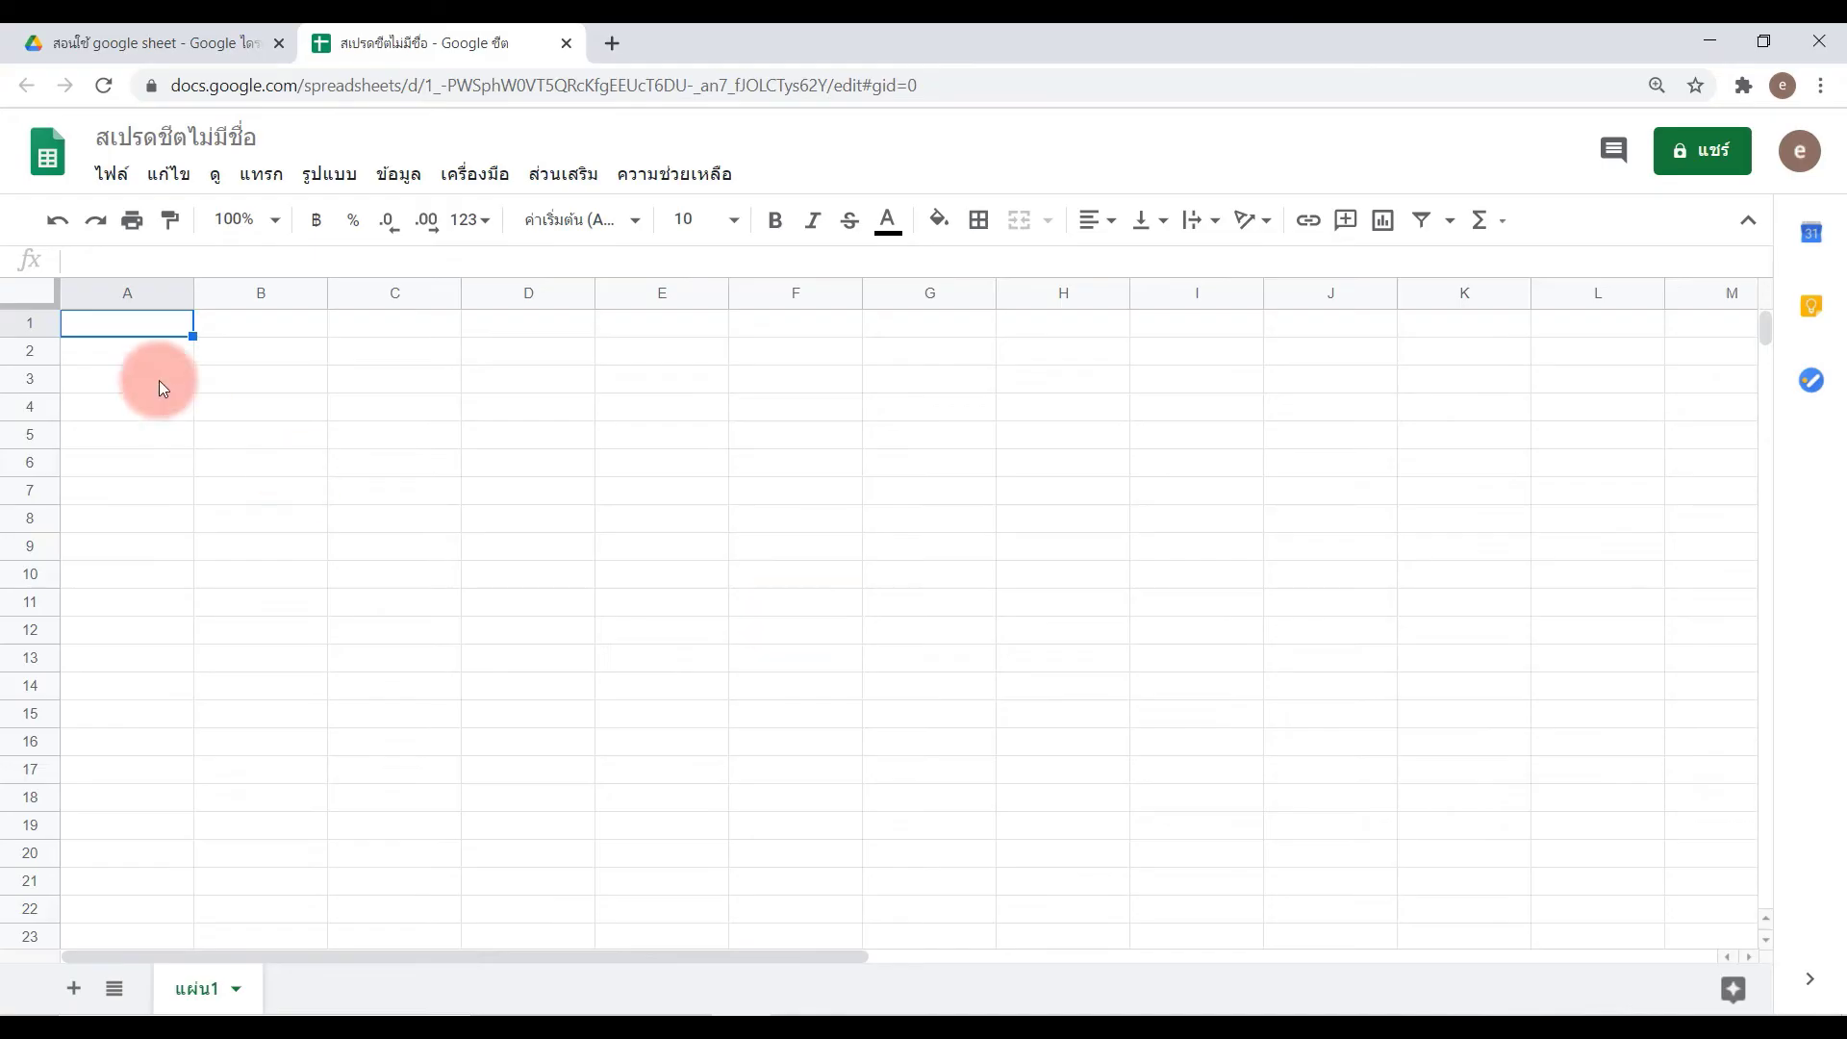
click(256, 332)
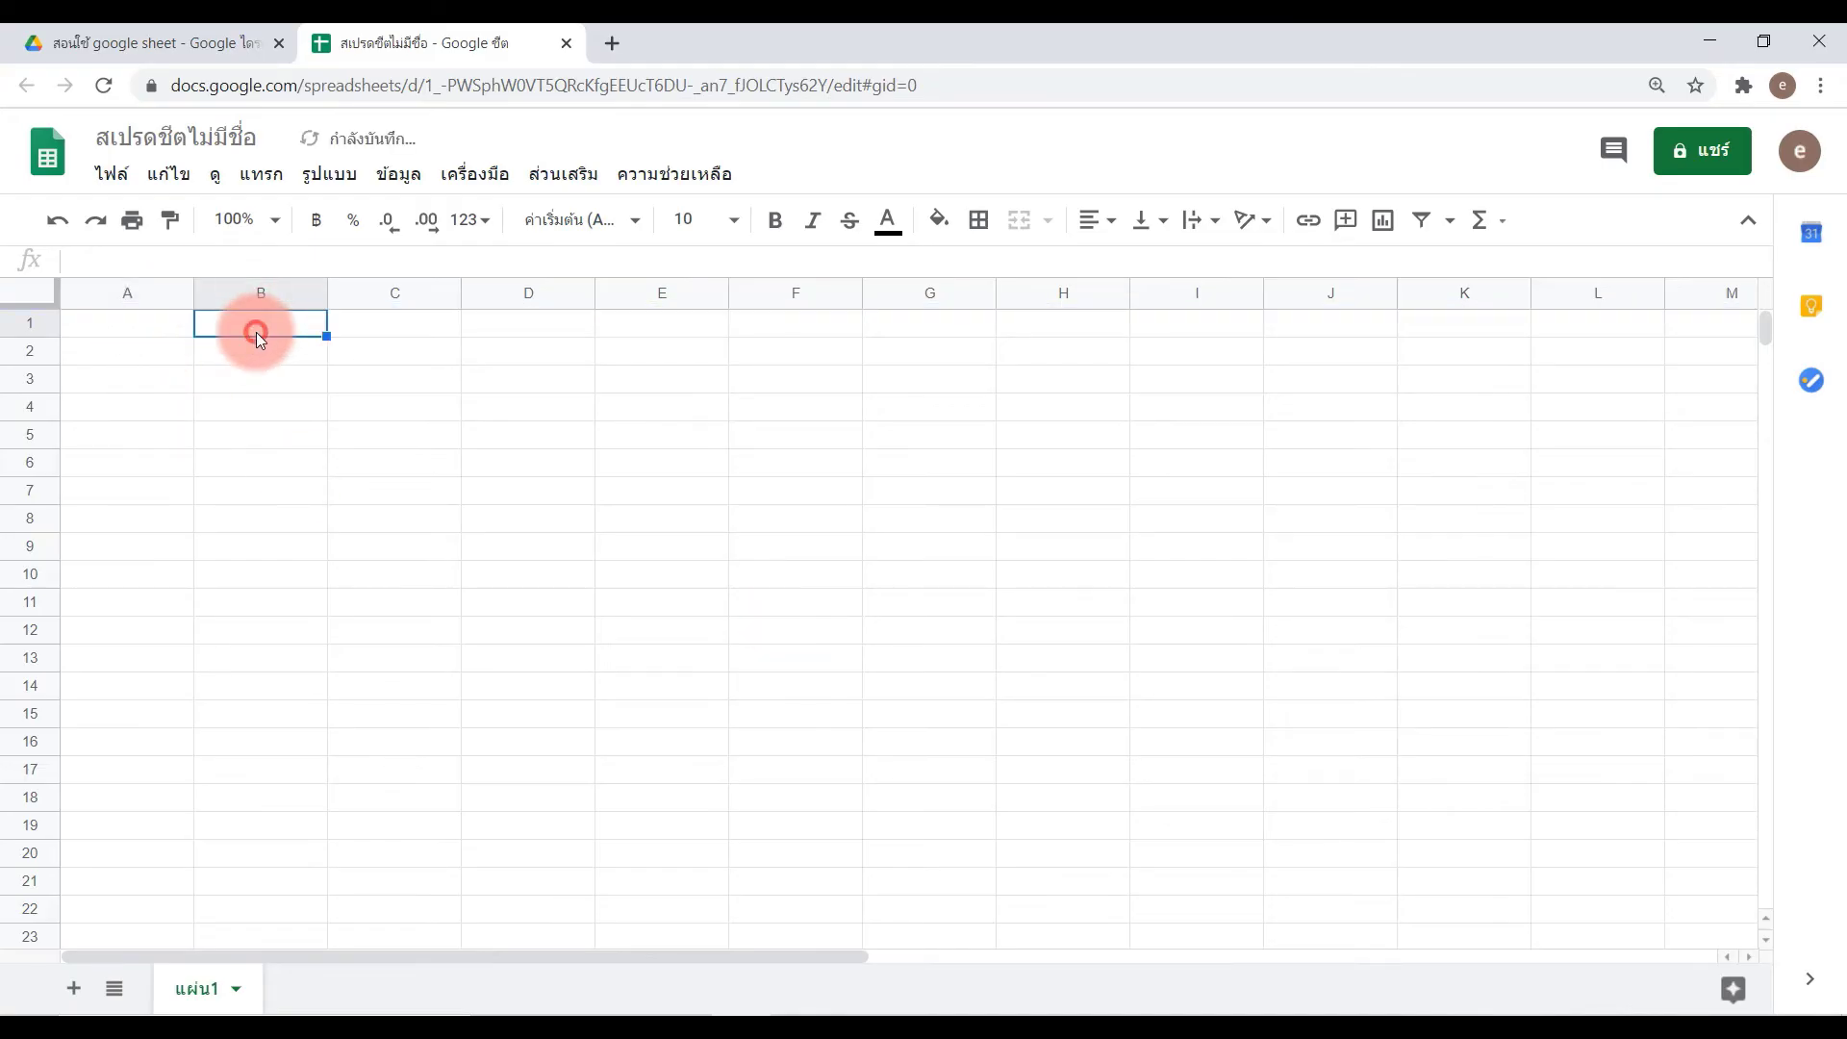
click(174, 327)
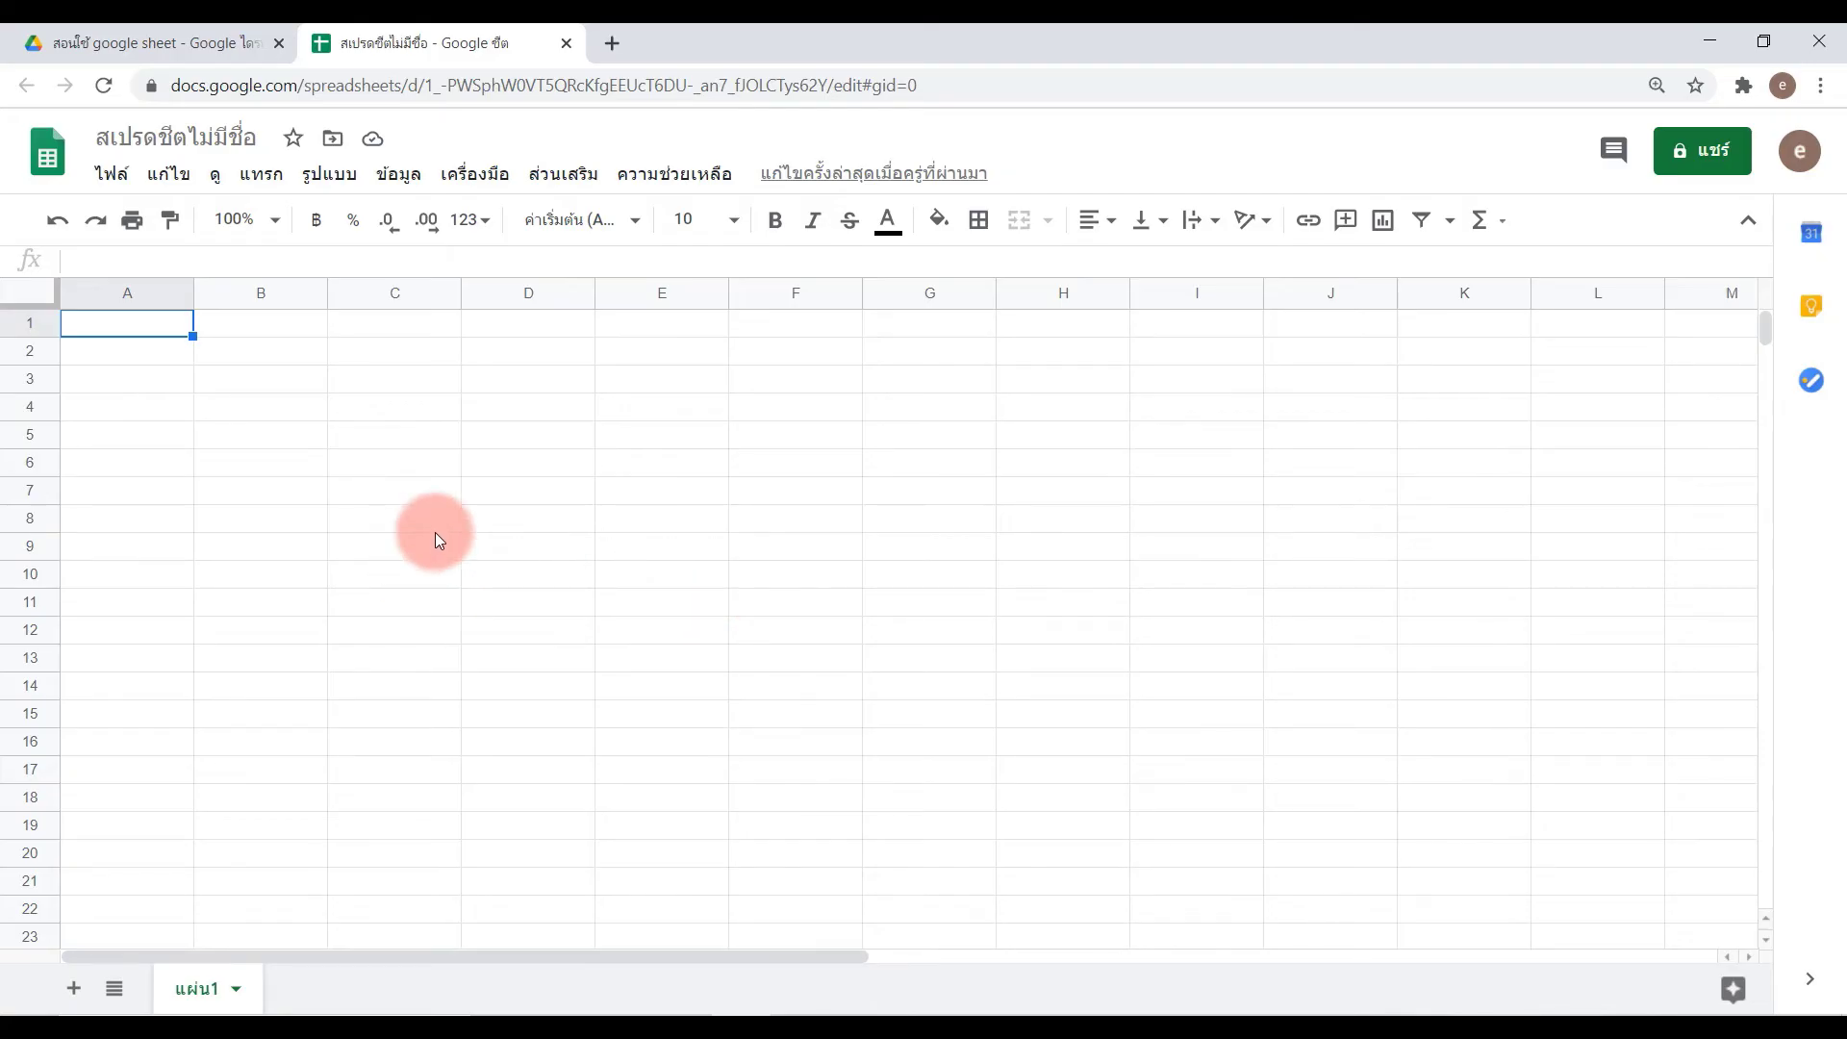
click(292, 404)
click(478, 445)
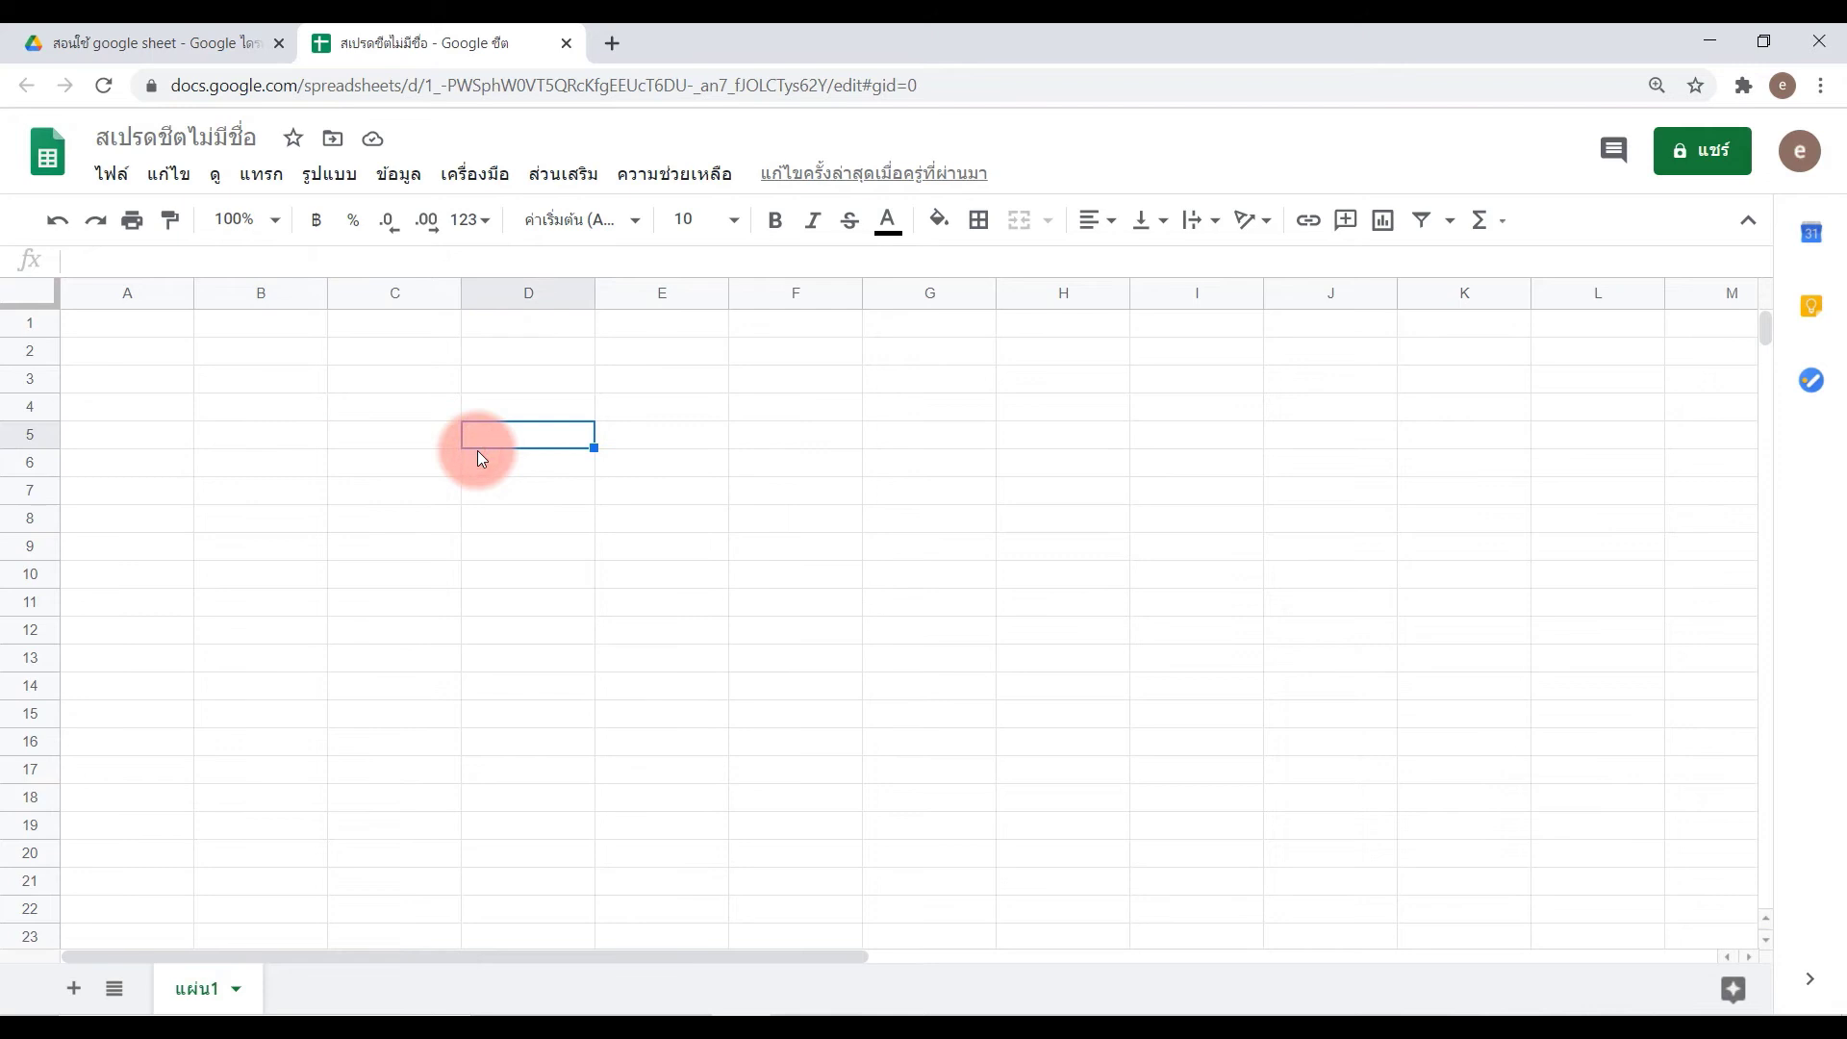
click(162, 327)
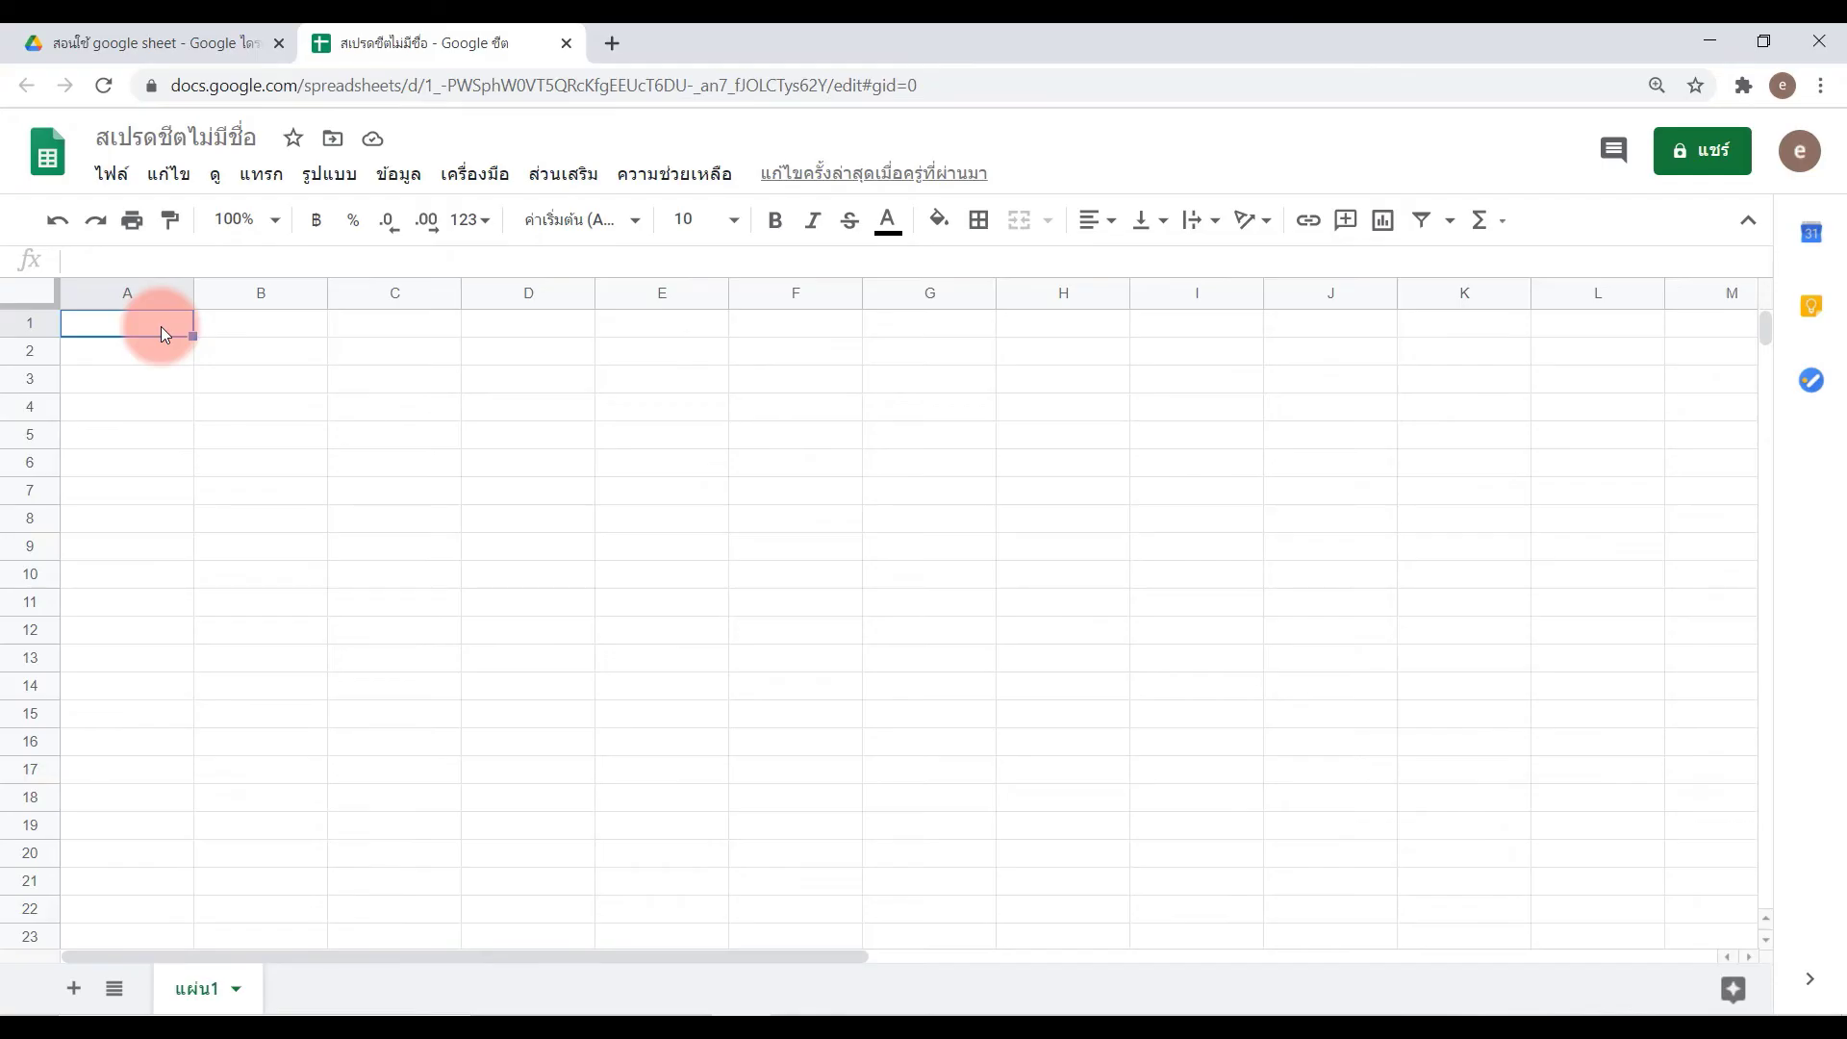
Enter the headers ลำดับ, ชื่อ and นามสกุล in A1:C1.
double_click(159, 326)
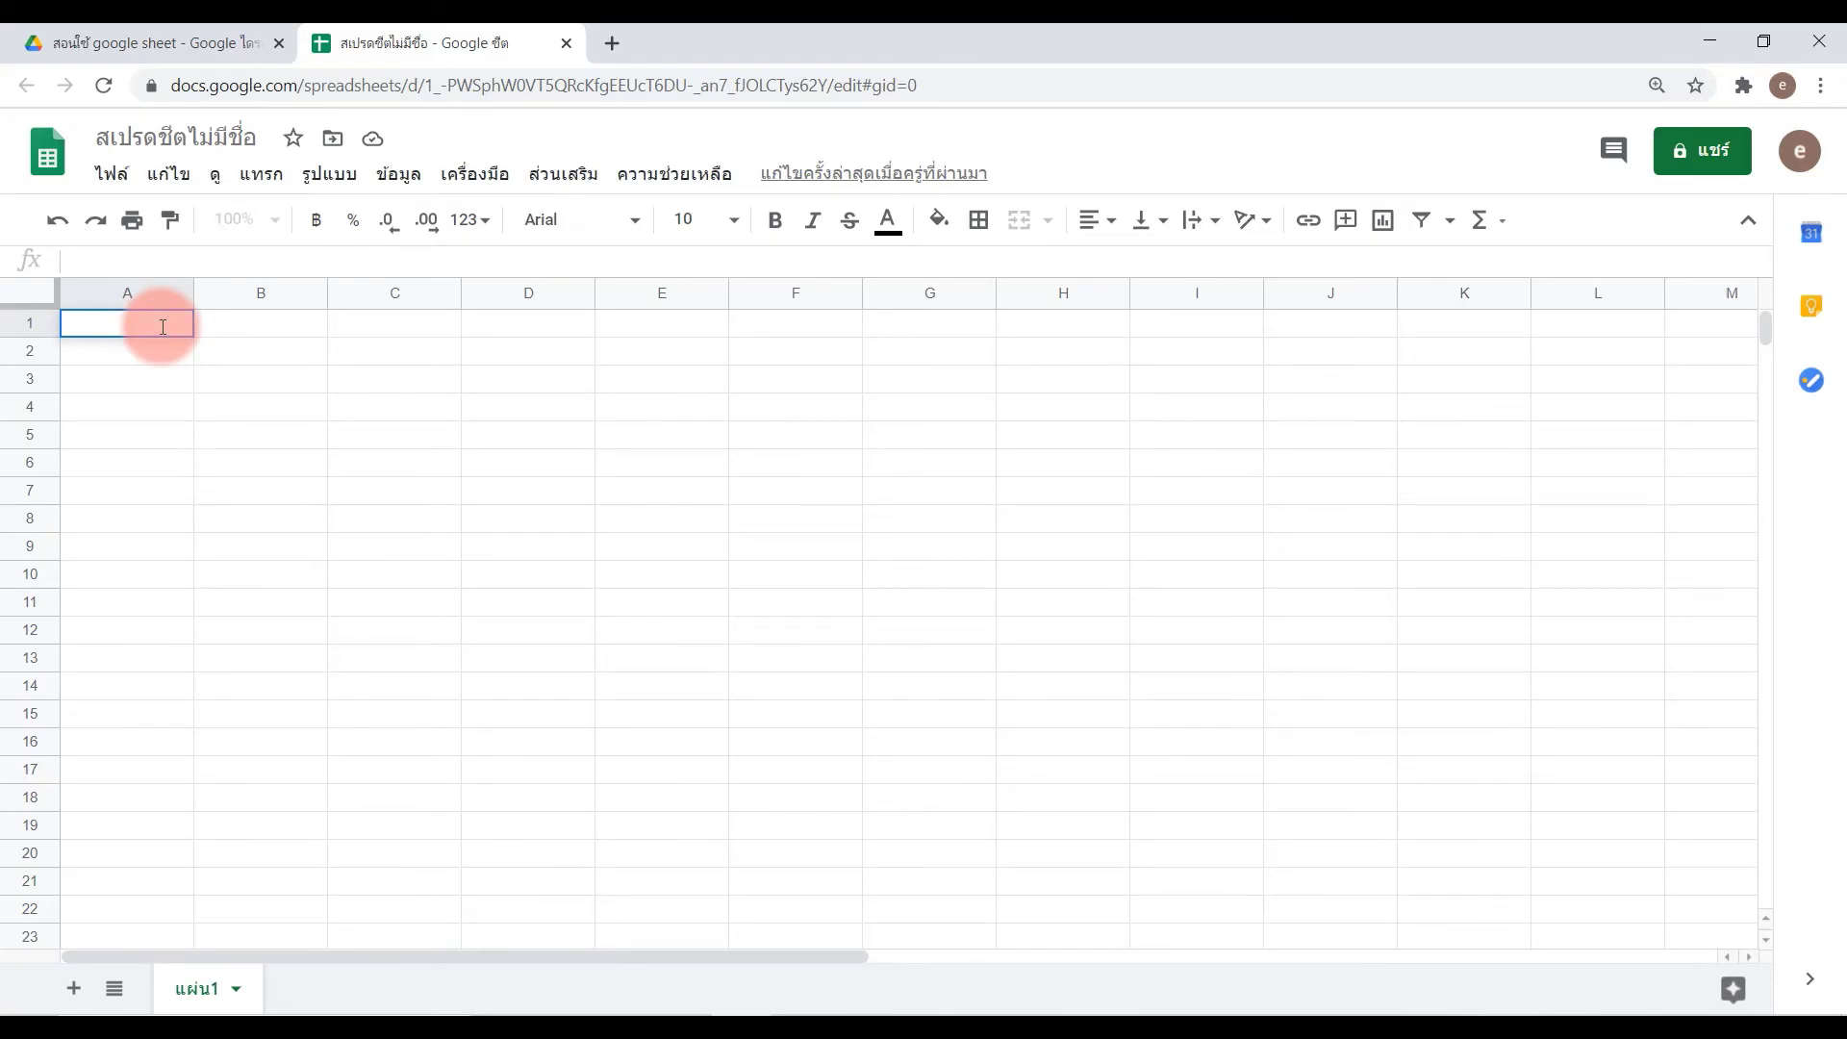
text(ลำดับ)
key(Tab)
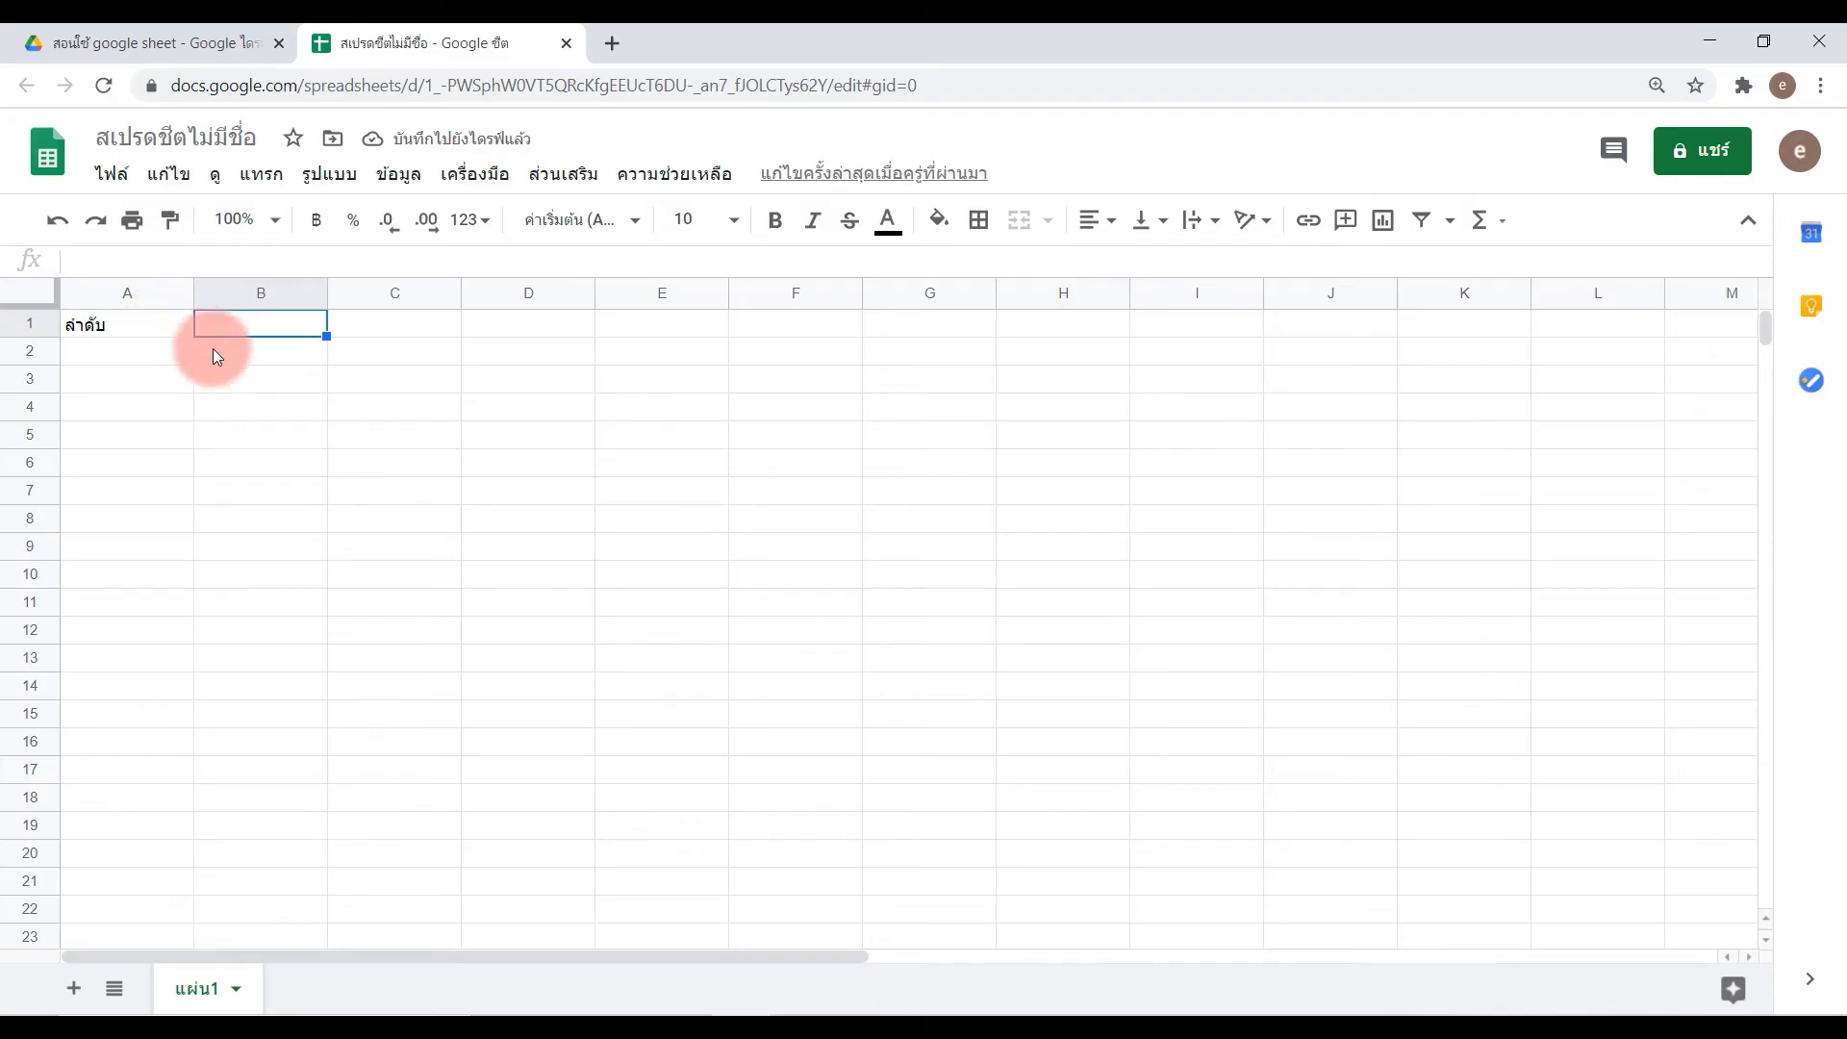
click(165, 326)
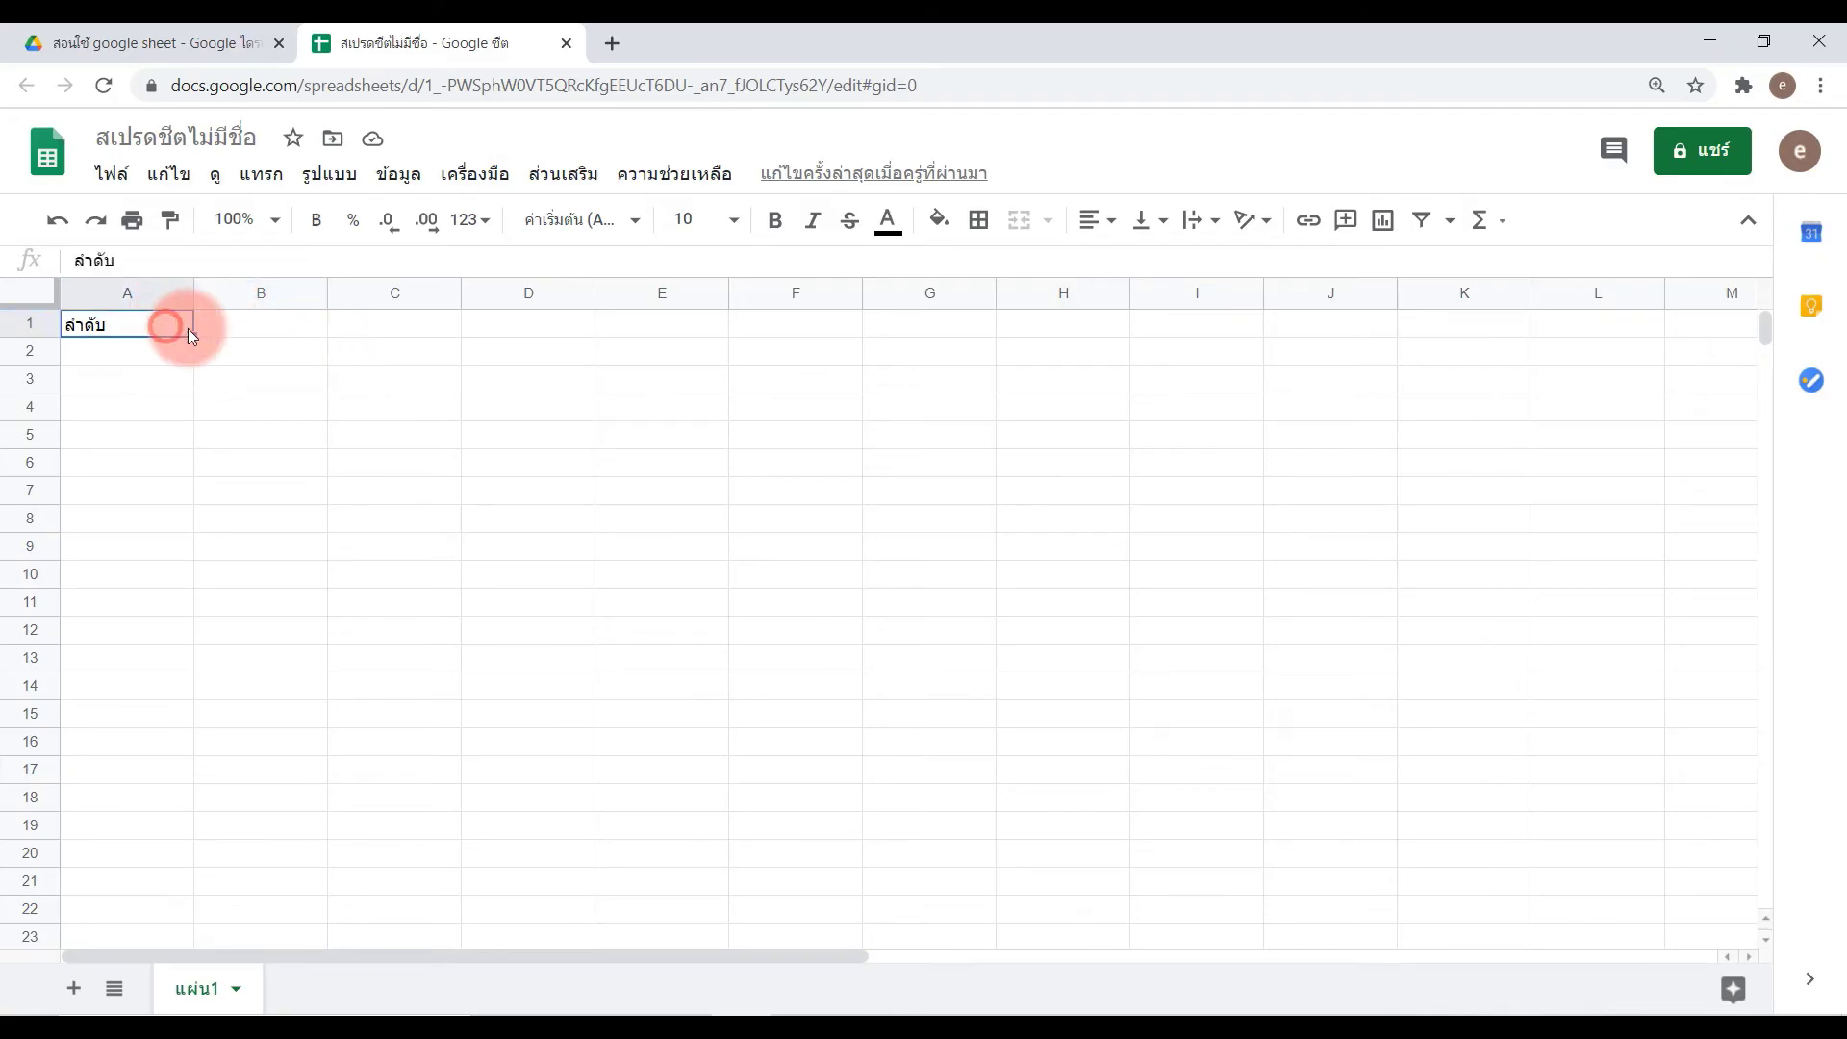
click(264, 330)
text(ชื่อ)
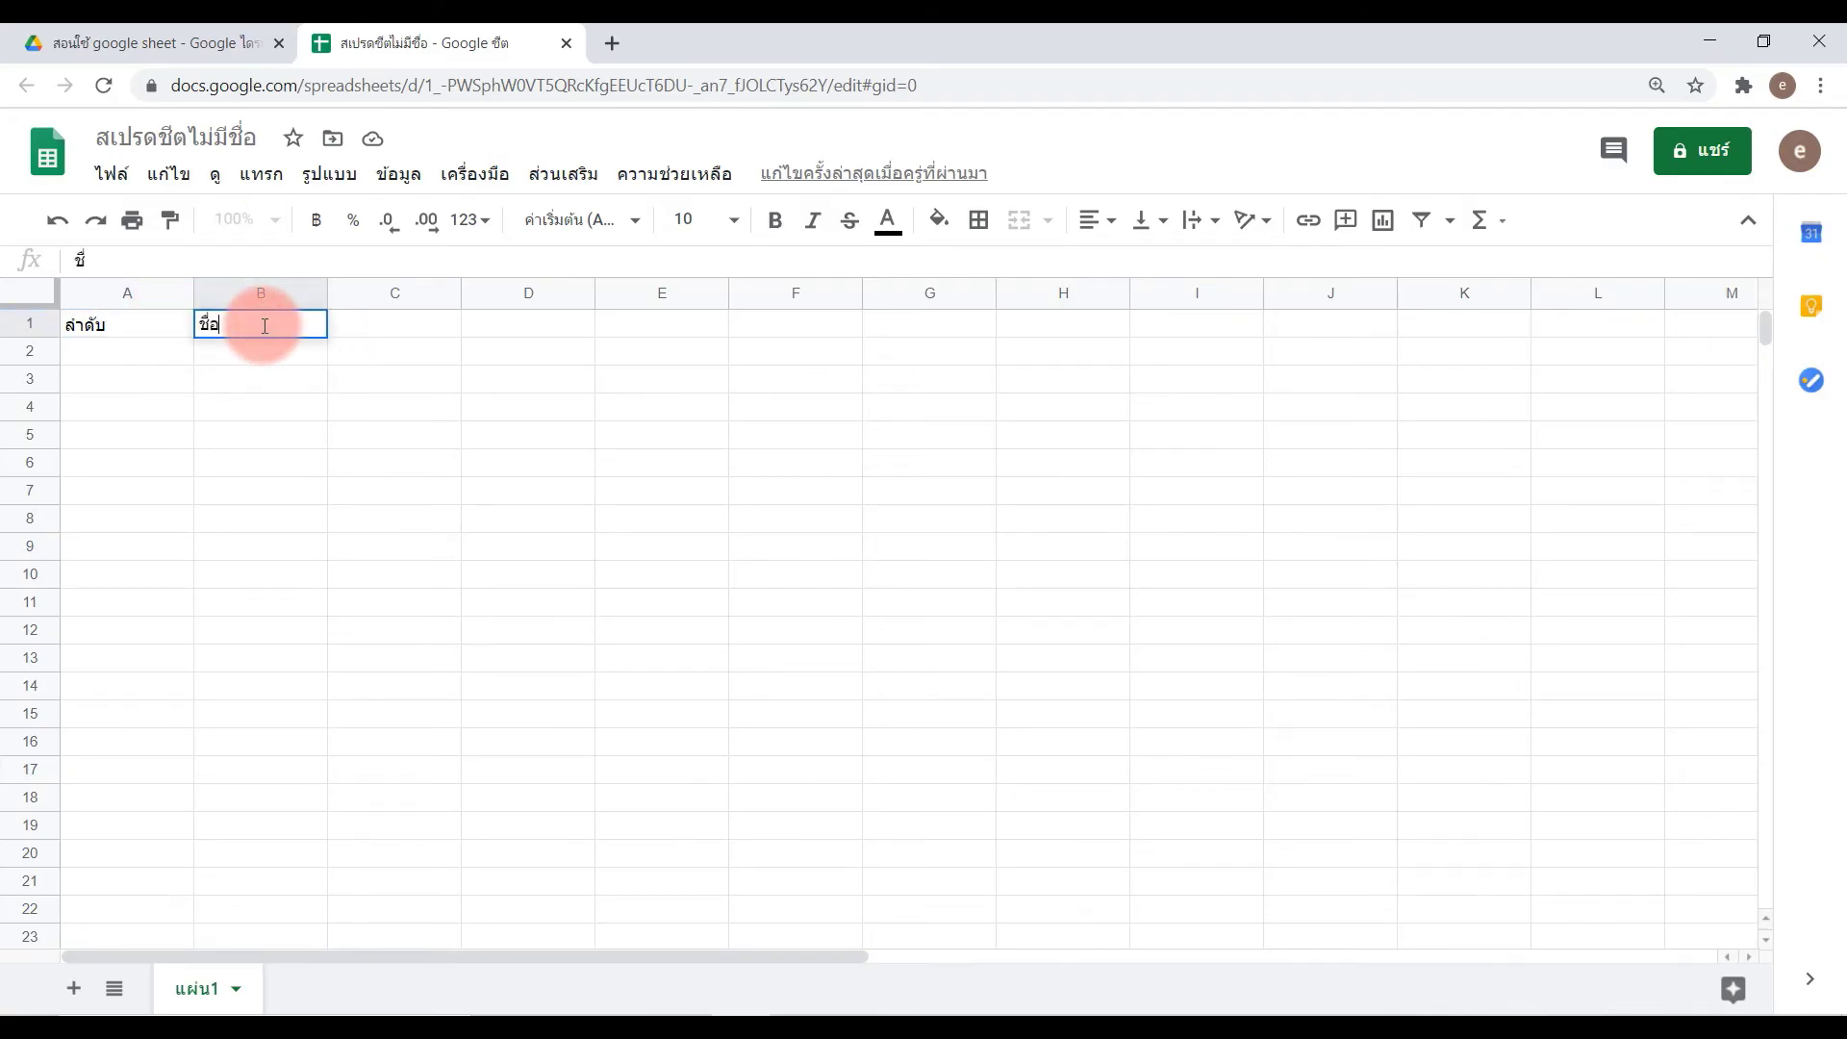
key(Tab)
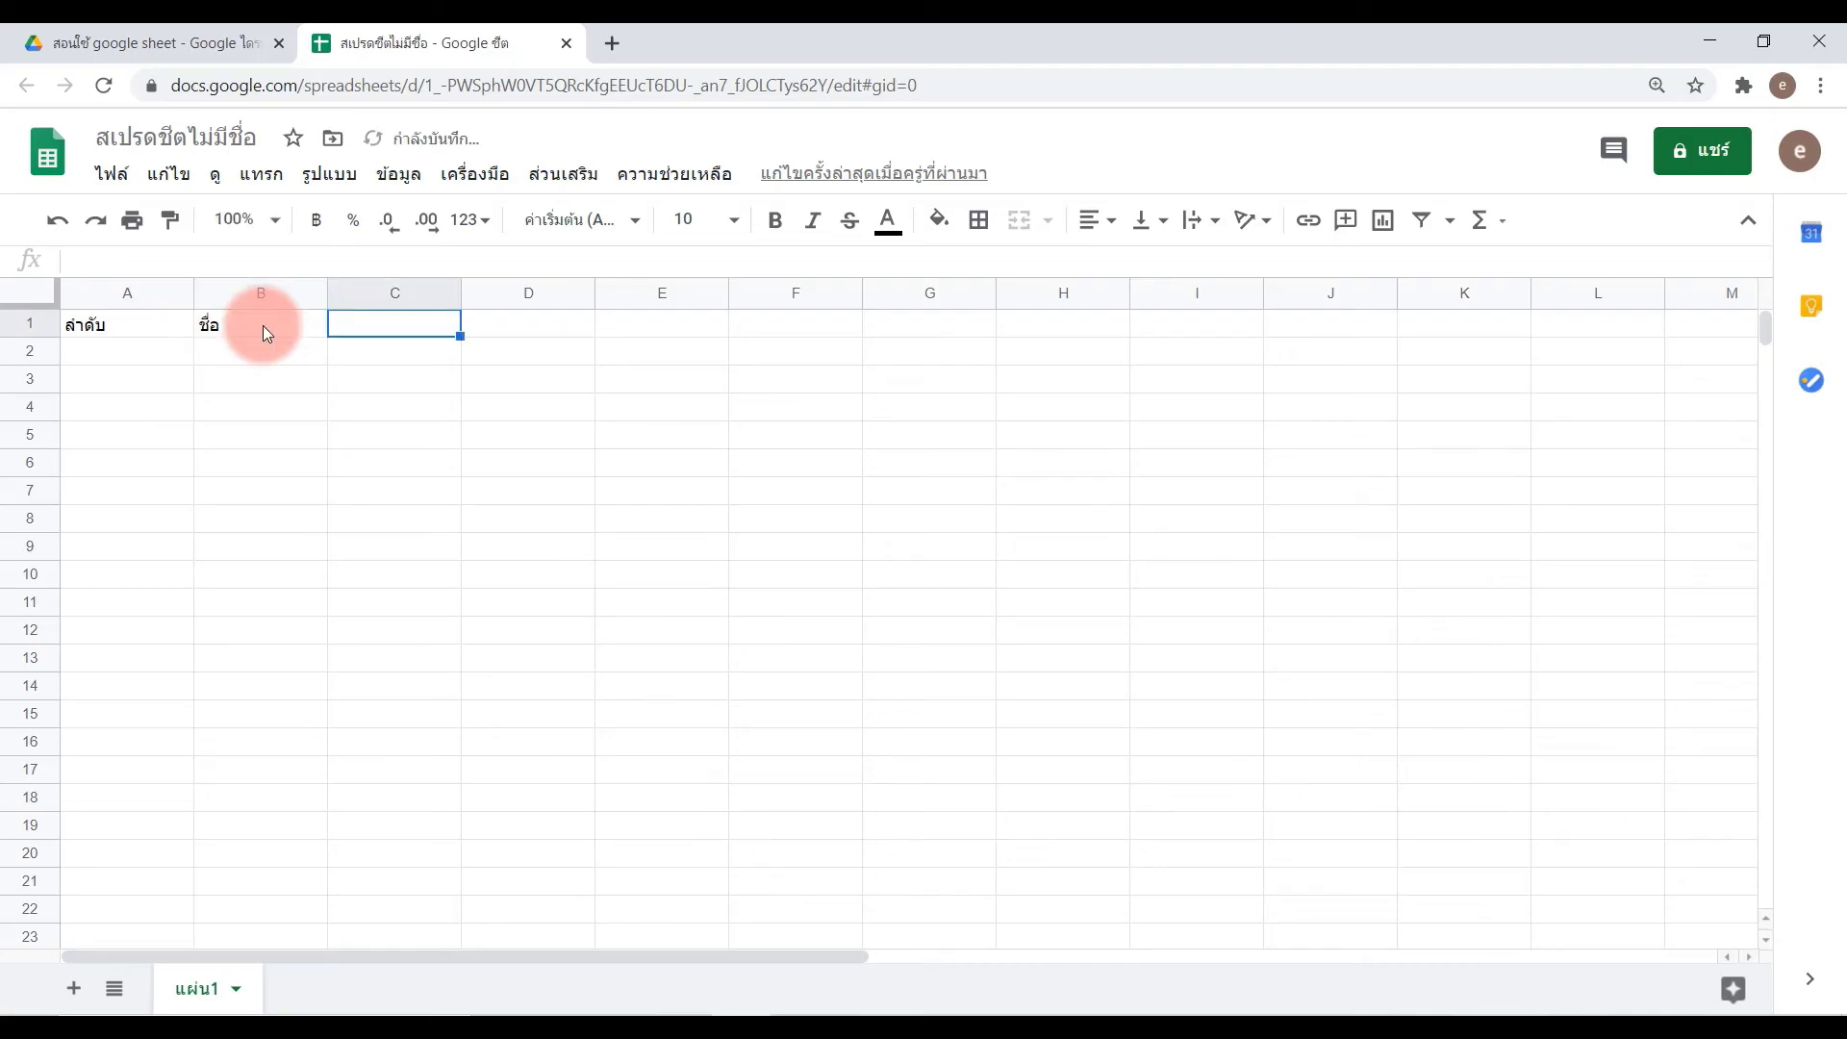
text(นามสกุล)
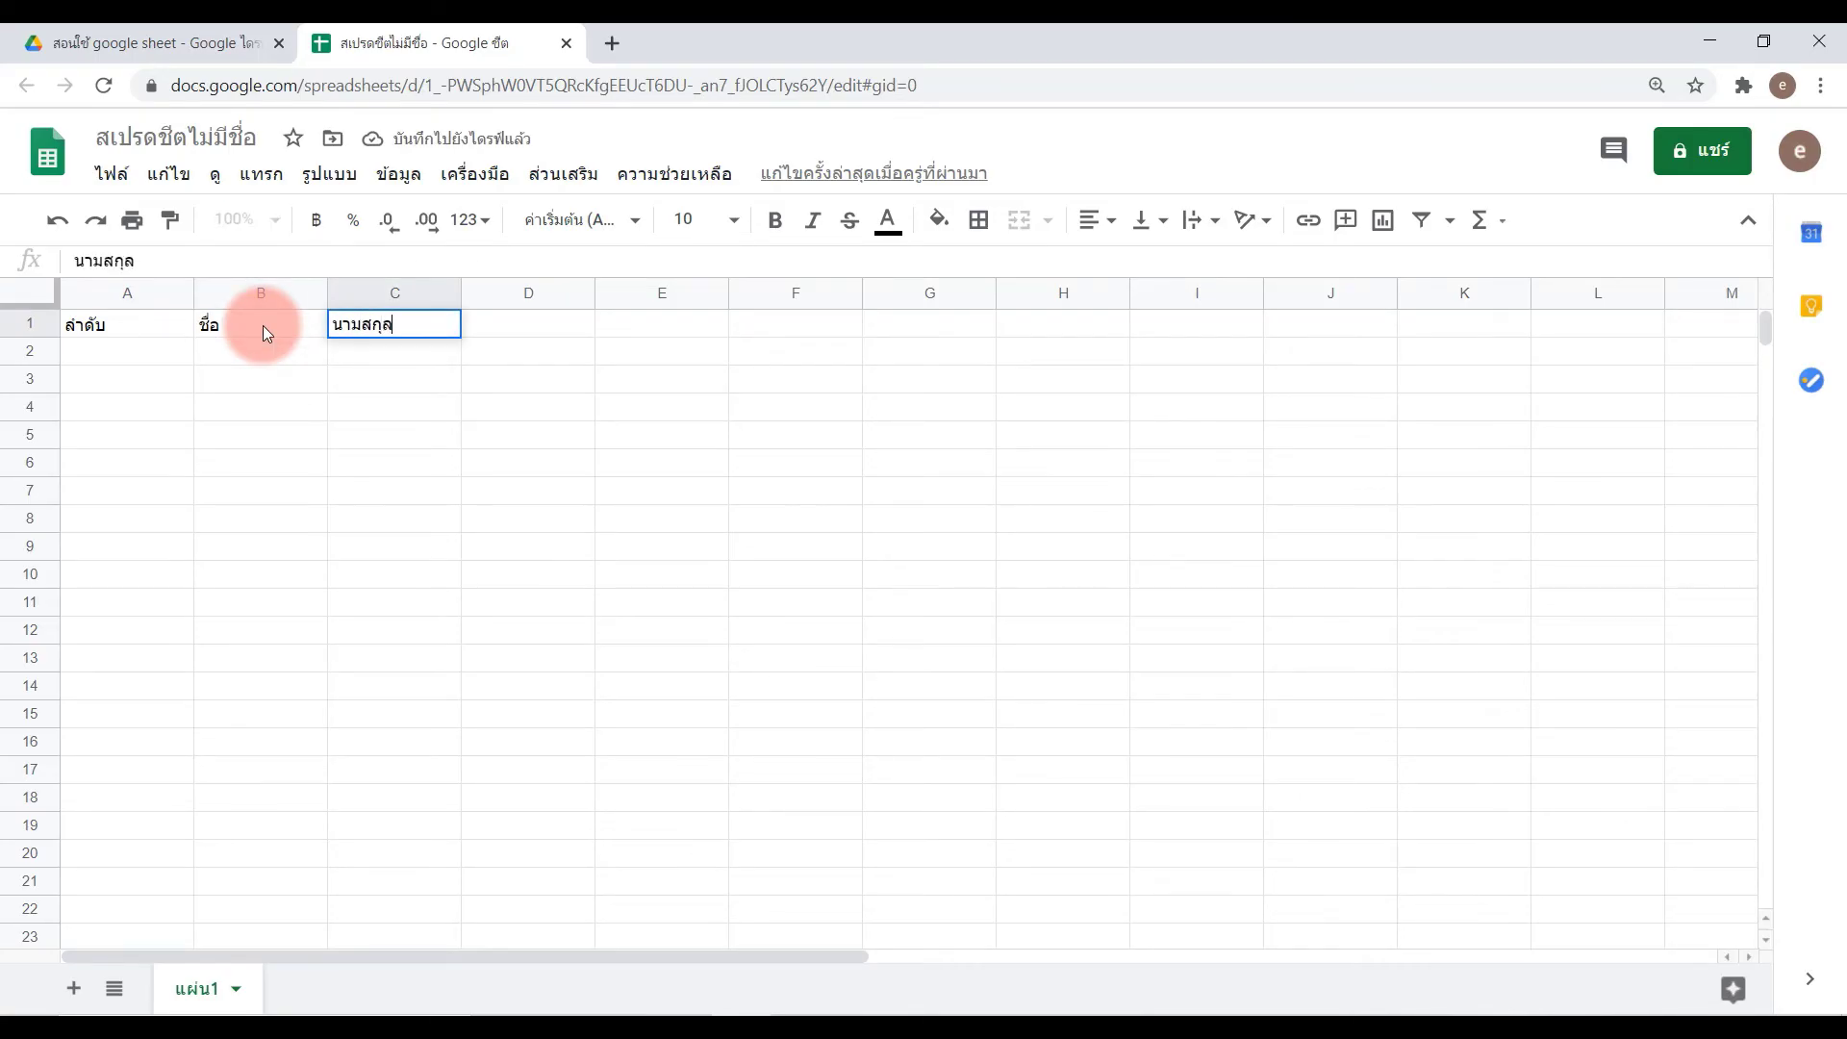
key(Tab)
Enter the header โทรศัพท์ in D1, replacing the misspelled first attempt.
text(โทร)
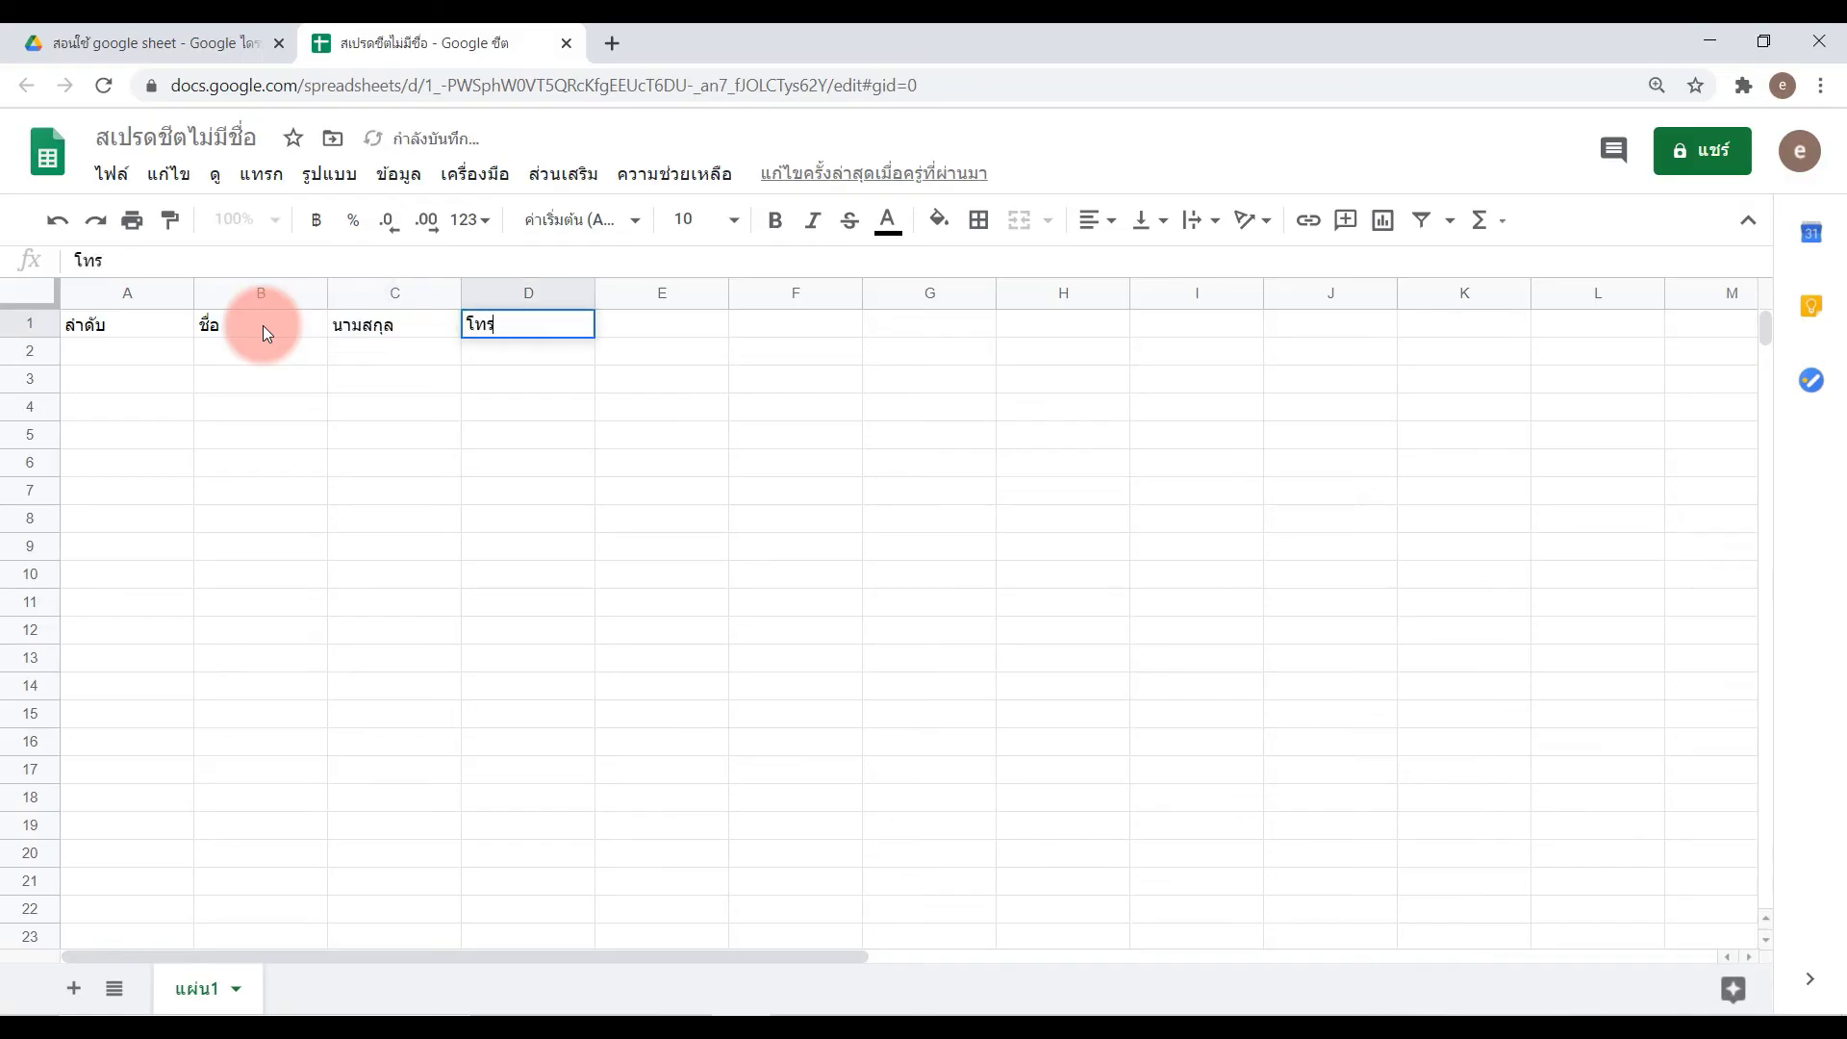
text(ศัพ)
text(น)
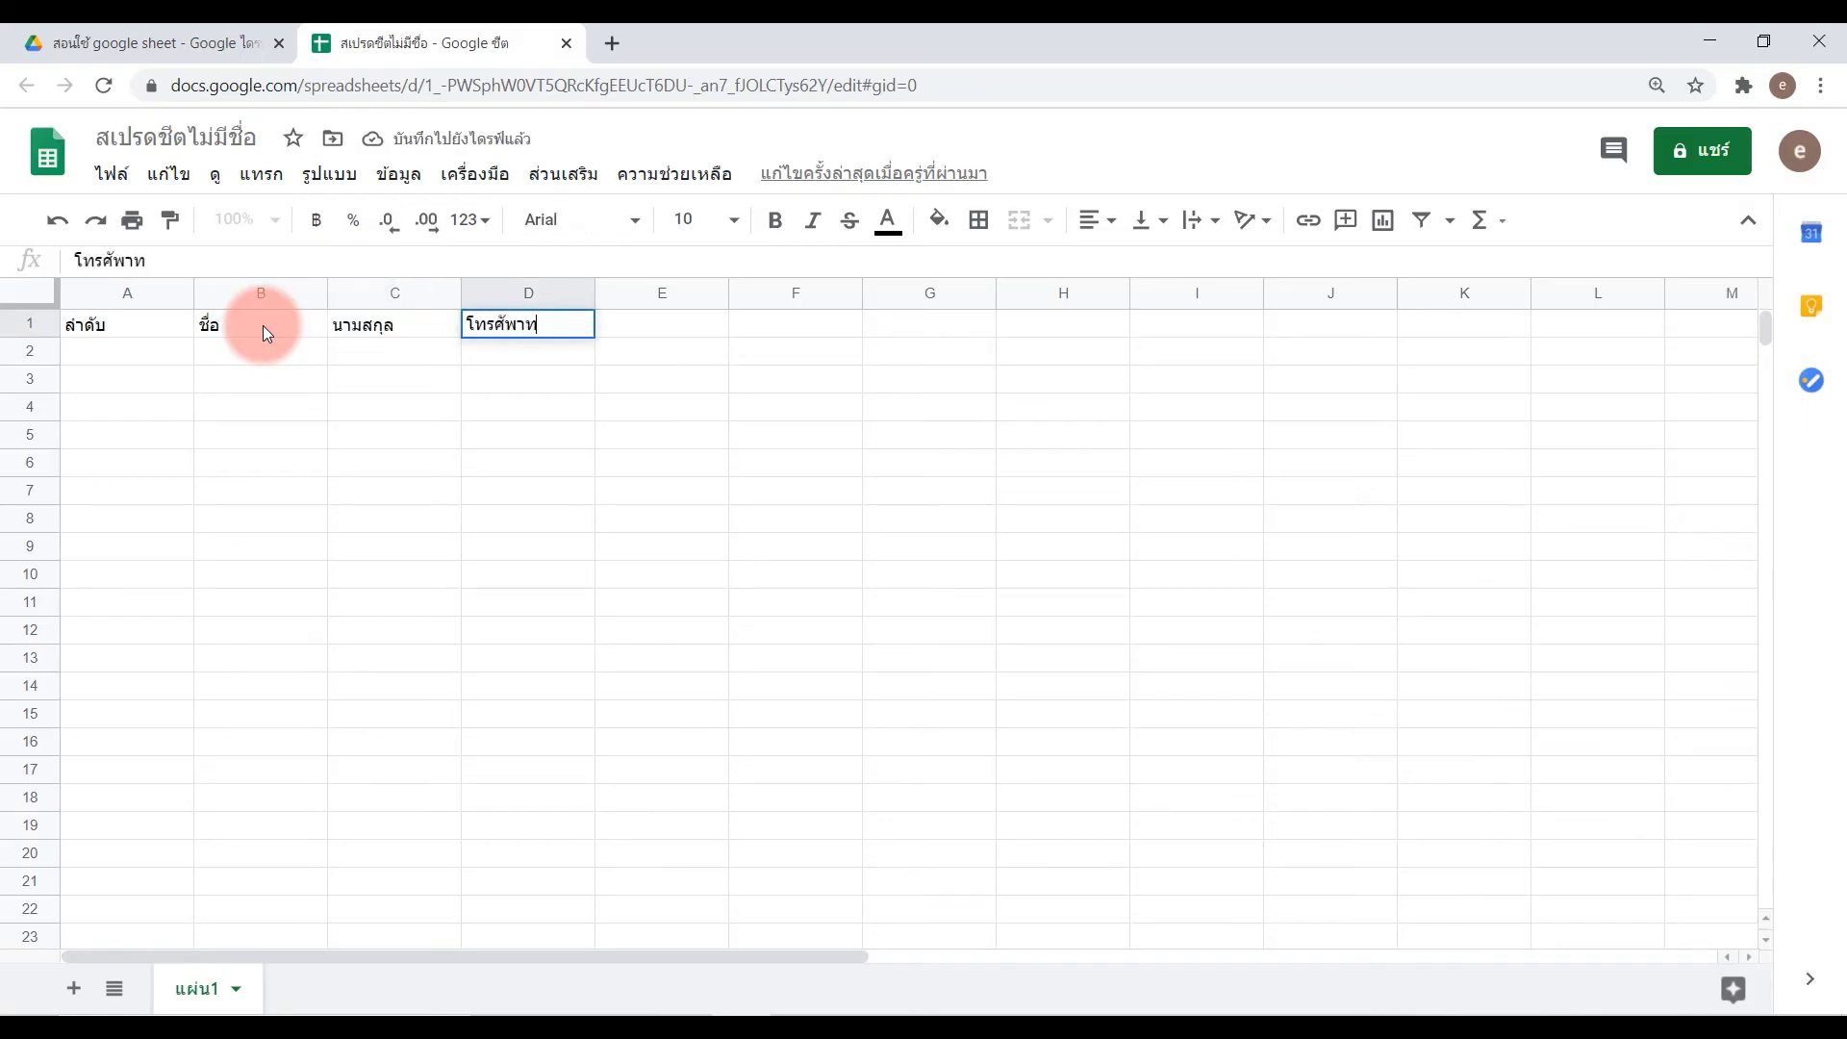
key(BackSpace)
text(?)
key(Return)
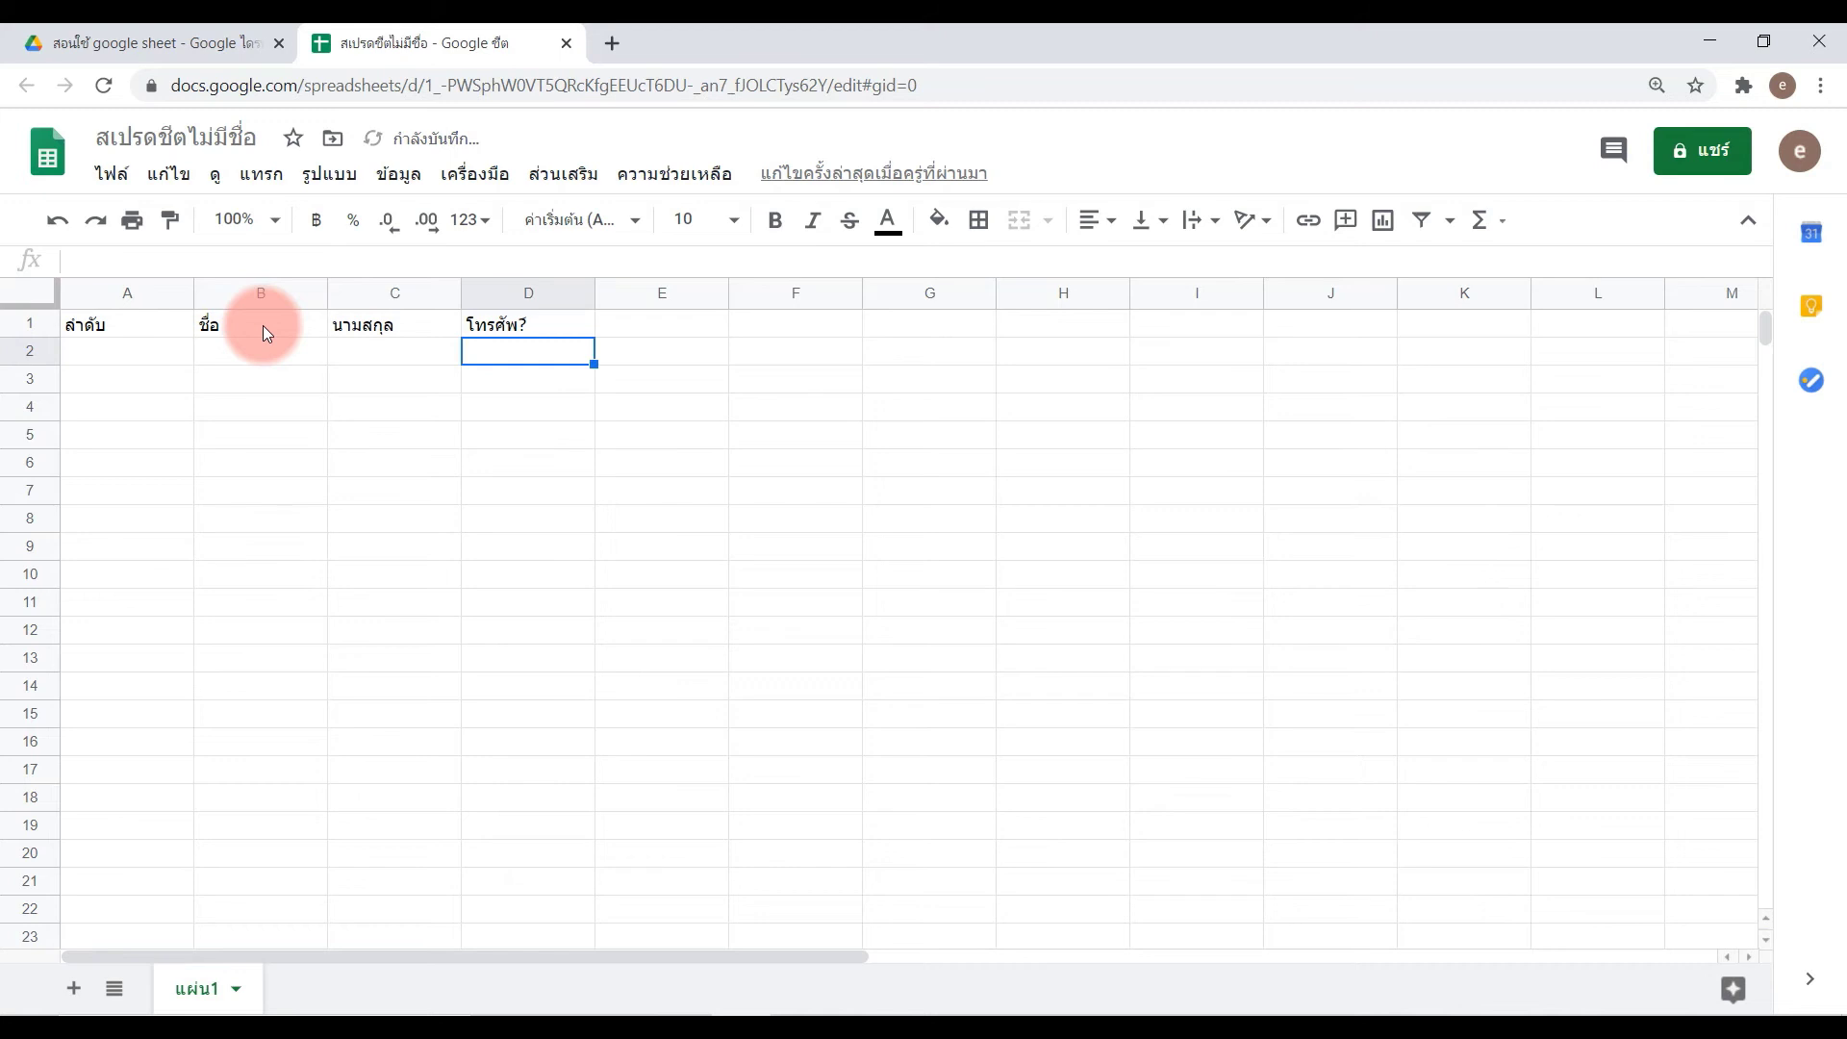
key(Up)
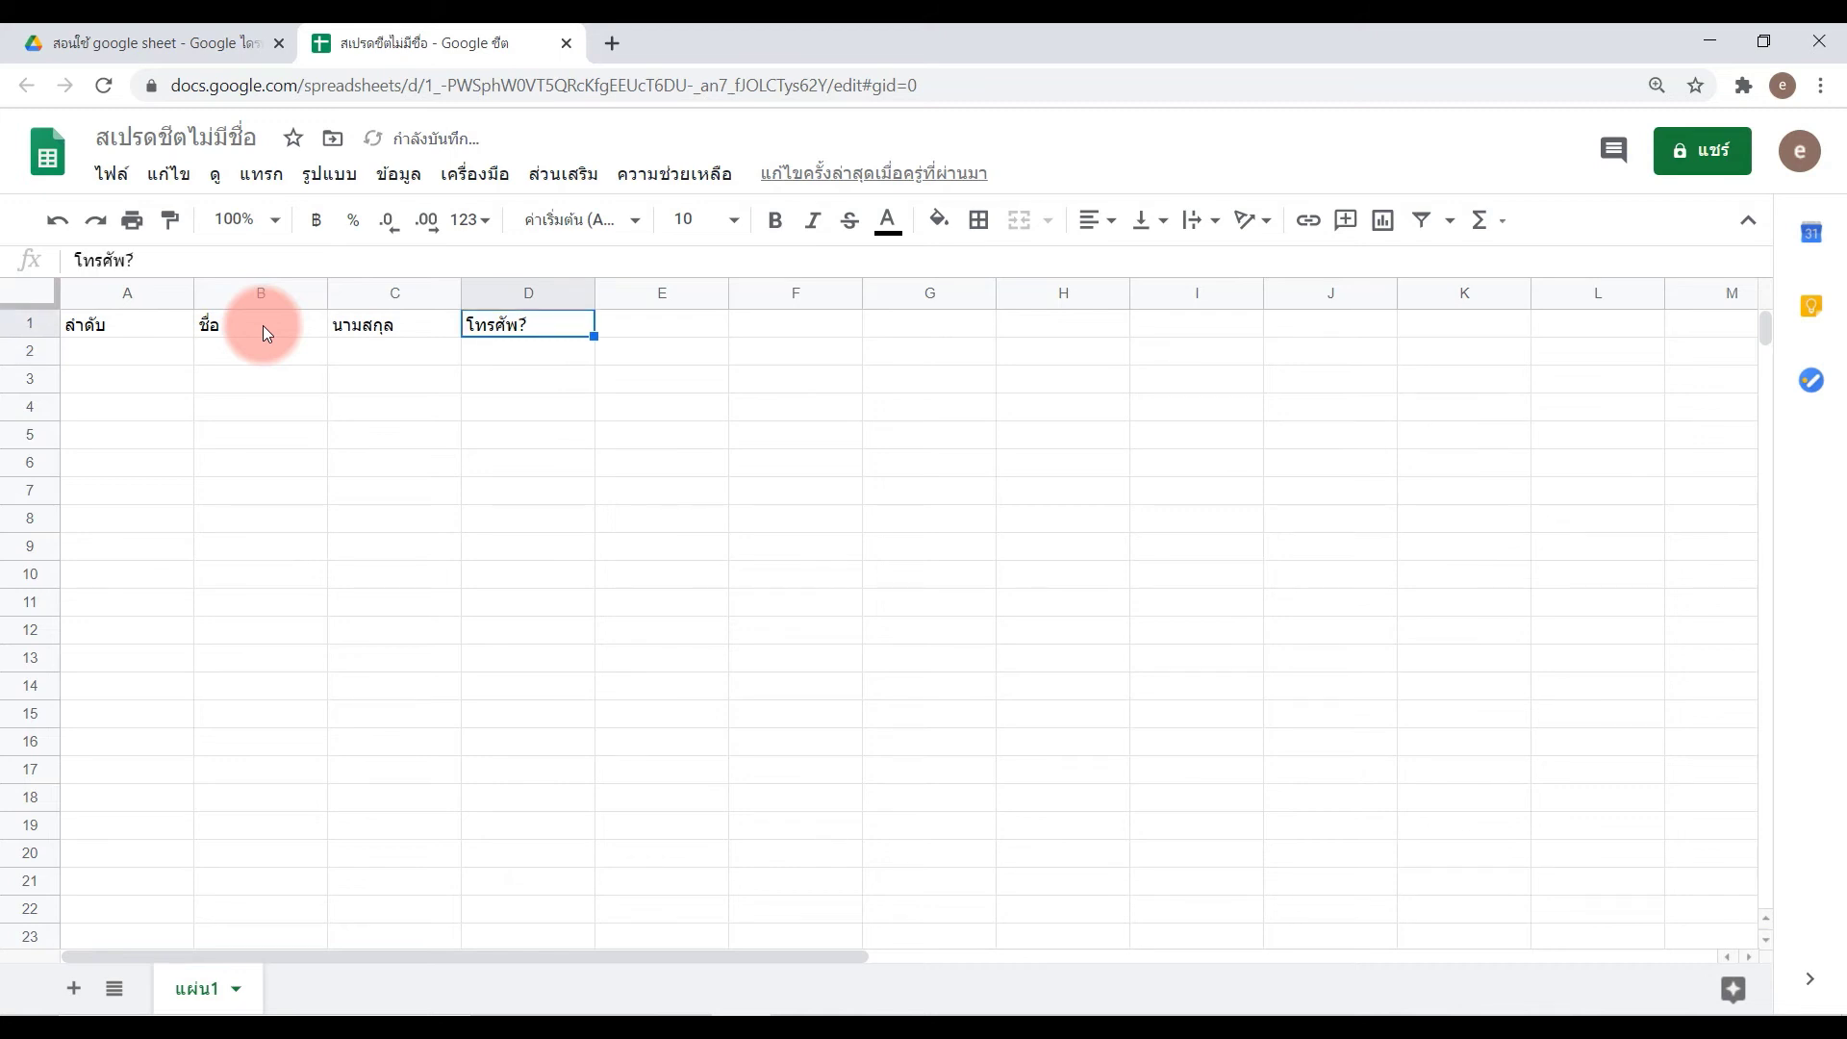
key(Delete)
text(โทร)
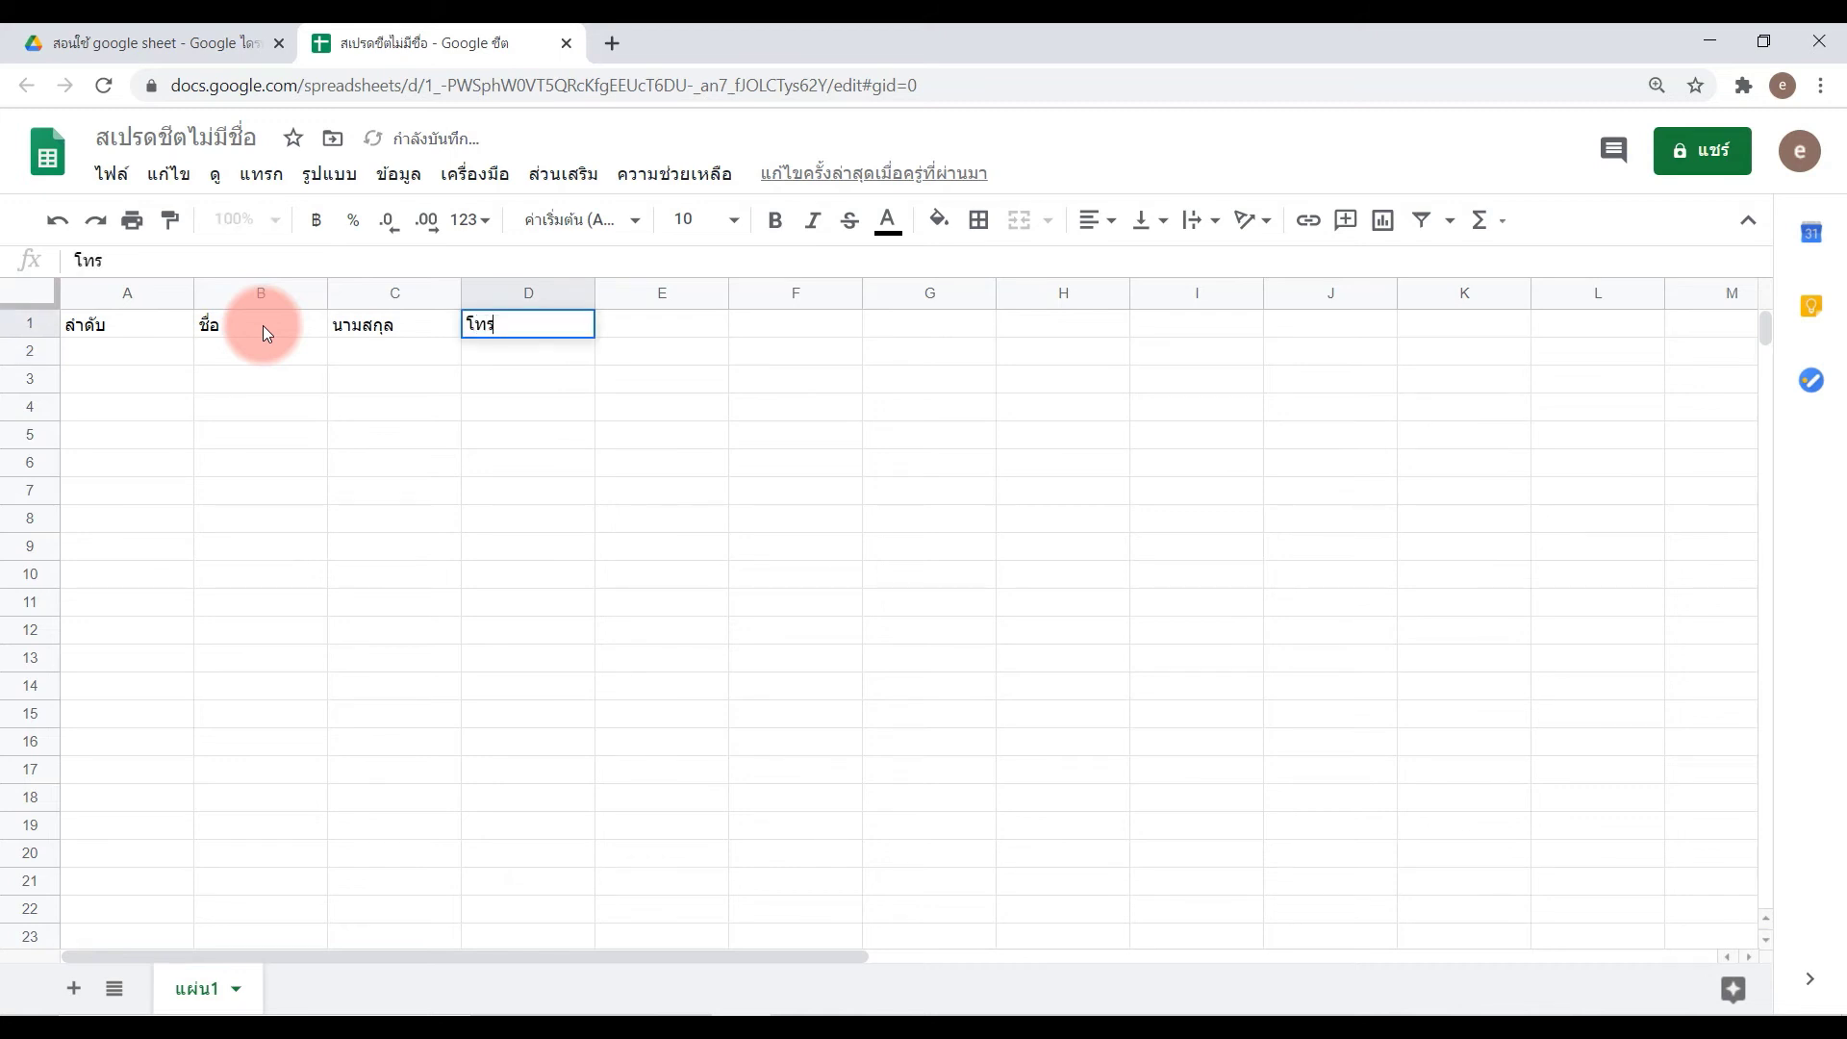
text(ศัพท์)
key(Return)
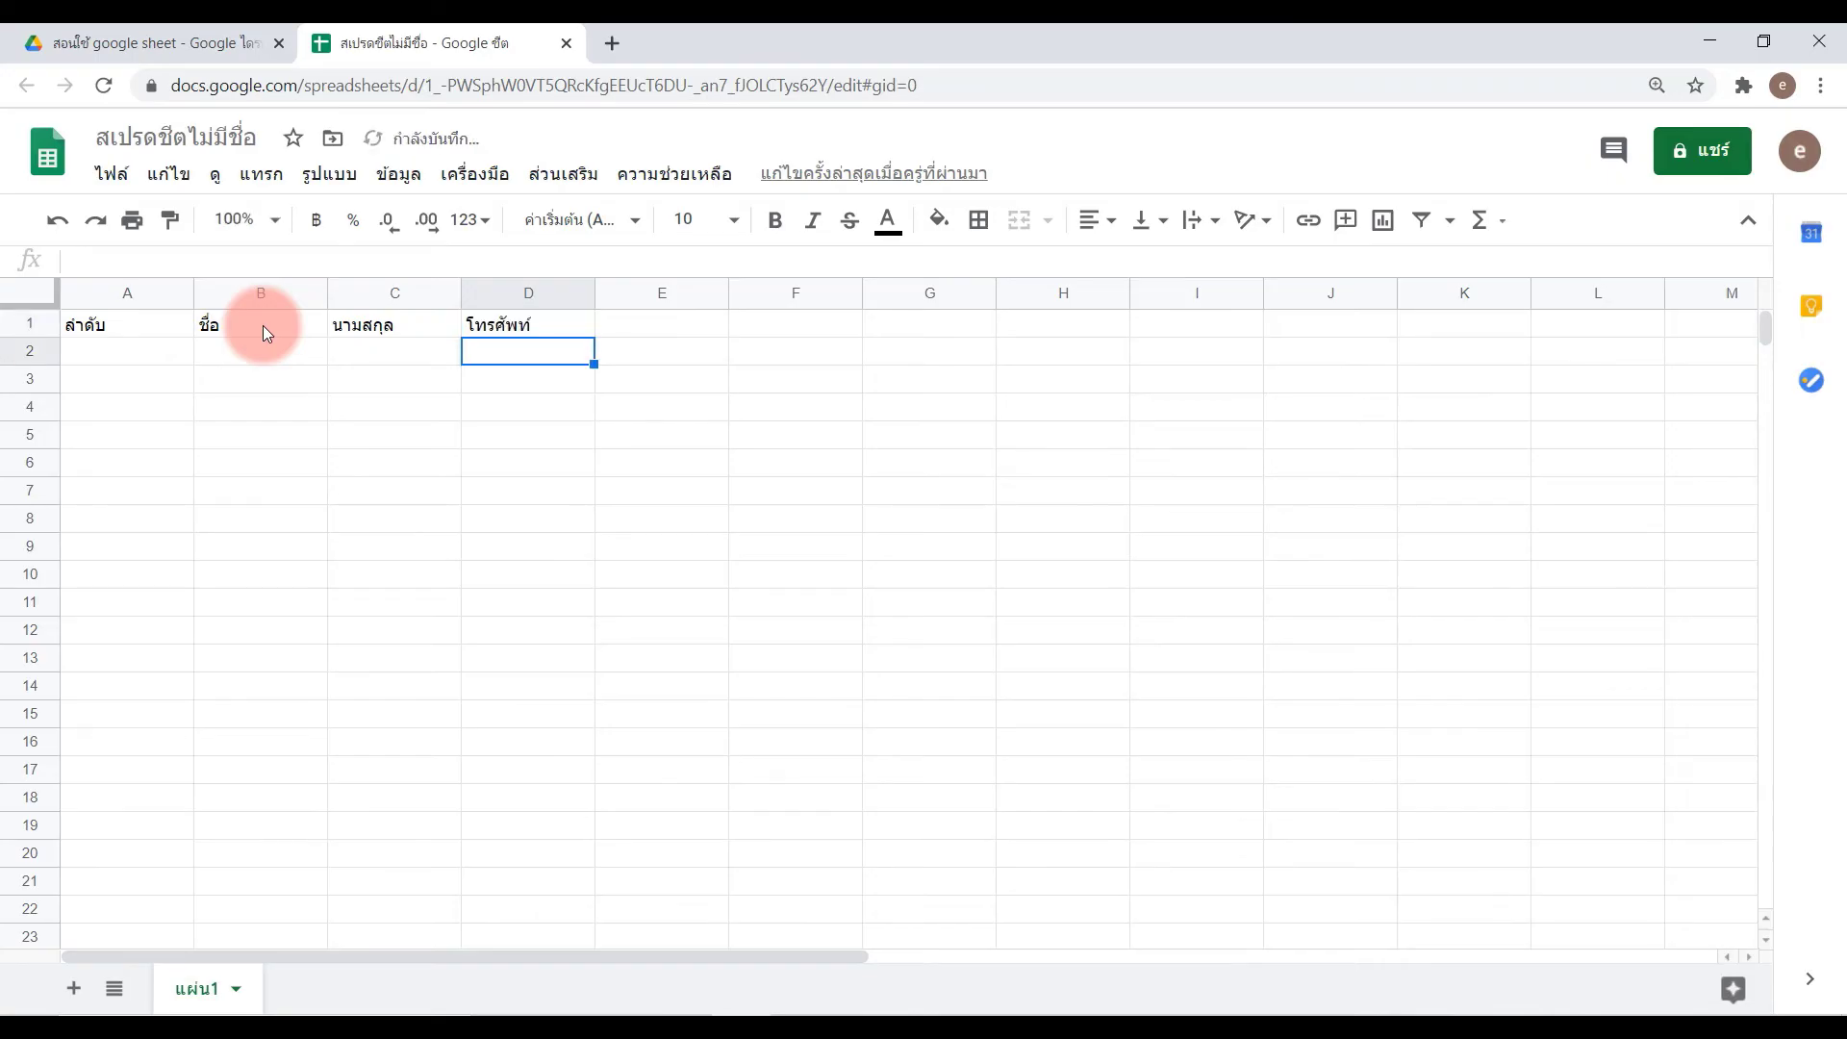
Put all borders around the header cells A1:D1.
drag(154, 327, 537, 329)
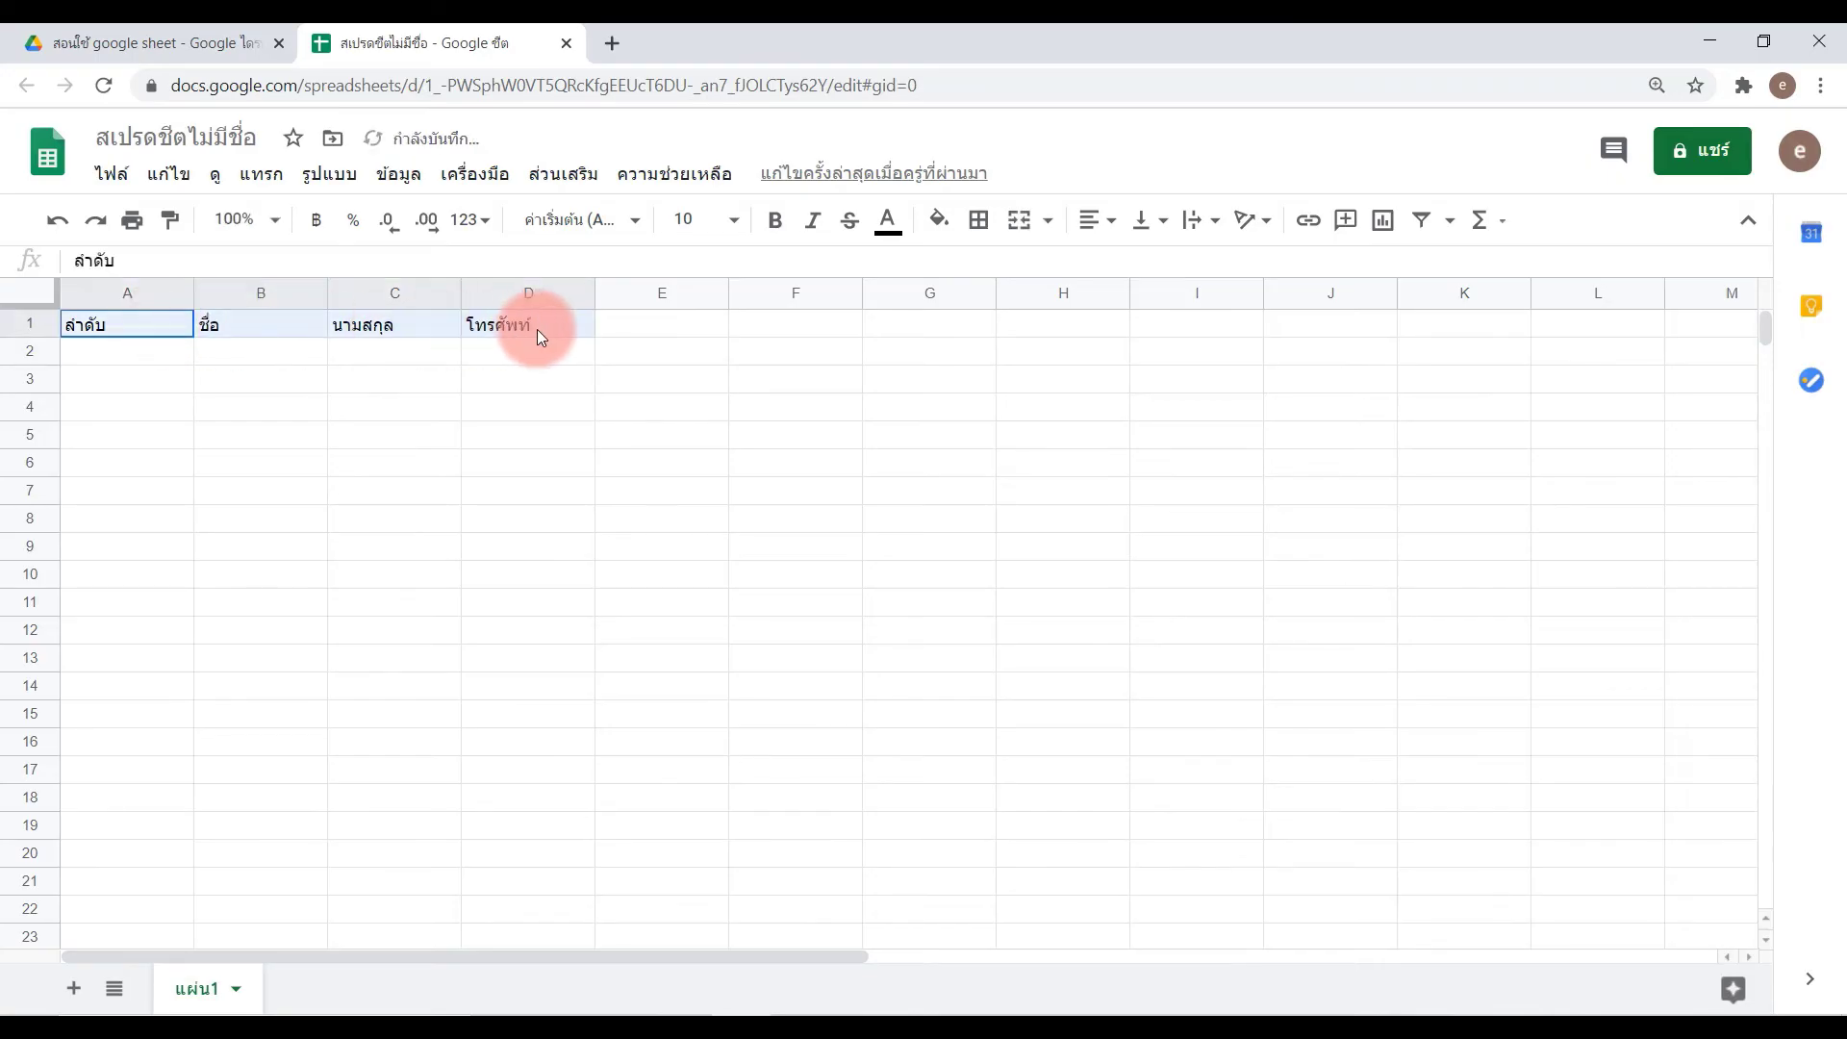
click(978, 220)
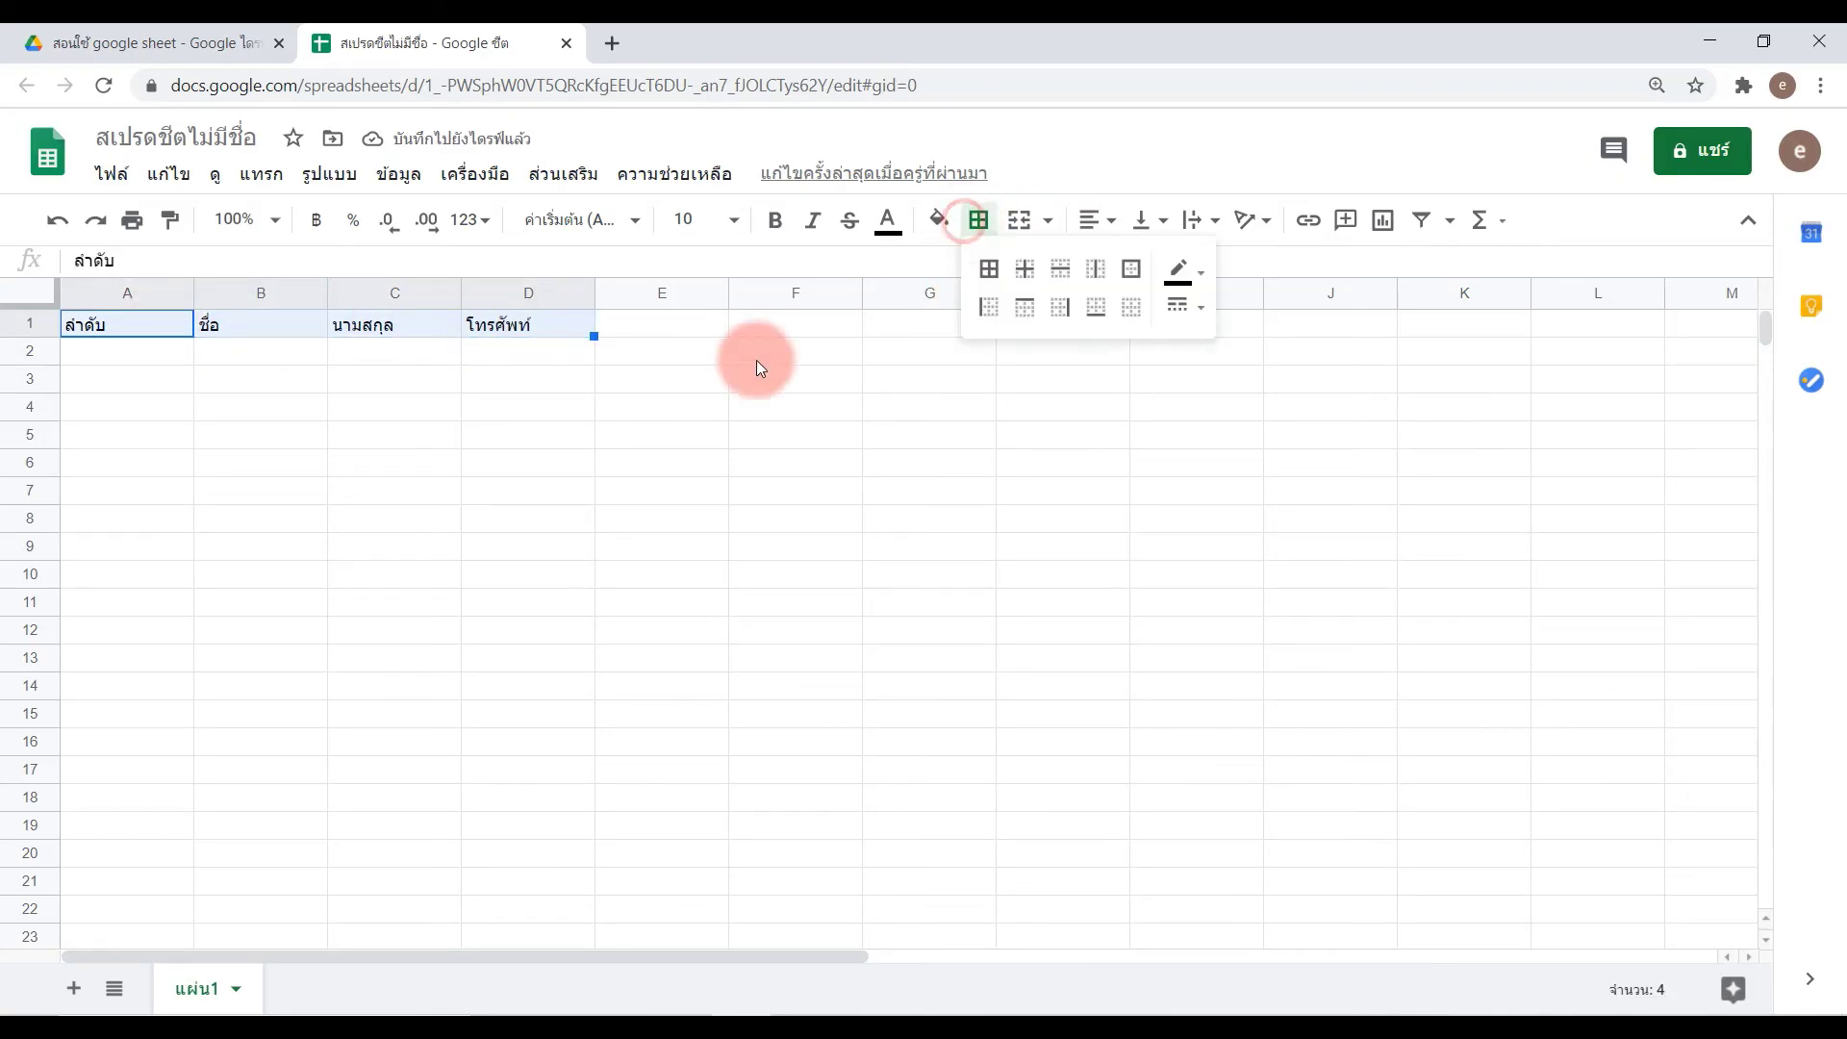
click(979, 279)
click(615, 599)
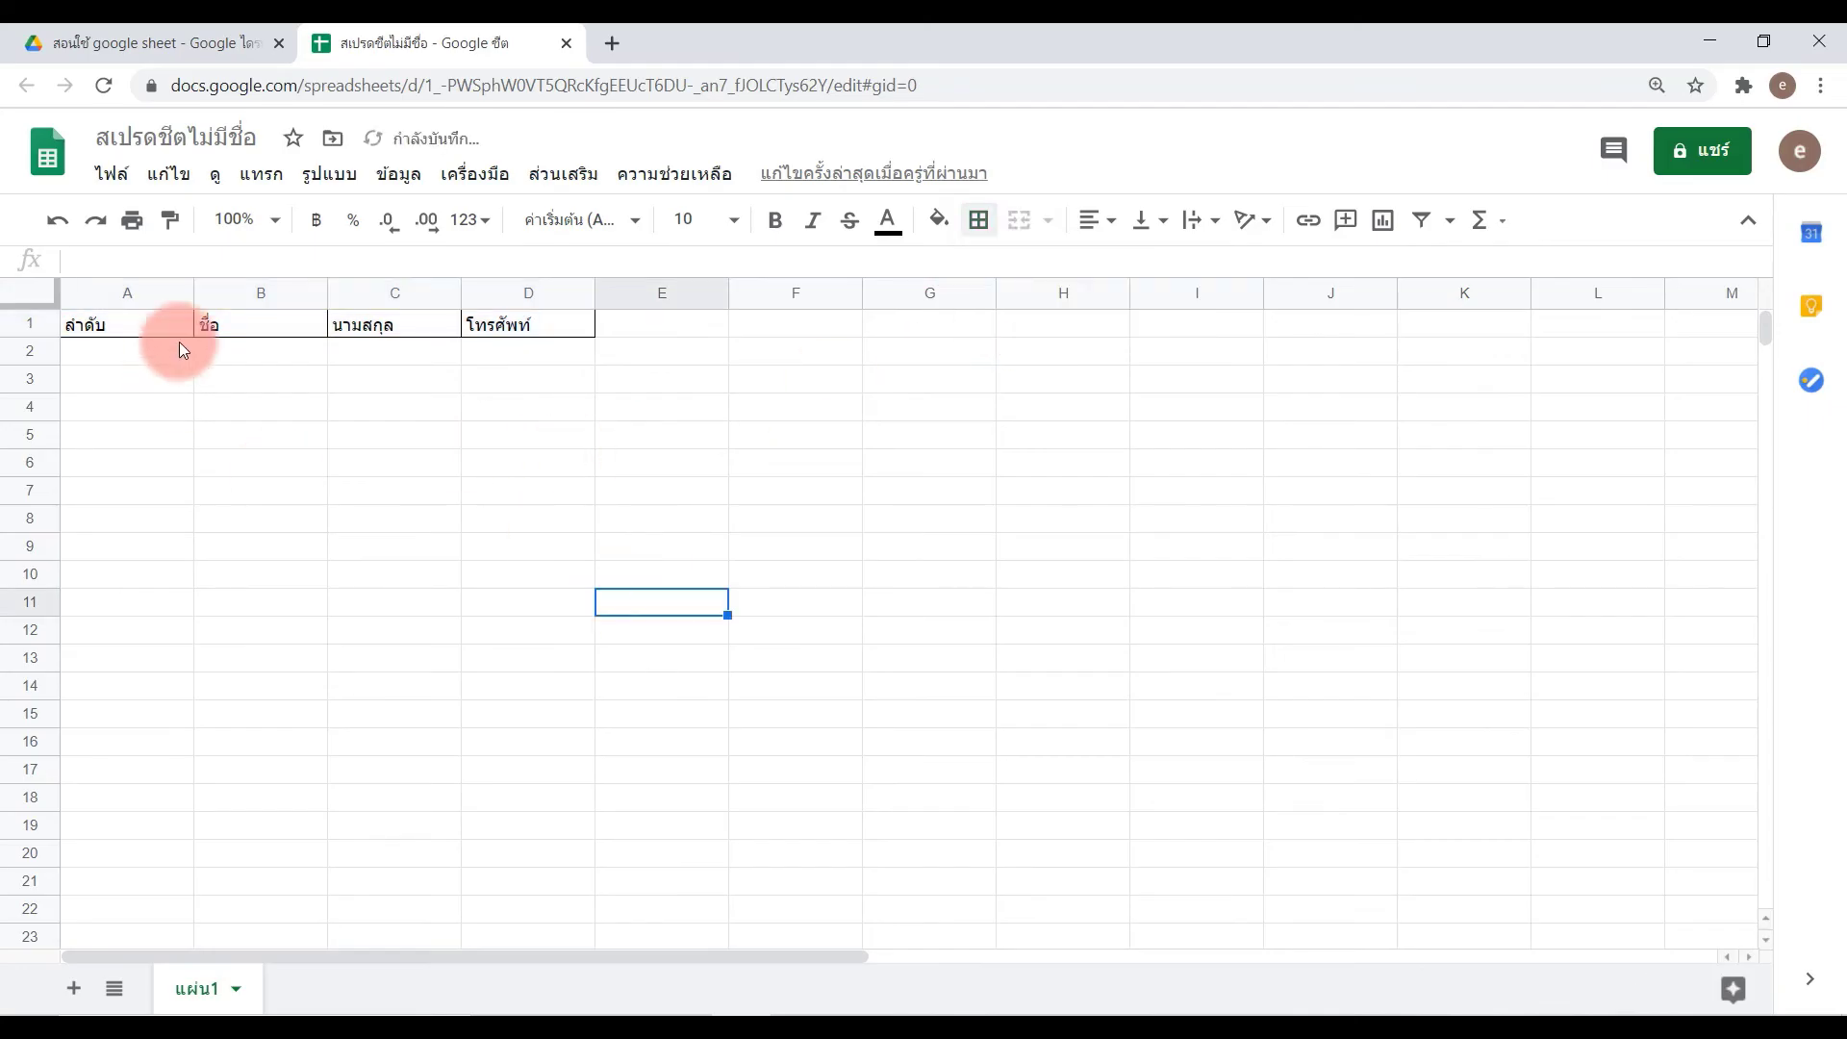
Make header row A1:D1 bold with a light-blue fill.
drag(159, 323, 534, 323)
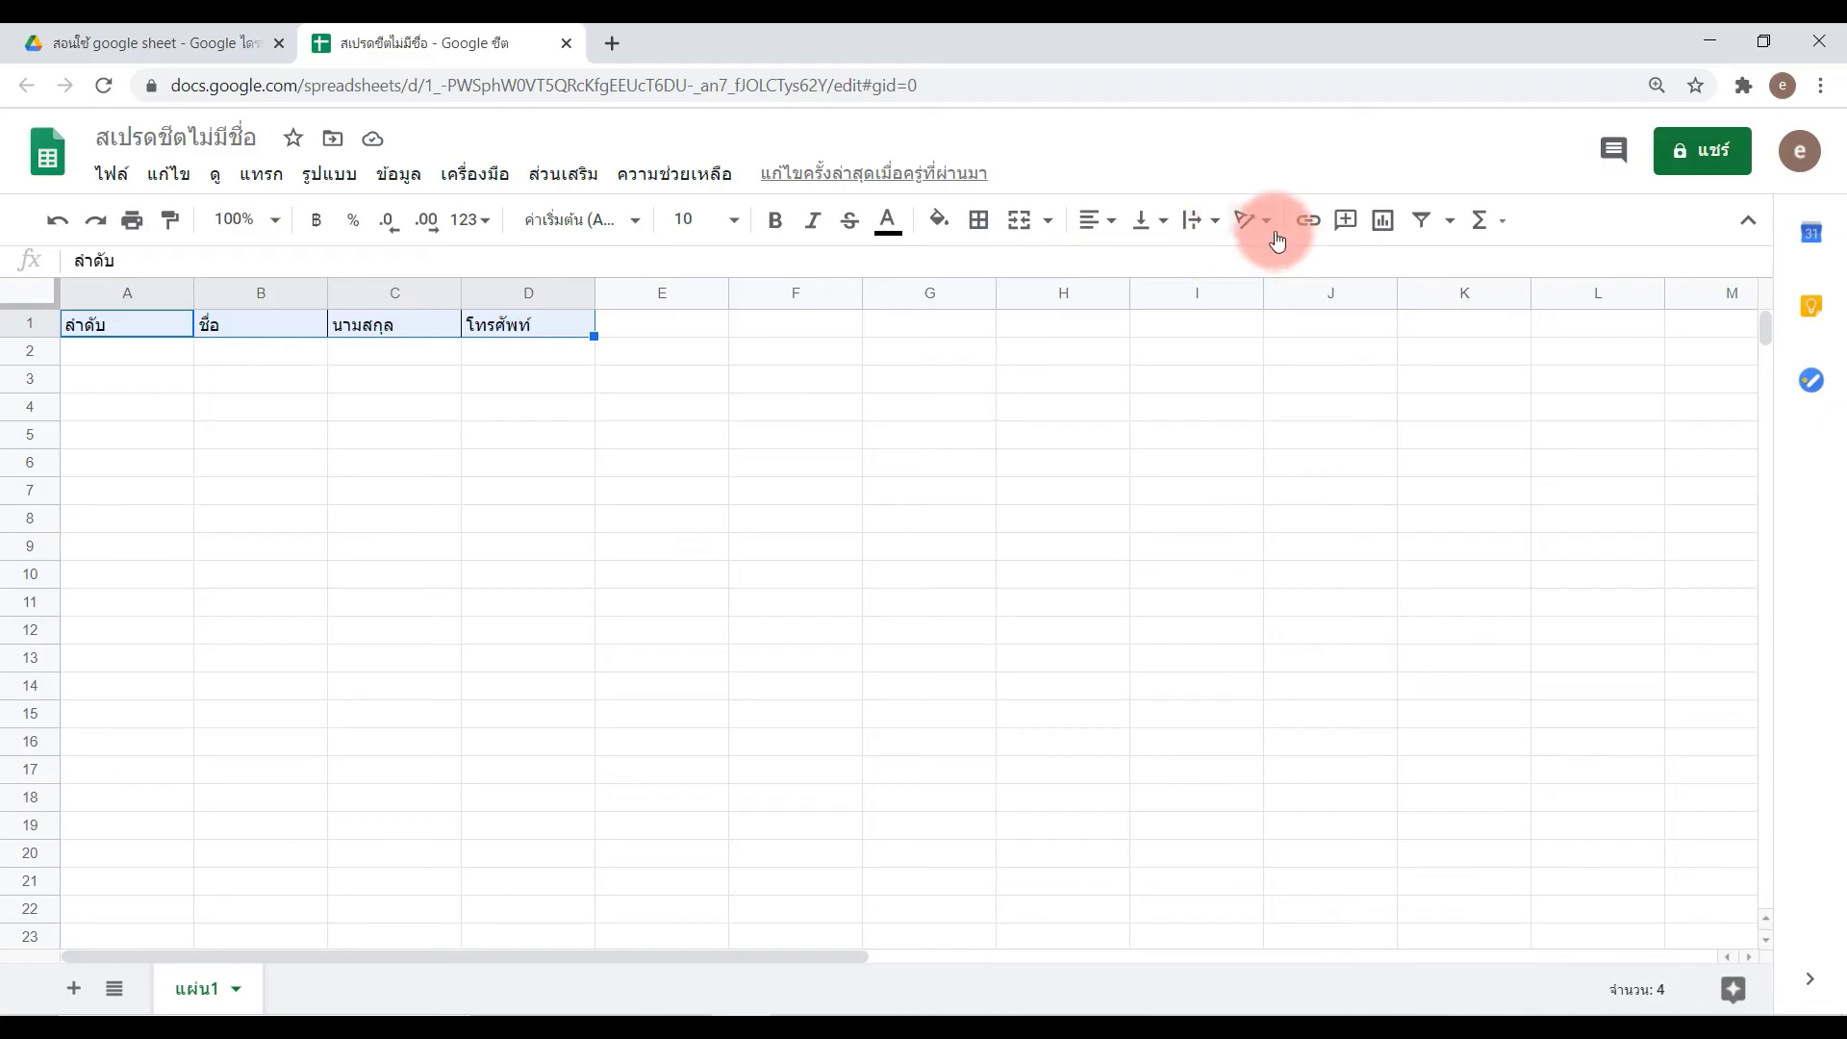
click(769, 231)
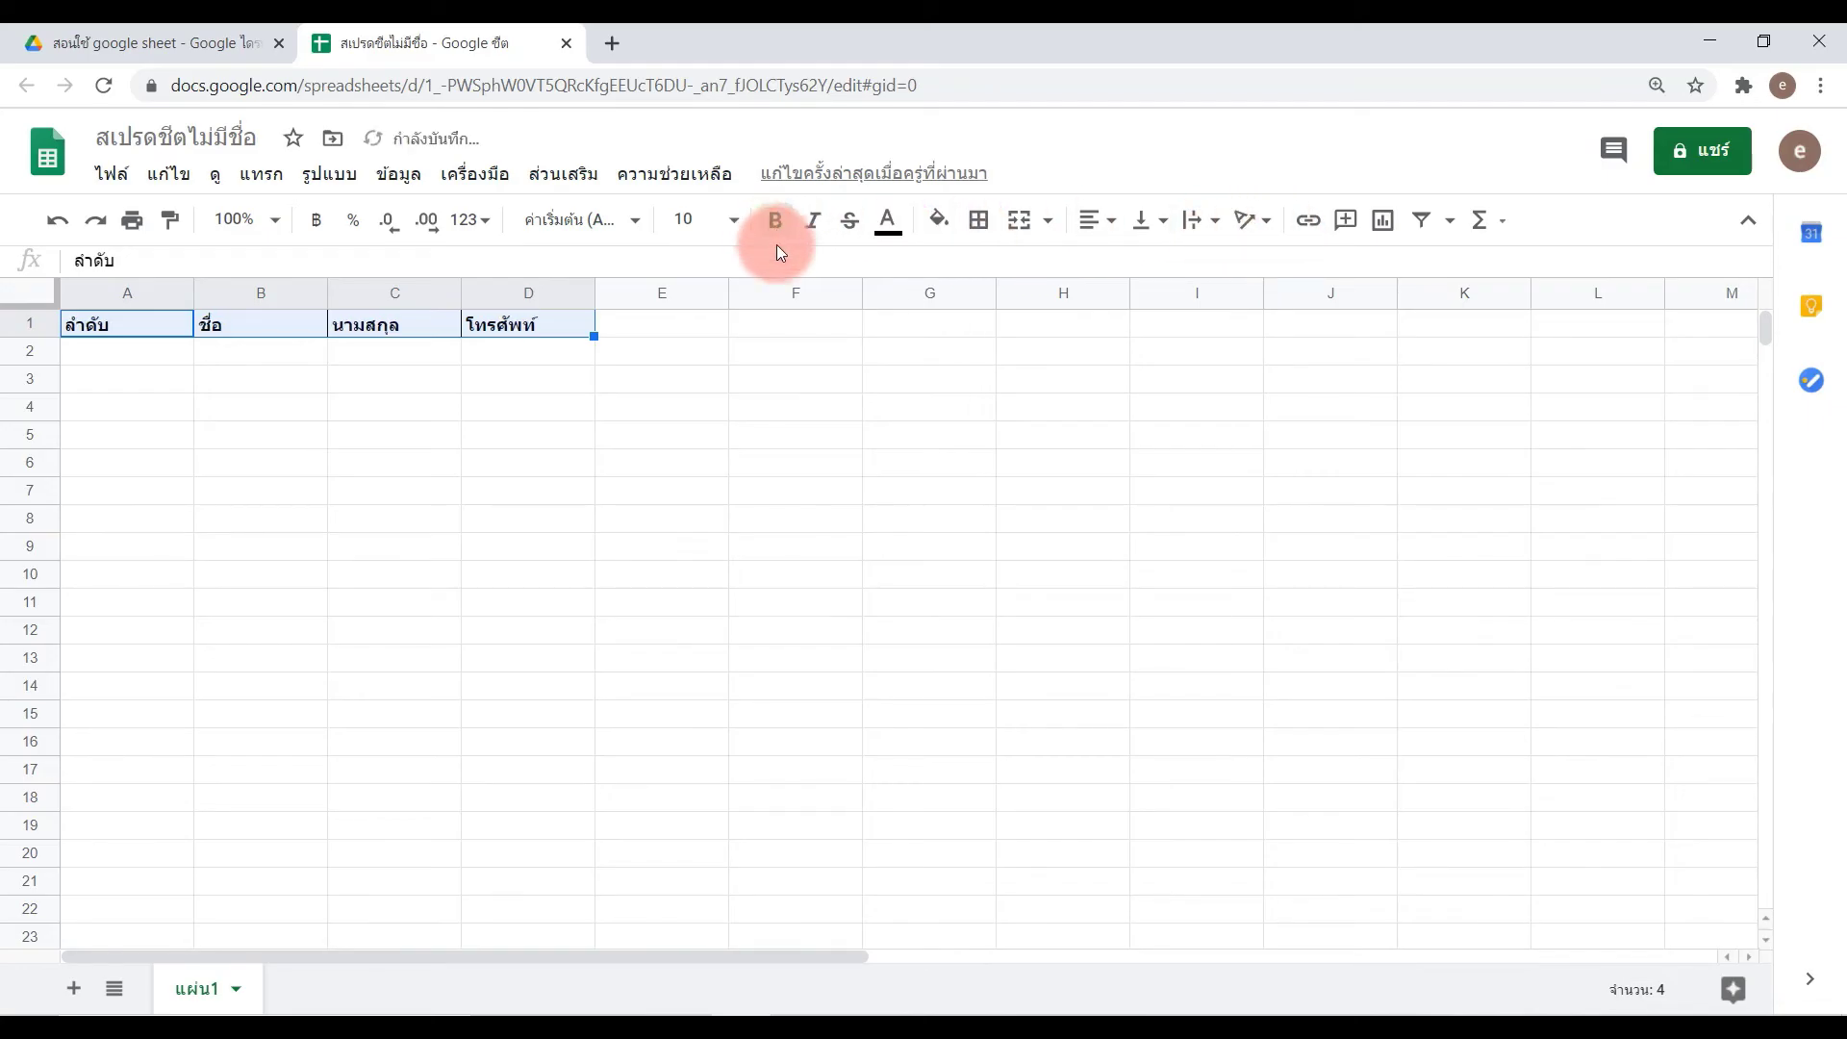
click(938, 219)
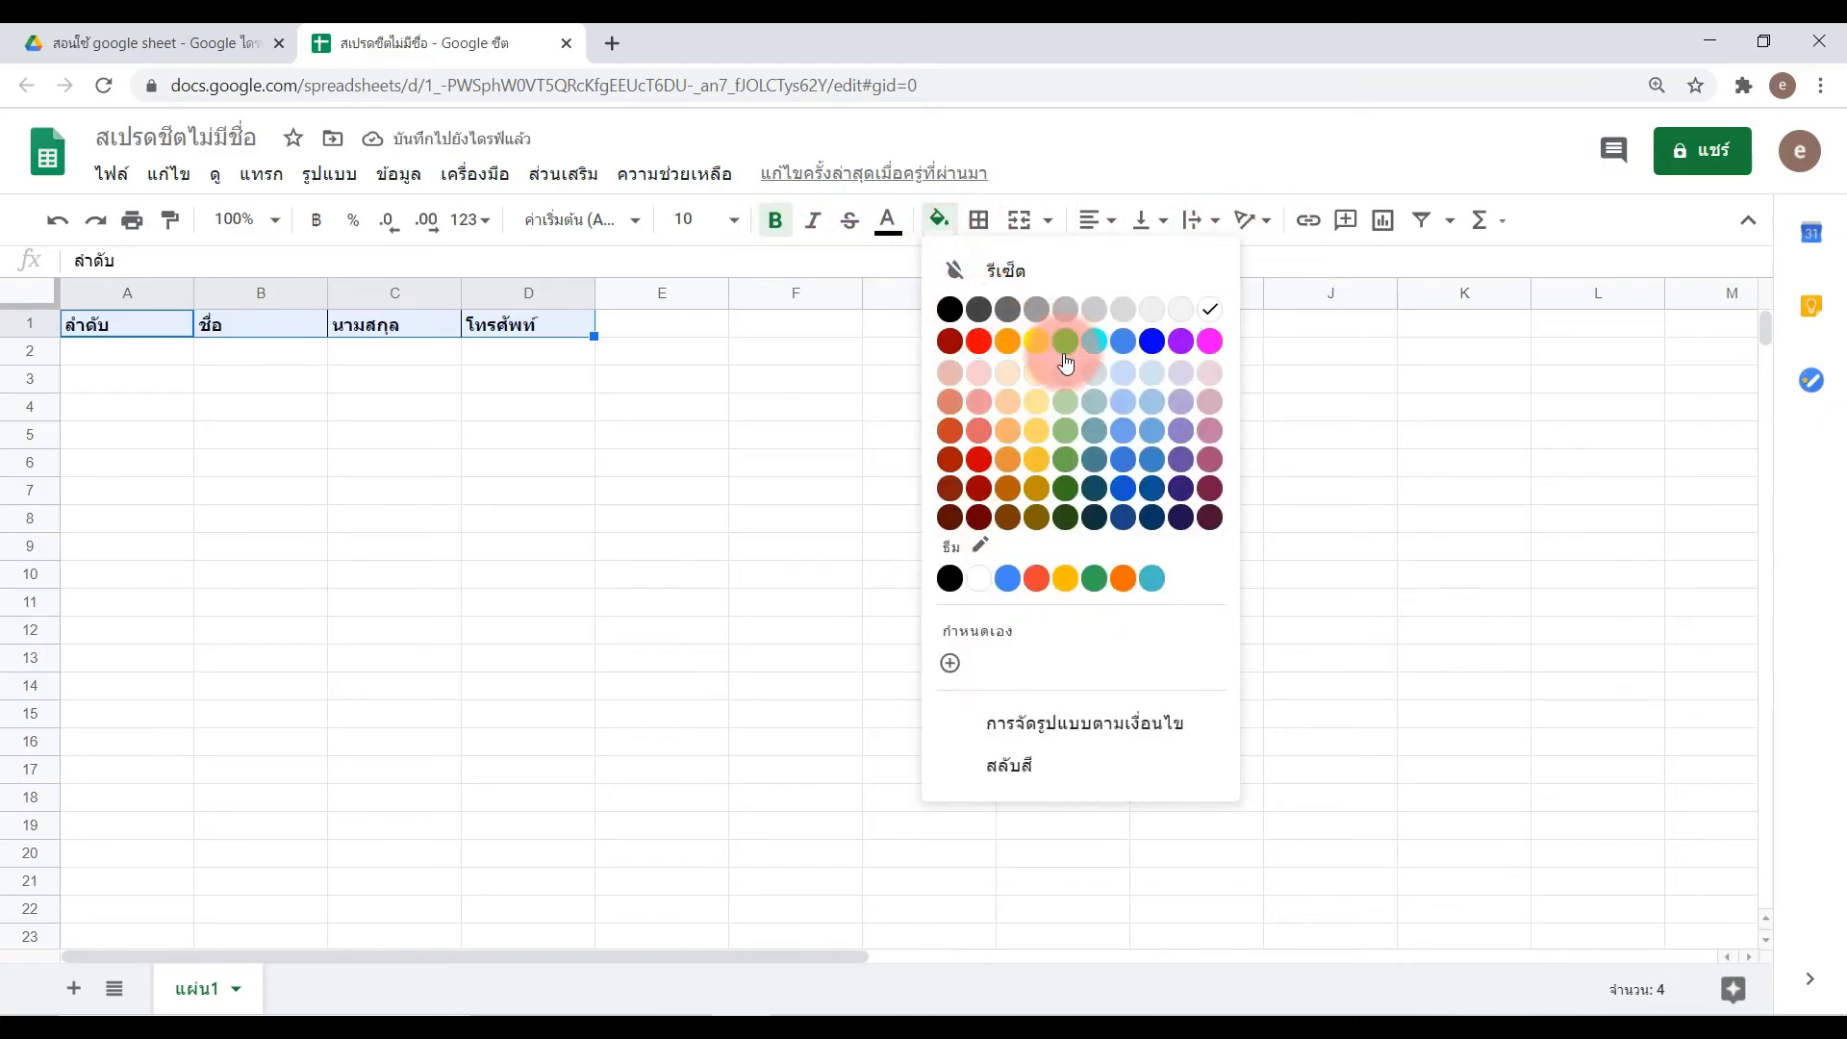
click(1121, 399)
click(791, 493)
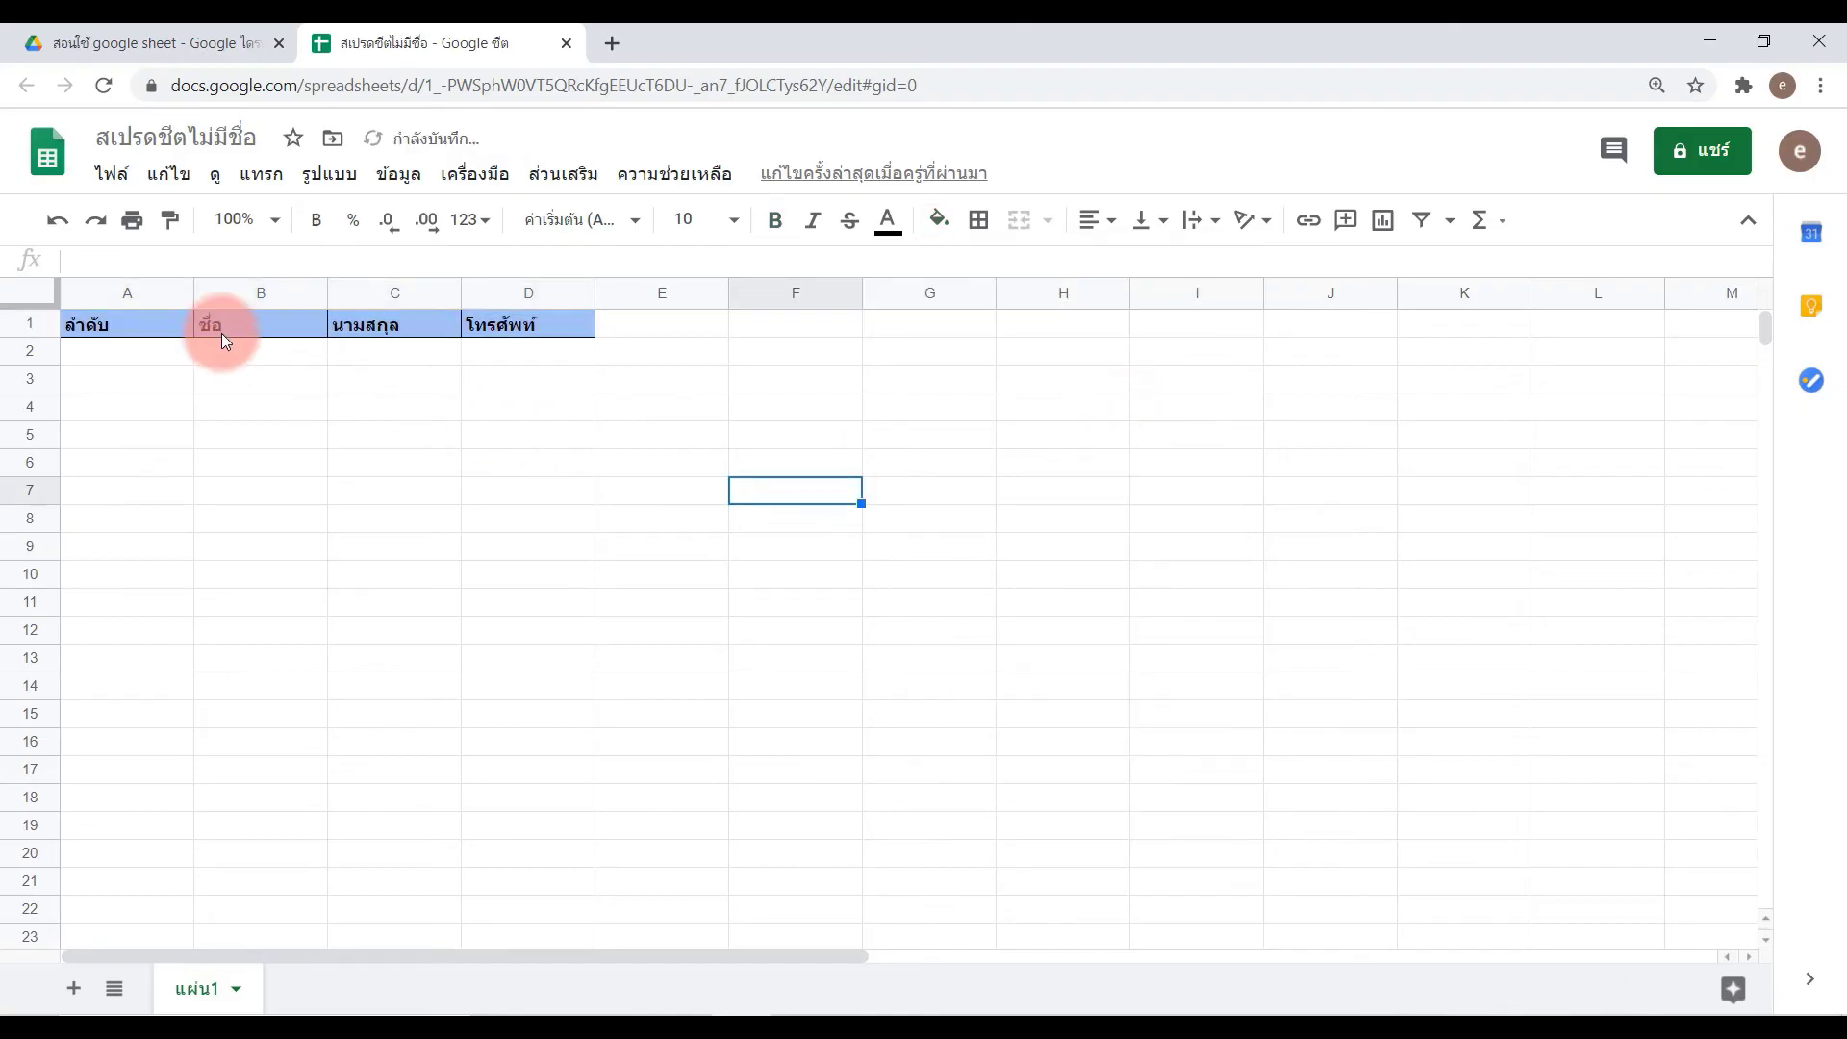
click(149, 346)
Number A2:A11 from 1 to 10 with the fill handle and centre the numbers.
text(1)
key(Return)
text(2)
key(Return)
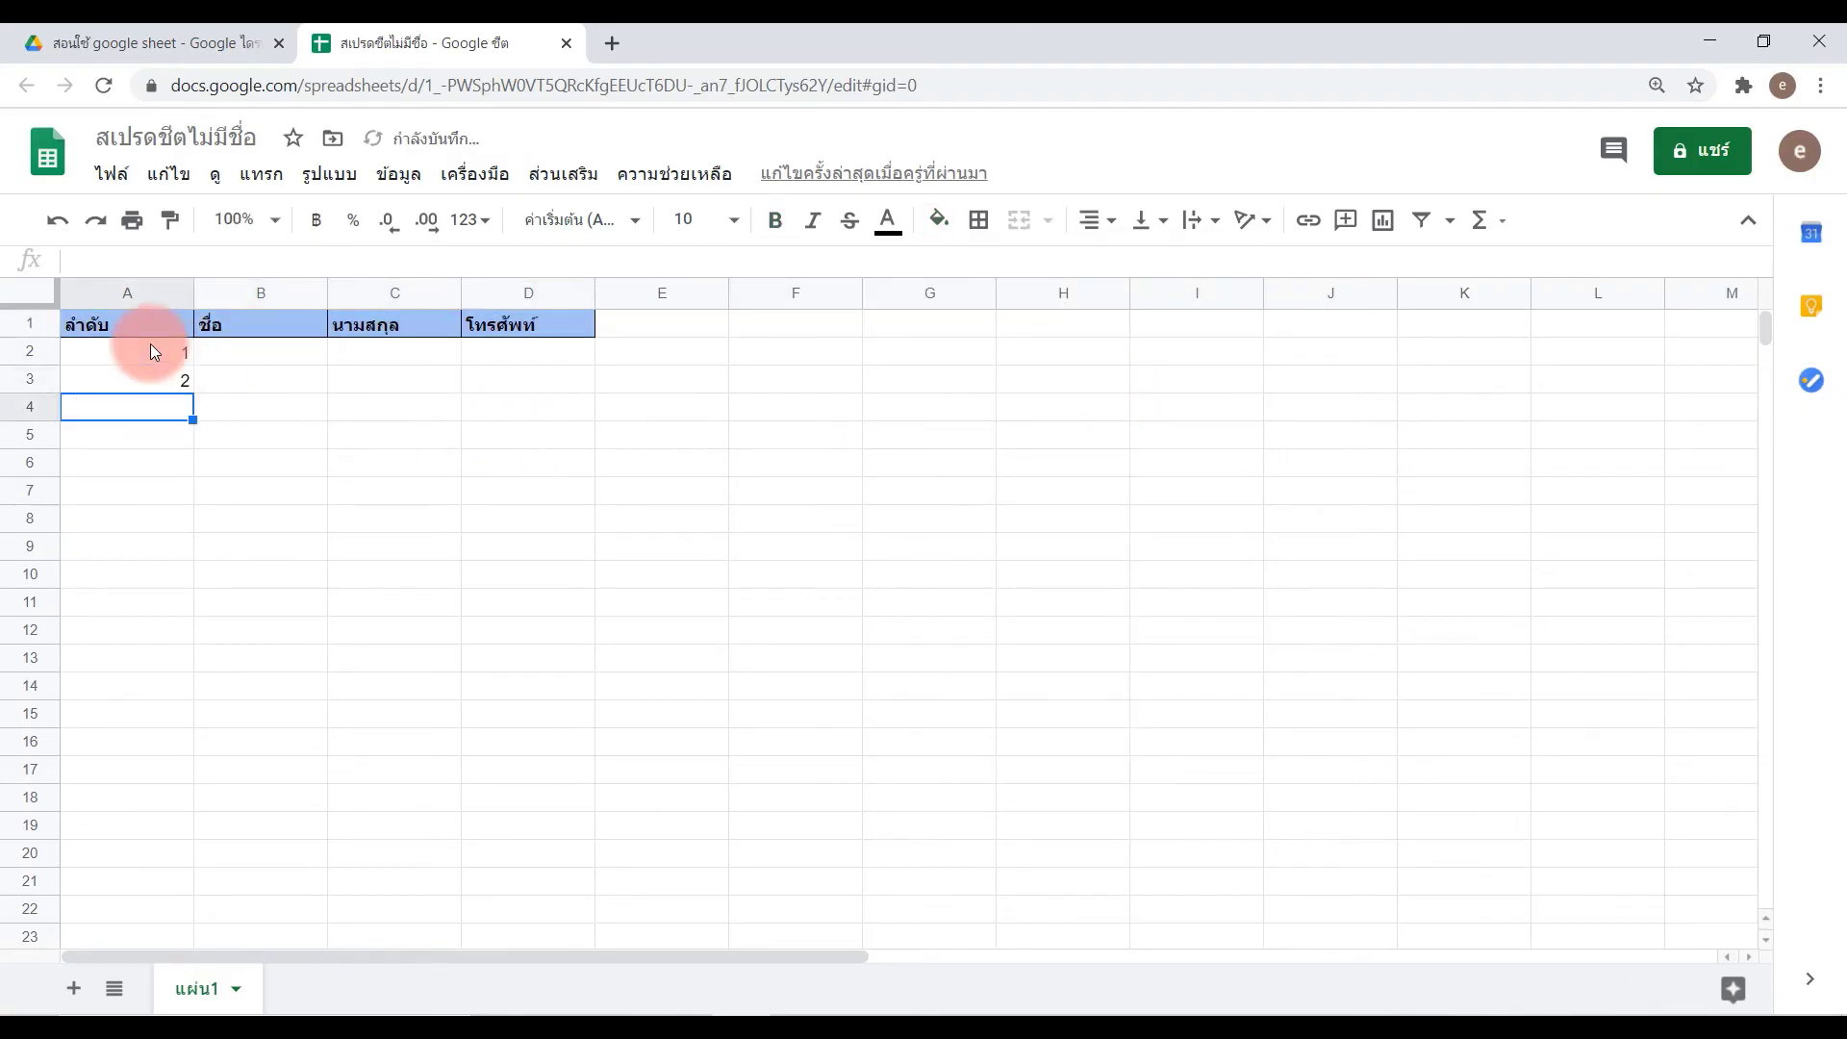
drag(150, 352, 177, 599)
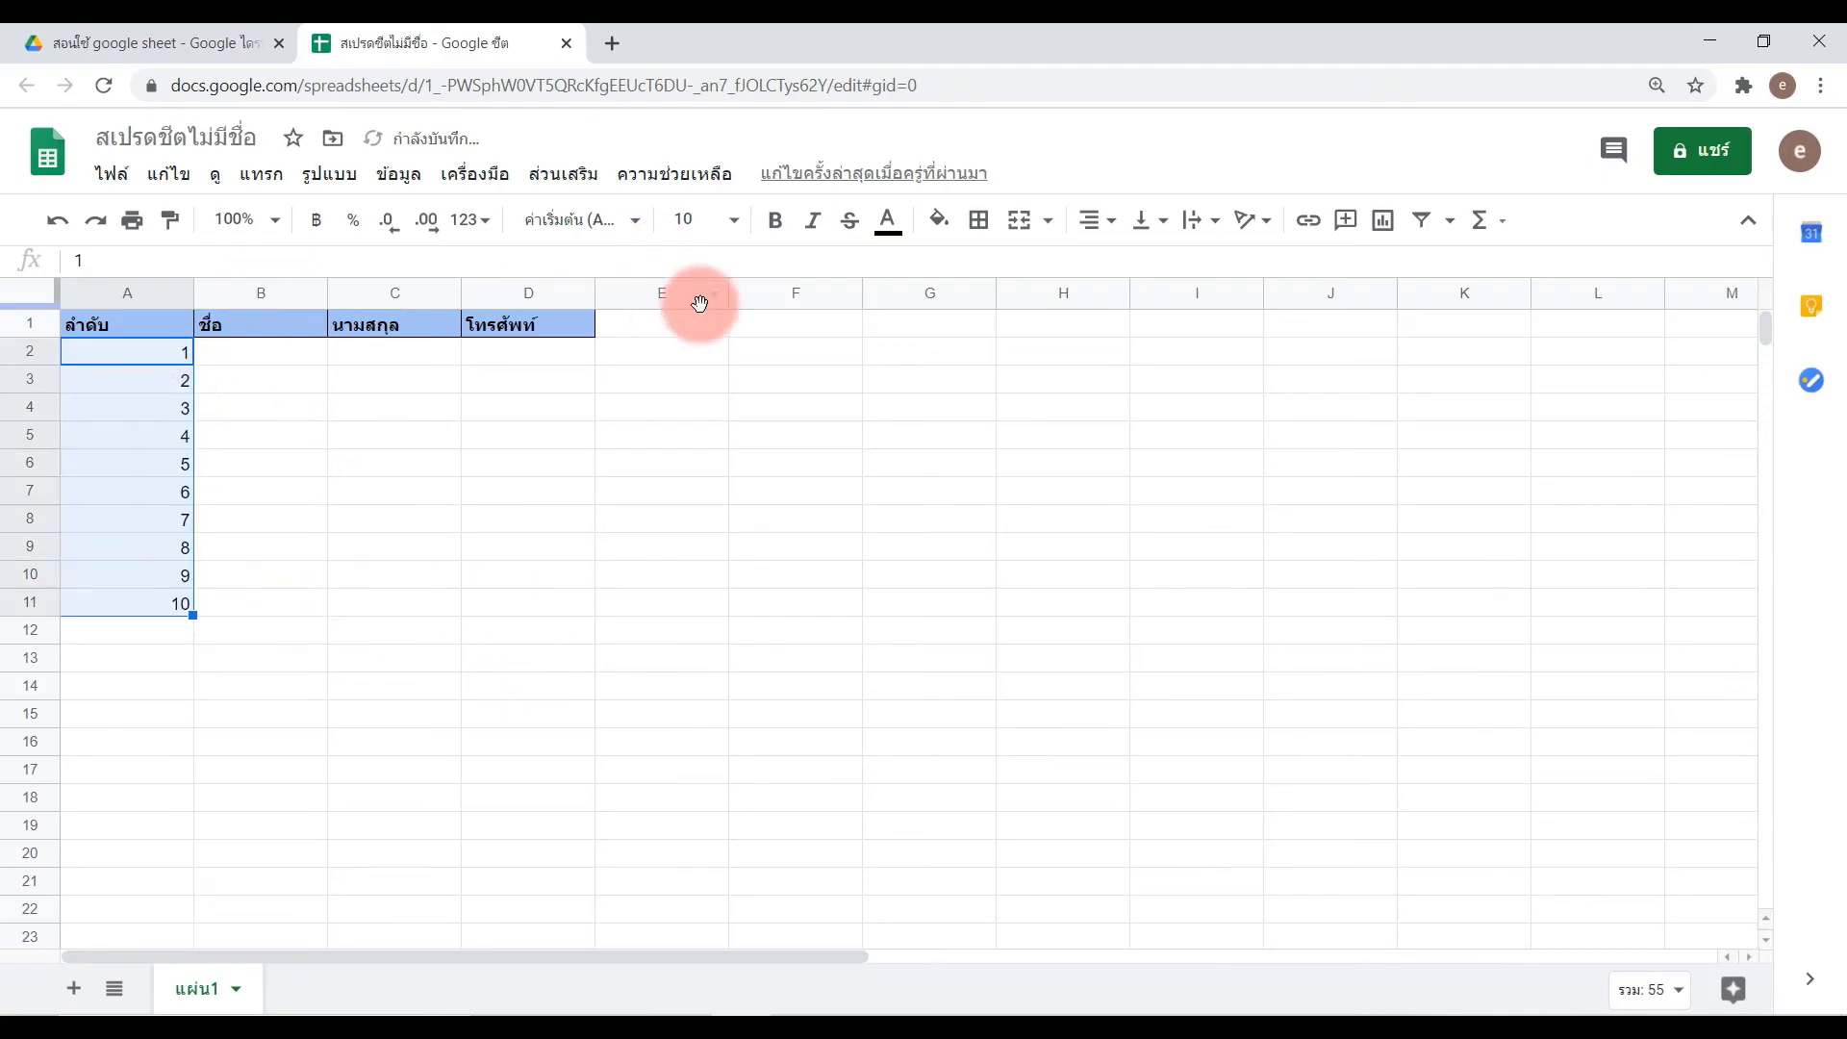
click(1099, 221)
click(1123, 255)
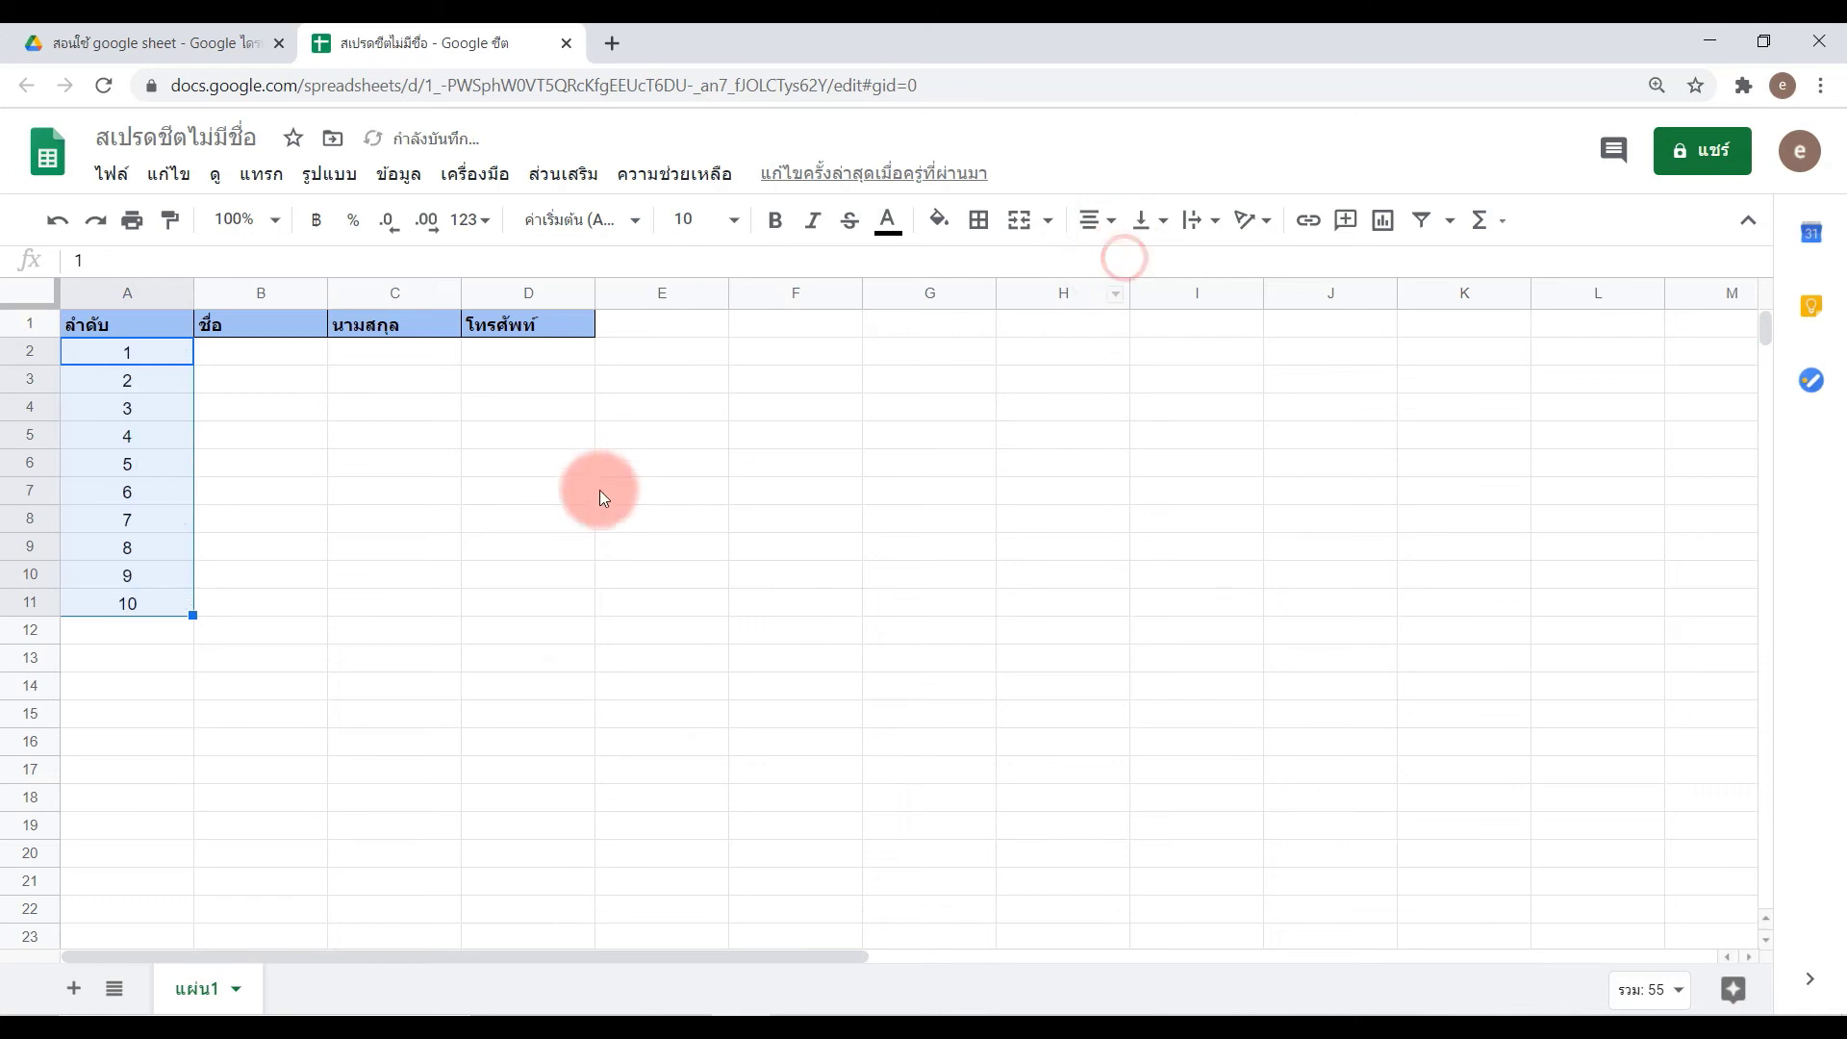
click(402, 475)
Enter four sample names into B2:B5.
click(257, 358)
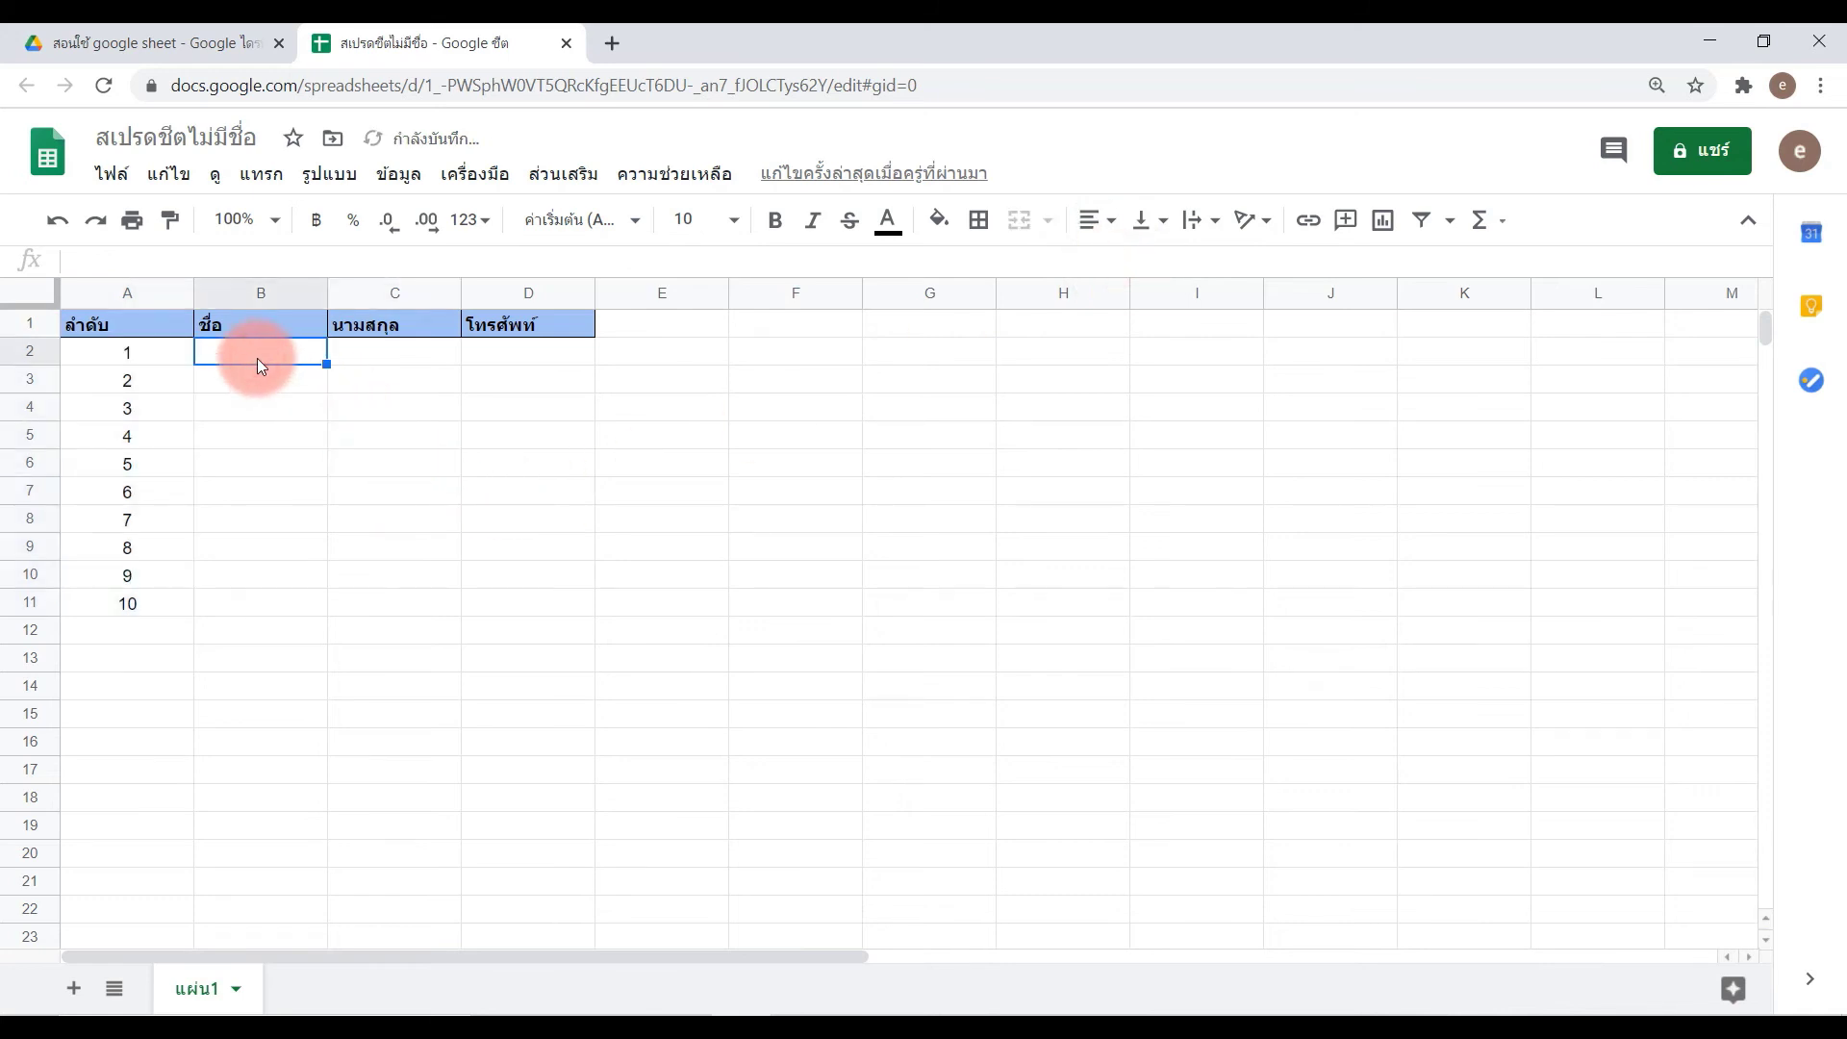
text(นาย ก)
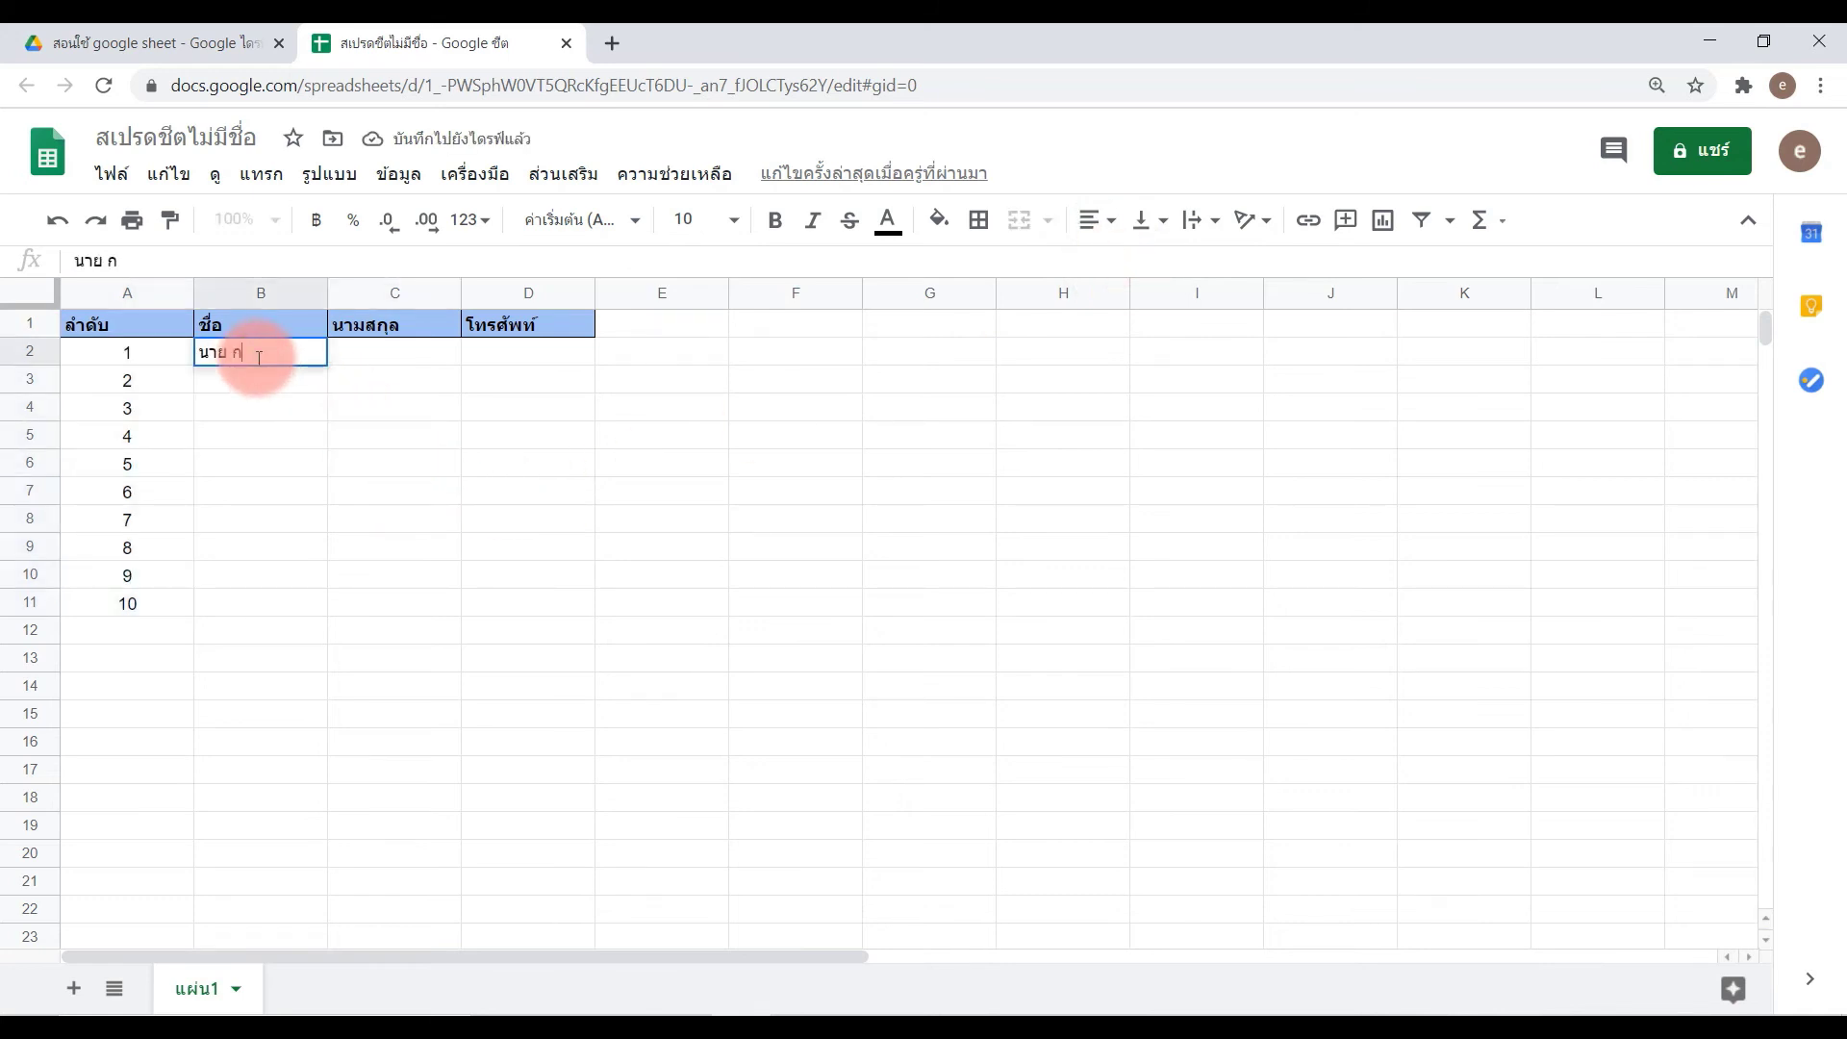
key(Return)
text(นาย ข)
key(Return)
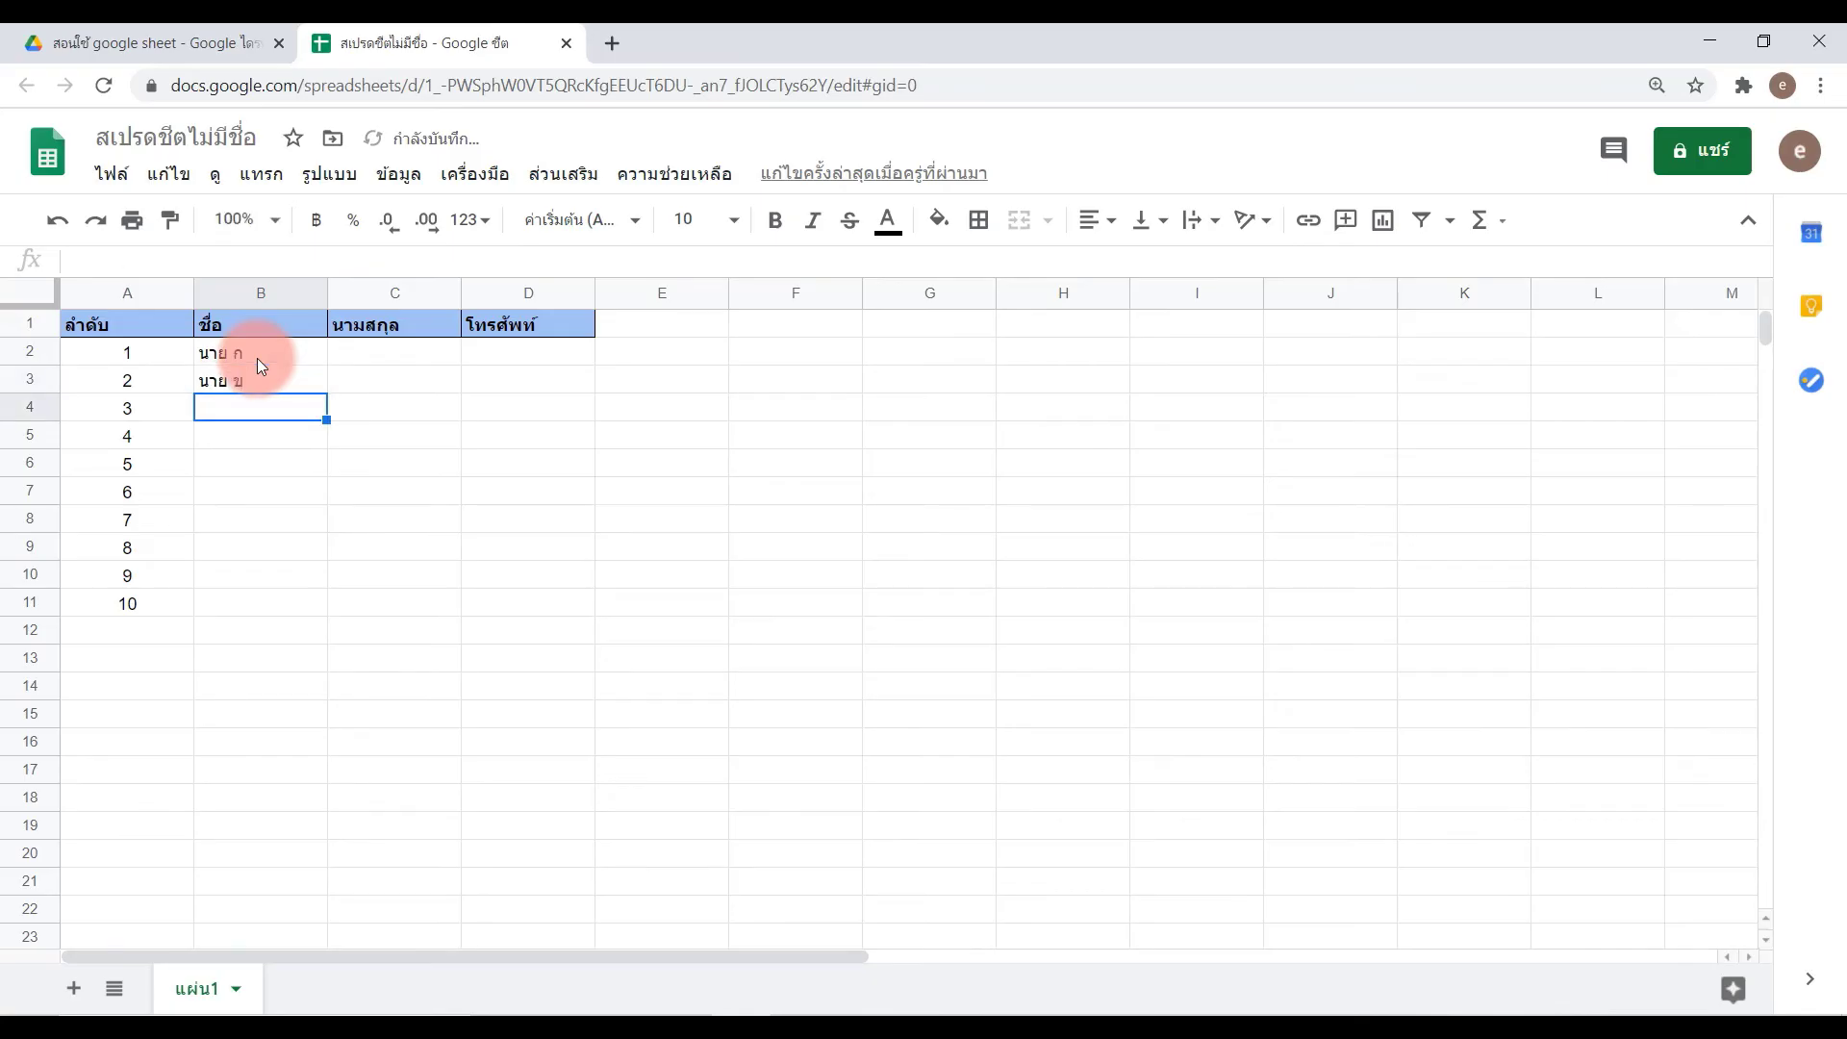
text(นาย ค)
key(Return)
text(นา)
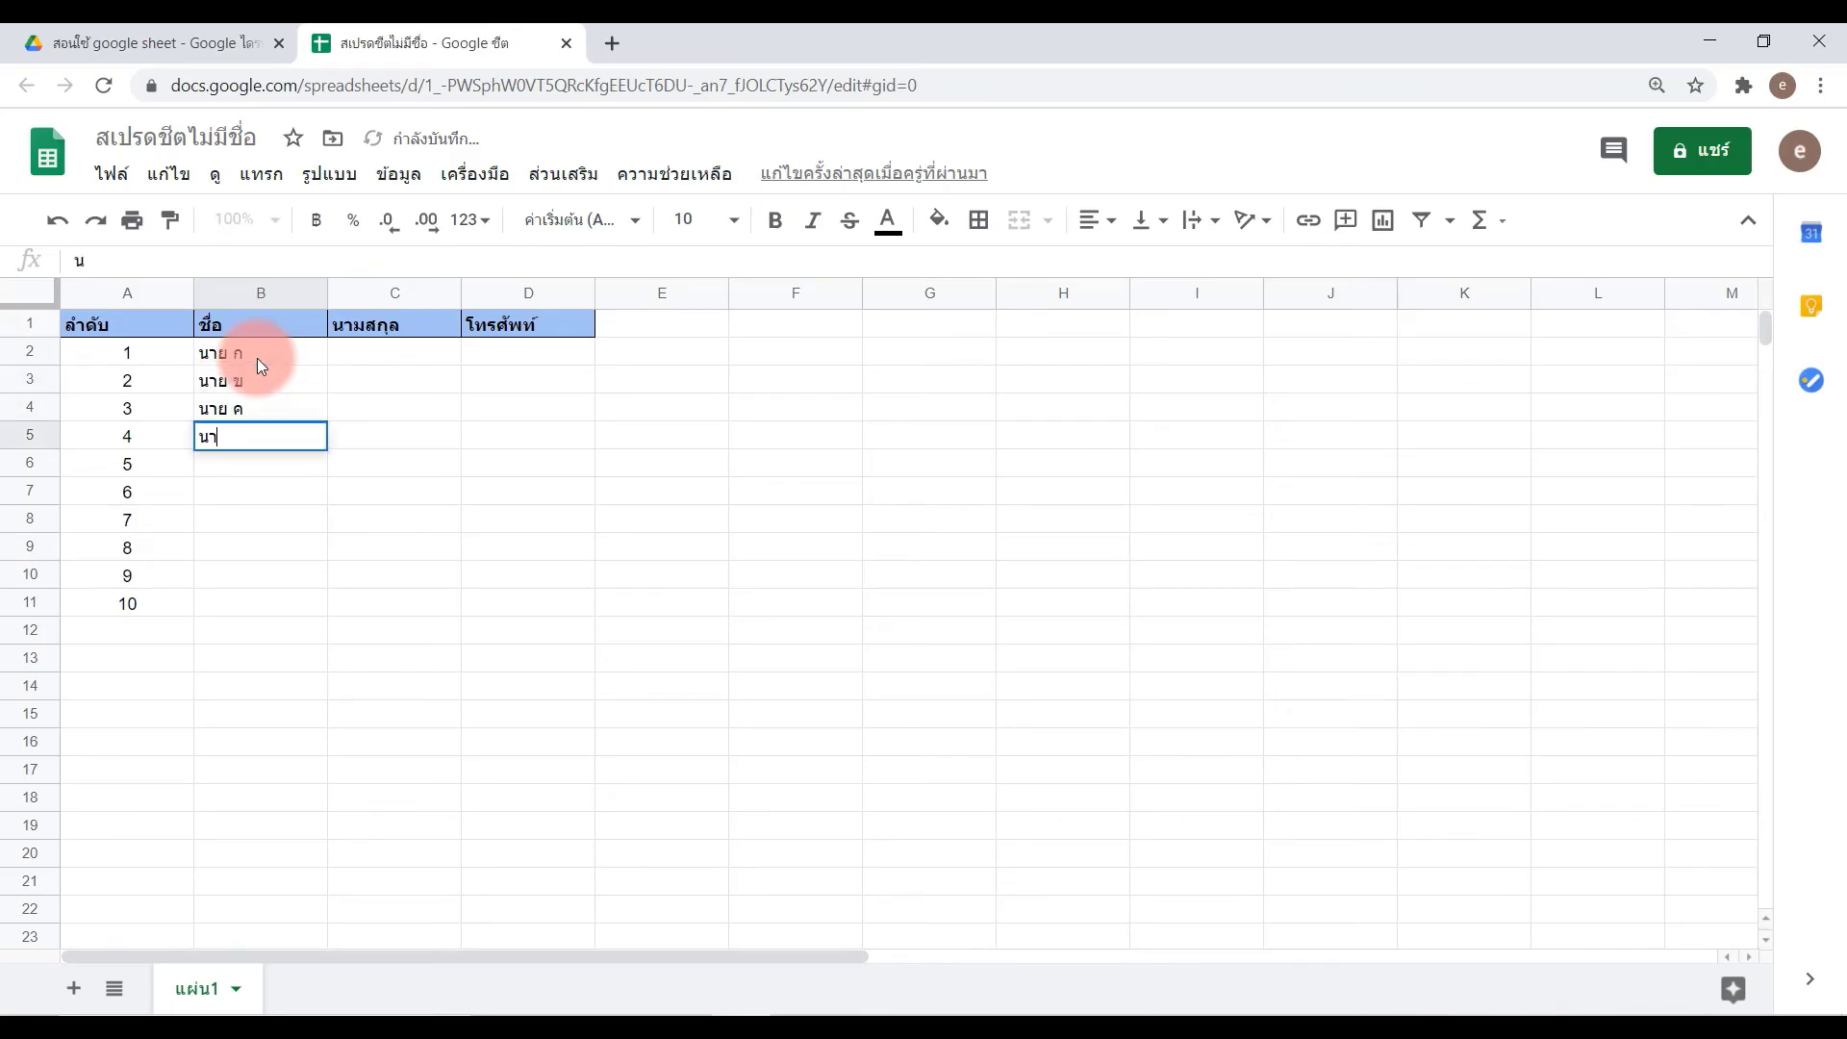
text(งสาว ง)
key(Return)
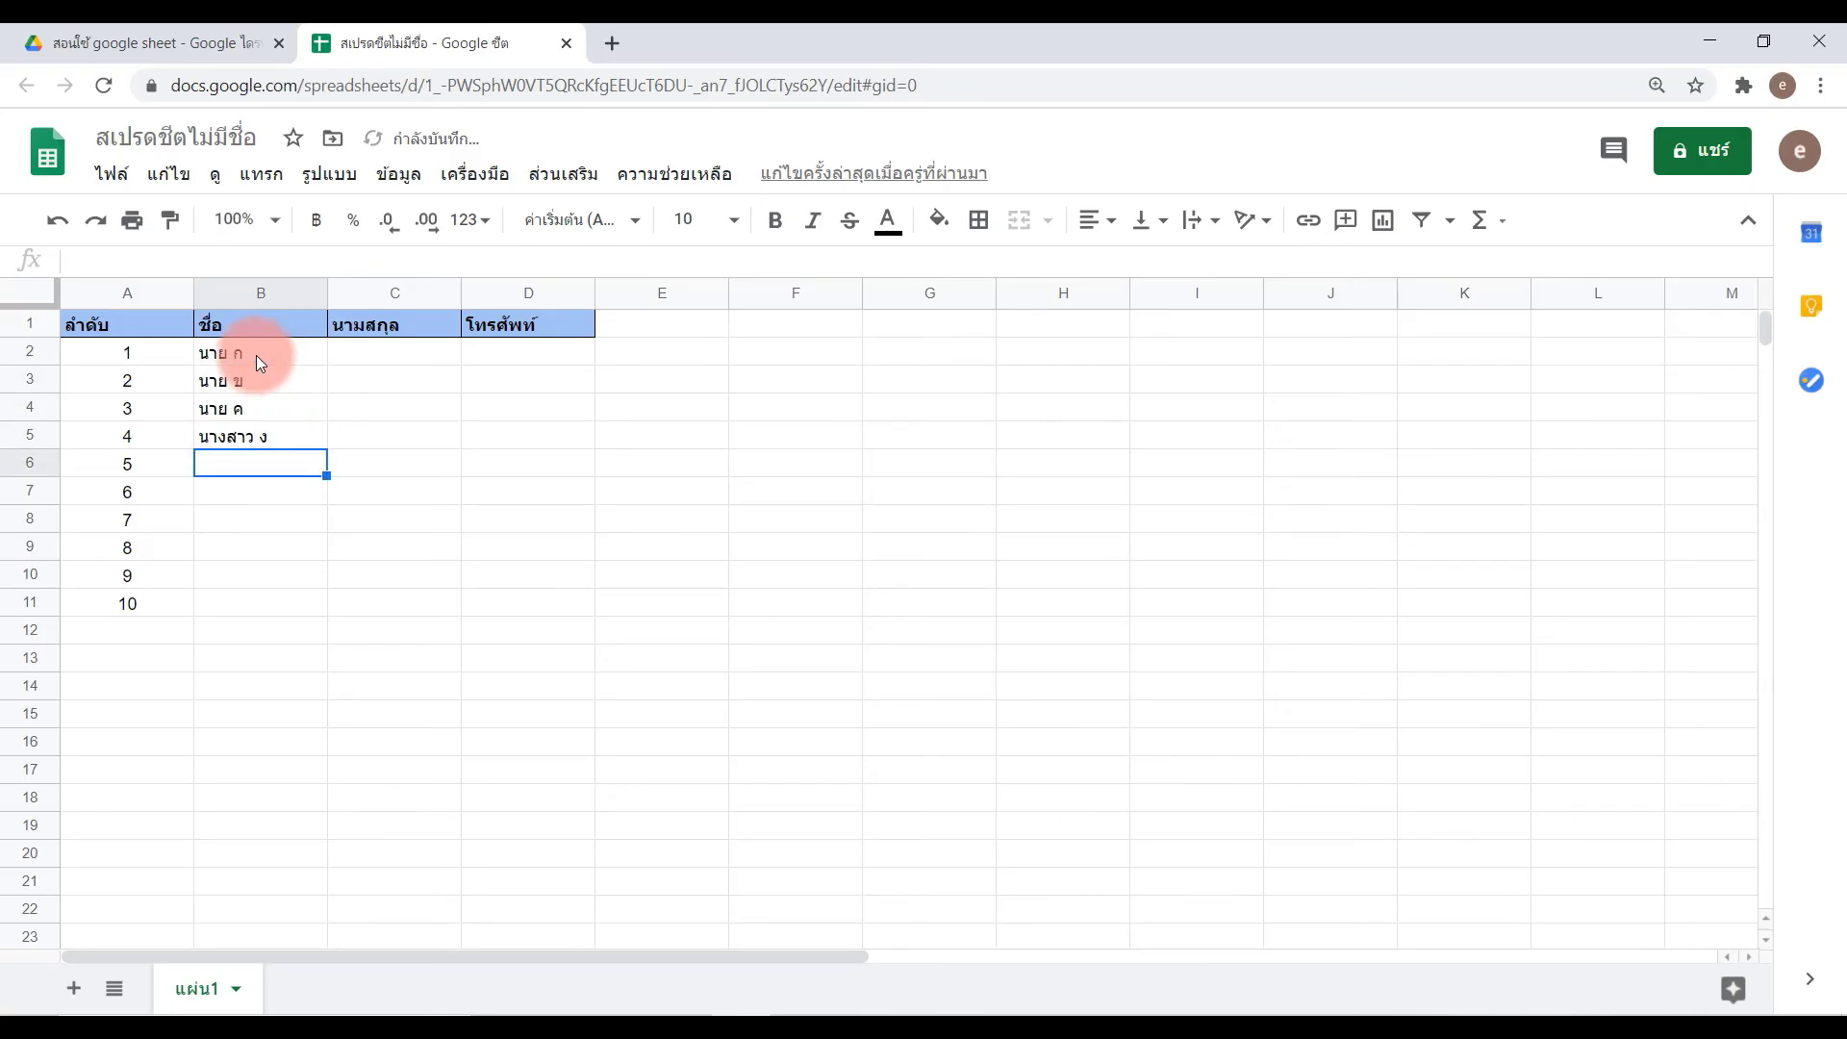
click(408, 356)
click(515, 361)
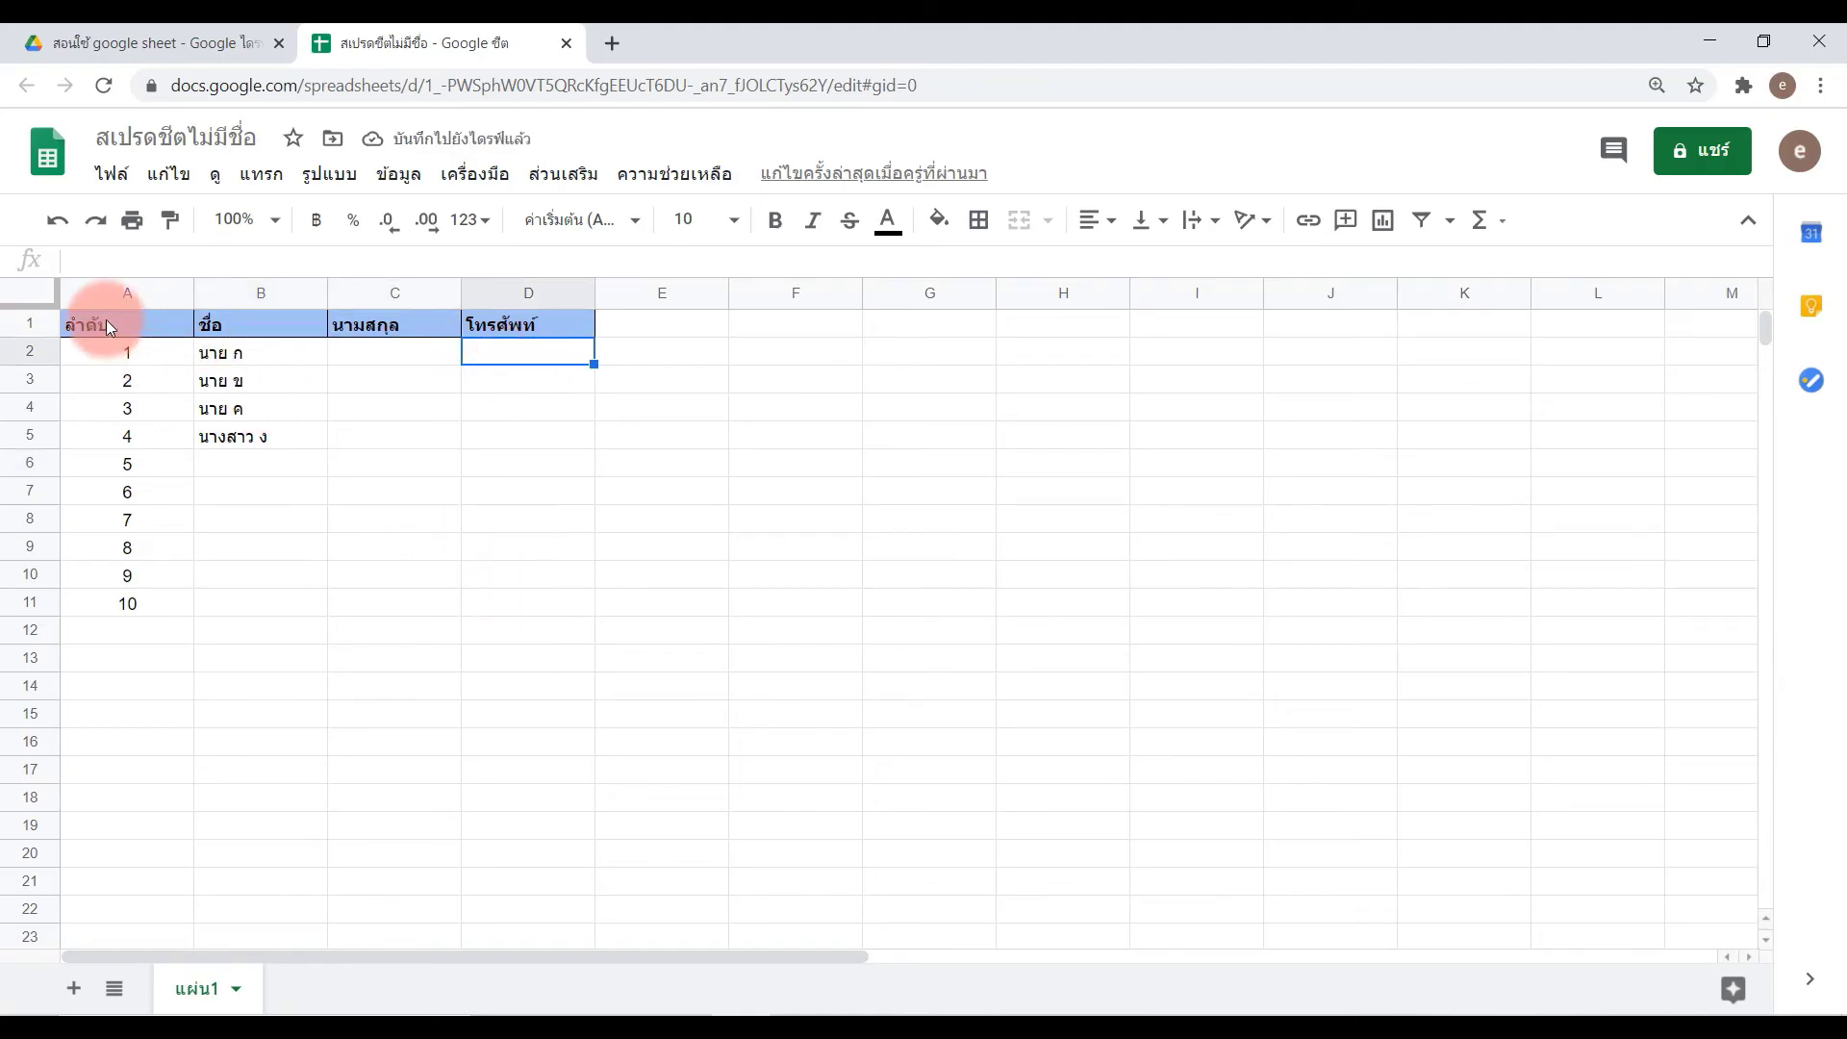
Apply All borders to every cell of the name table A1:D11.
drag(106, 327, 562, 603)
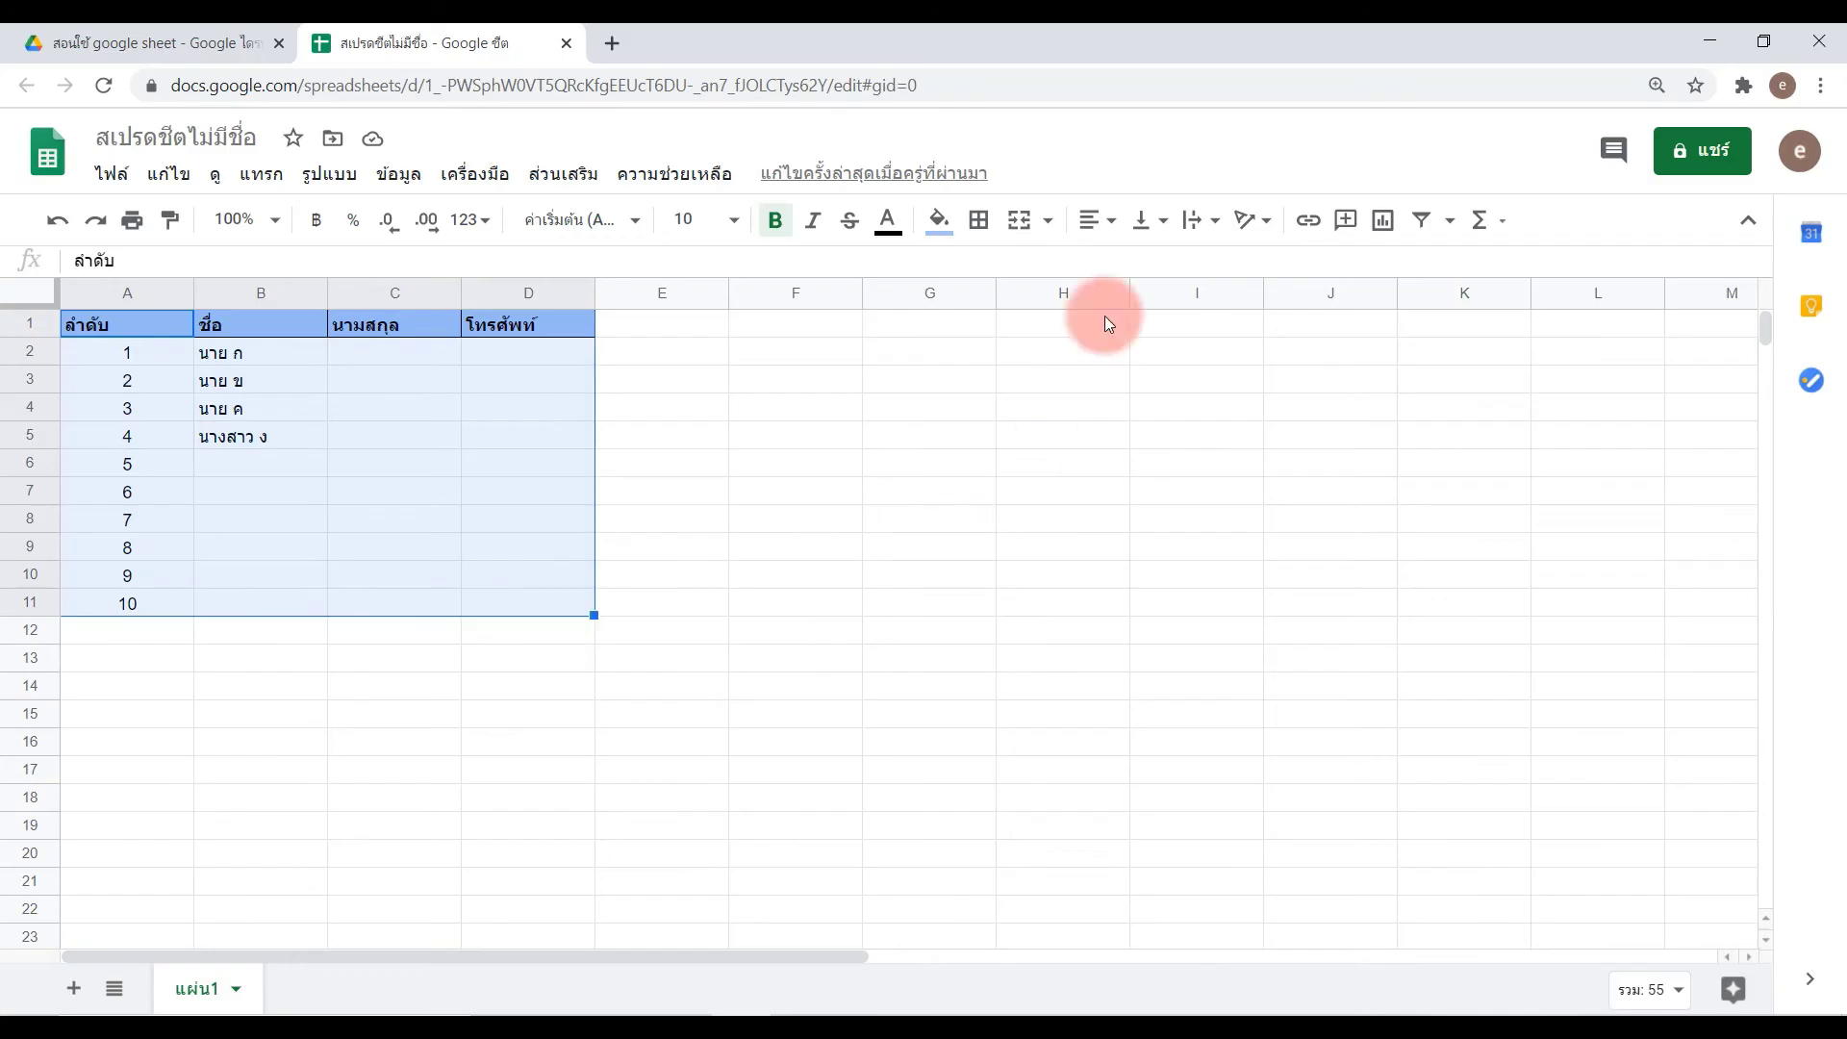
click(998, 228)
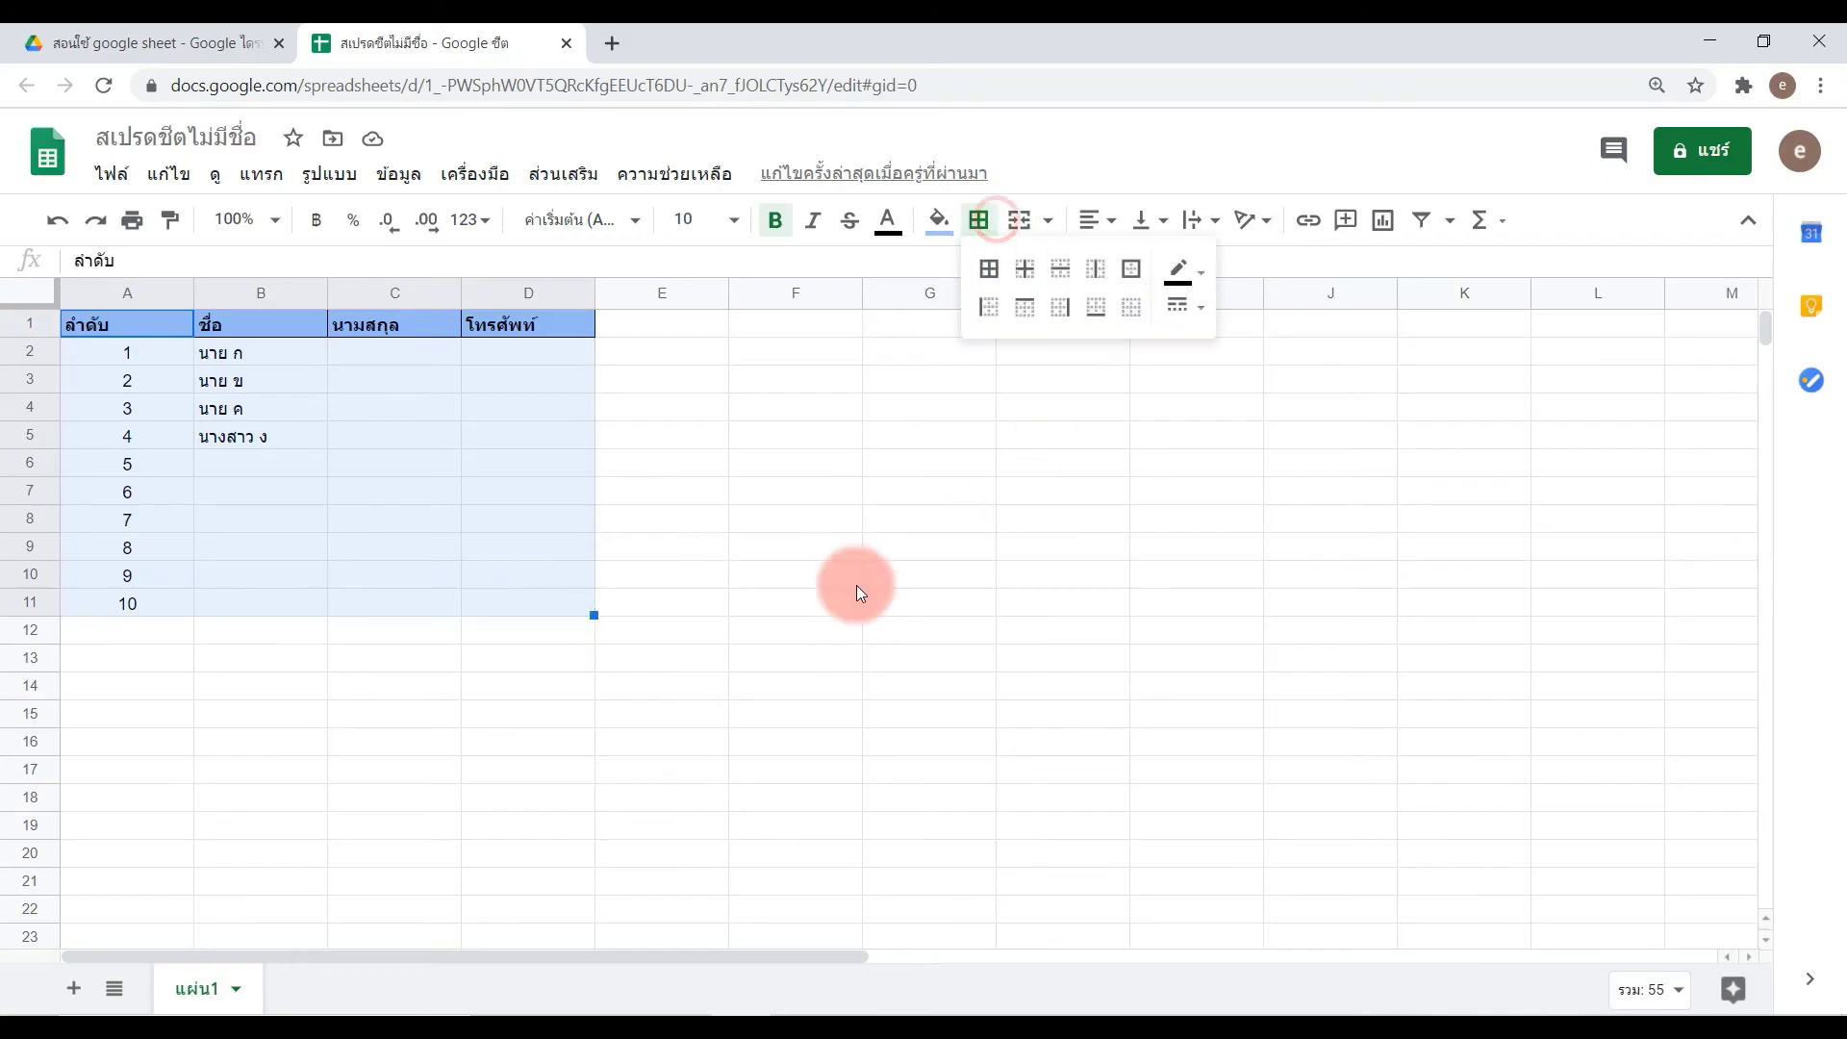
click(989, 268)
click(835, 747)
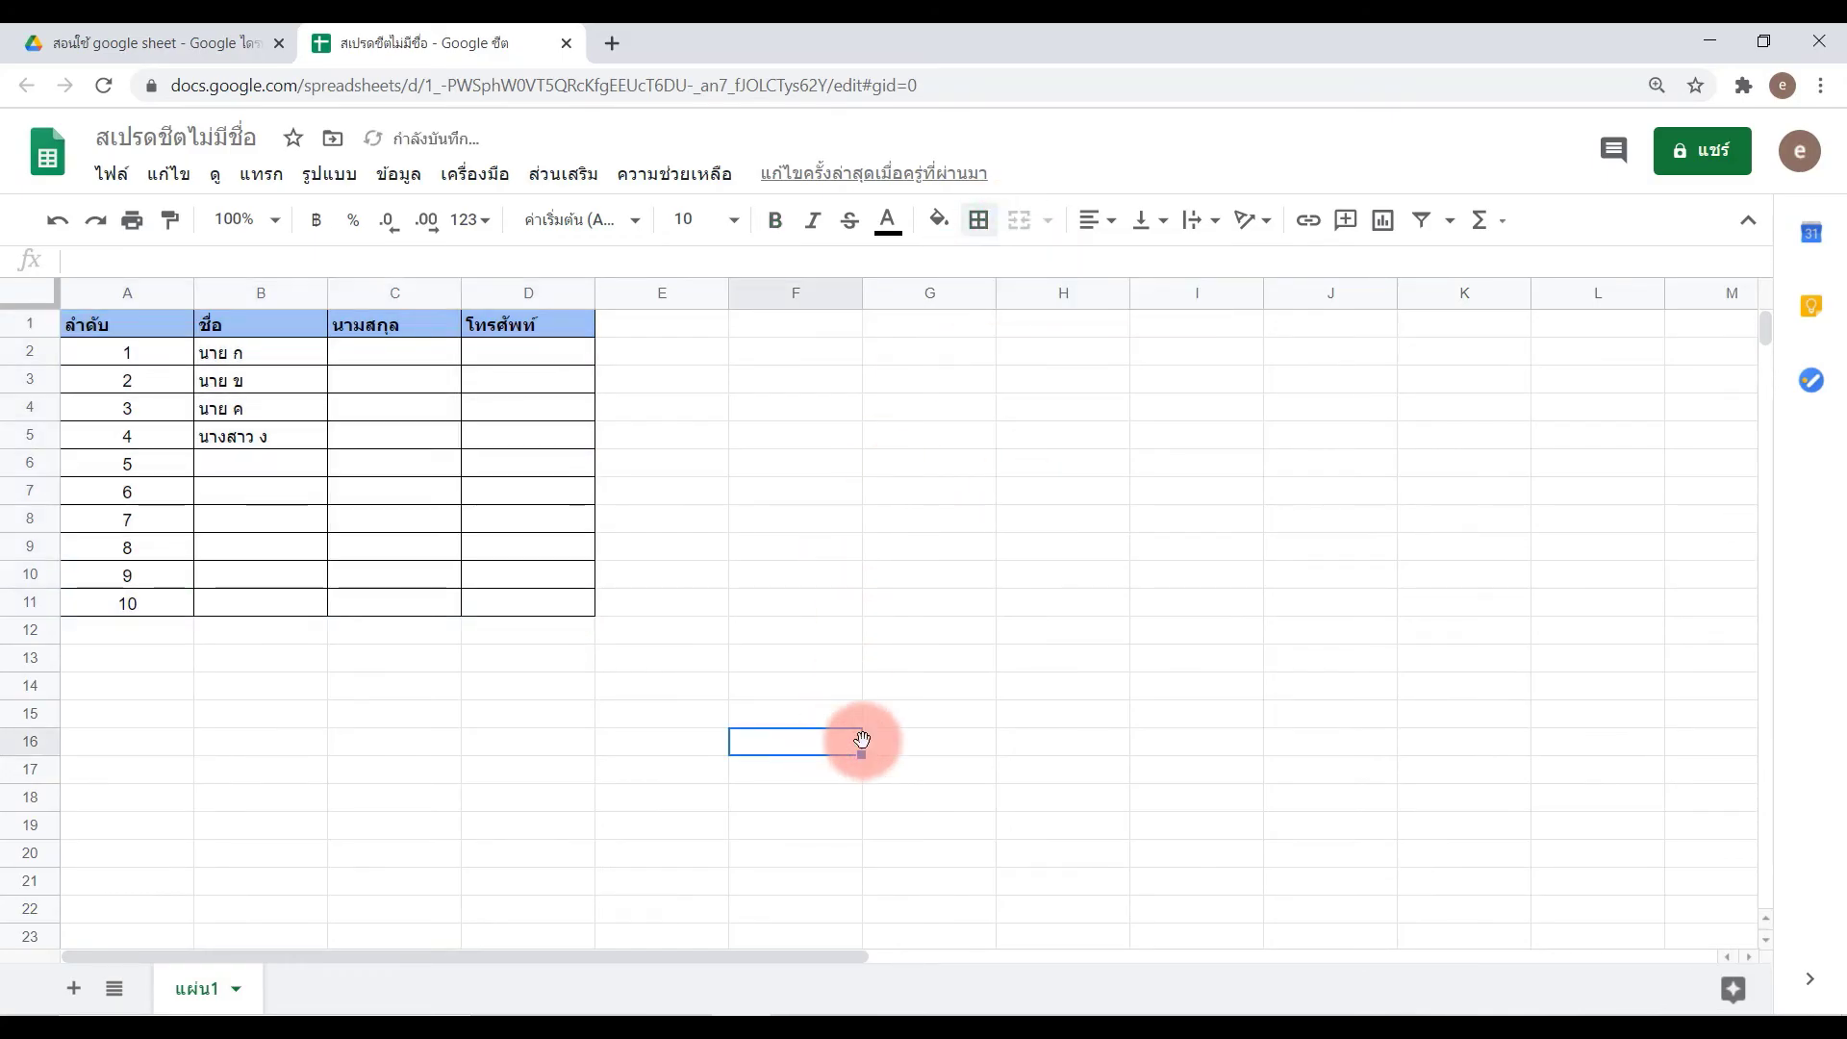
Enter the headers ลำดับ, รายการสินค้า, ราคา/หน่วย, ราคา and รวม across F1:J1.
click(662, 328)
click(760, 333)
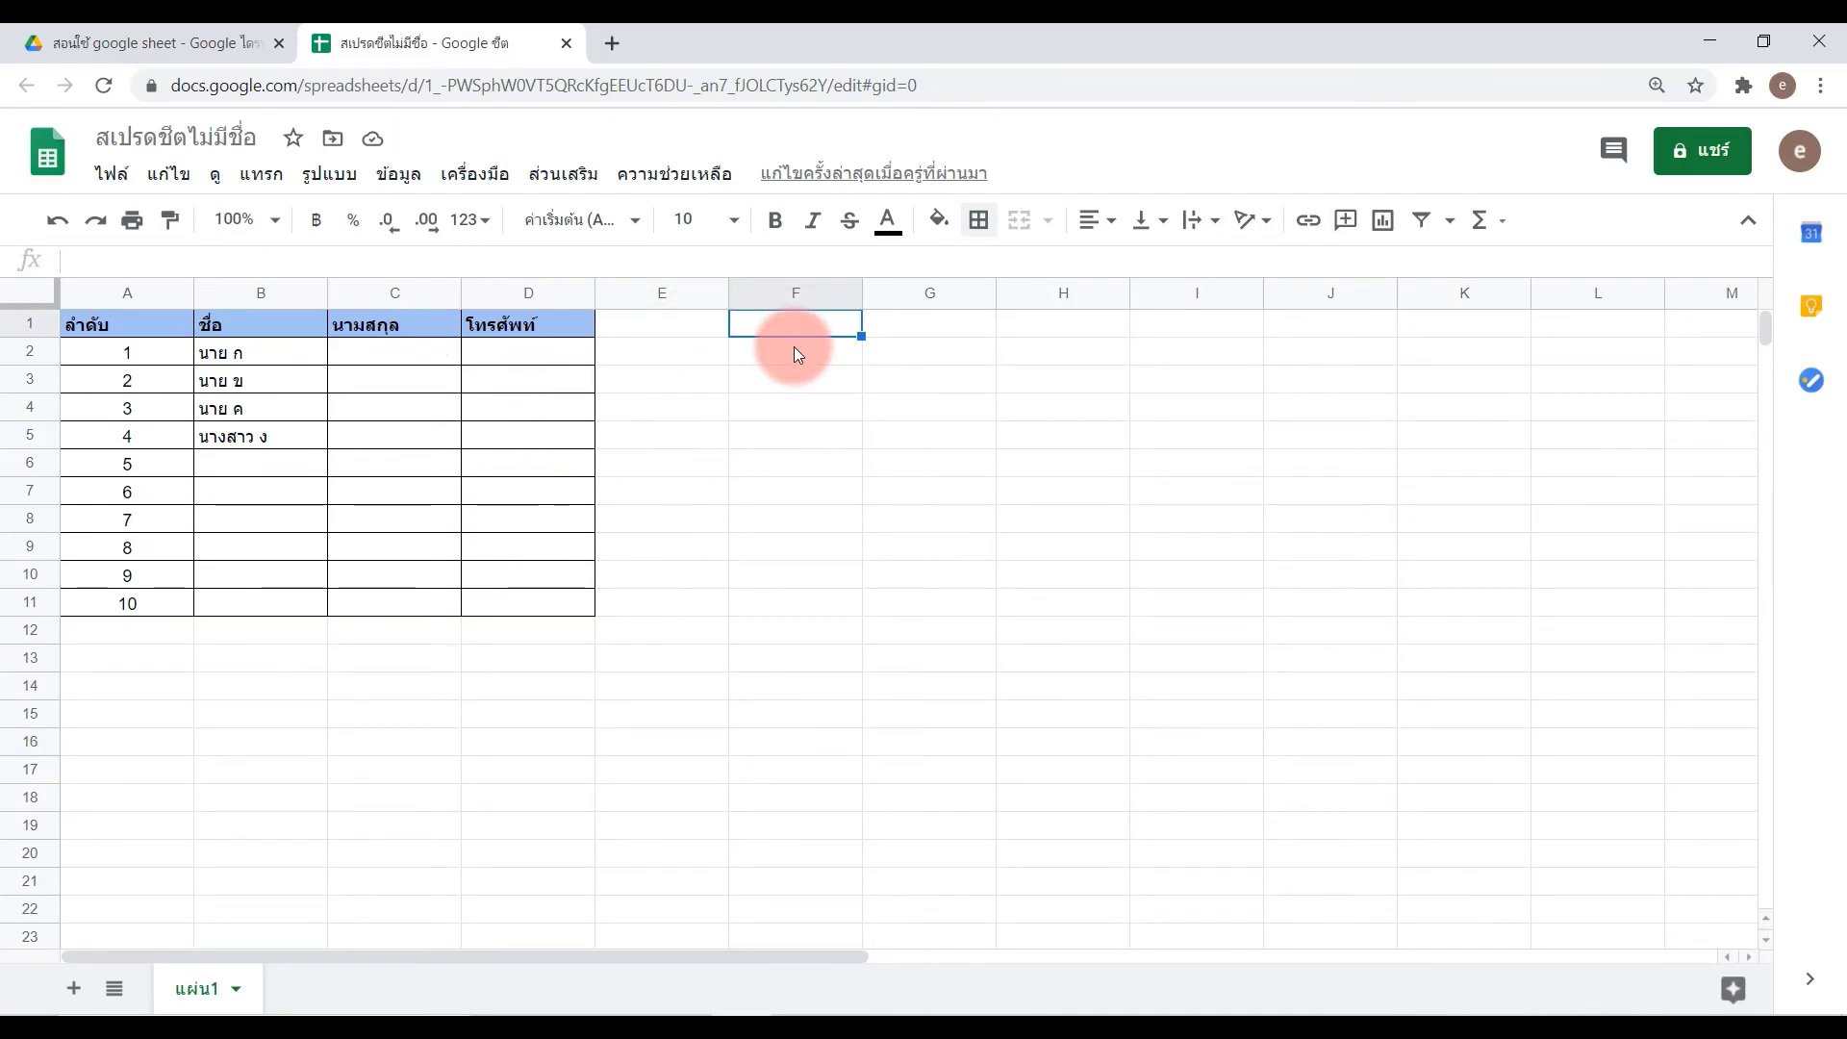
text(รา)
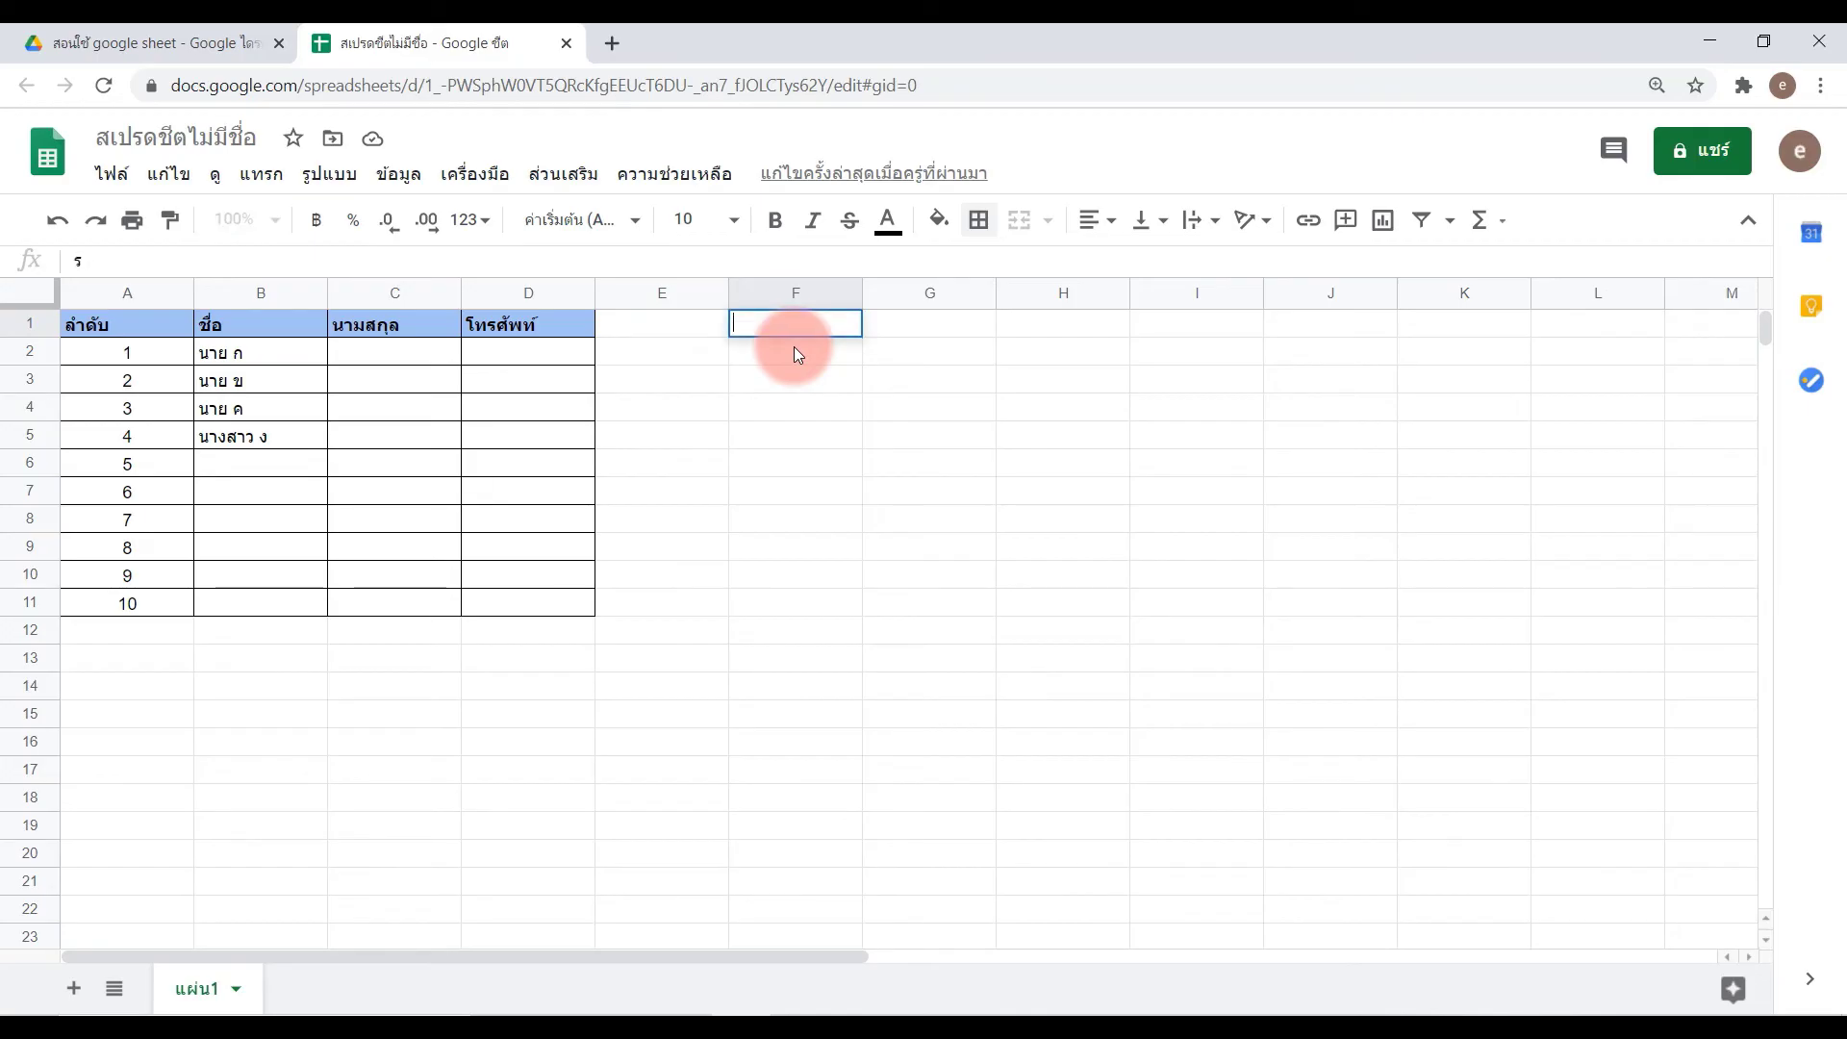
text(ส)
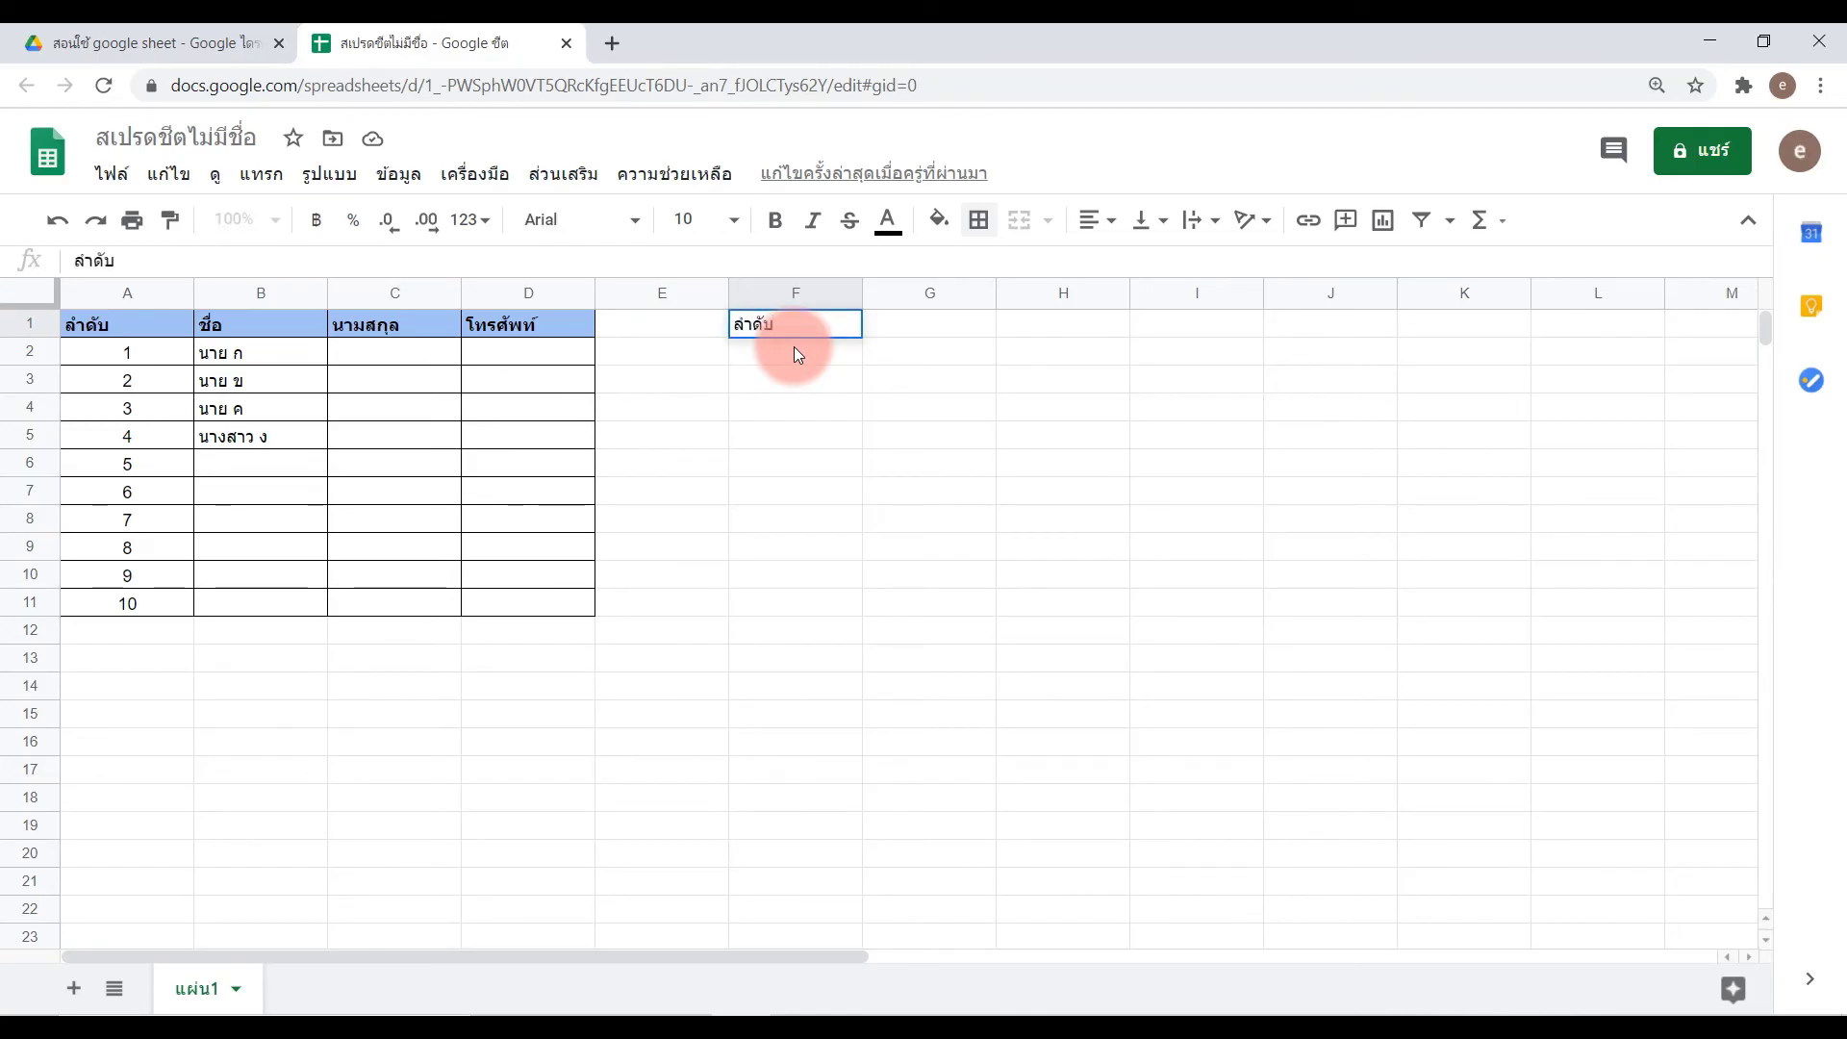
key(Tab)
text(รายการสิน)
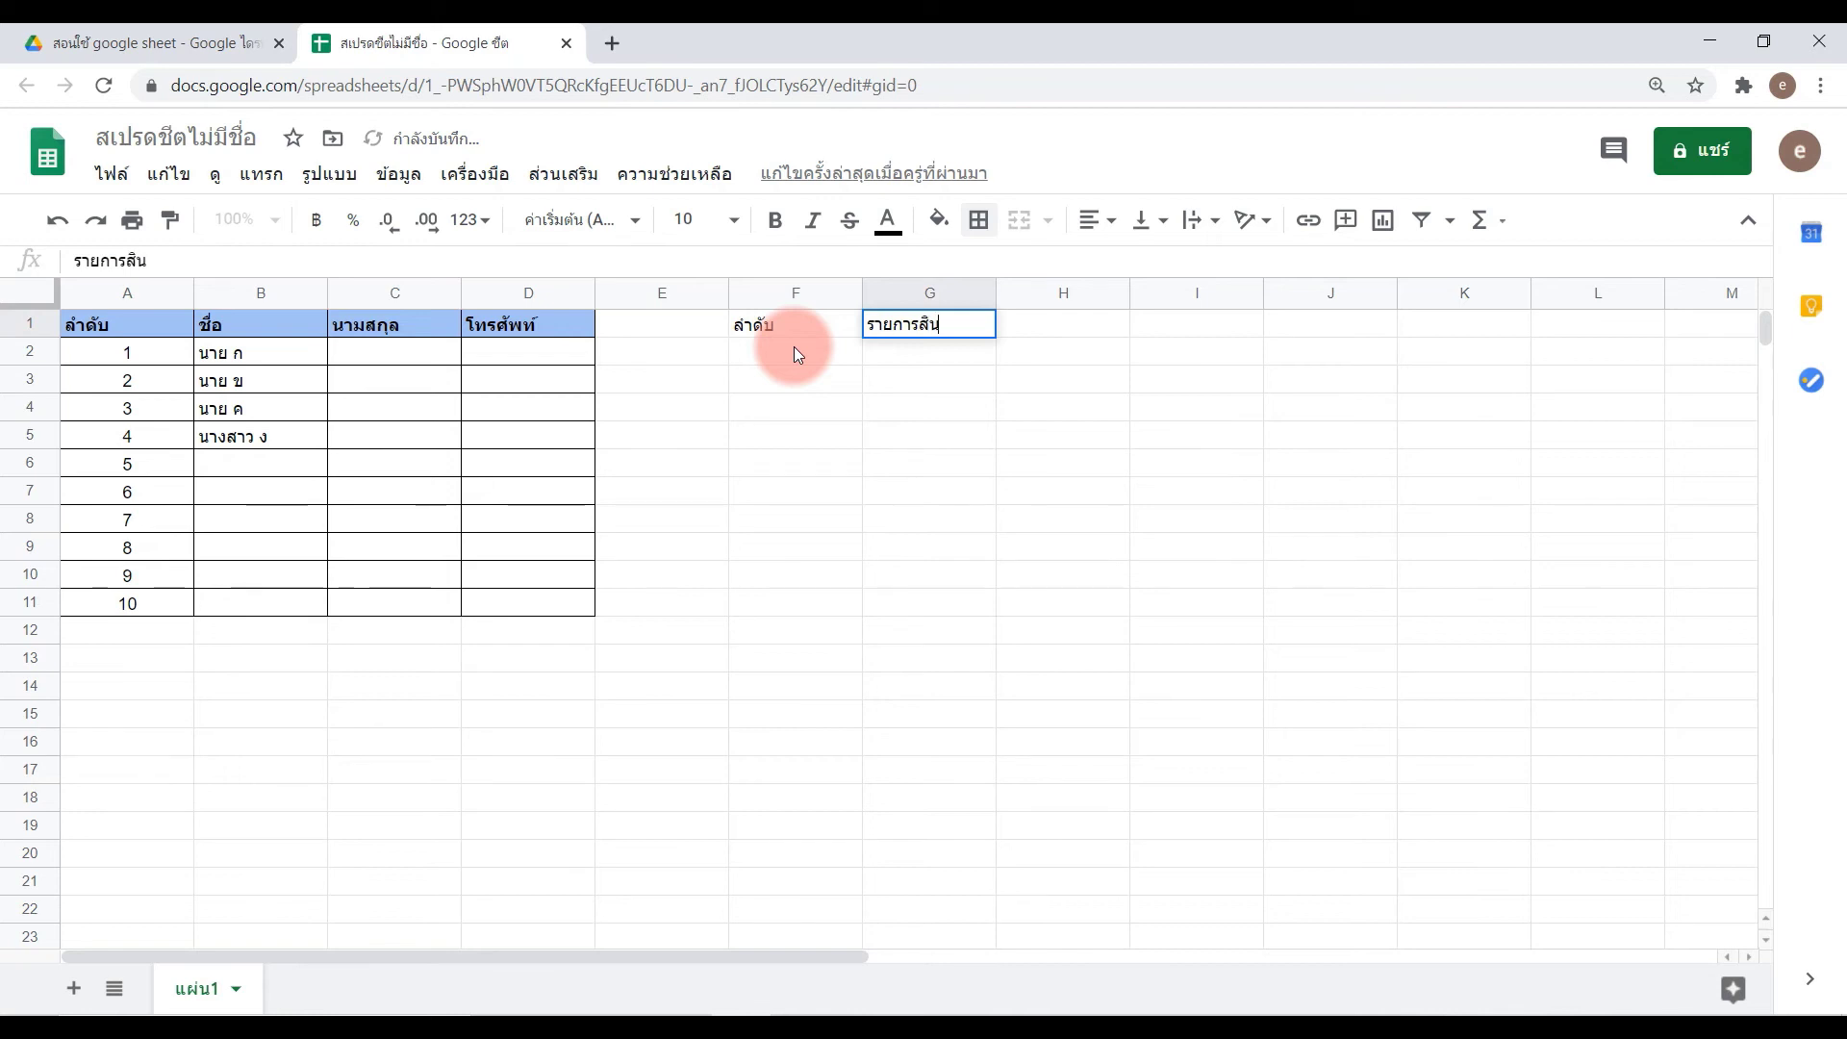
text(ค้า)
key(Tab)
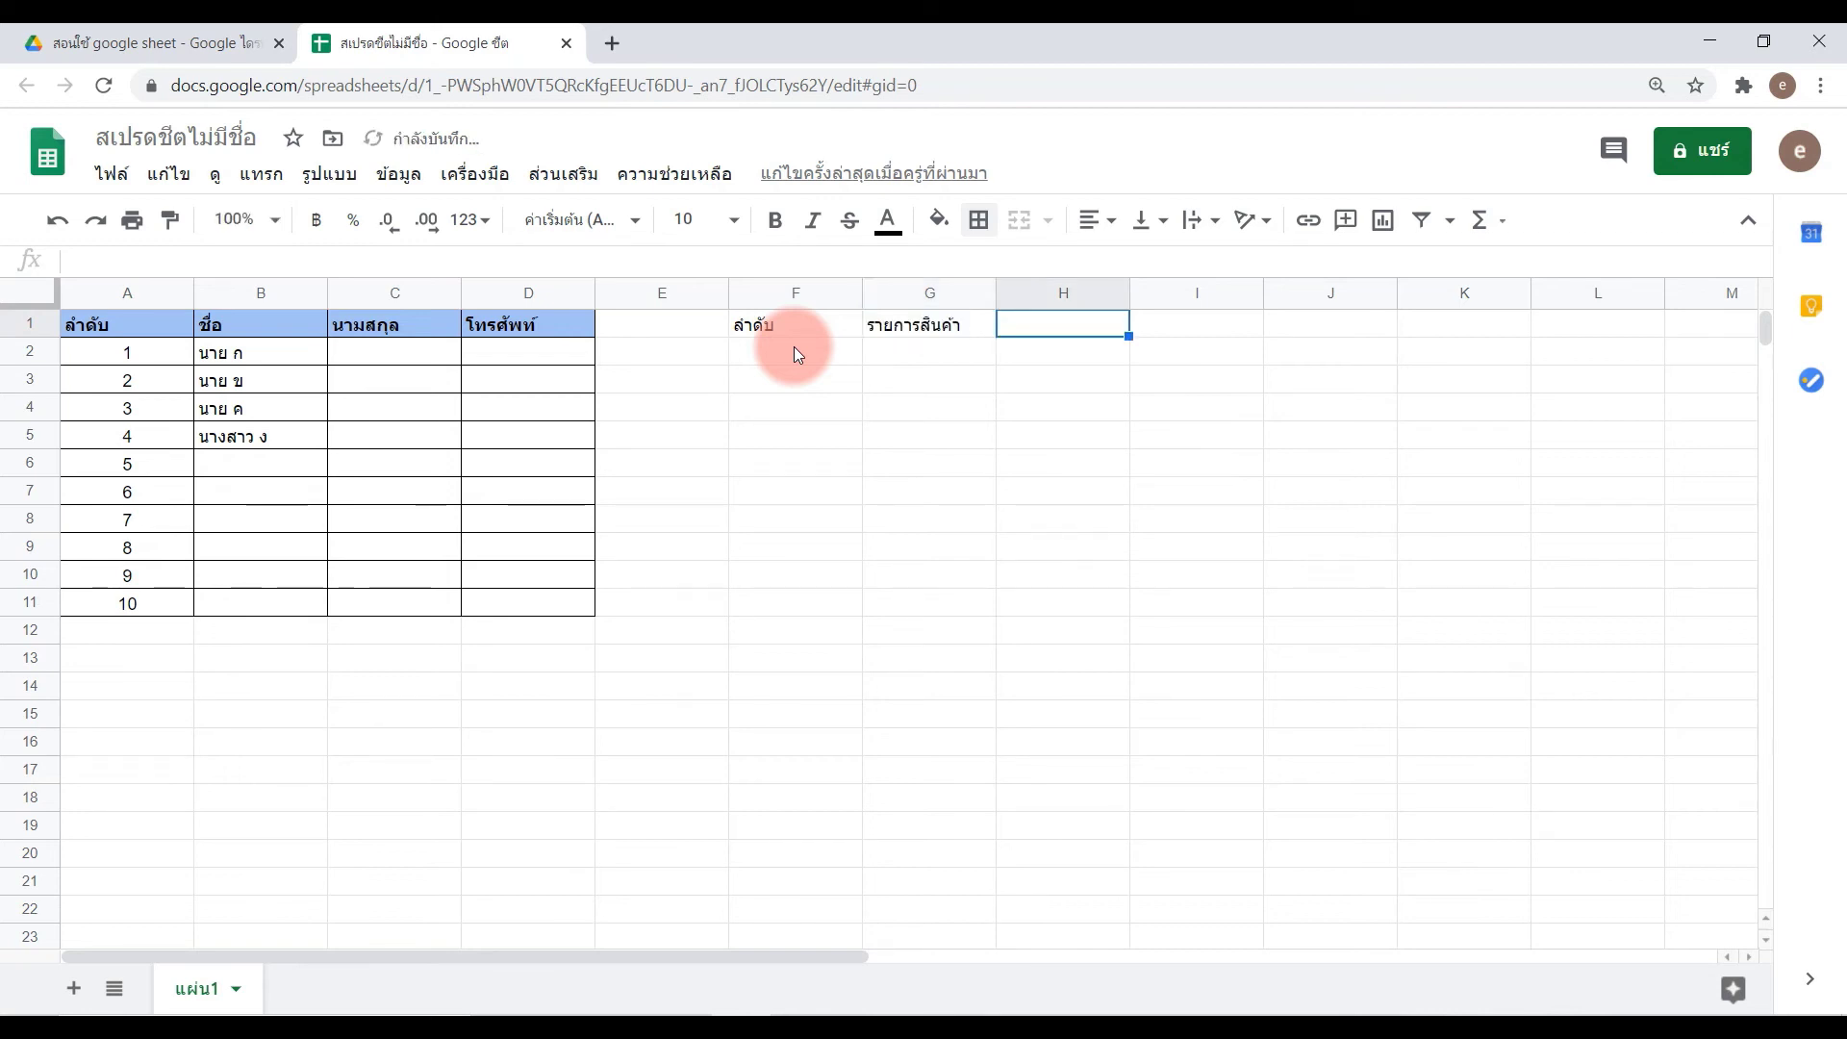
text(ราคา/)
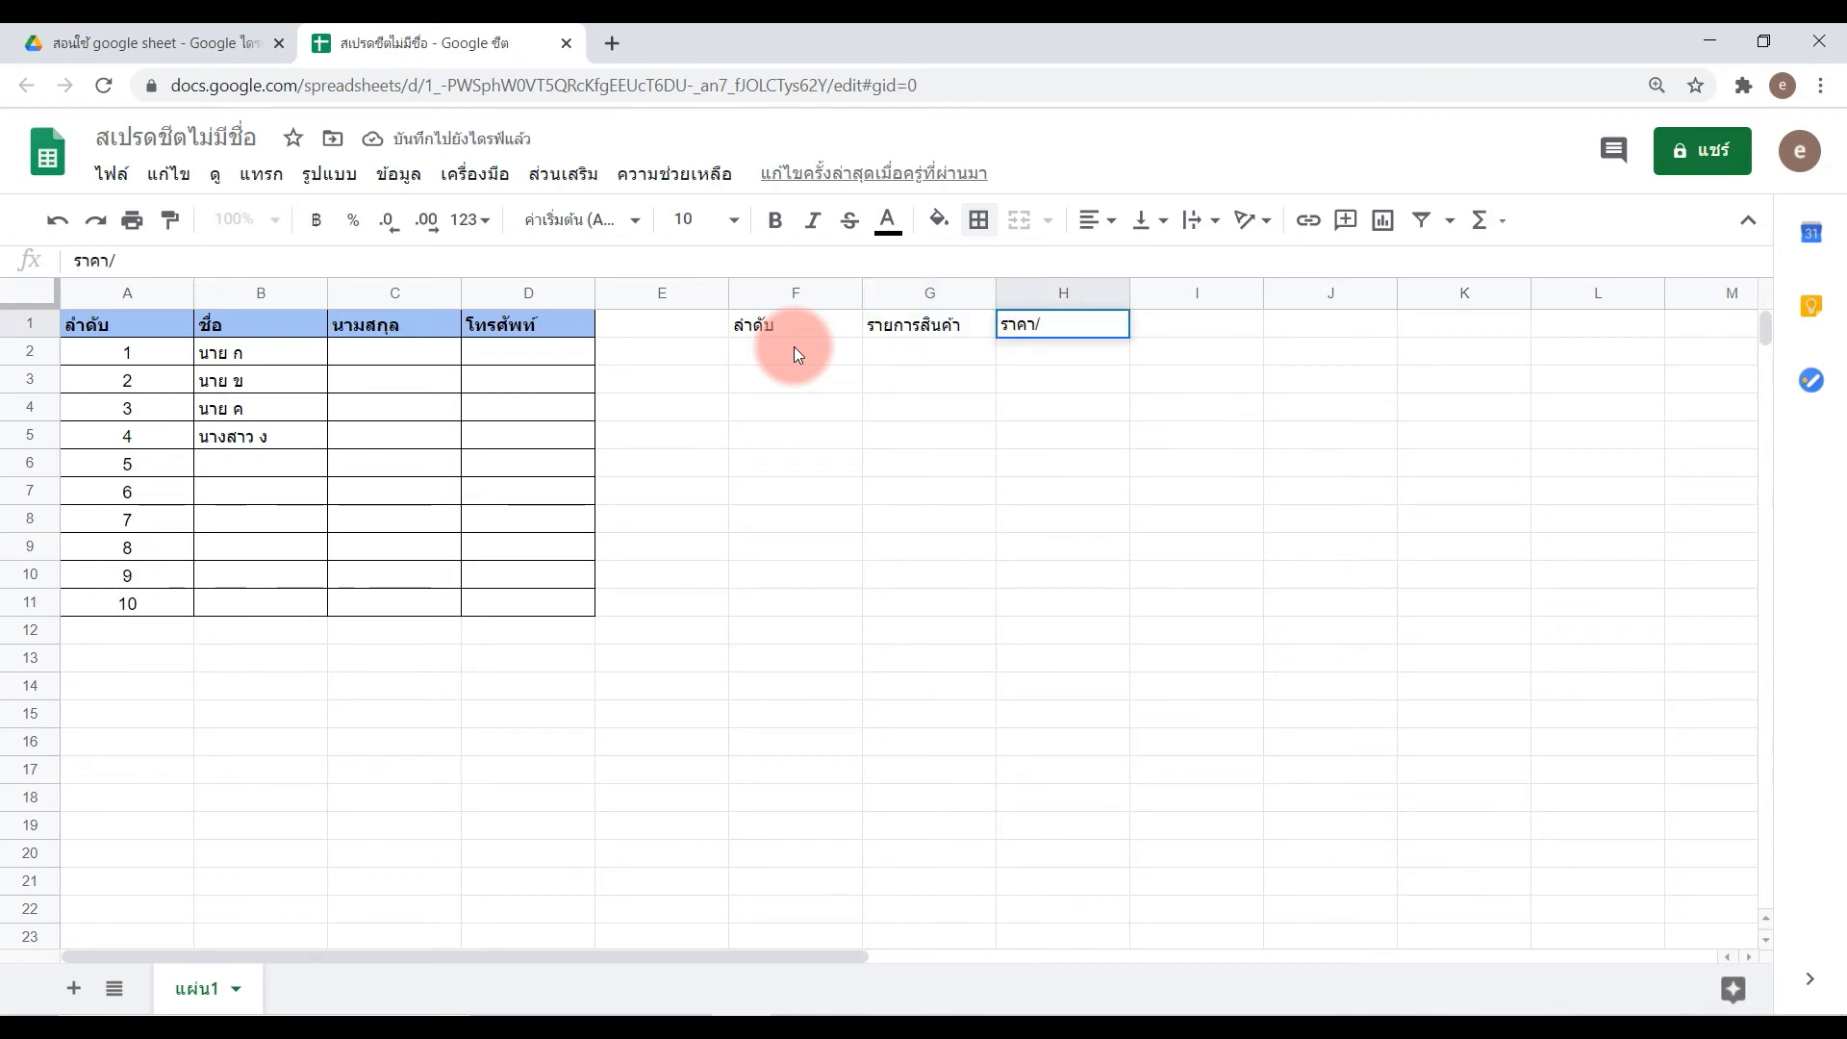
text(หน่วย)
key(Tab)
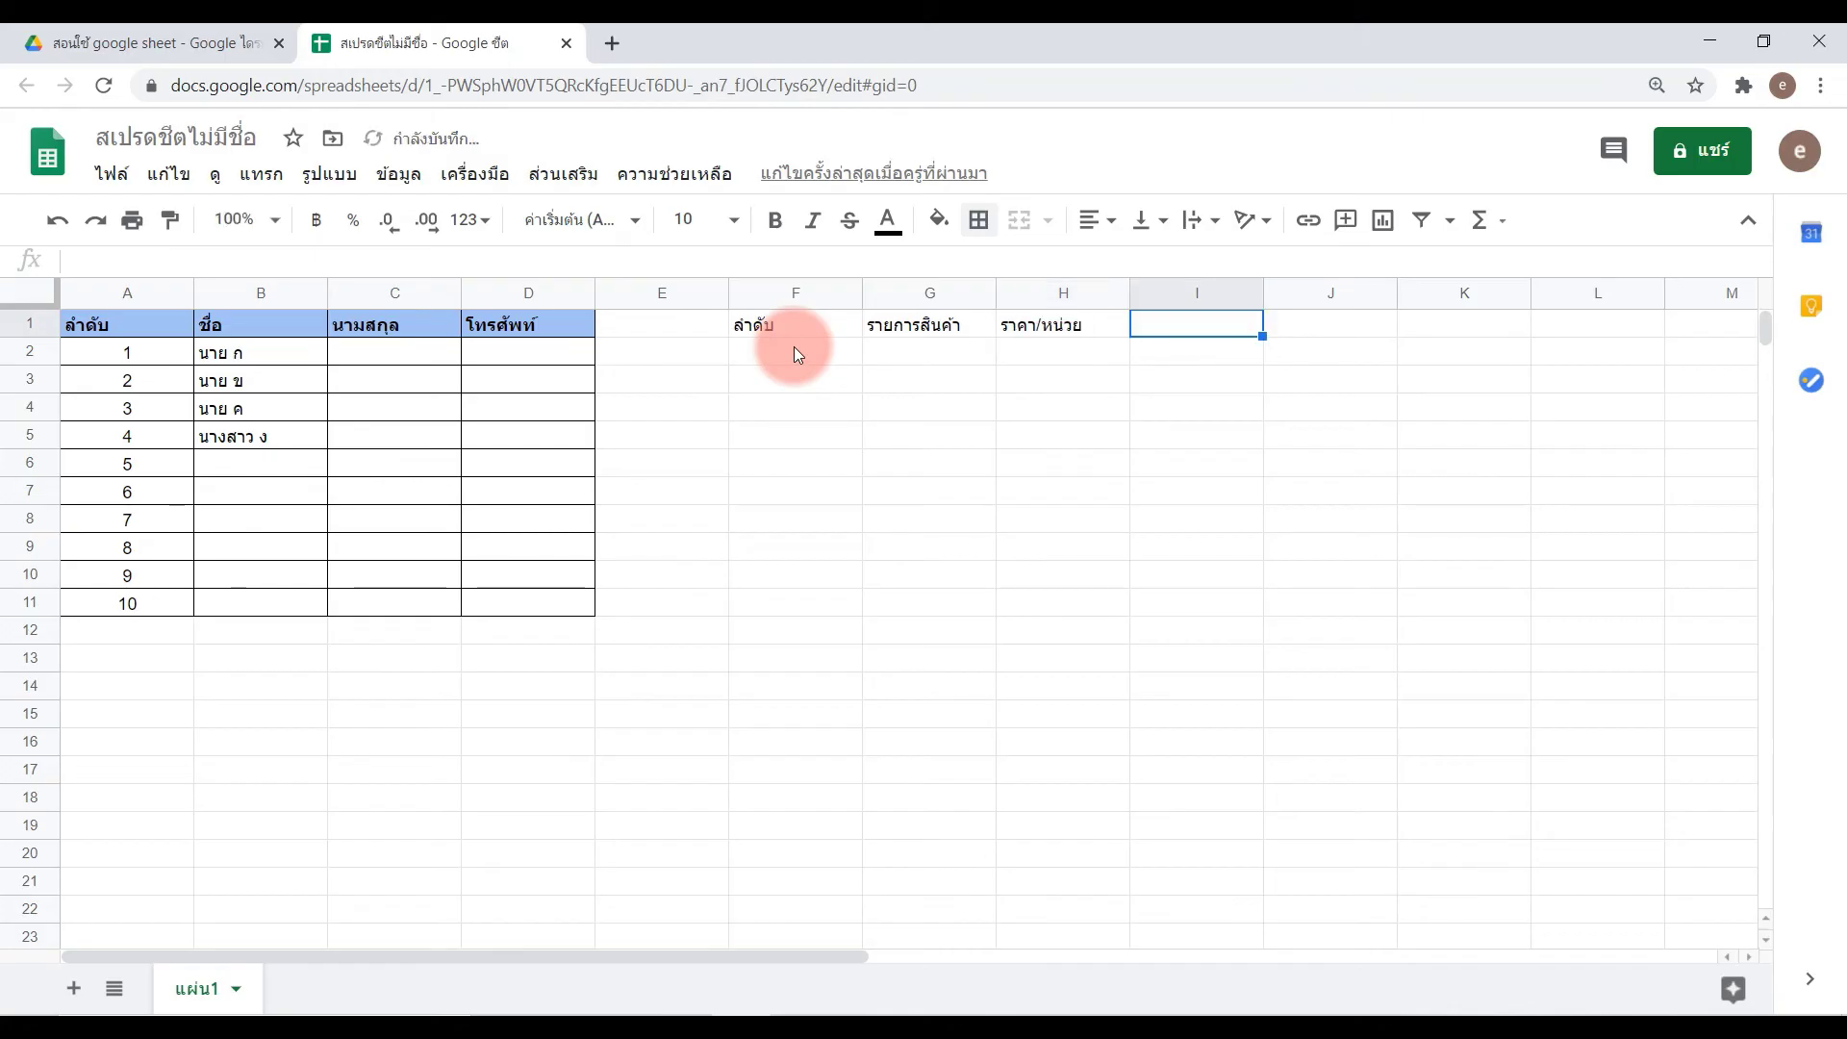
text(ราคา)
key(Tab)
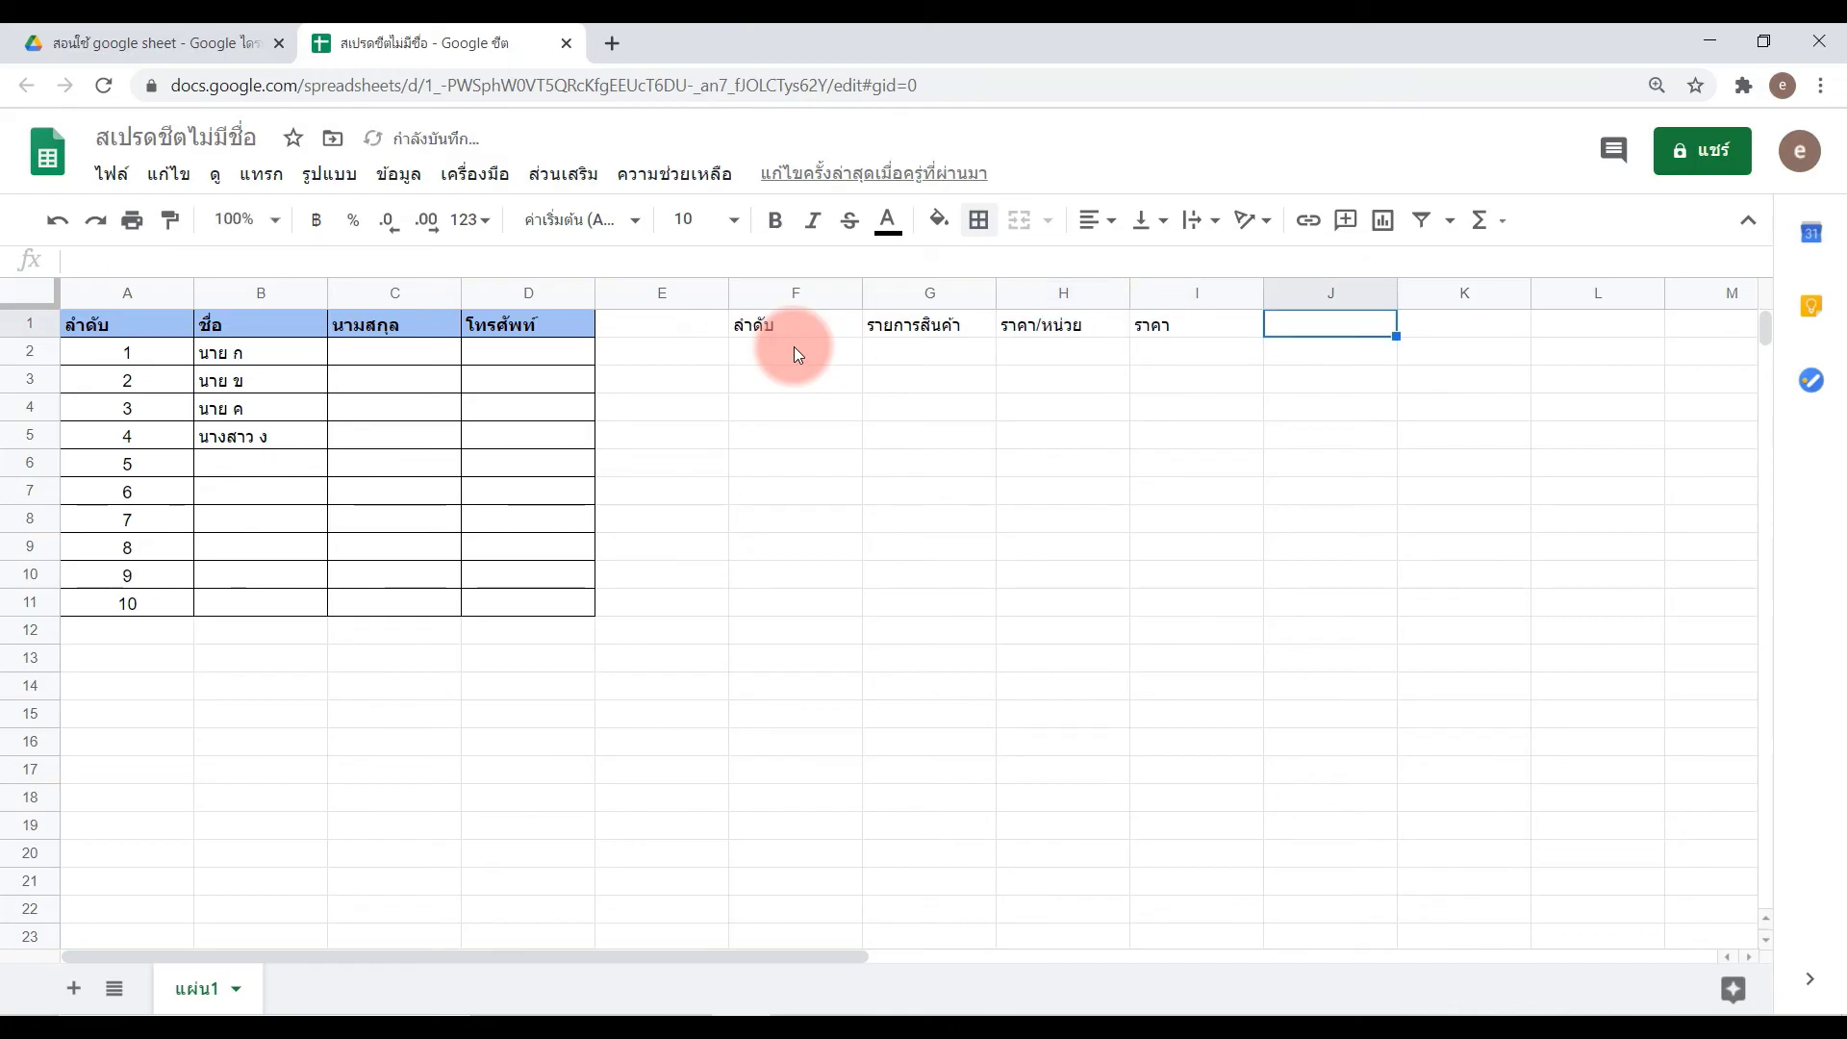
text(รวม)
key(Return)
Number the rows 1, 2, 3 in F2:F4, correcting F4 to 3.
click(794, 350)
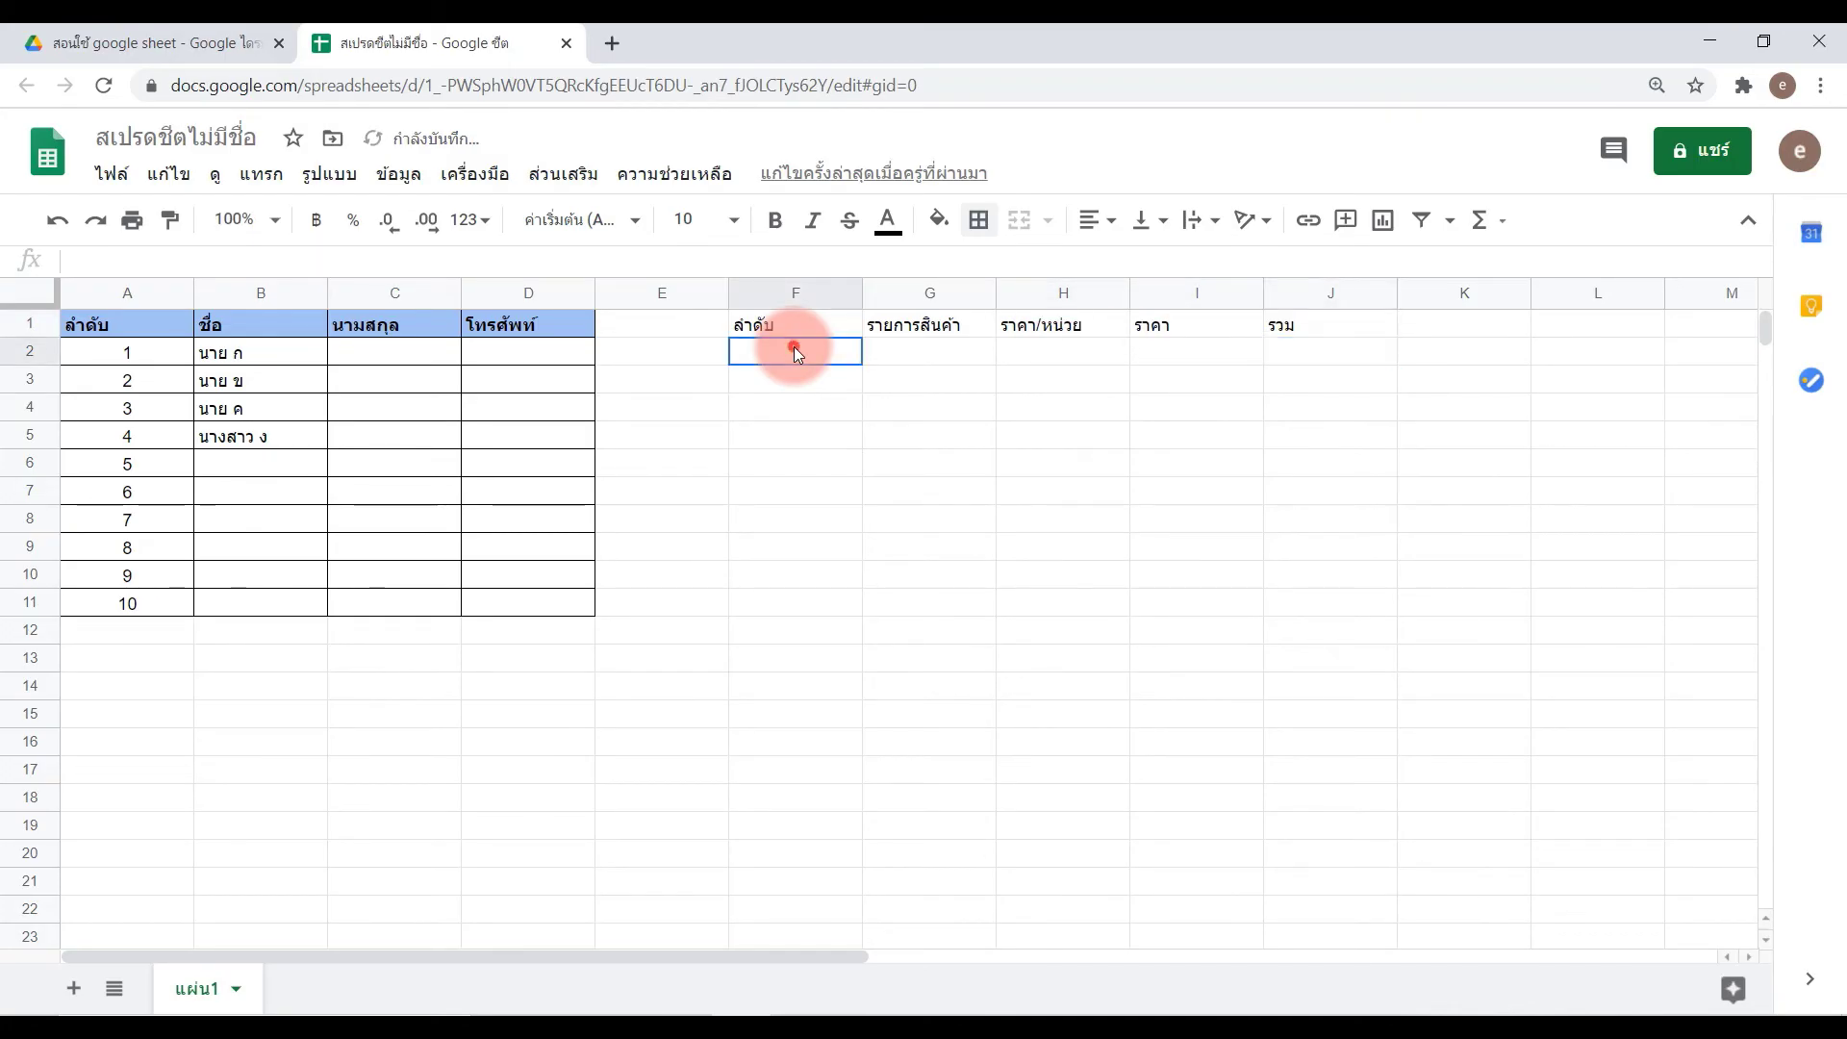
text(1)
key(Return)
text(2)
key(Return)
text(2)
key(Return)
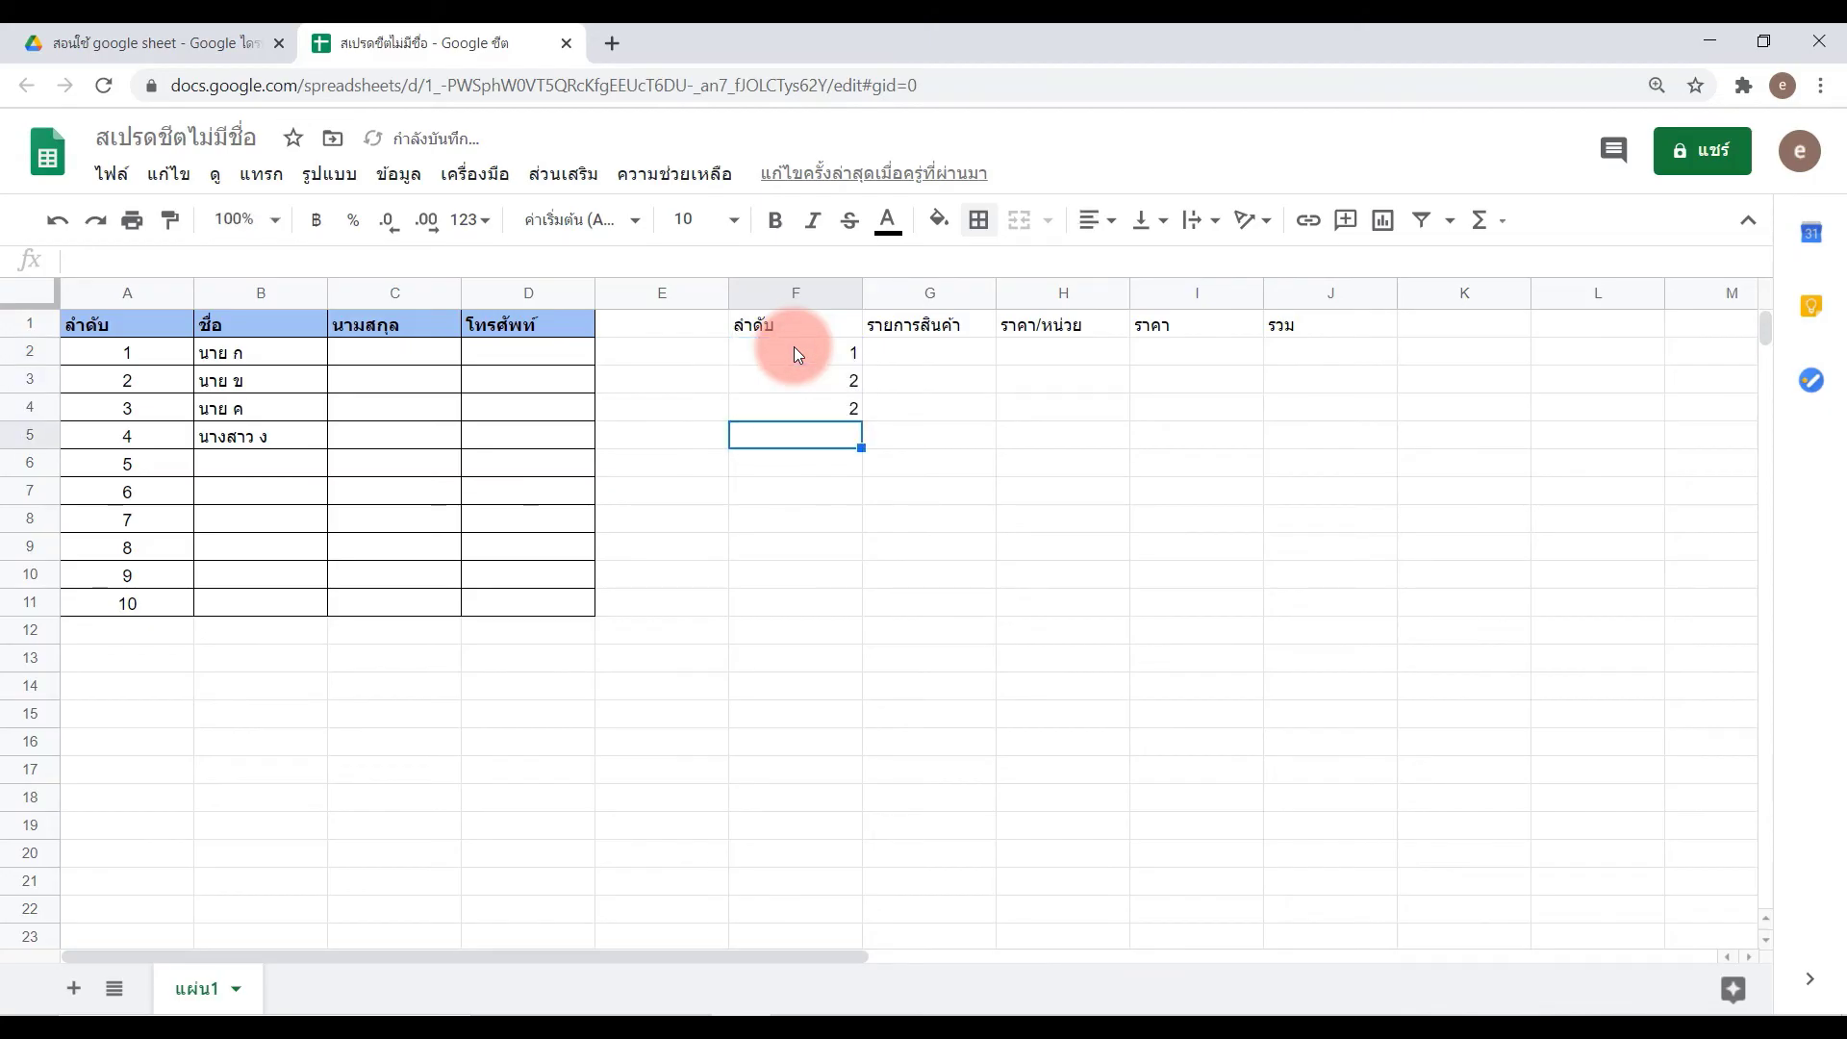
key(Up)
text(3)
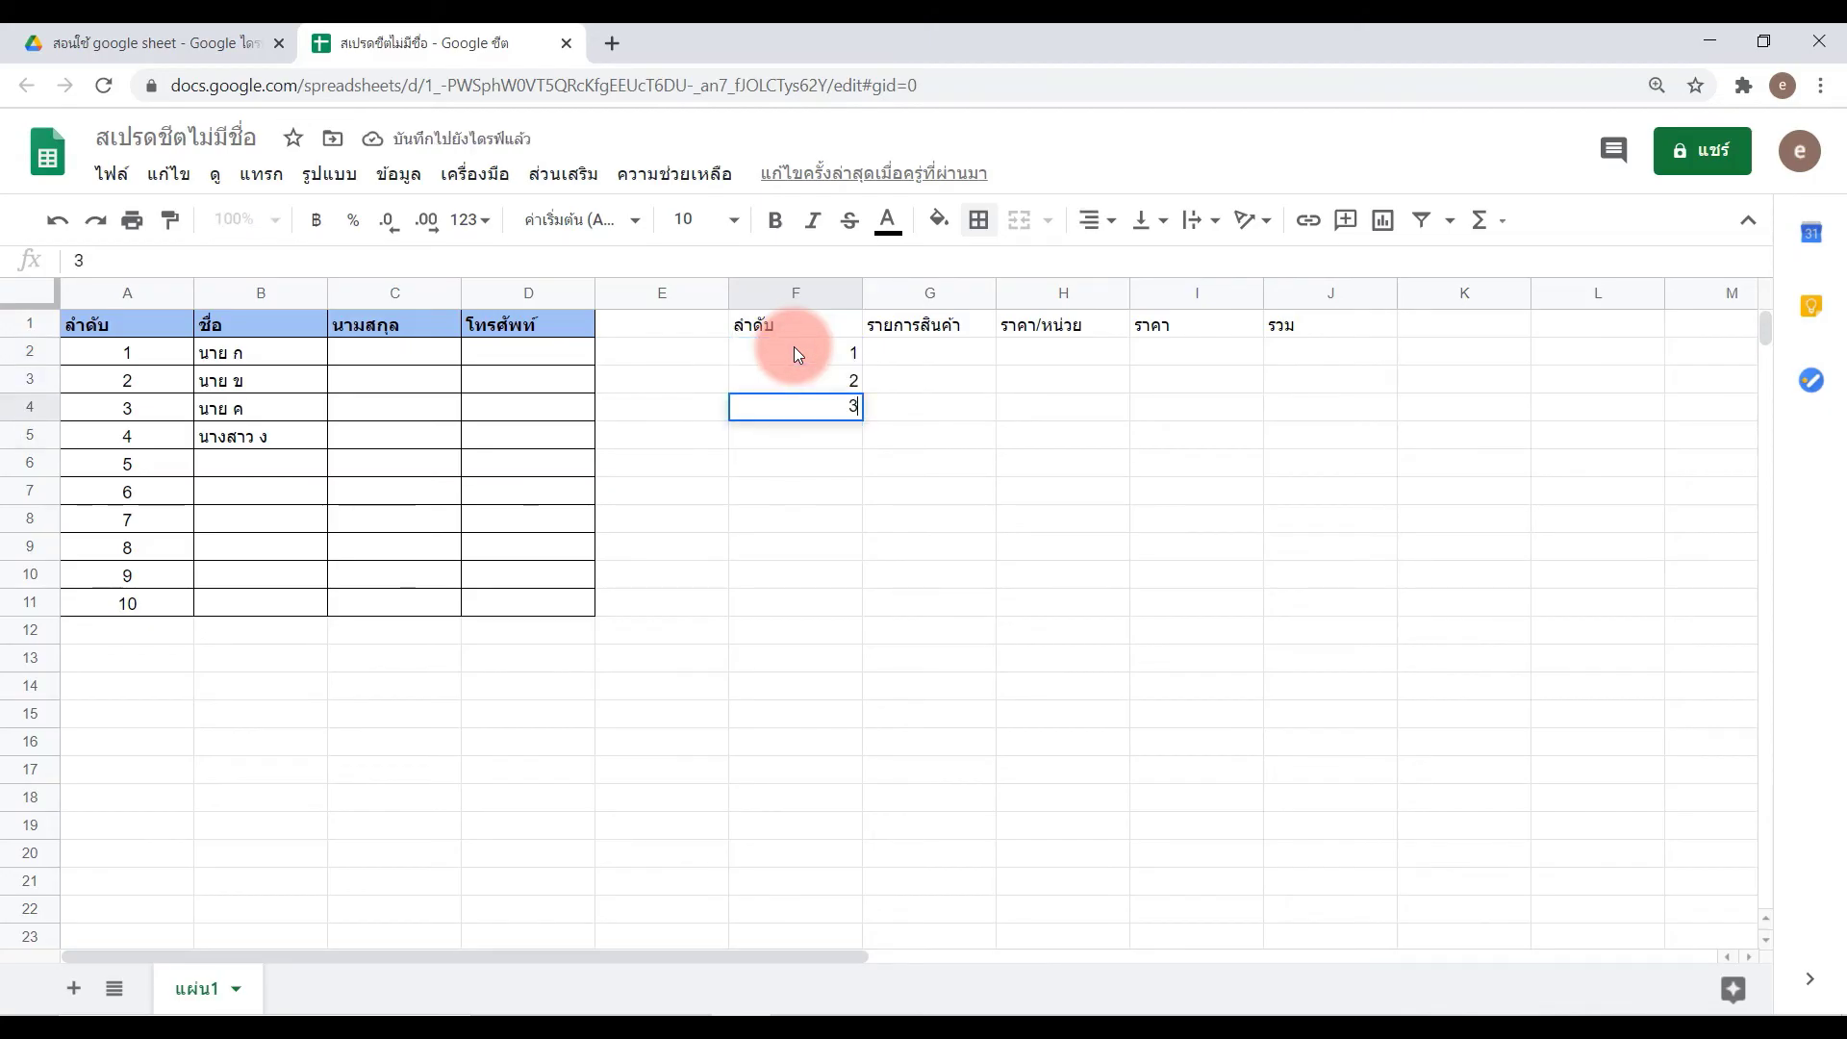
key(Return)
Apply All borders to the product table range F1:J5.
mouse_move(812, 319)
mouse_down()
mouse_move(1320, 463)
mouse_move(1333, 425)
mouse_up()
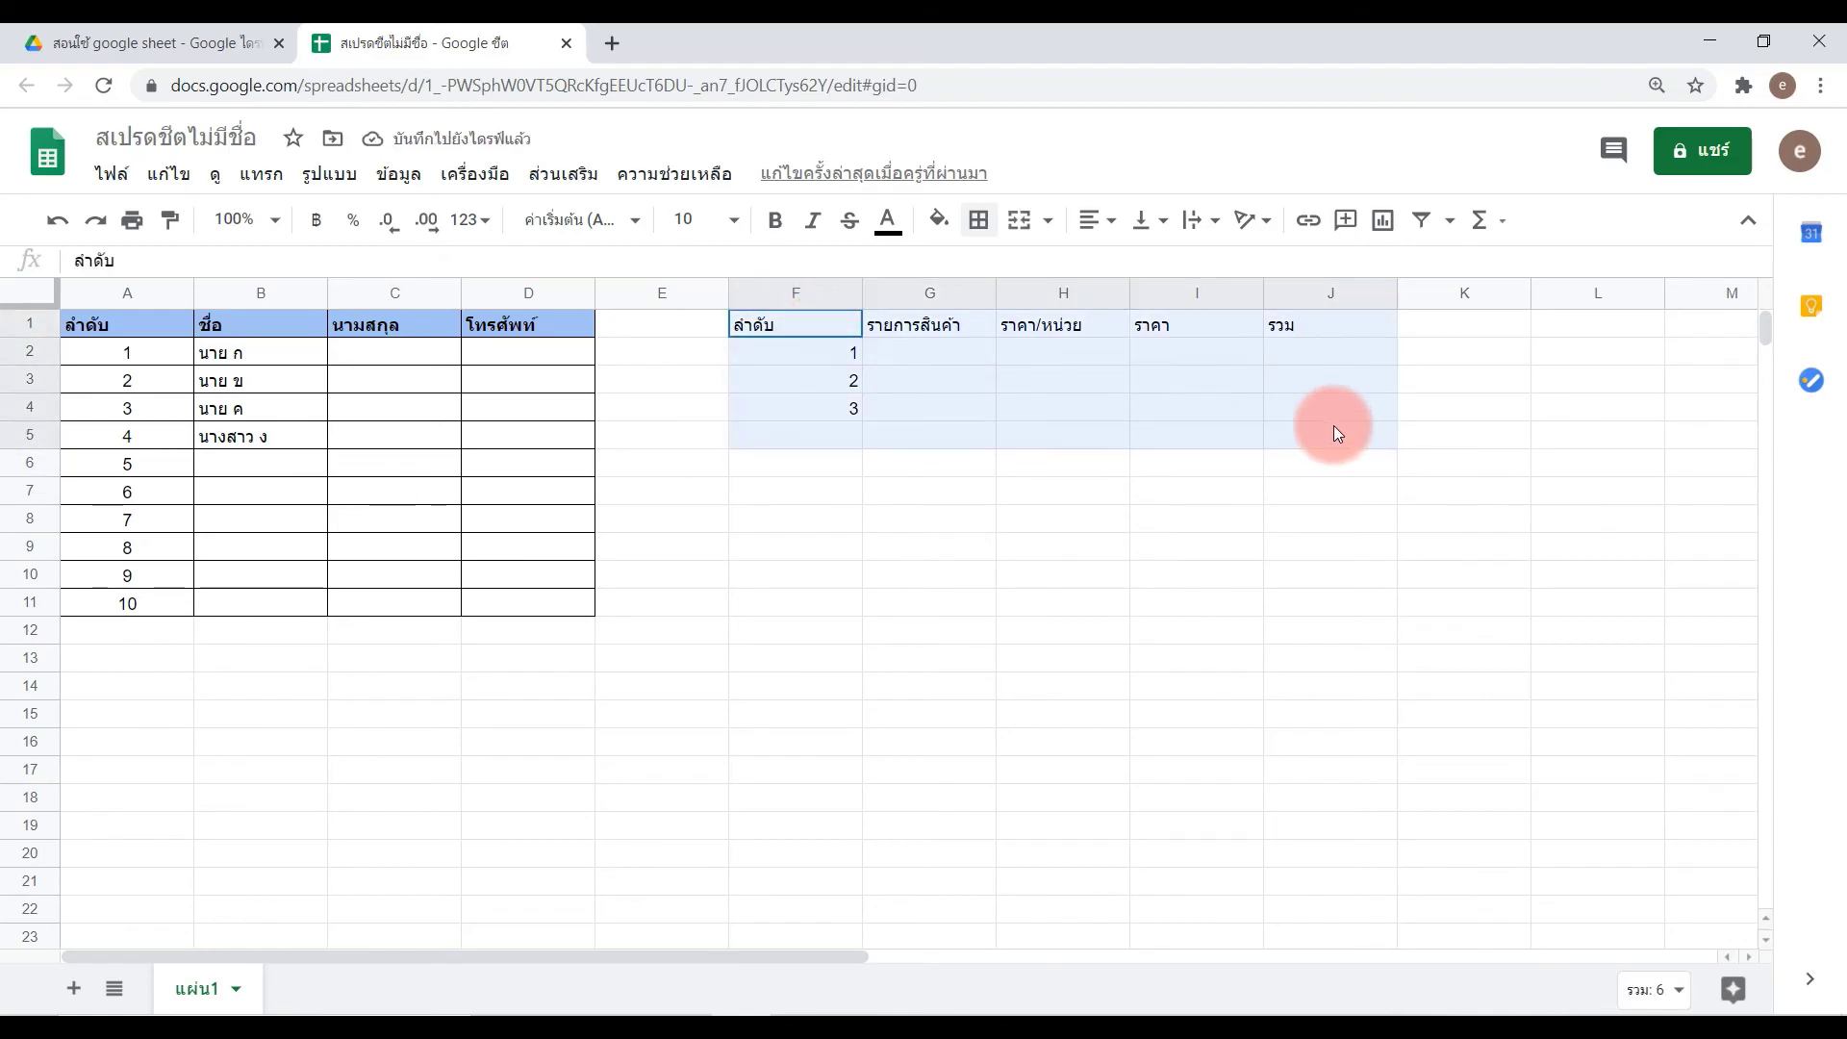
click(979, 220)
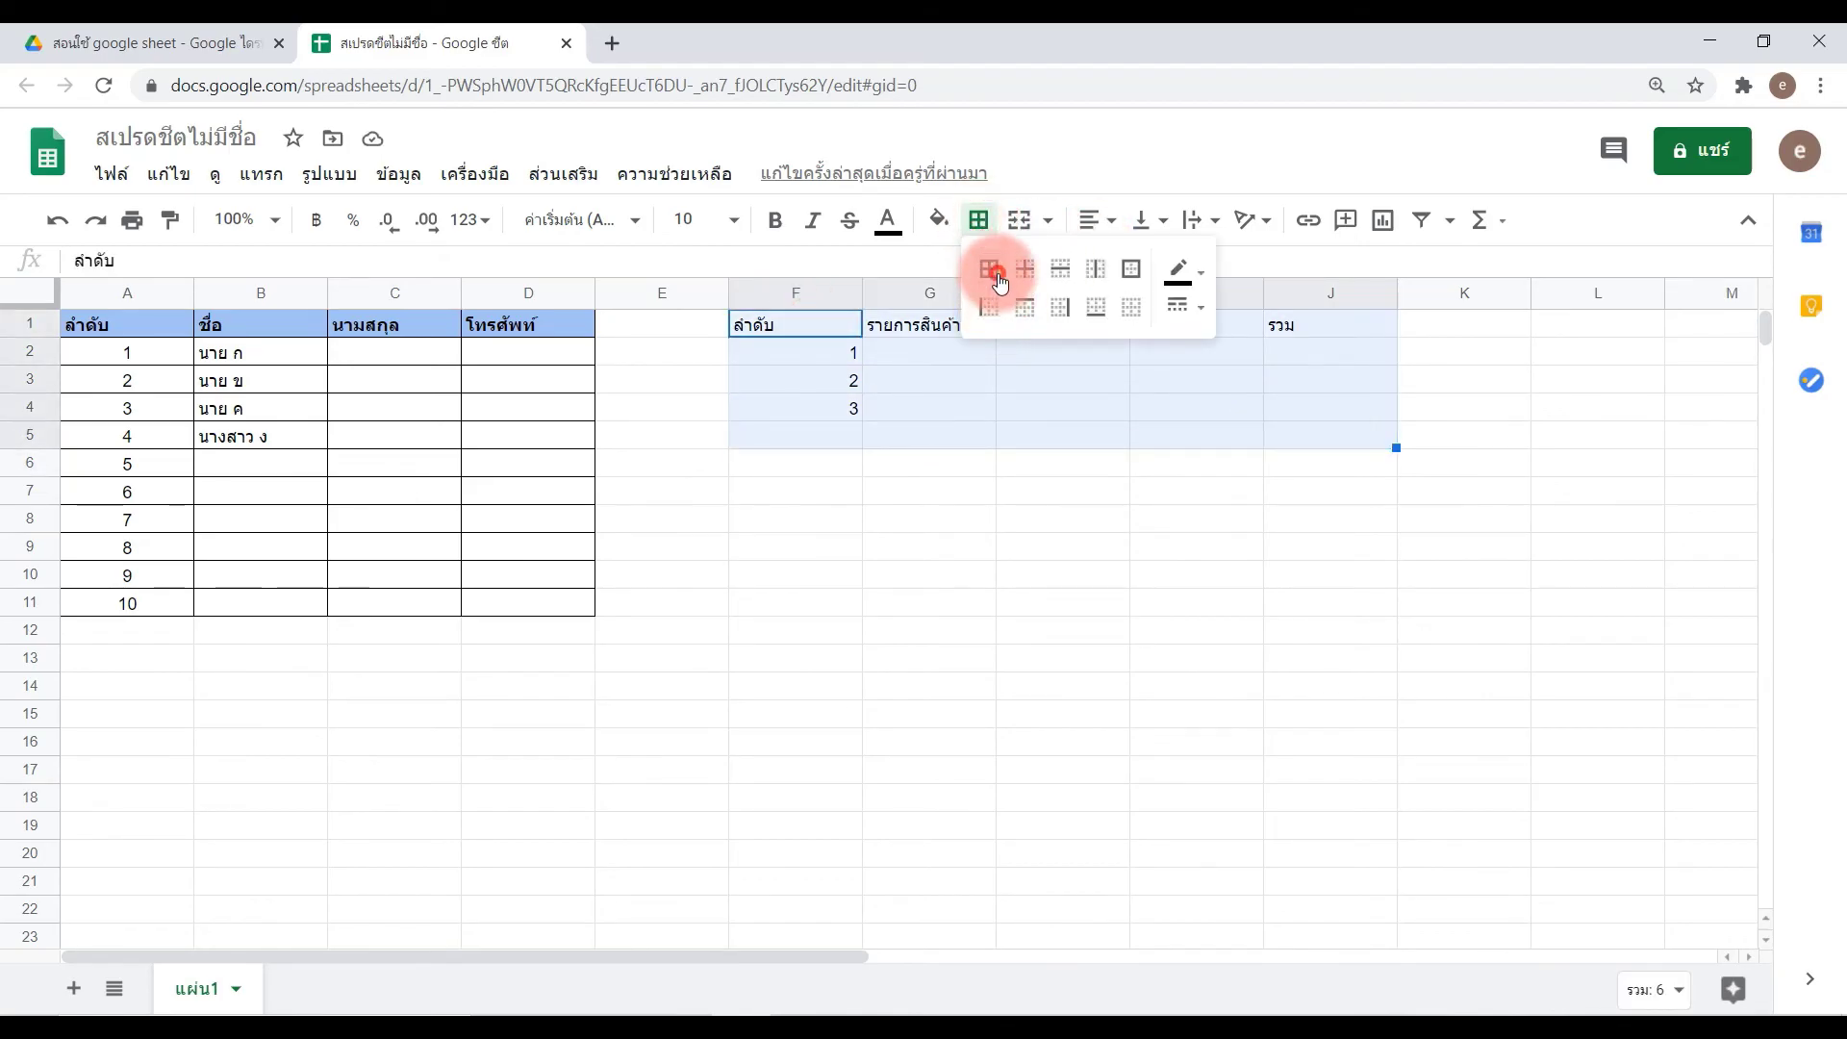
click(987, 265)
click(952, 658)
Centre the F1:J1 headers, make them bold and fill them cyan.
drag(790, 331, 1330, 327)
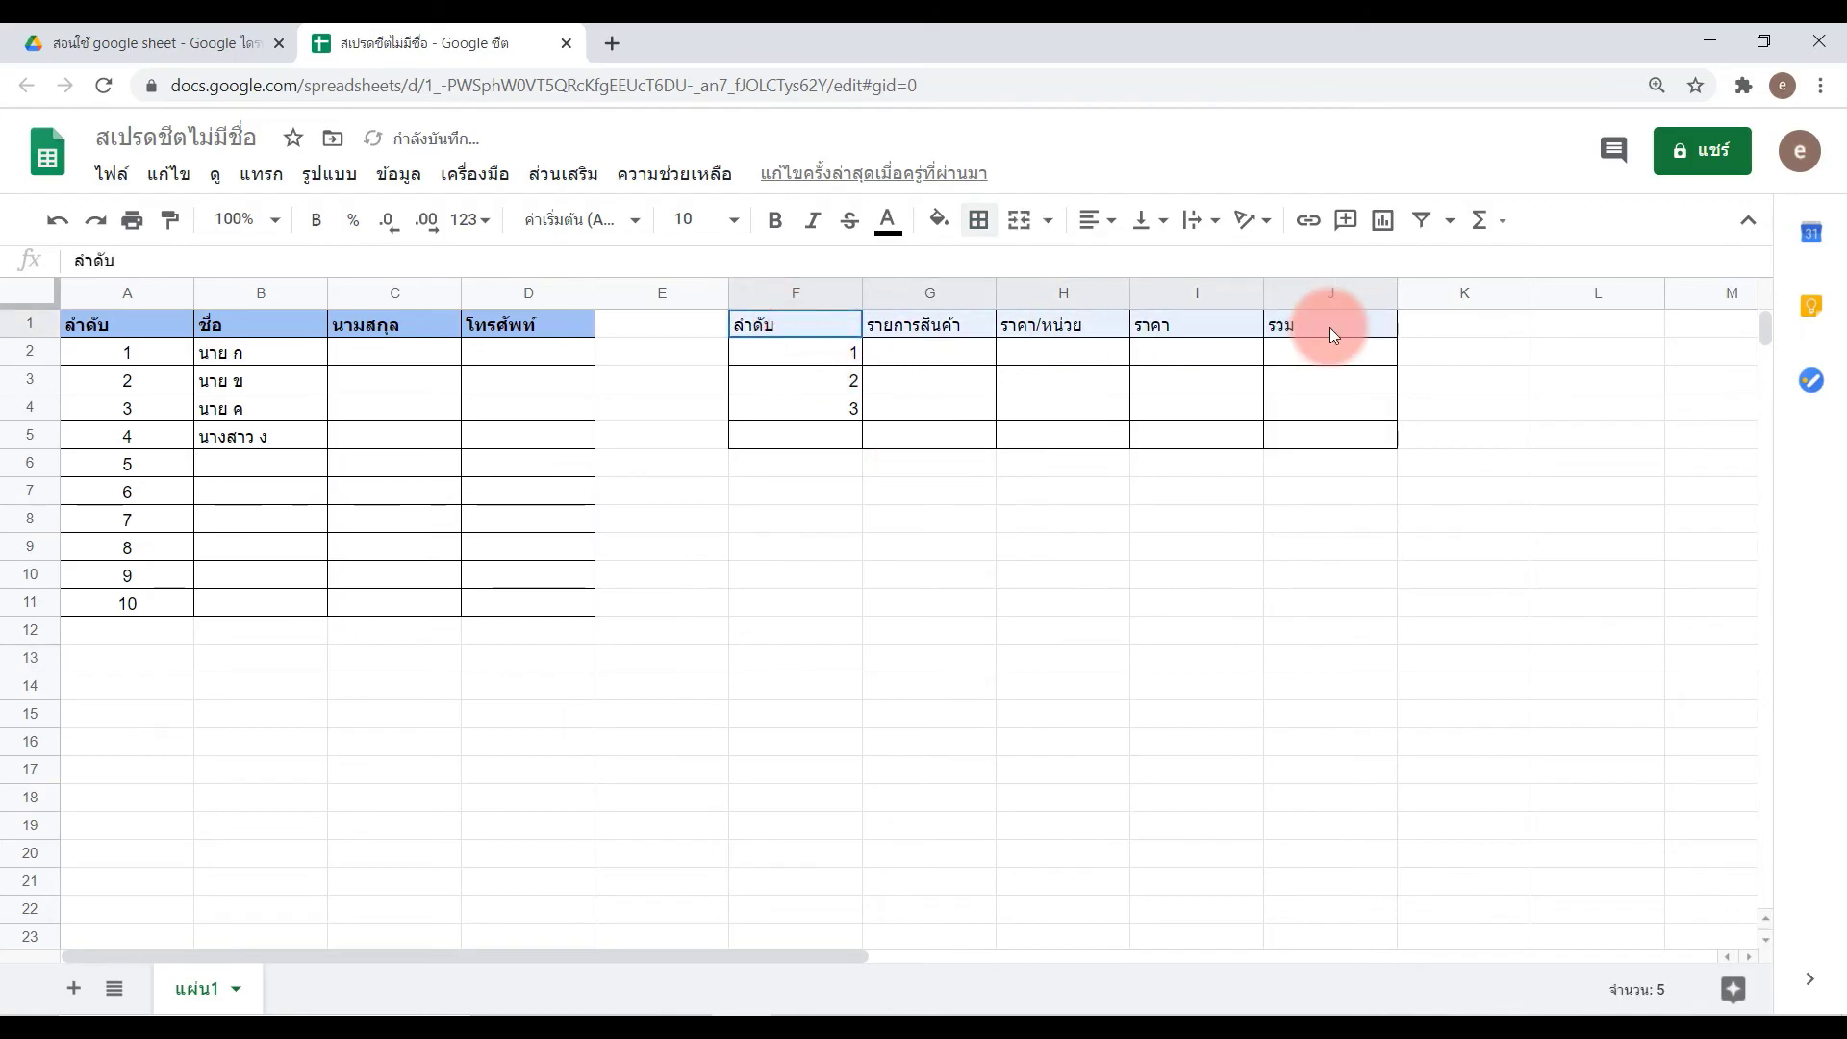
click(1104, 219)
click(1116, 262)
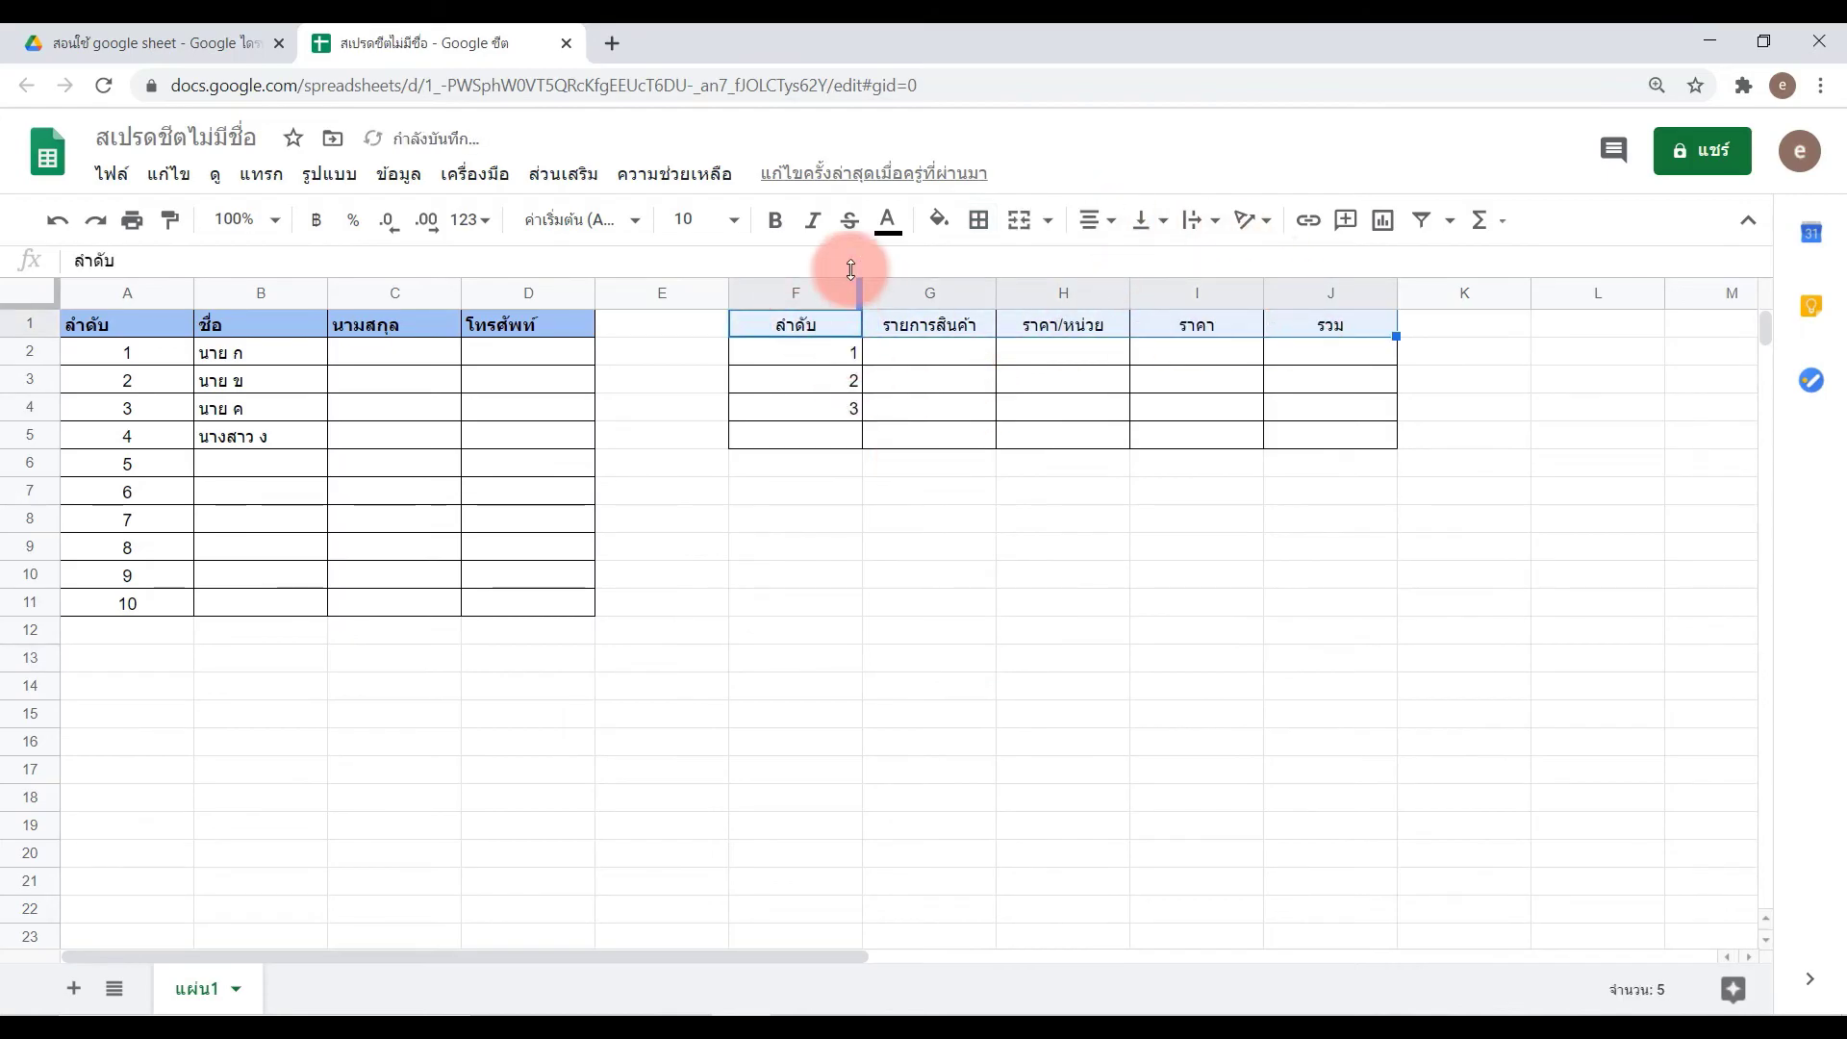
click(774, 222)
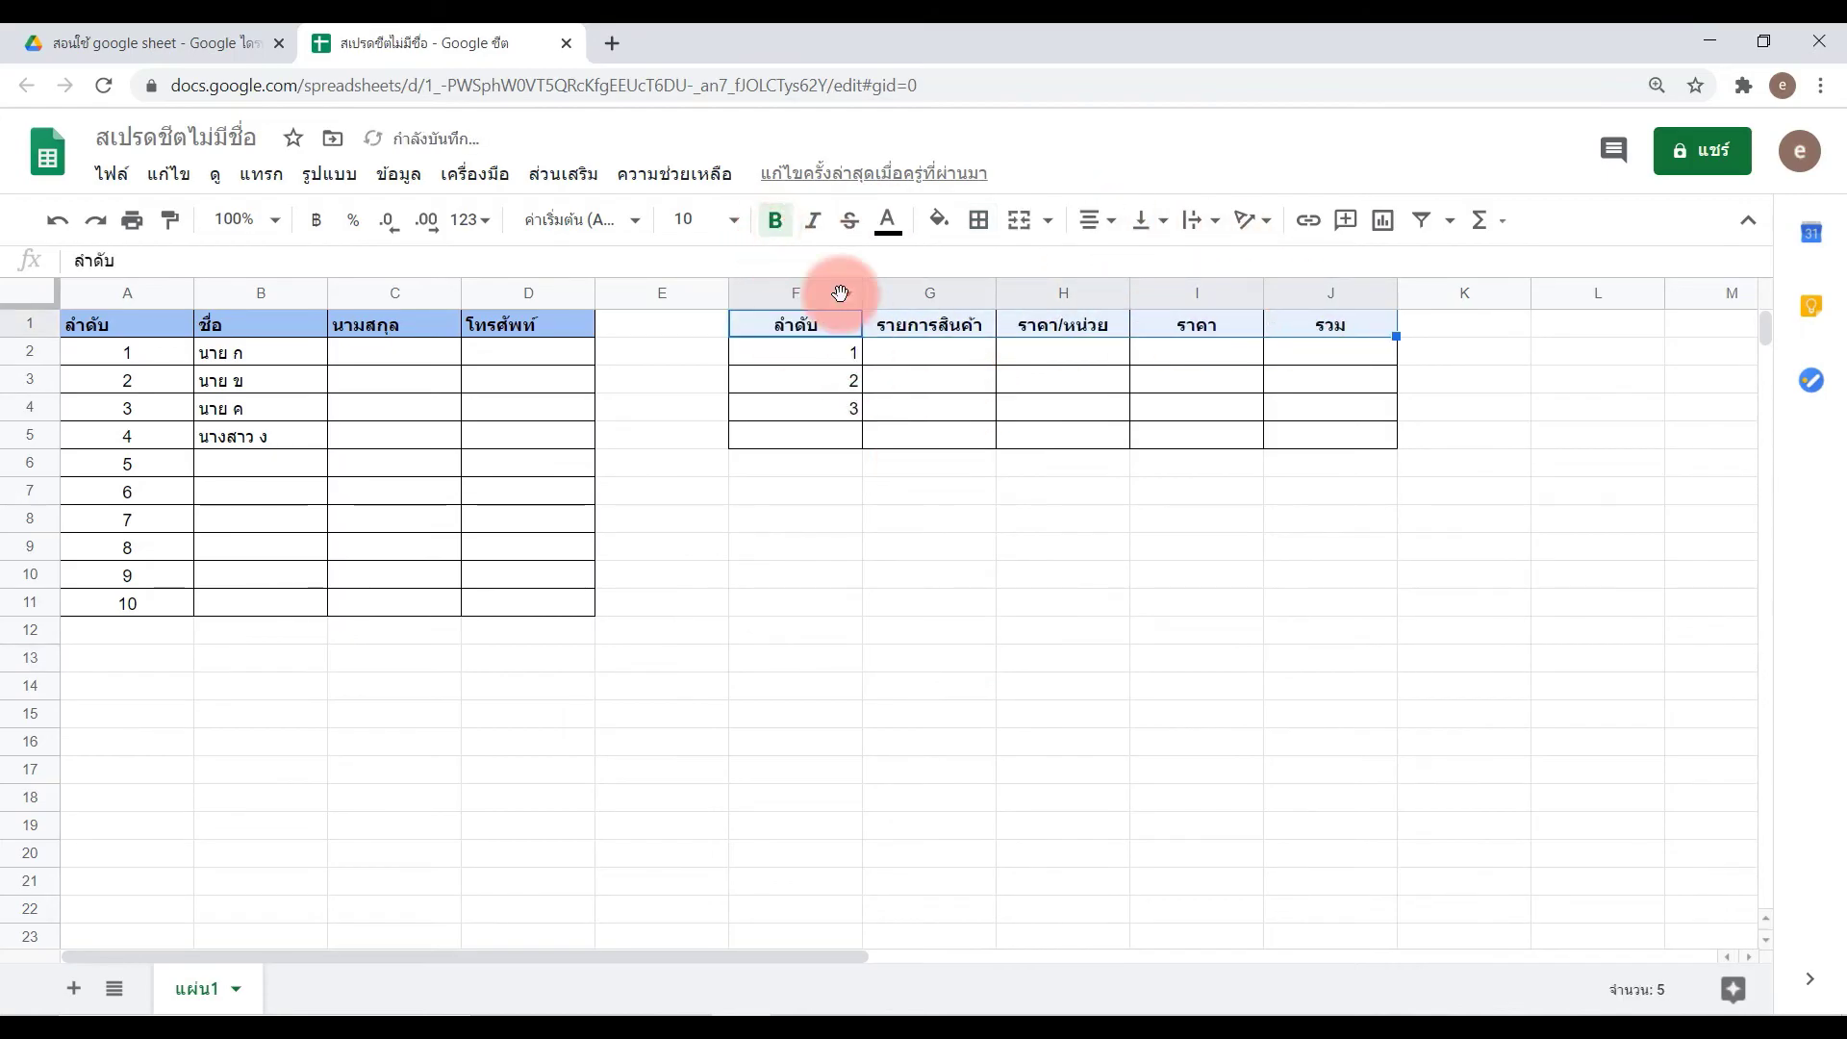
click(777, 226)
click(777, 227)
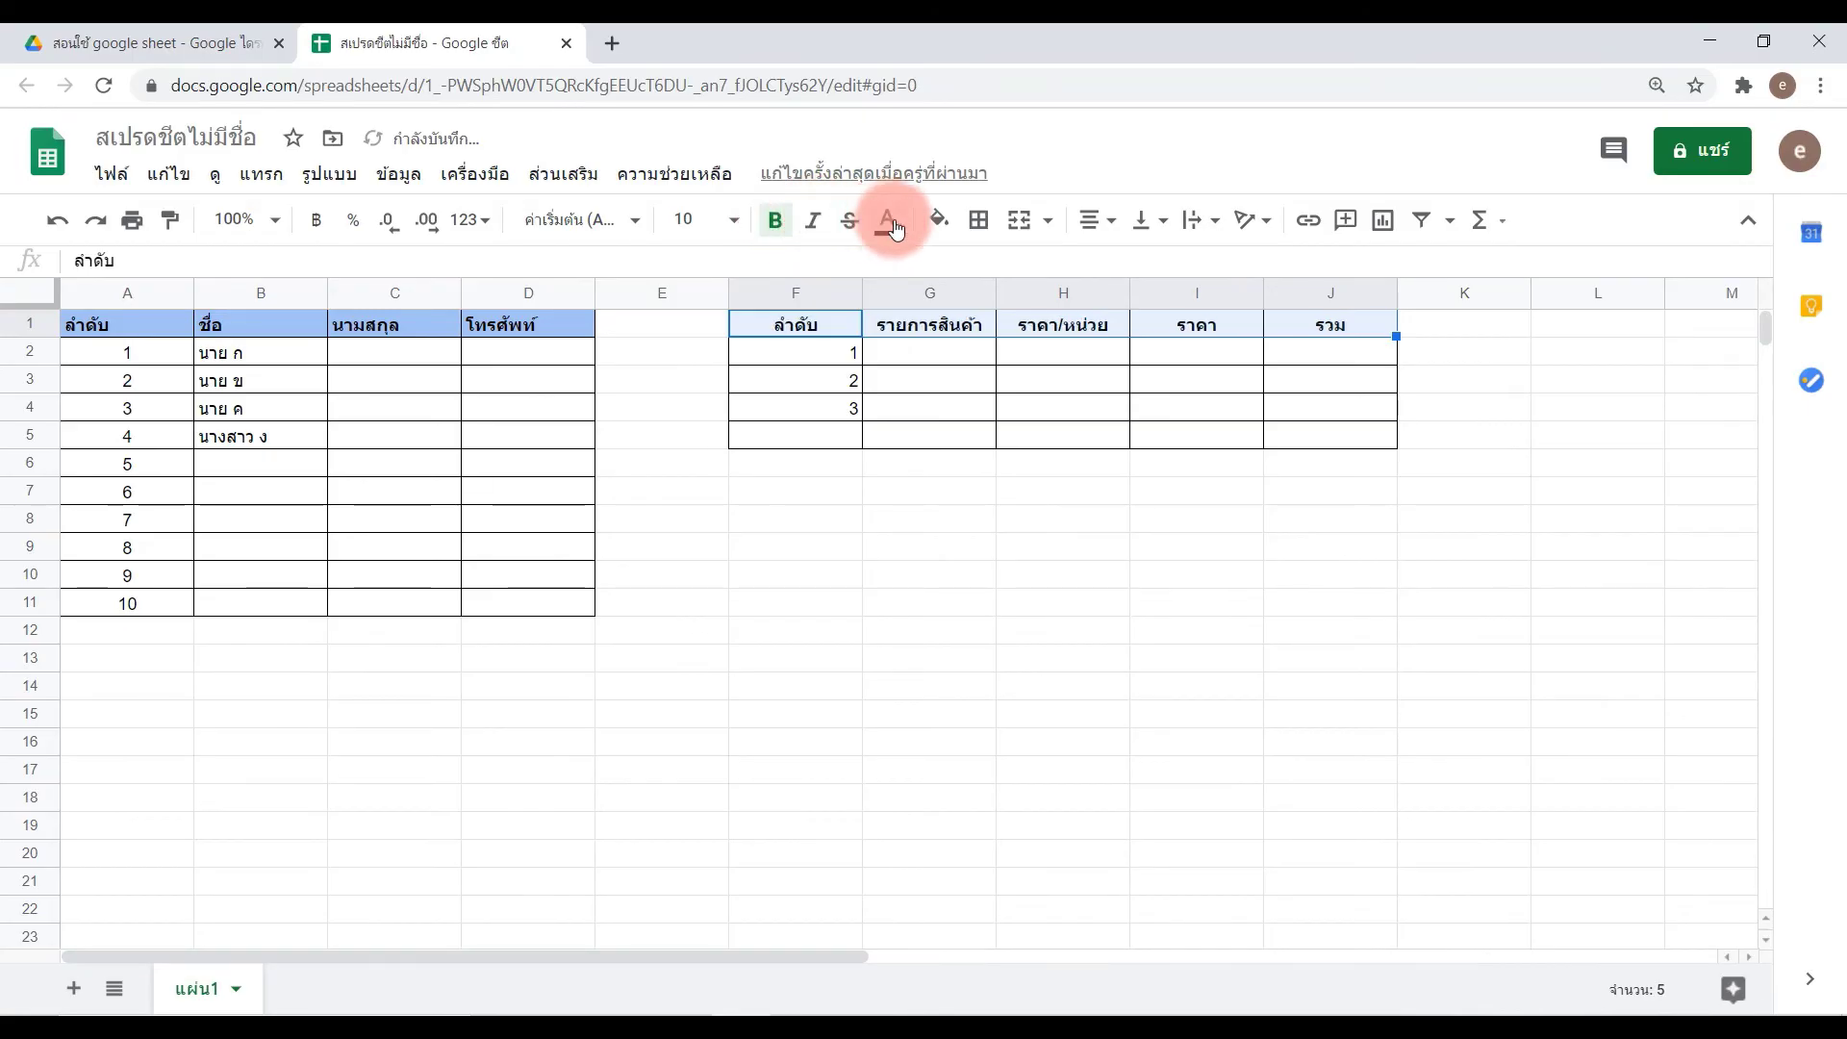
click(938, 223)
click(938, 229)
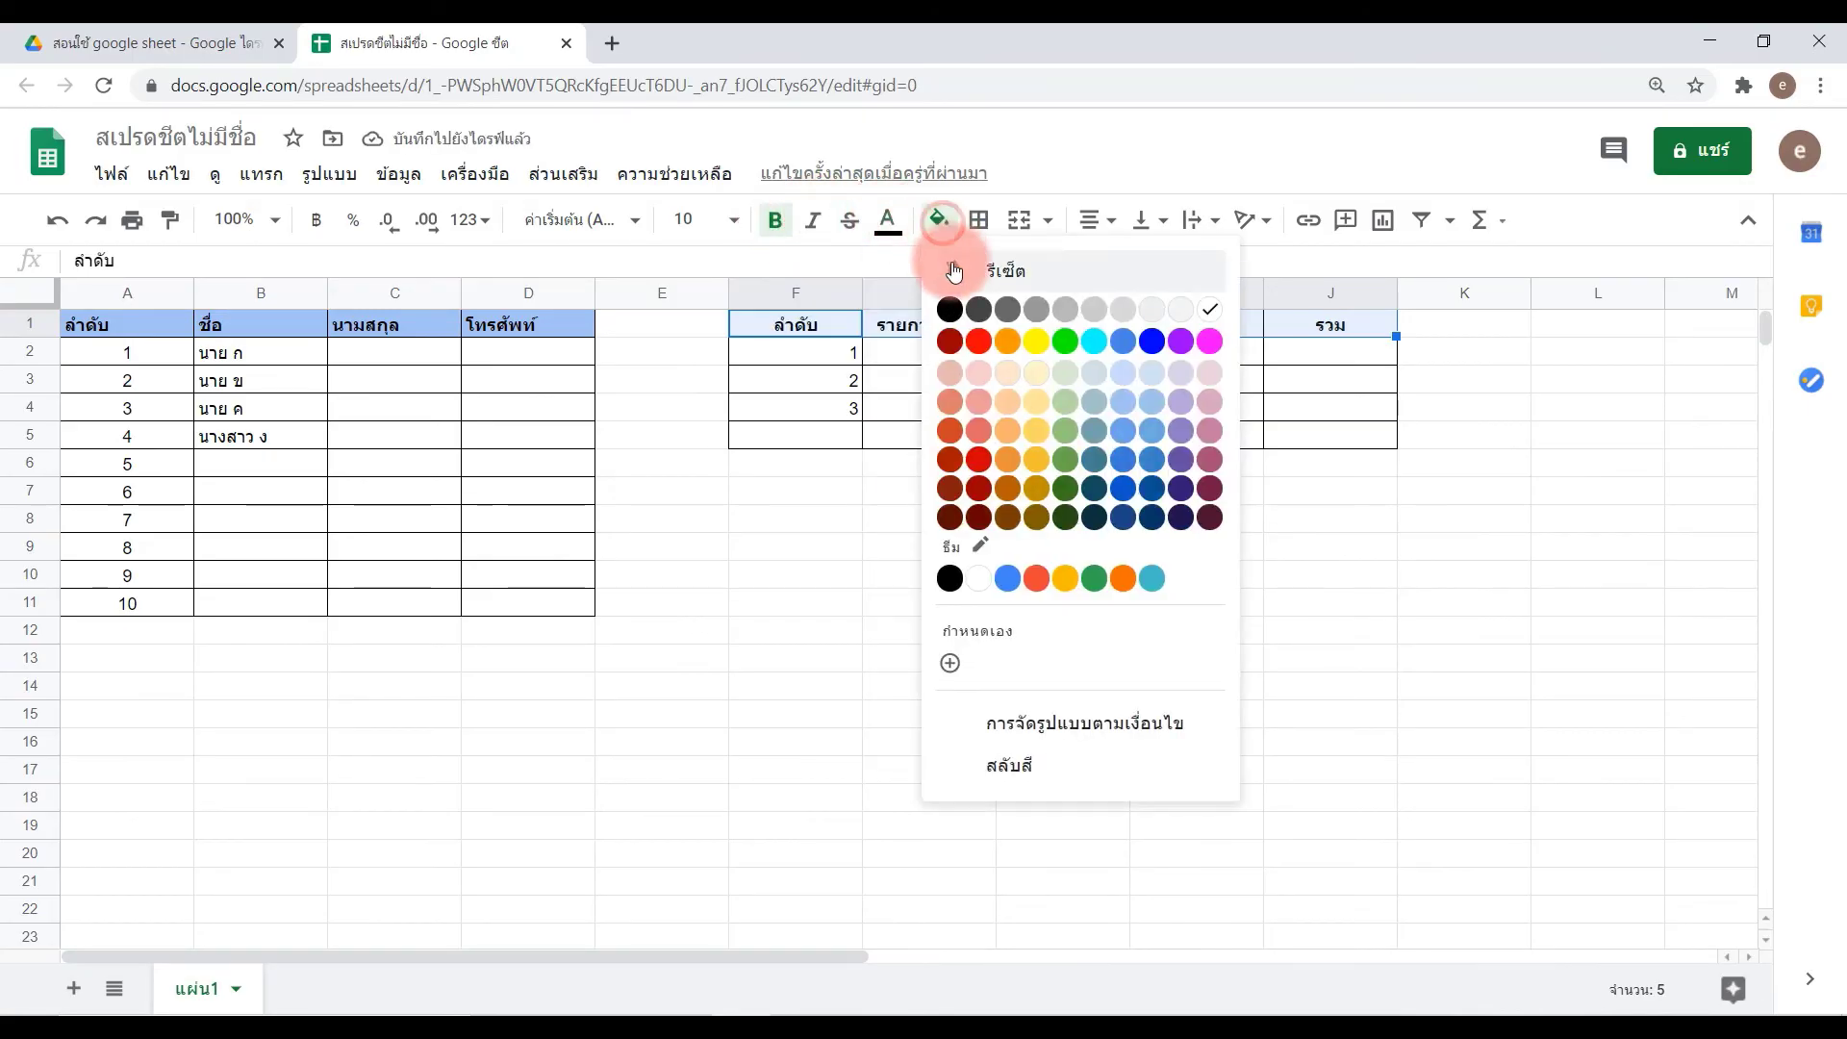
click(1096, 342)
Enter product names สมุด, ปากกา, ดินสอ in G2:G4.
click(963, 348)
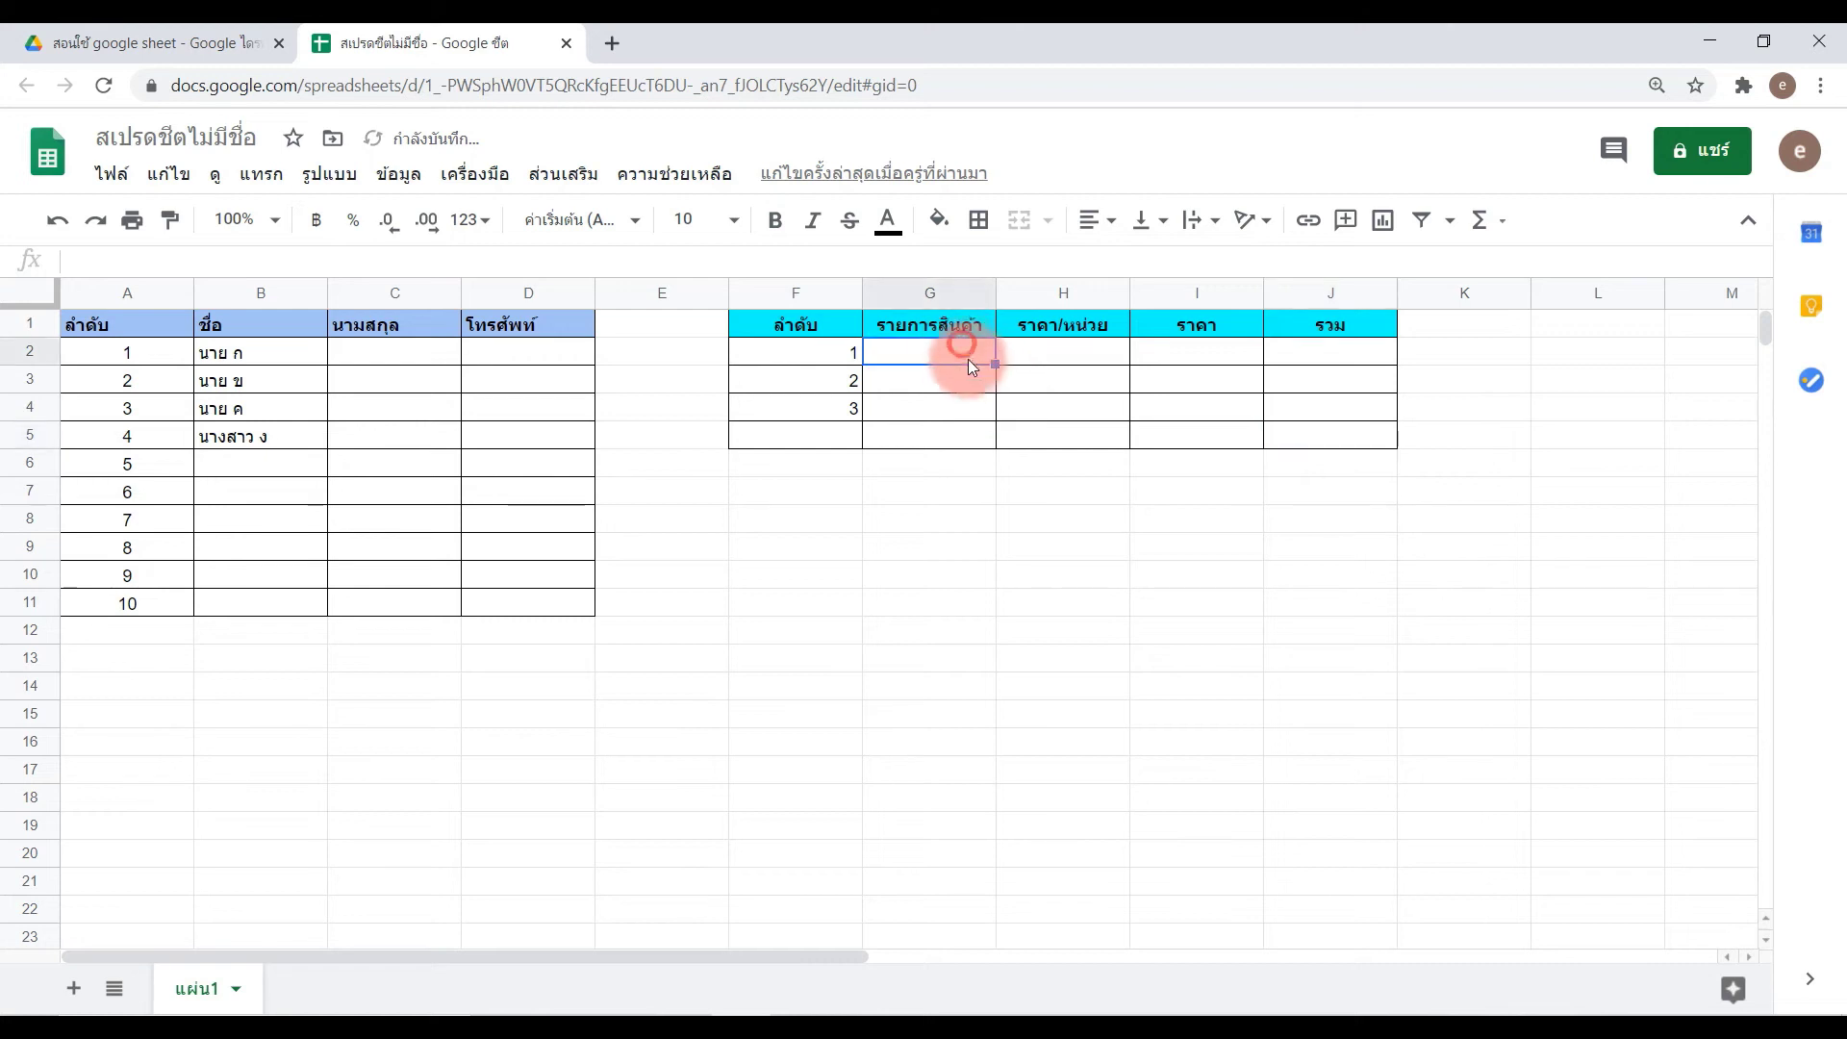
text(สมุด)
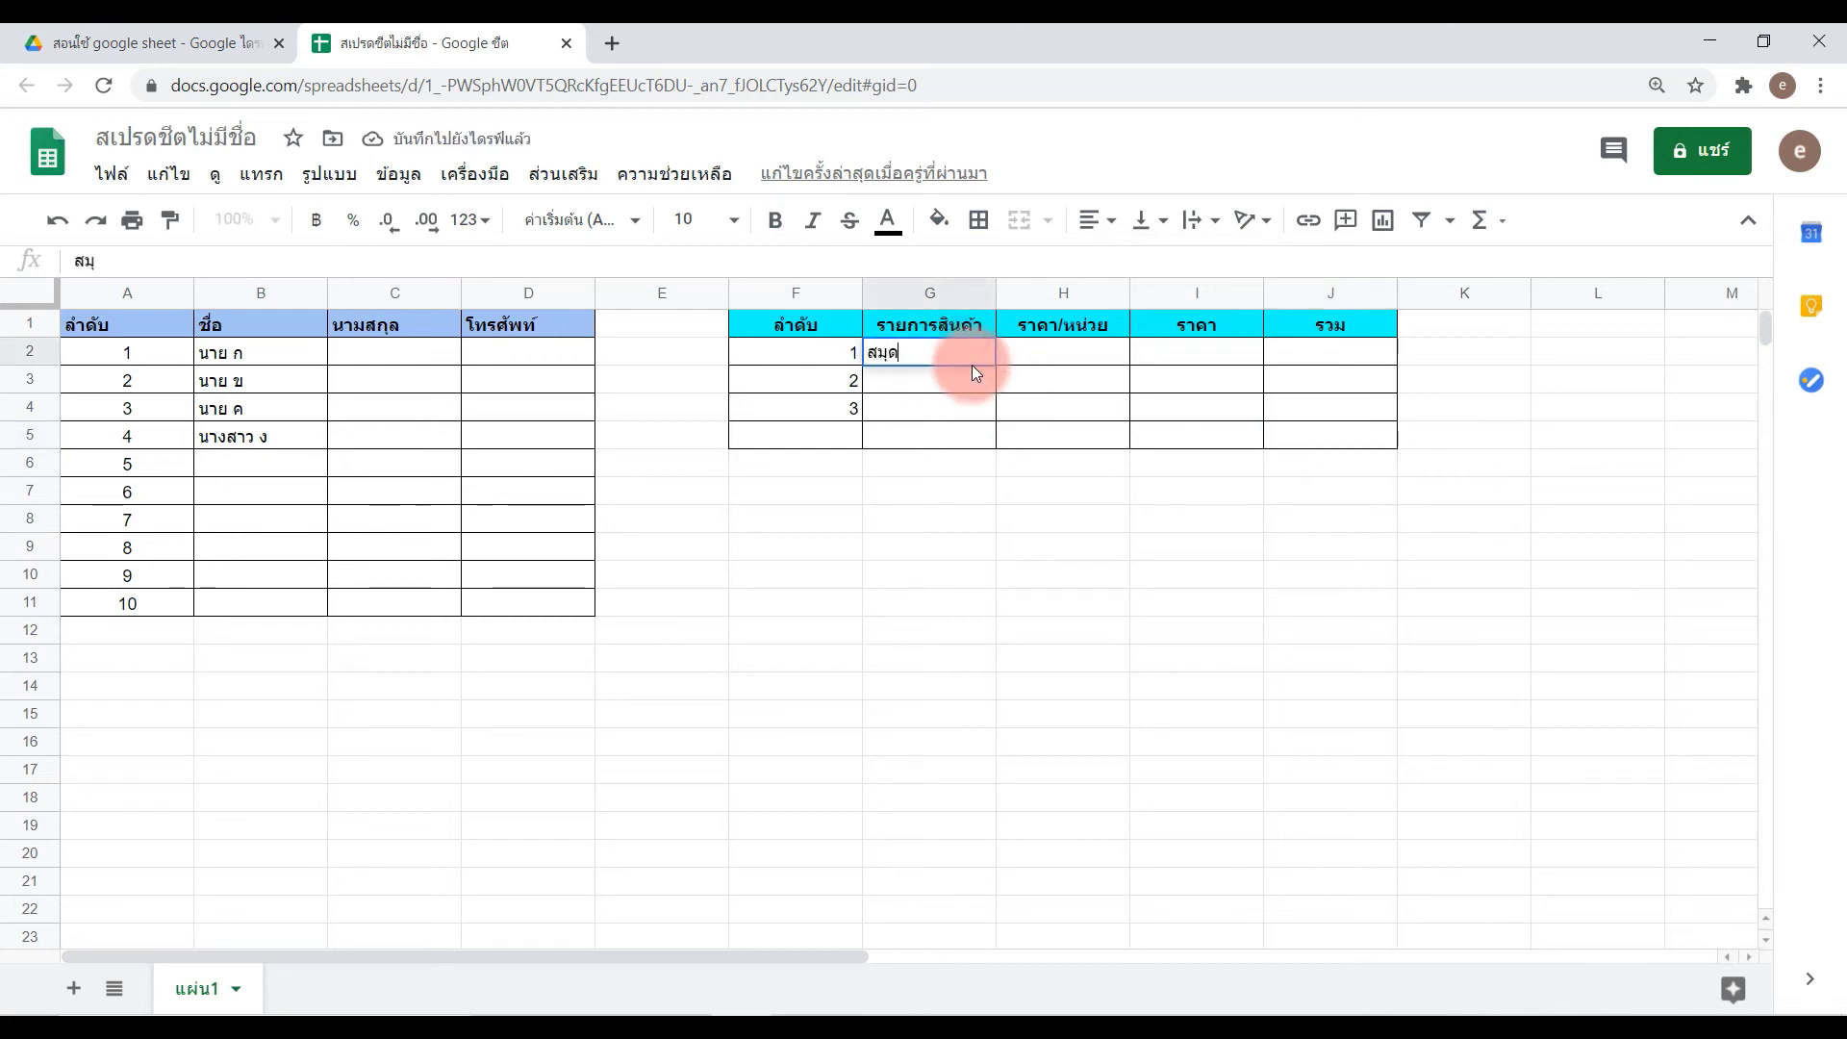
key(Return)
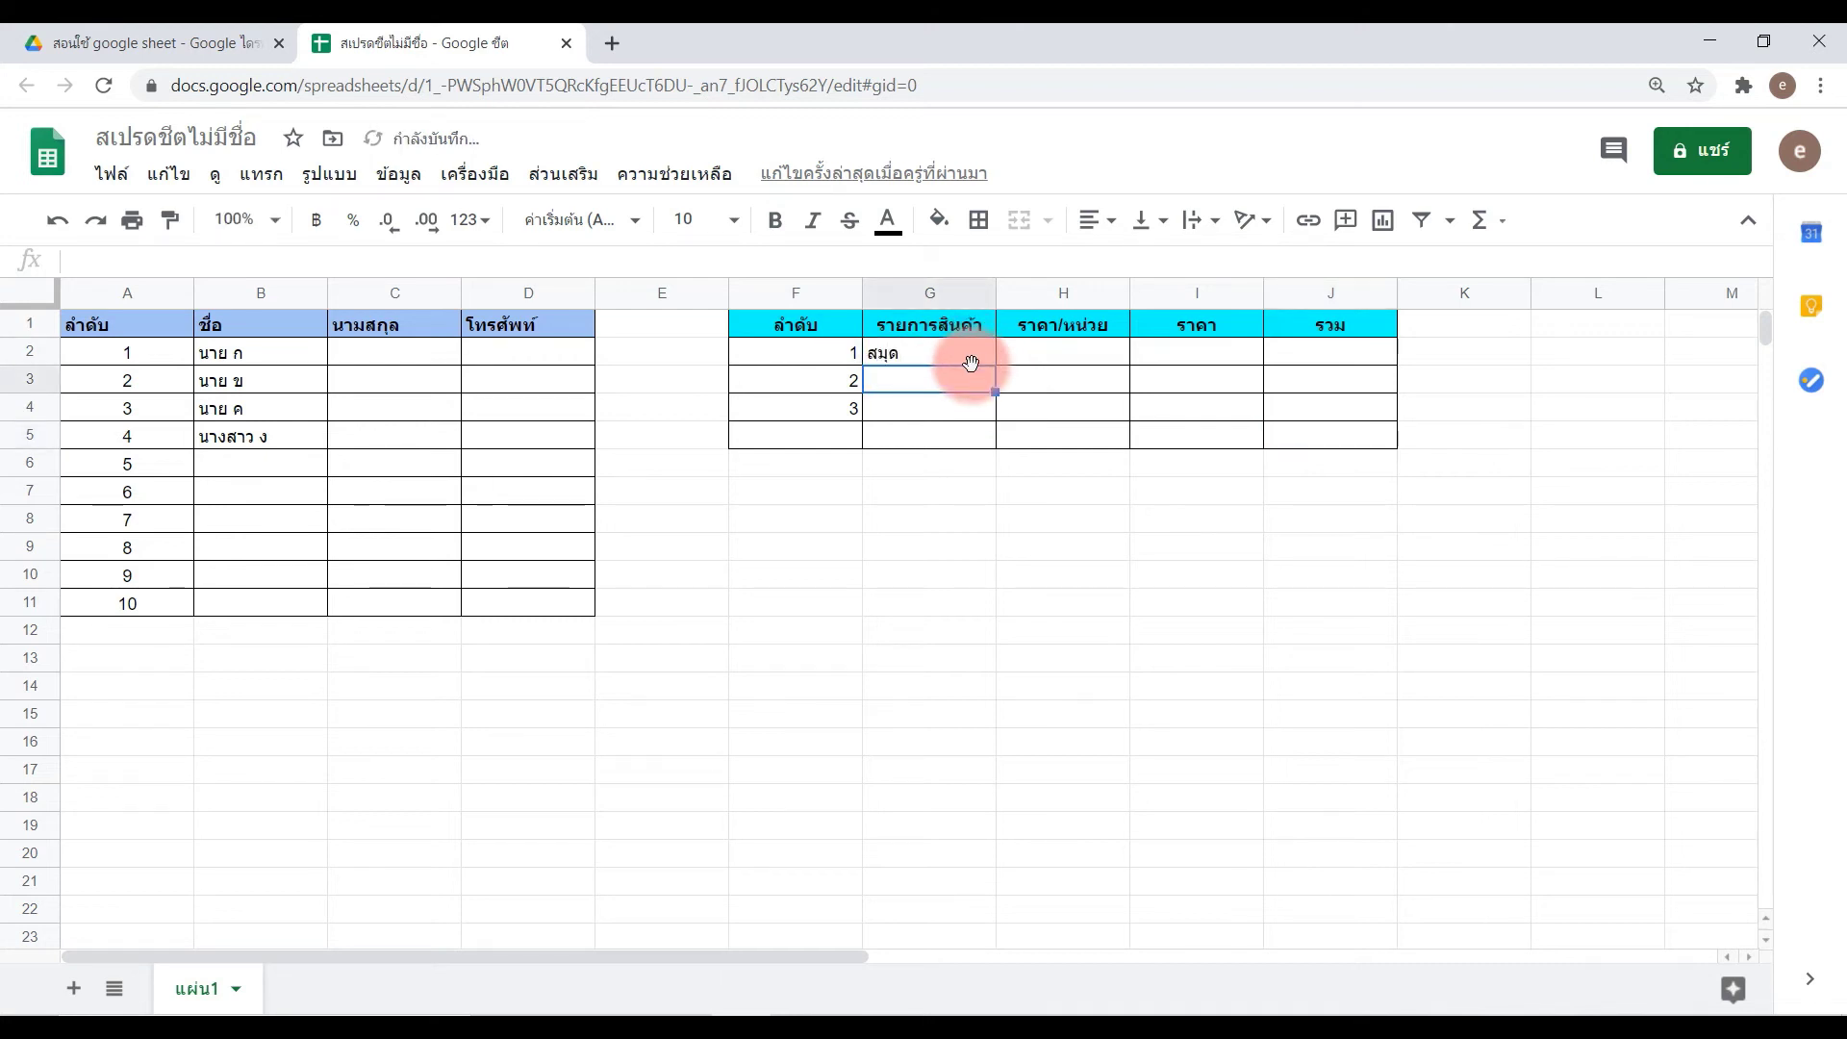
text(ปากกา)
key(Return)
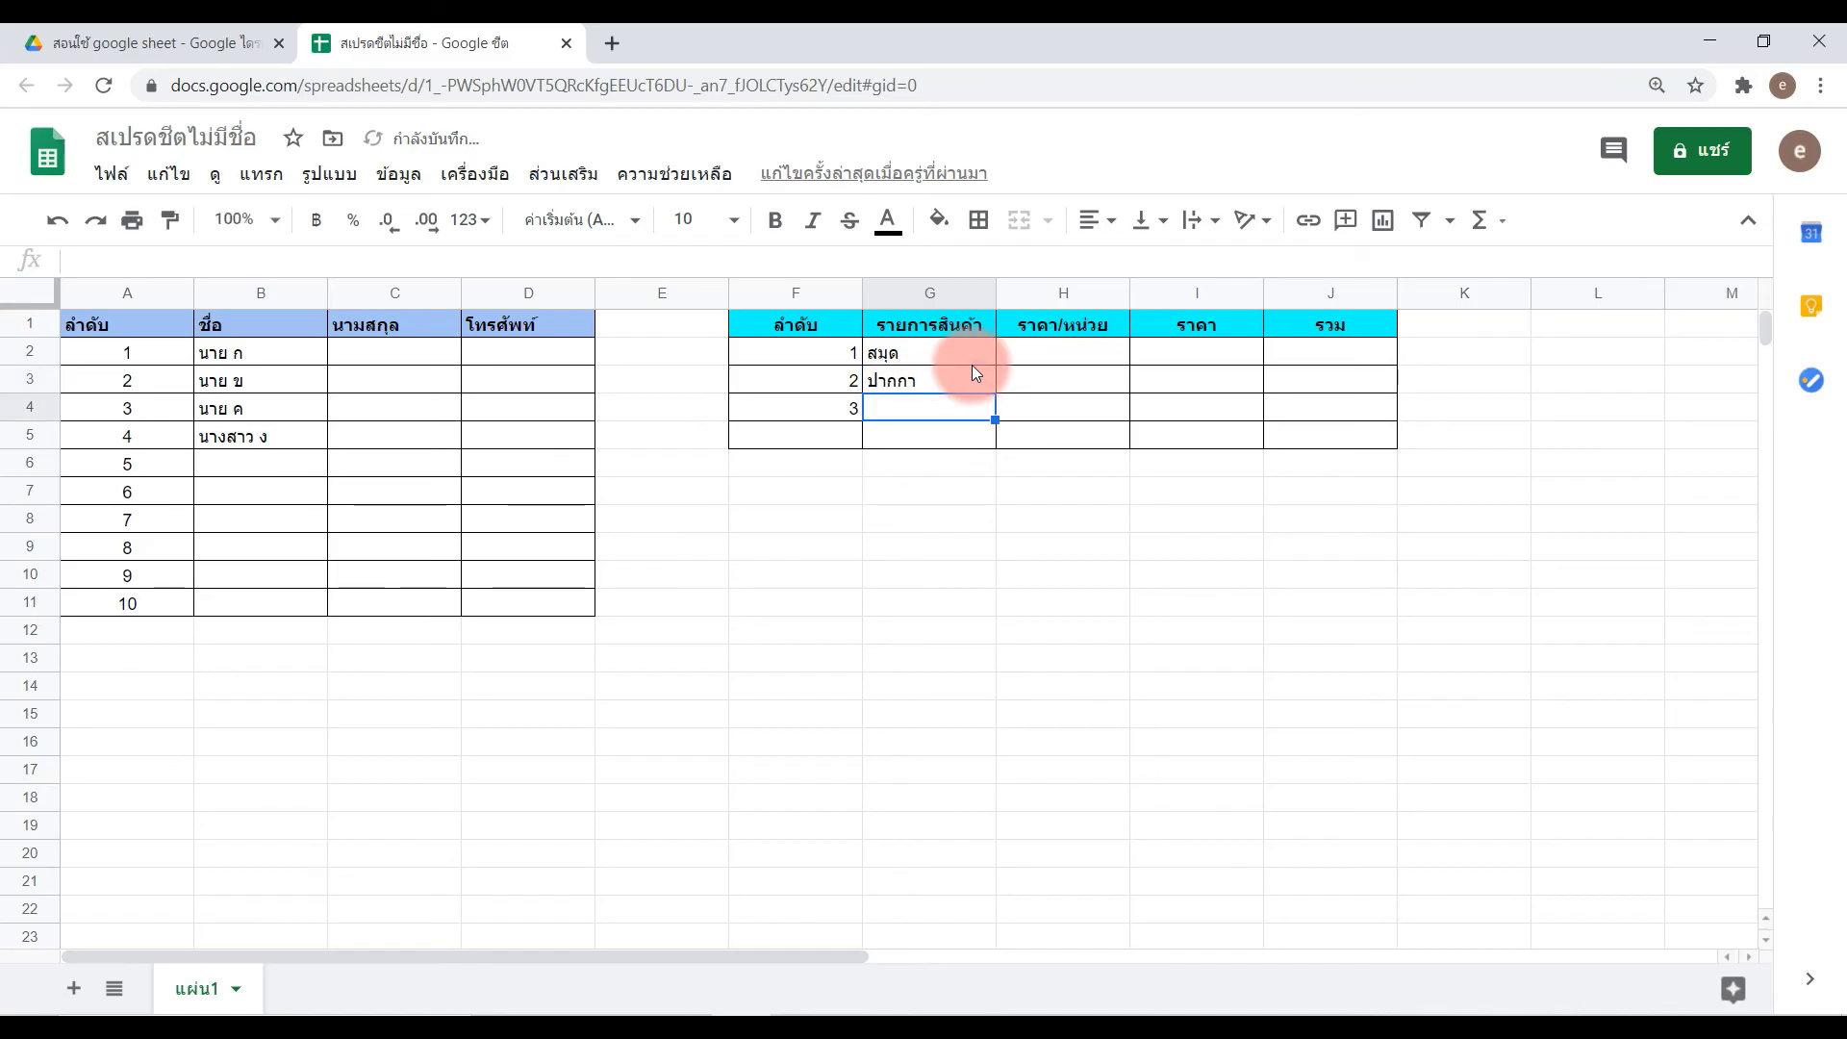
text(ดินสอ)
key(Tab)
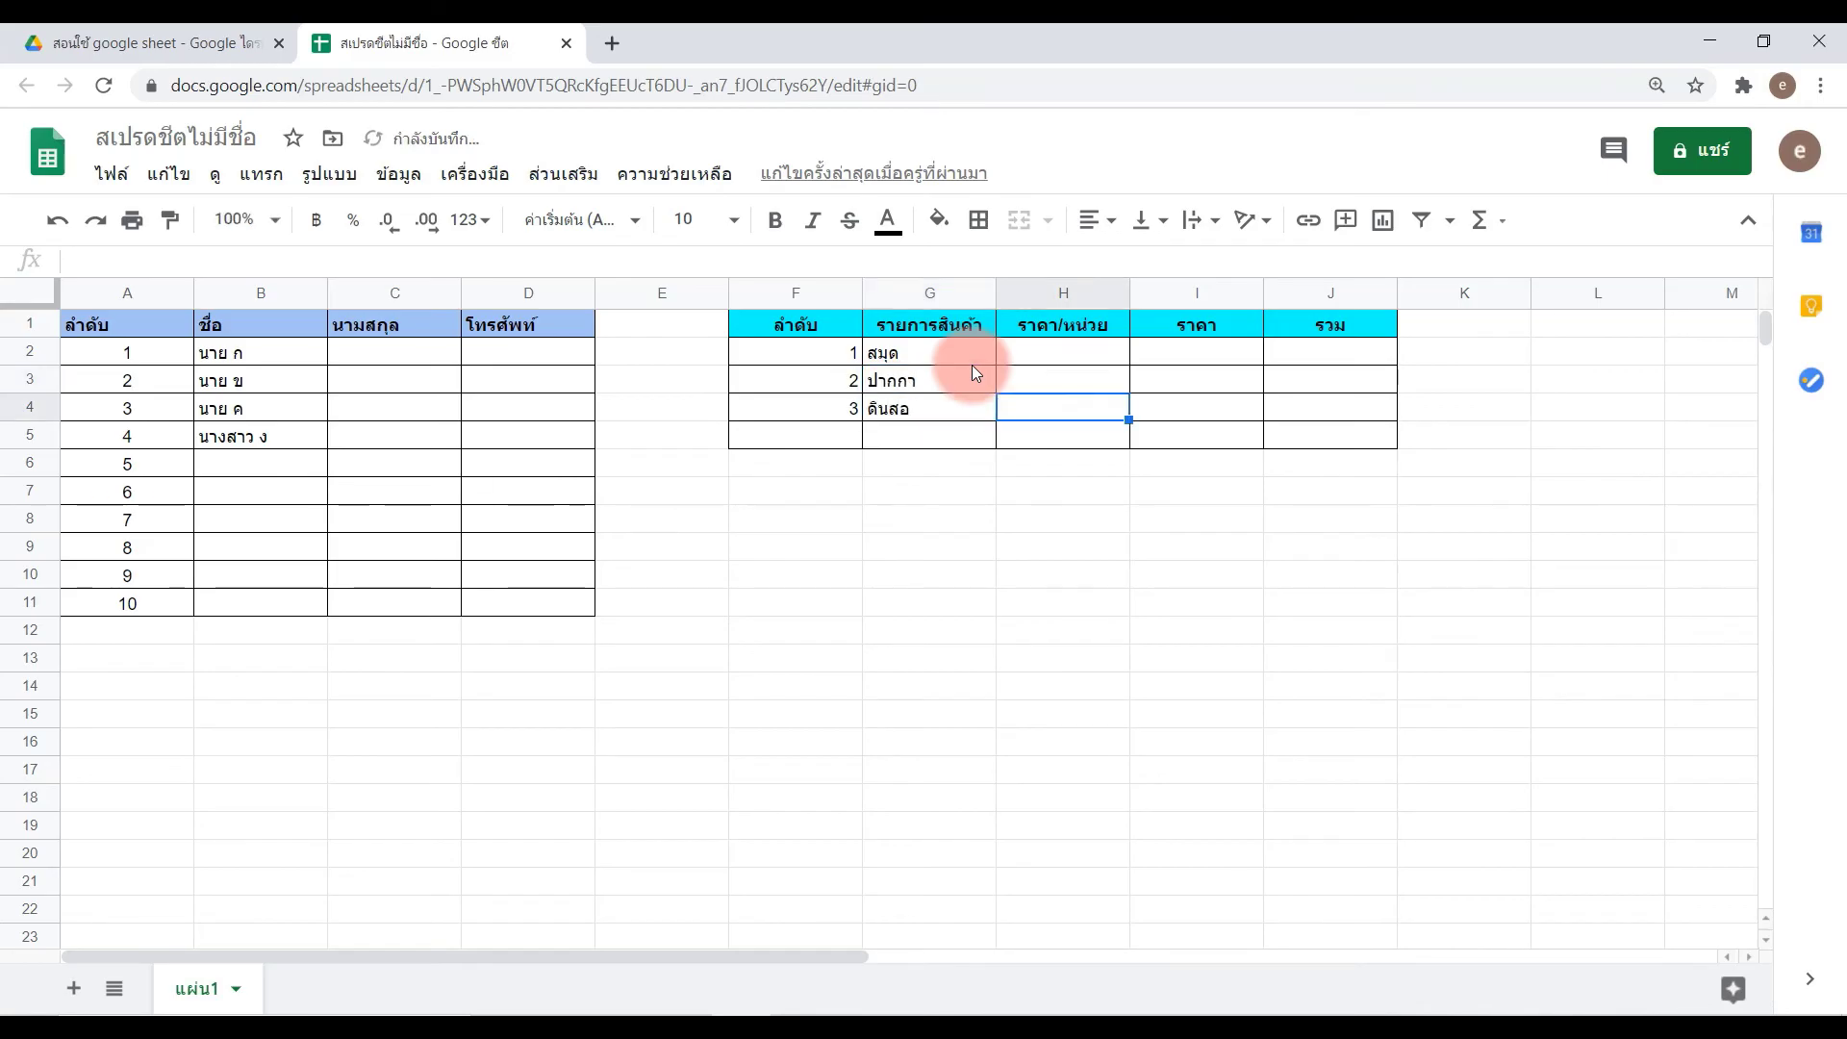
Enter unit prices 10, 5, 5 in H2:H4.
key(Up)
key(Up)
text(1)
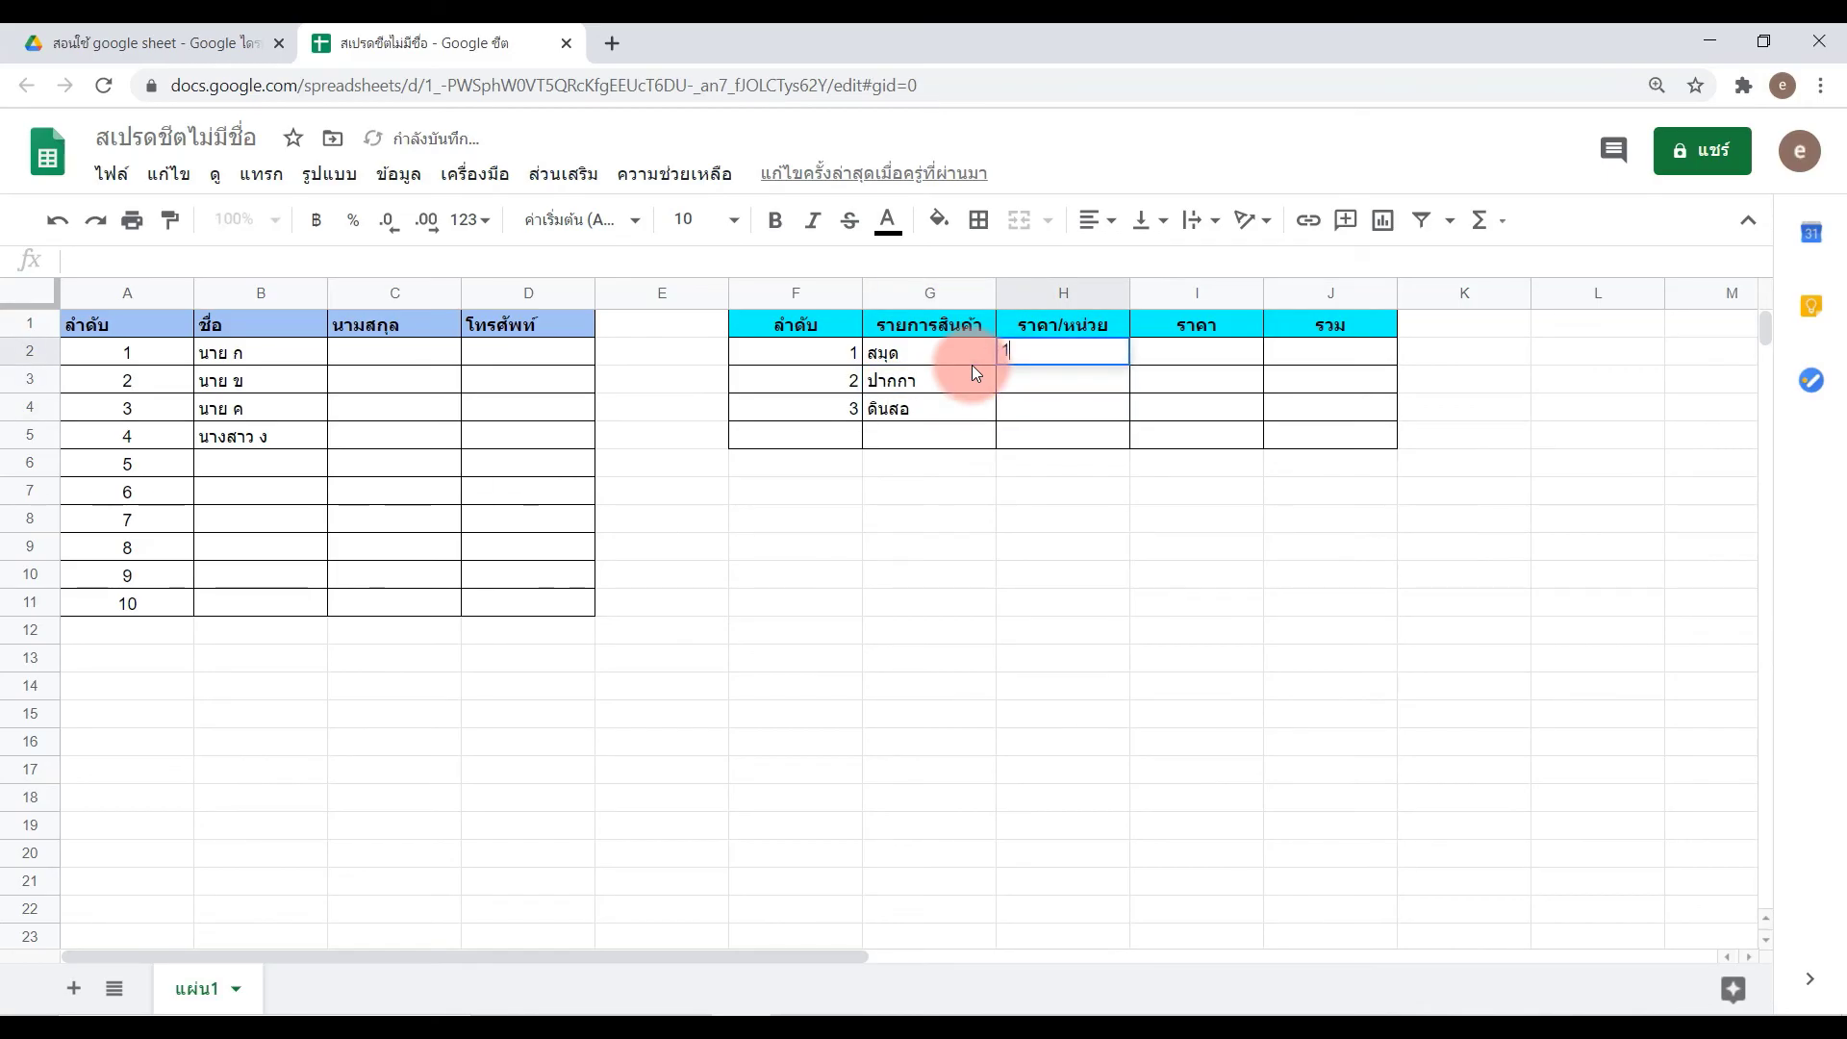
text(0)
key(Return)
text(5)
key(Return)
text(5)
key(Return)
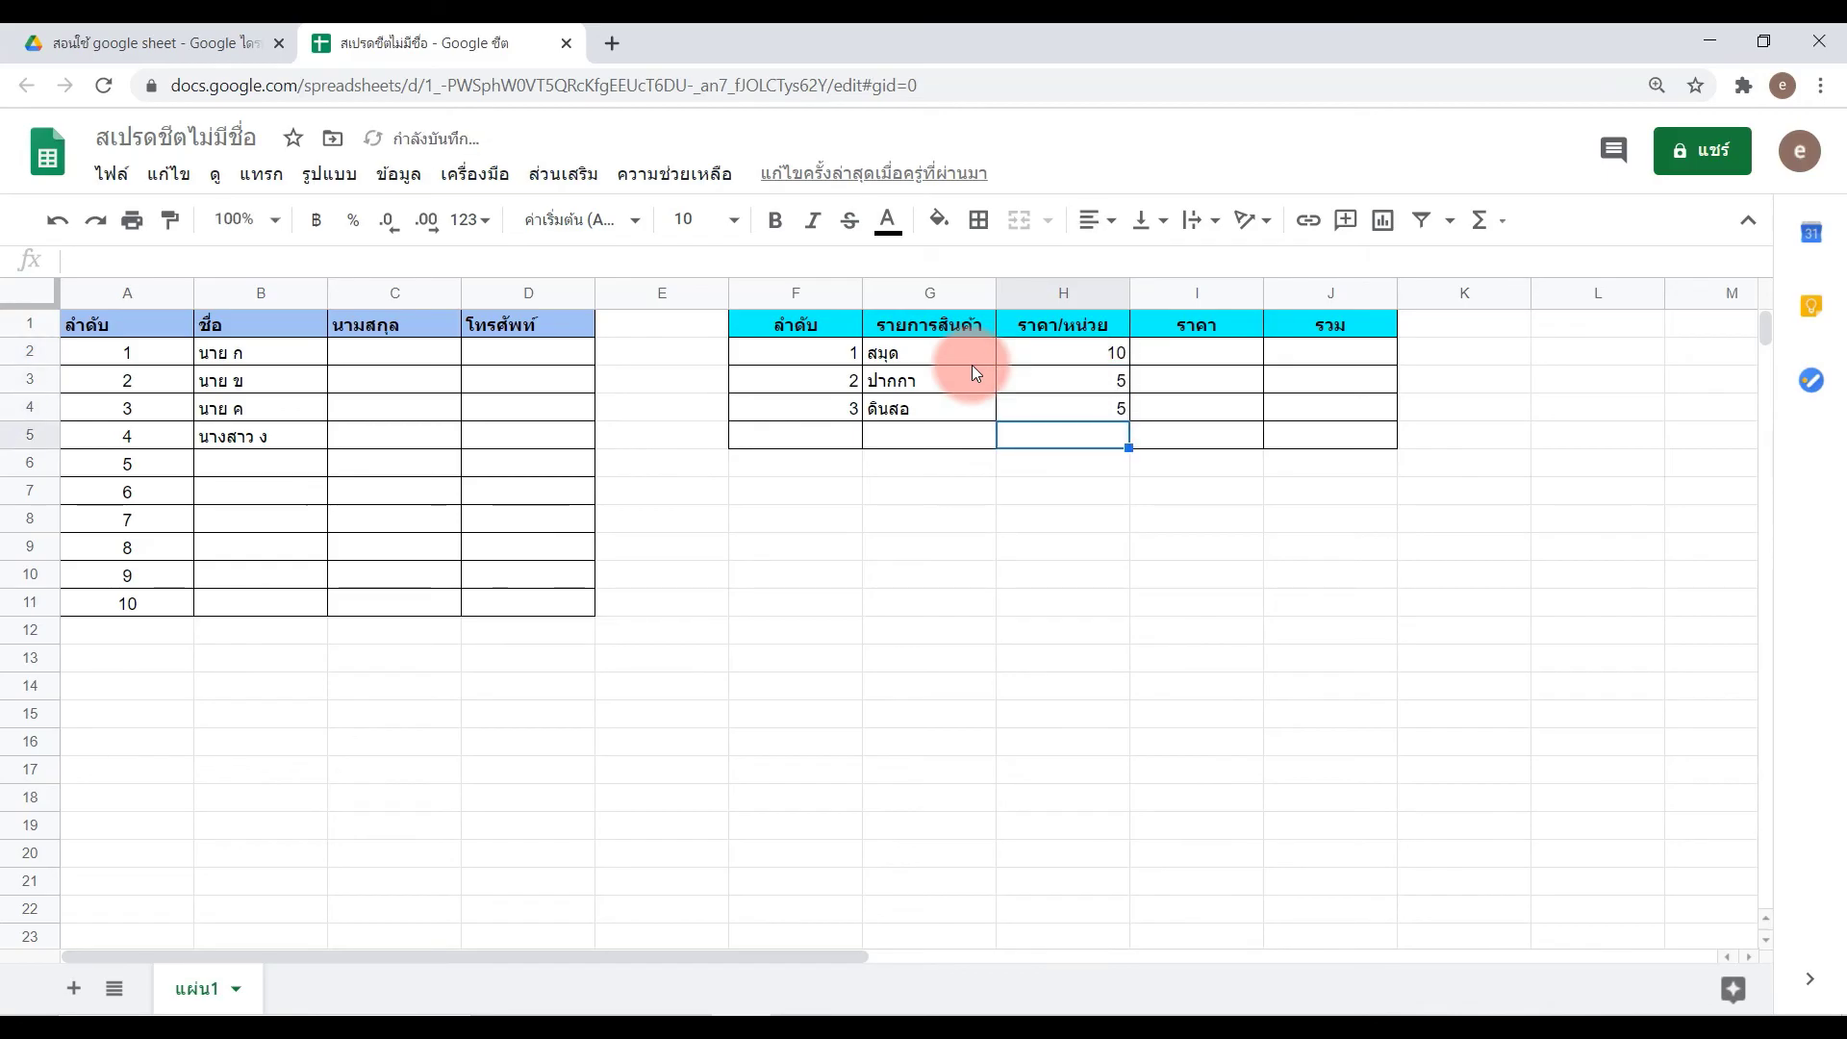
Rename I1 to จำนวน and enter quantities 5, 10, 10 in I2:I4.
click(1227, 354)
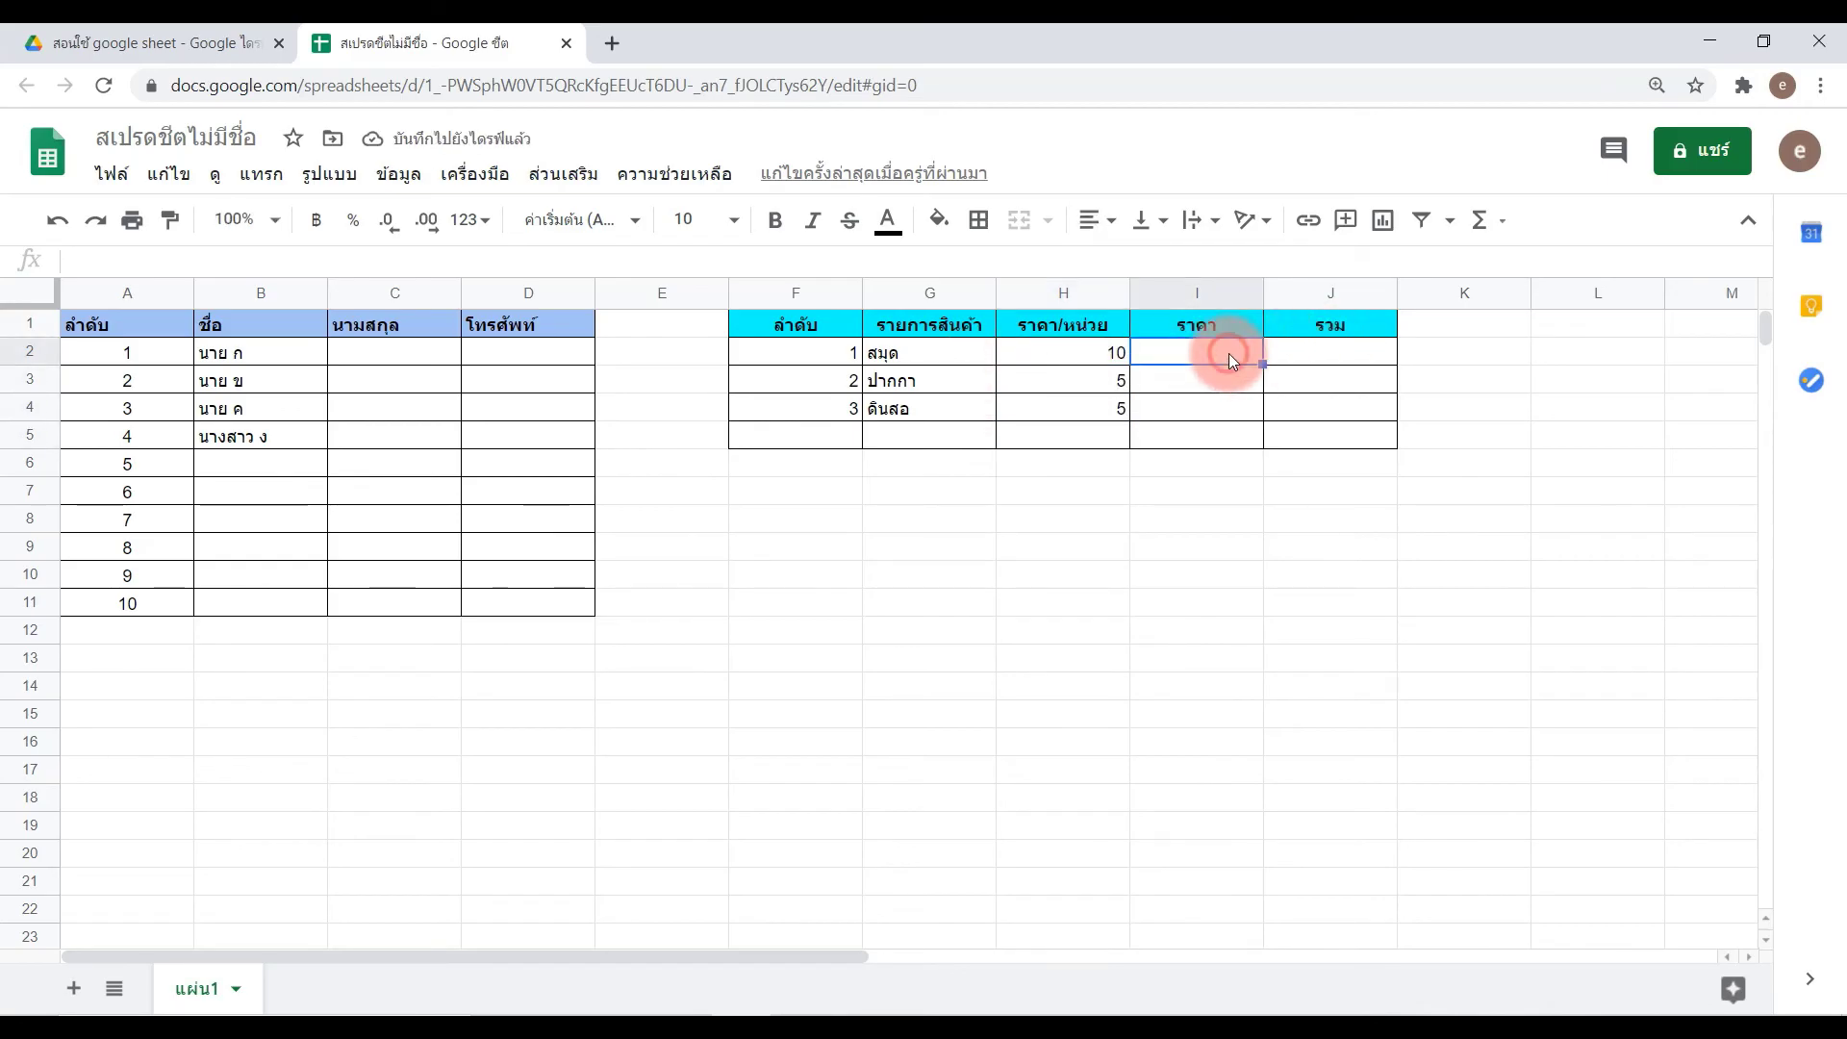
click(1206, 327)
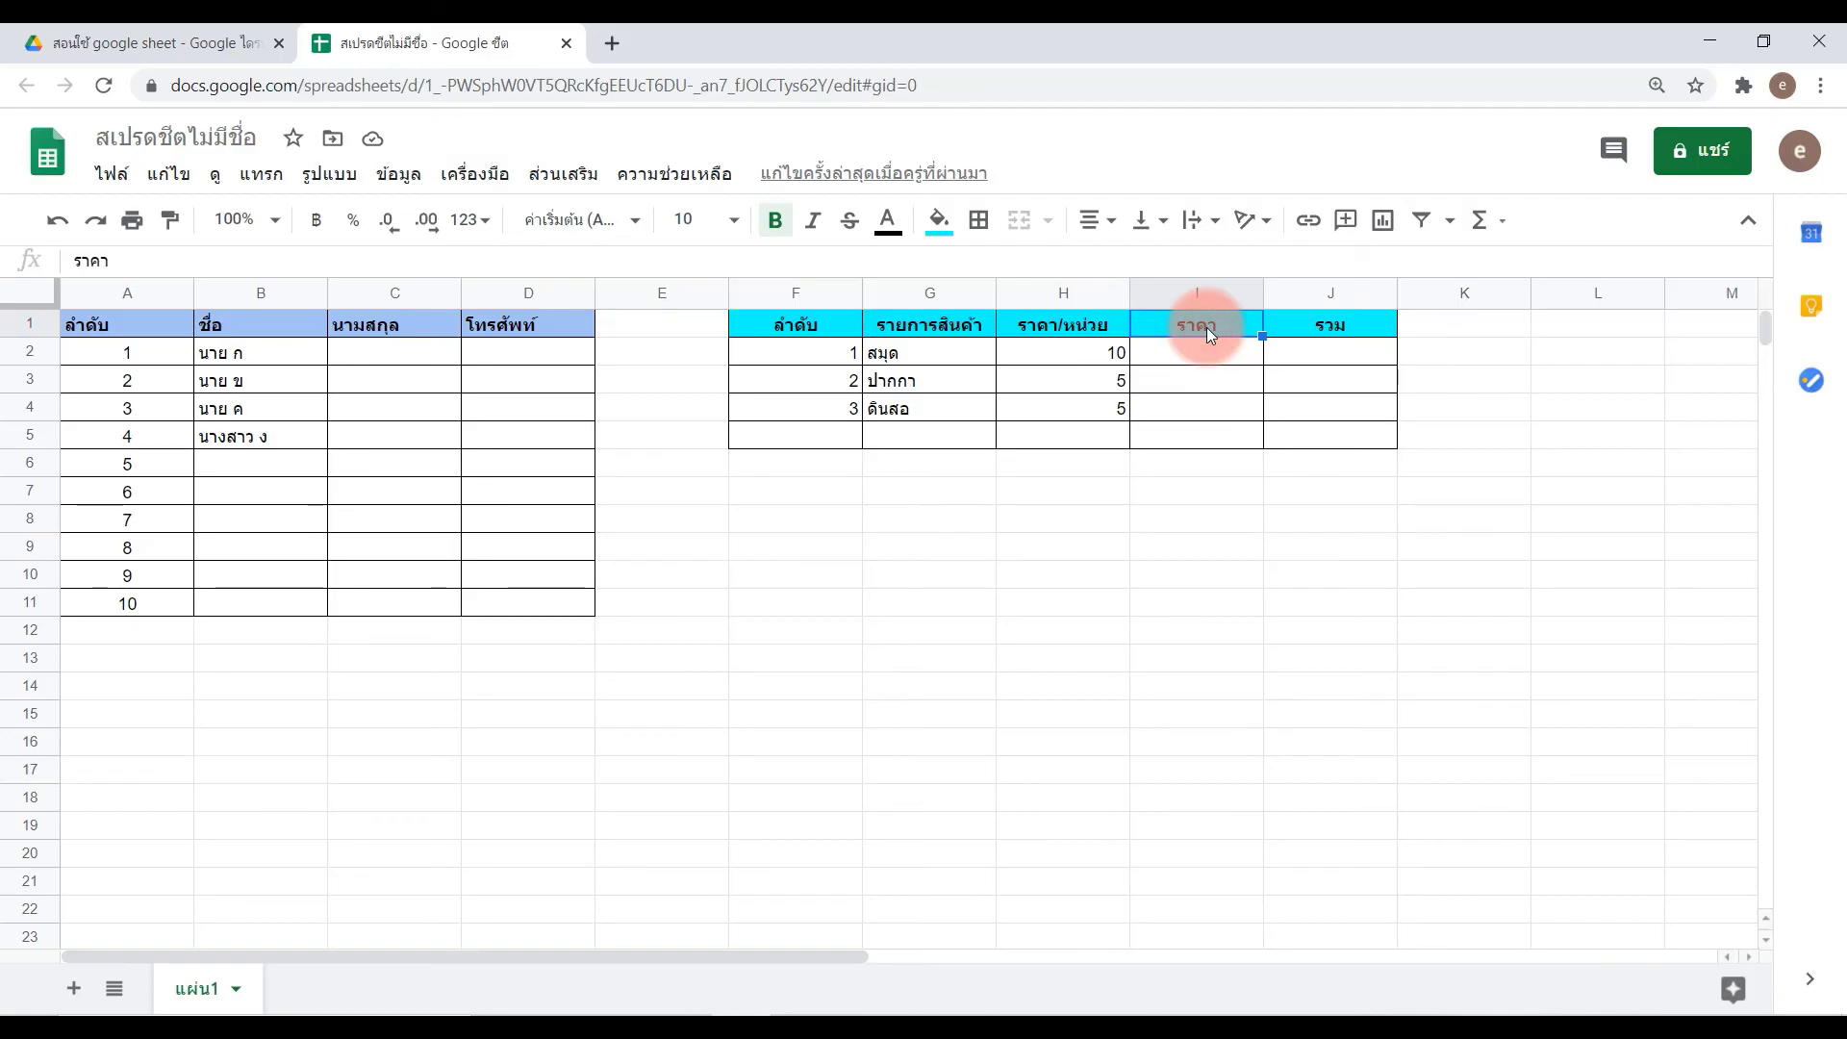
text(จำนวน)
key(Return)
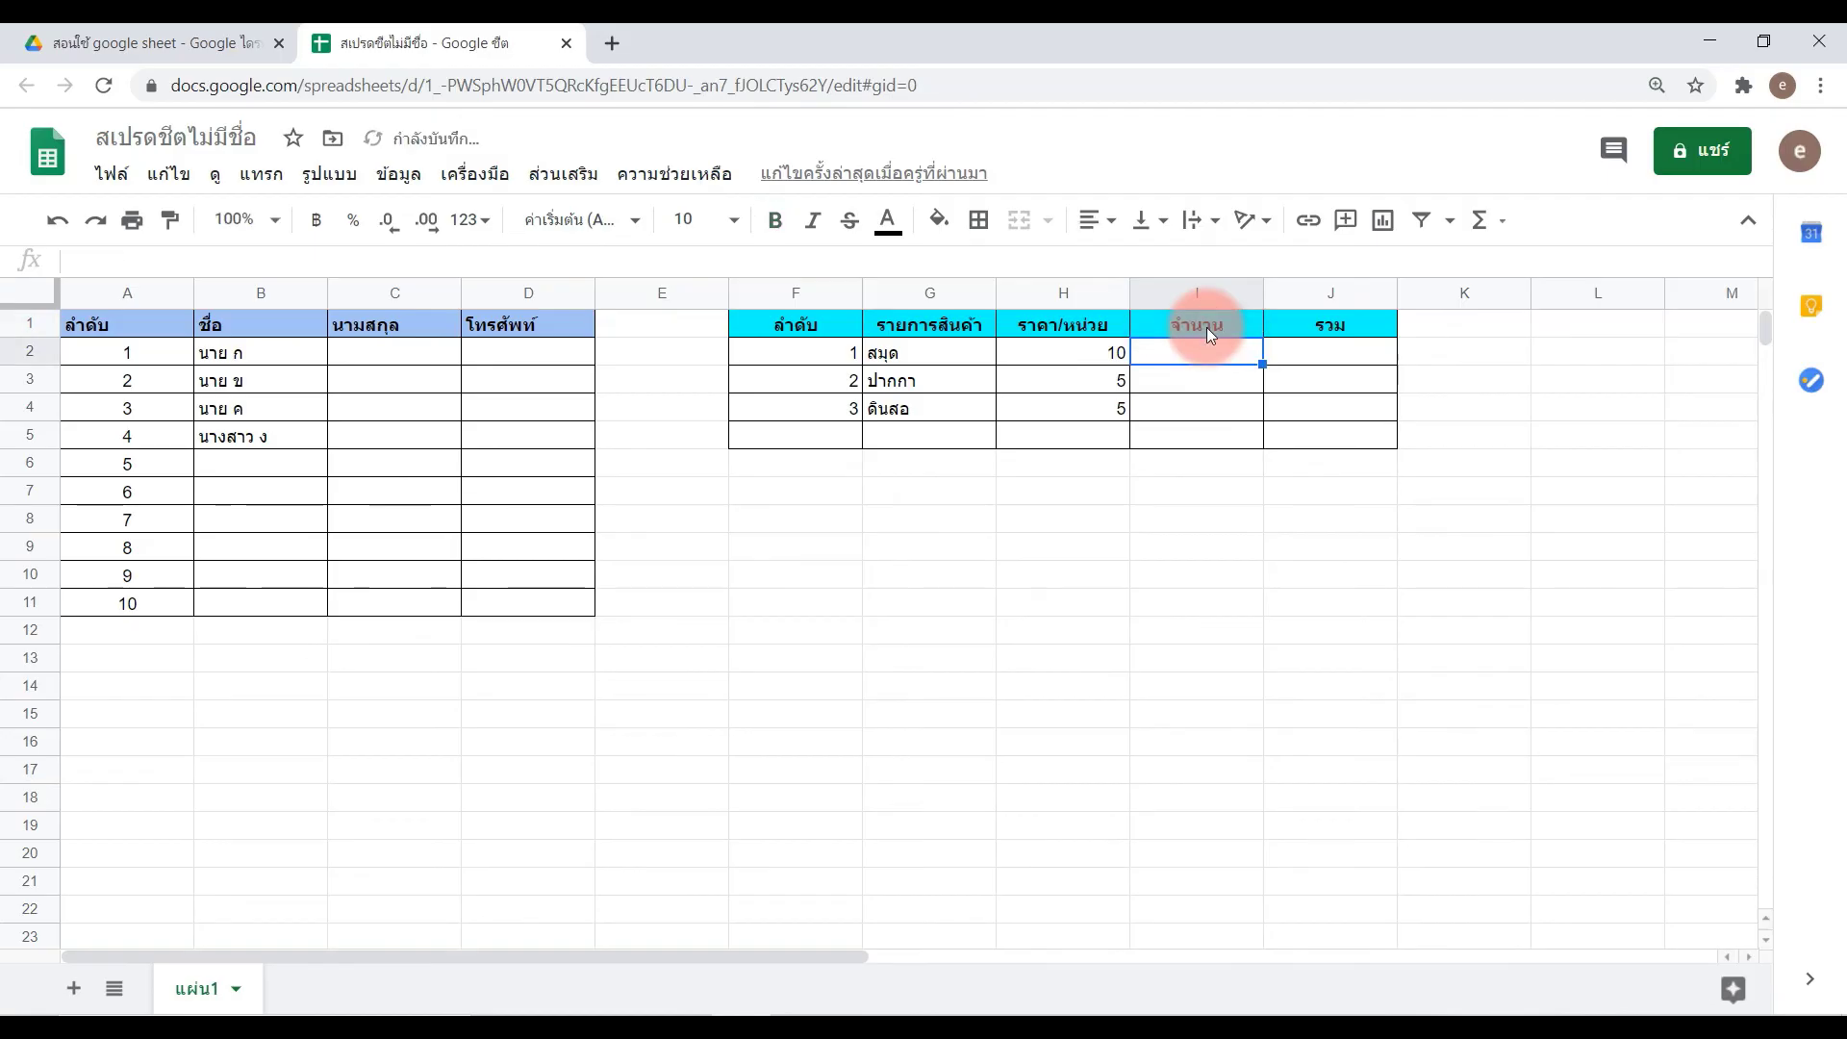
text(5)
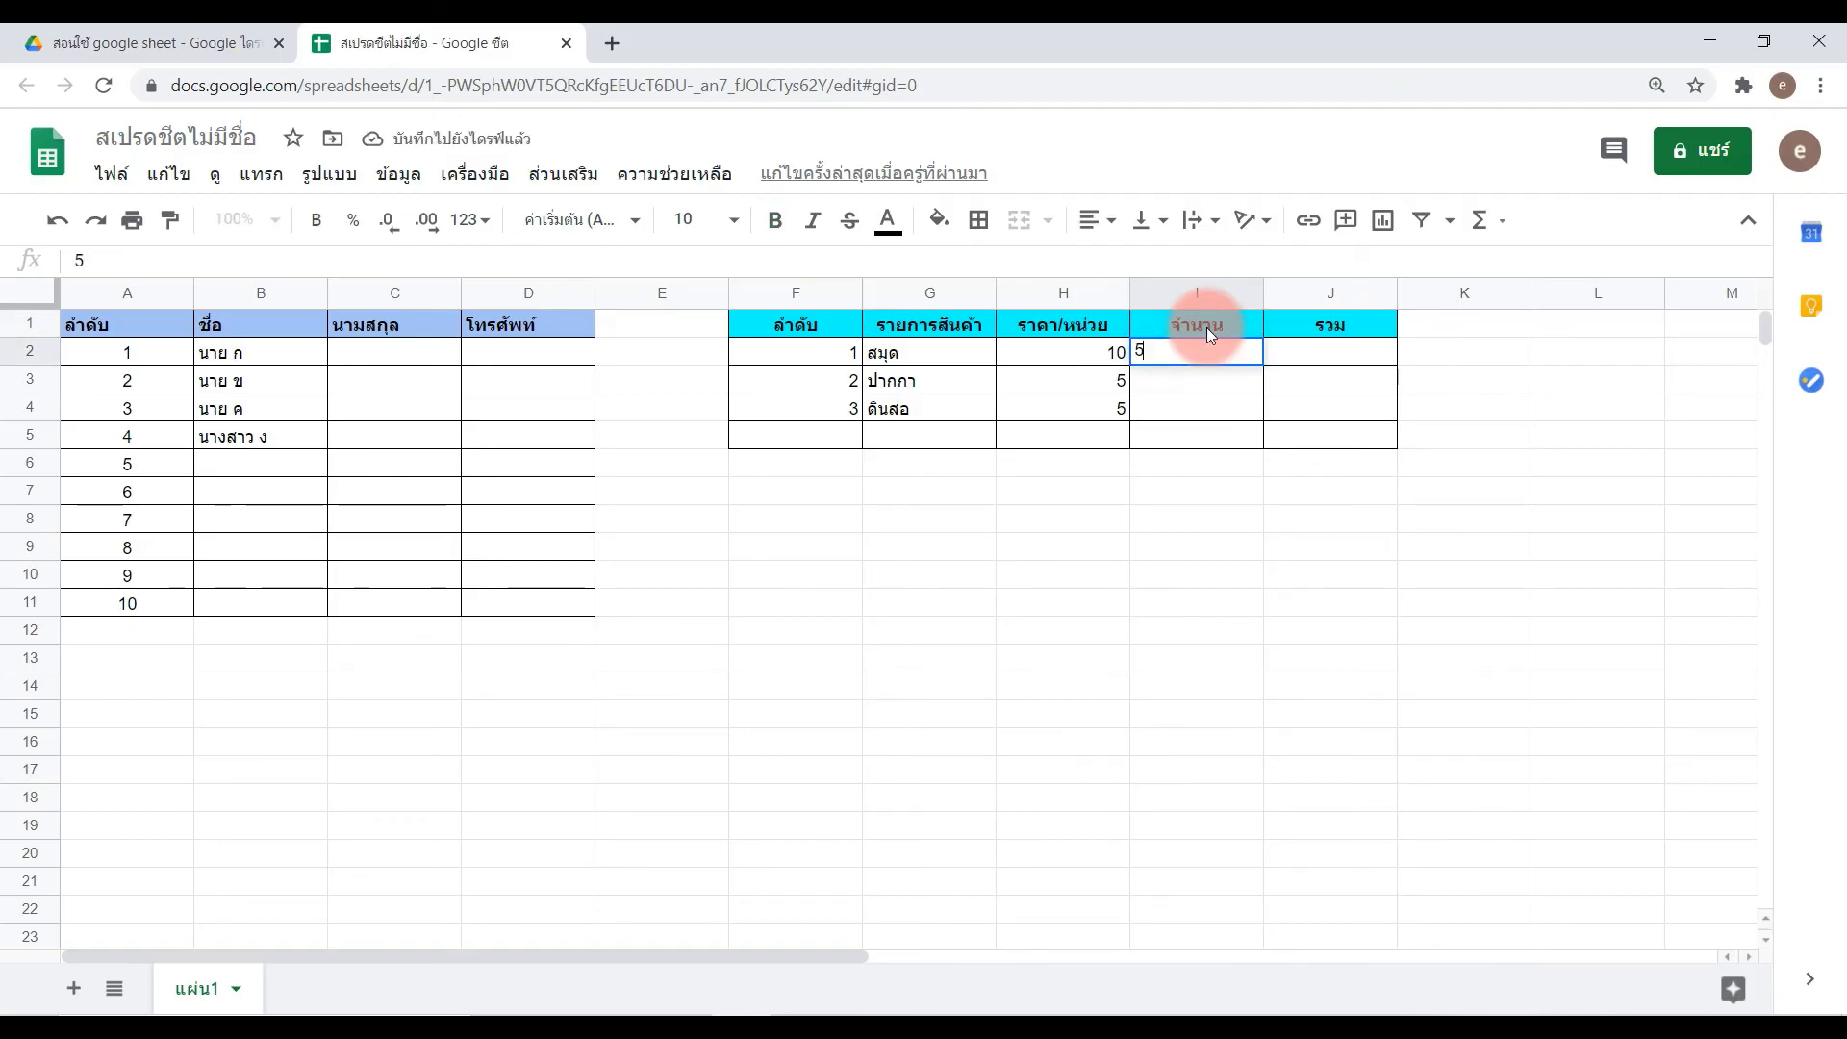
key(Return)
text(10)
key(Return)
text(10)
key(Return)
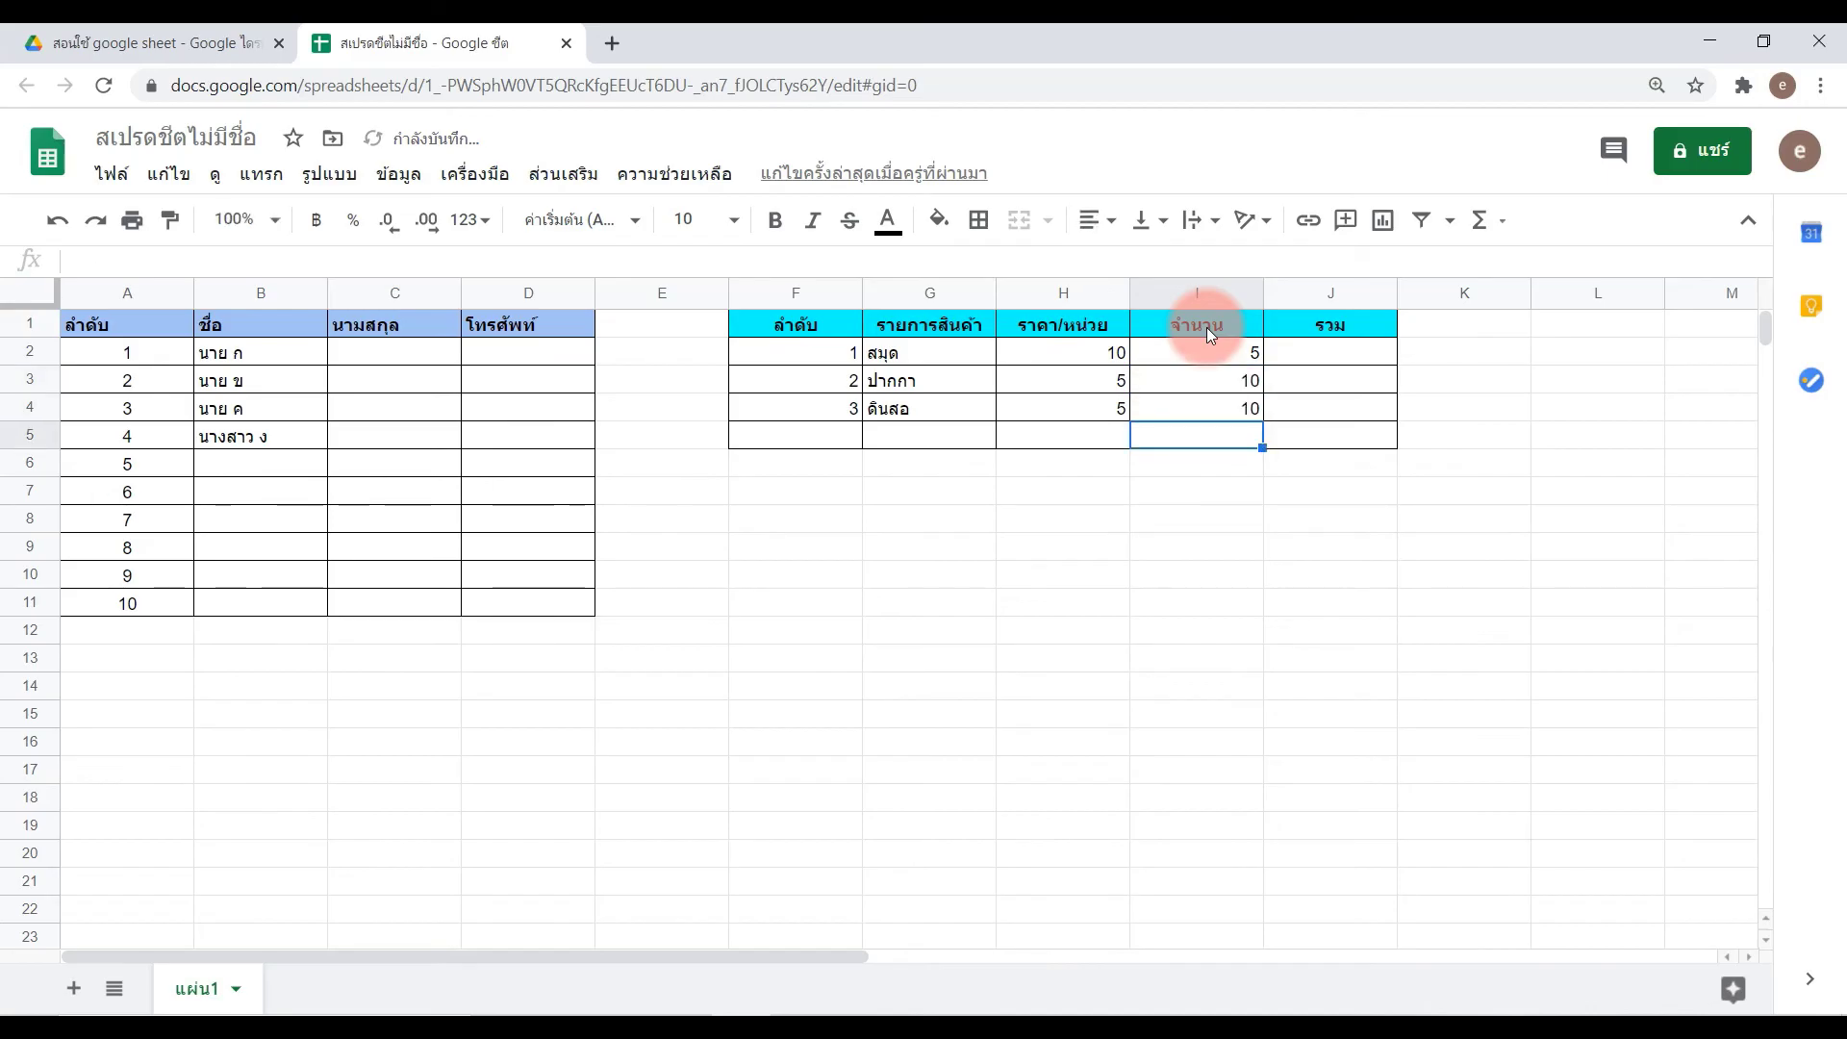
click(1318, 363)
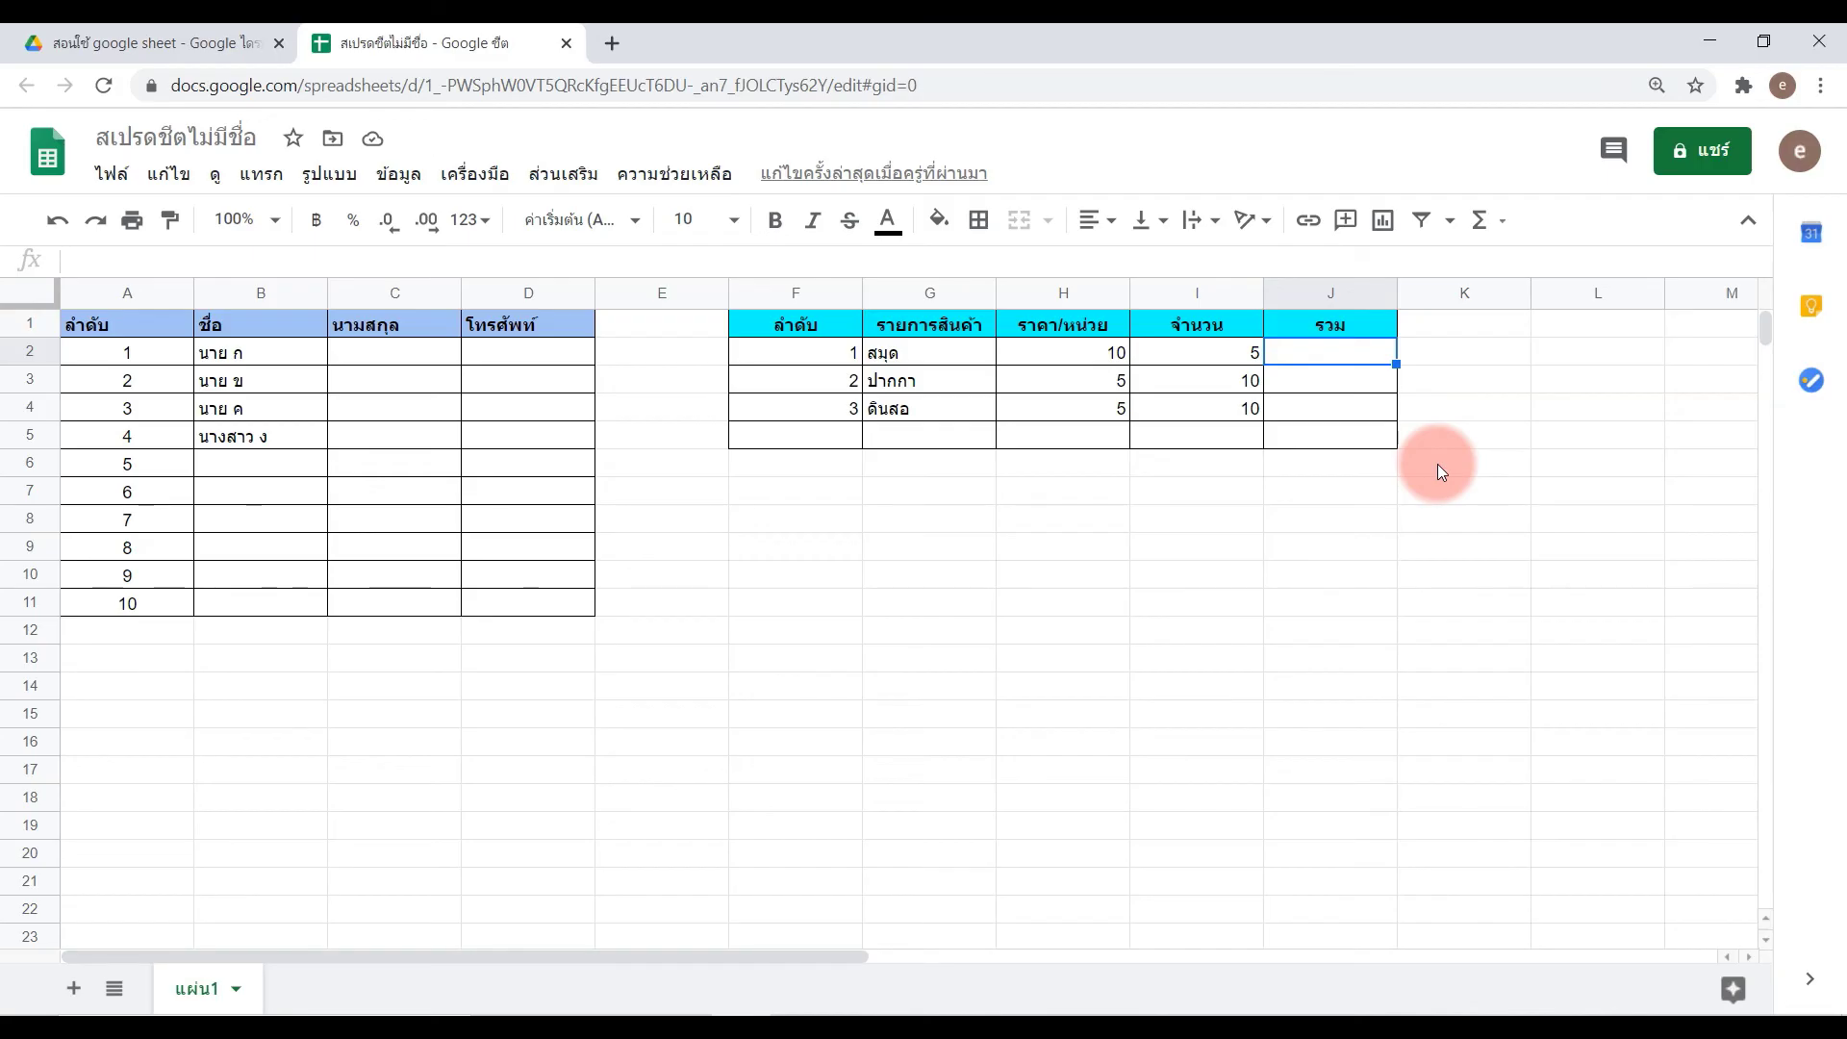
Enter =H2*I2 in J2 and fill it down to J4, showing 50 per row.
text(=)
click(1105, 354)
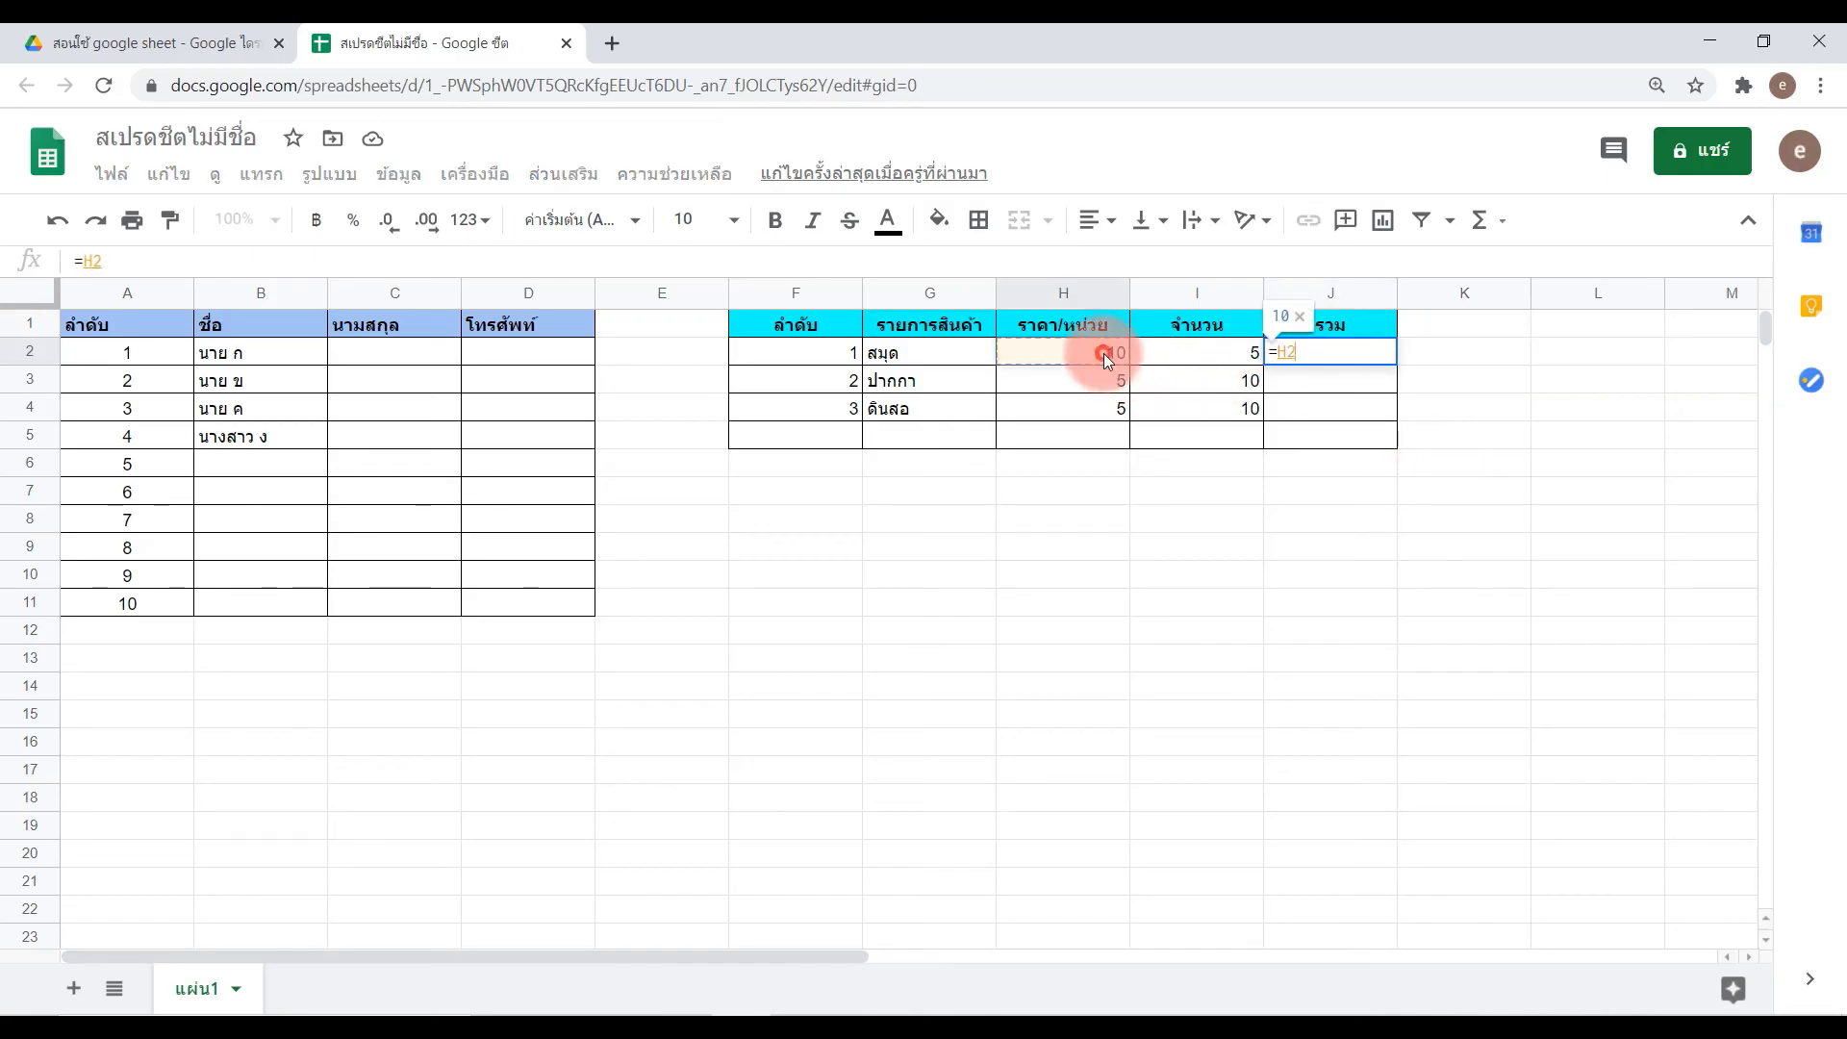
text(*)
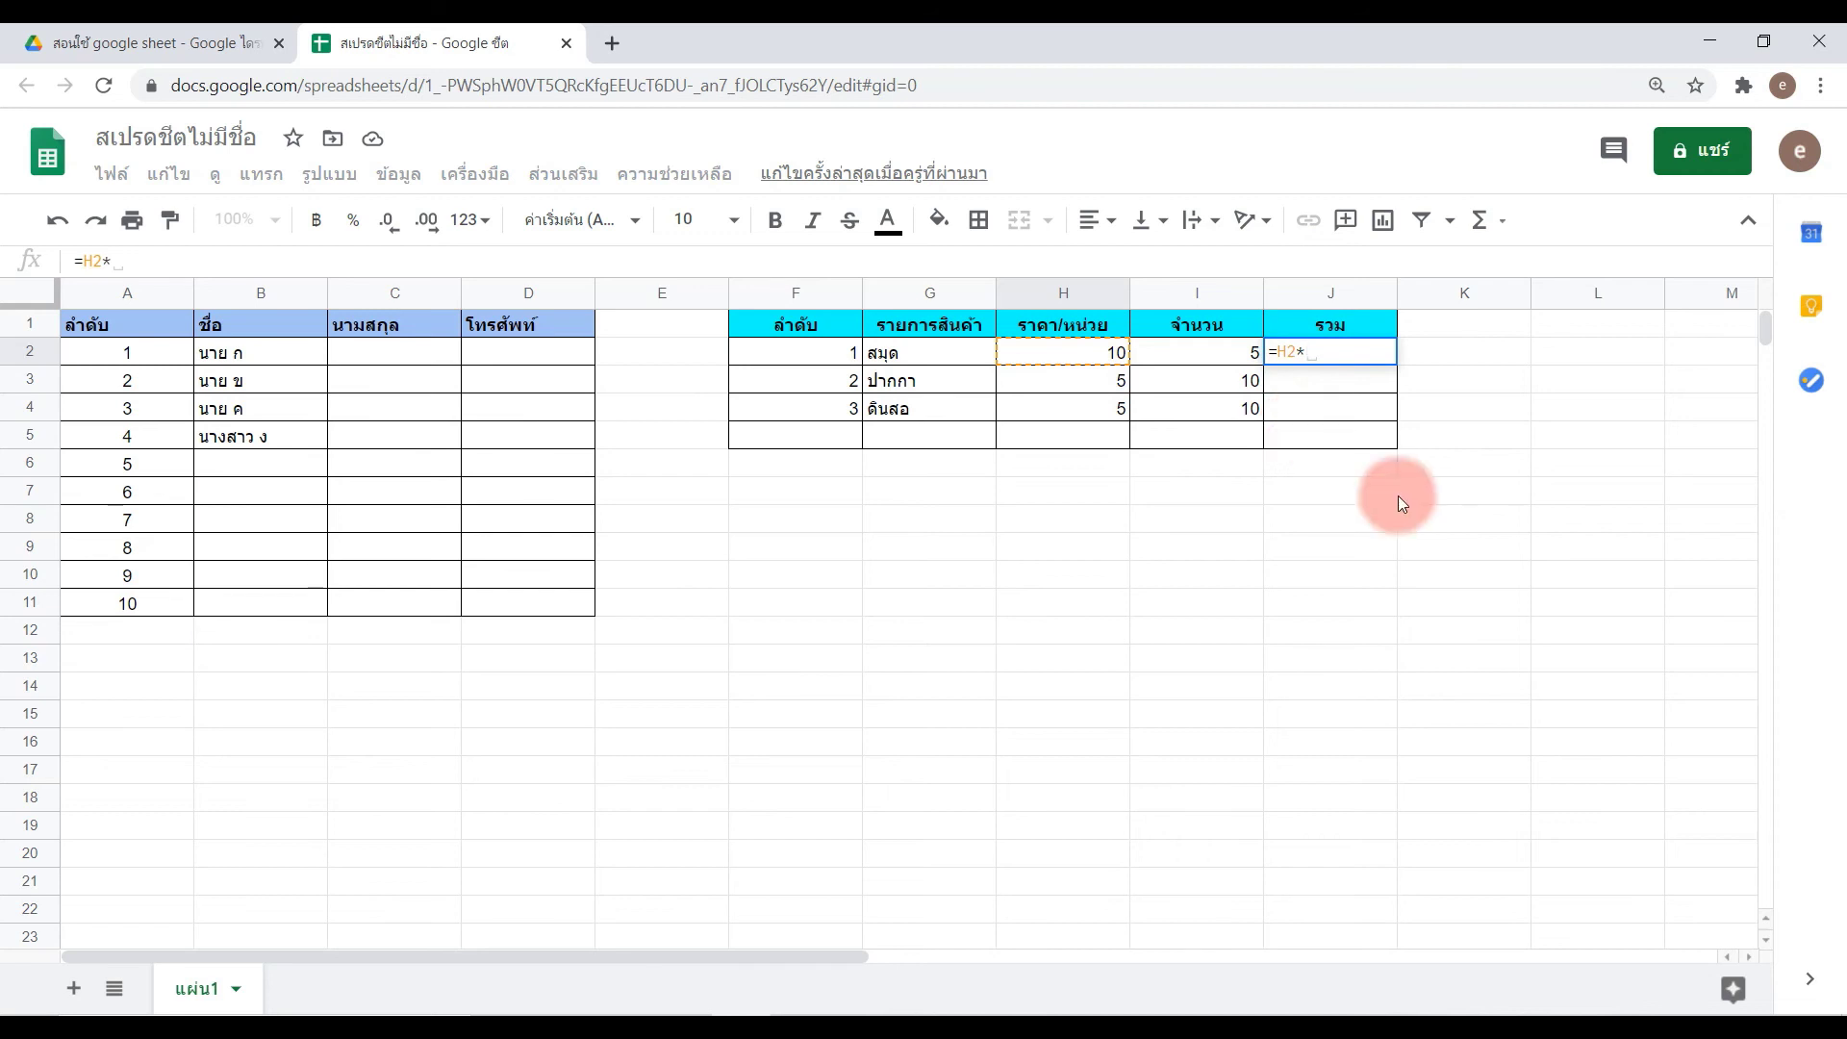
click(1202, 350)
key(Return)
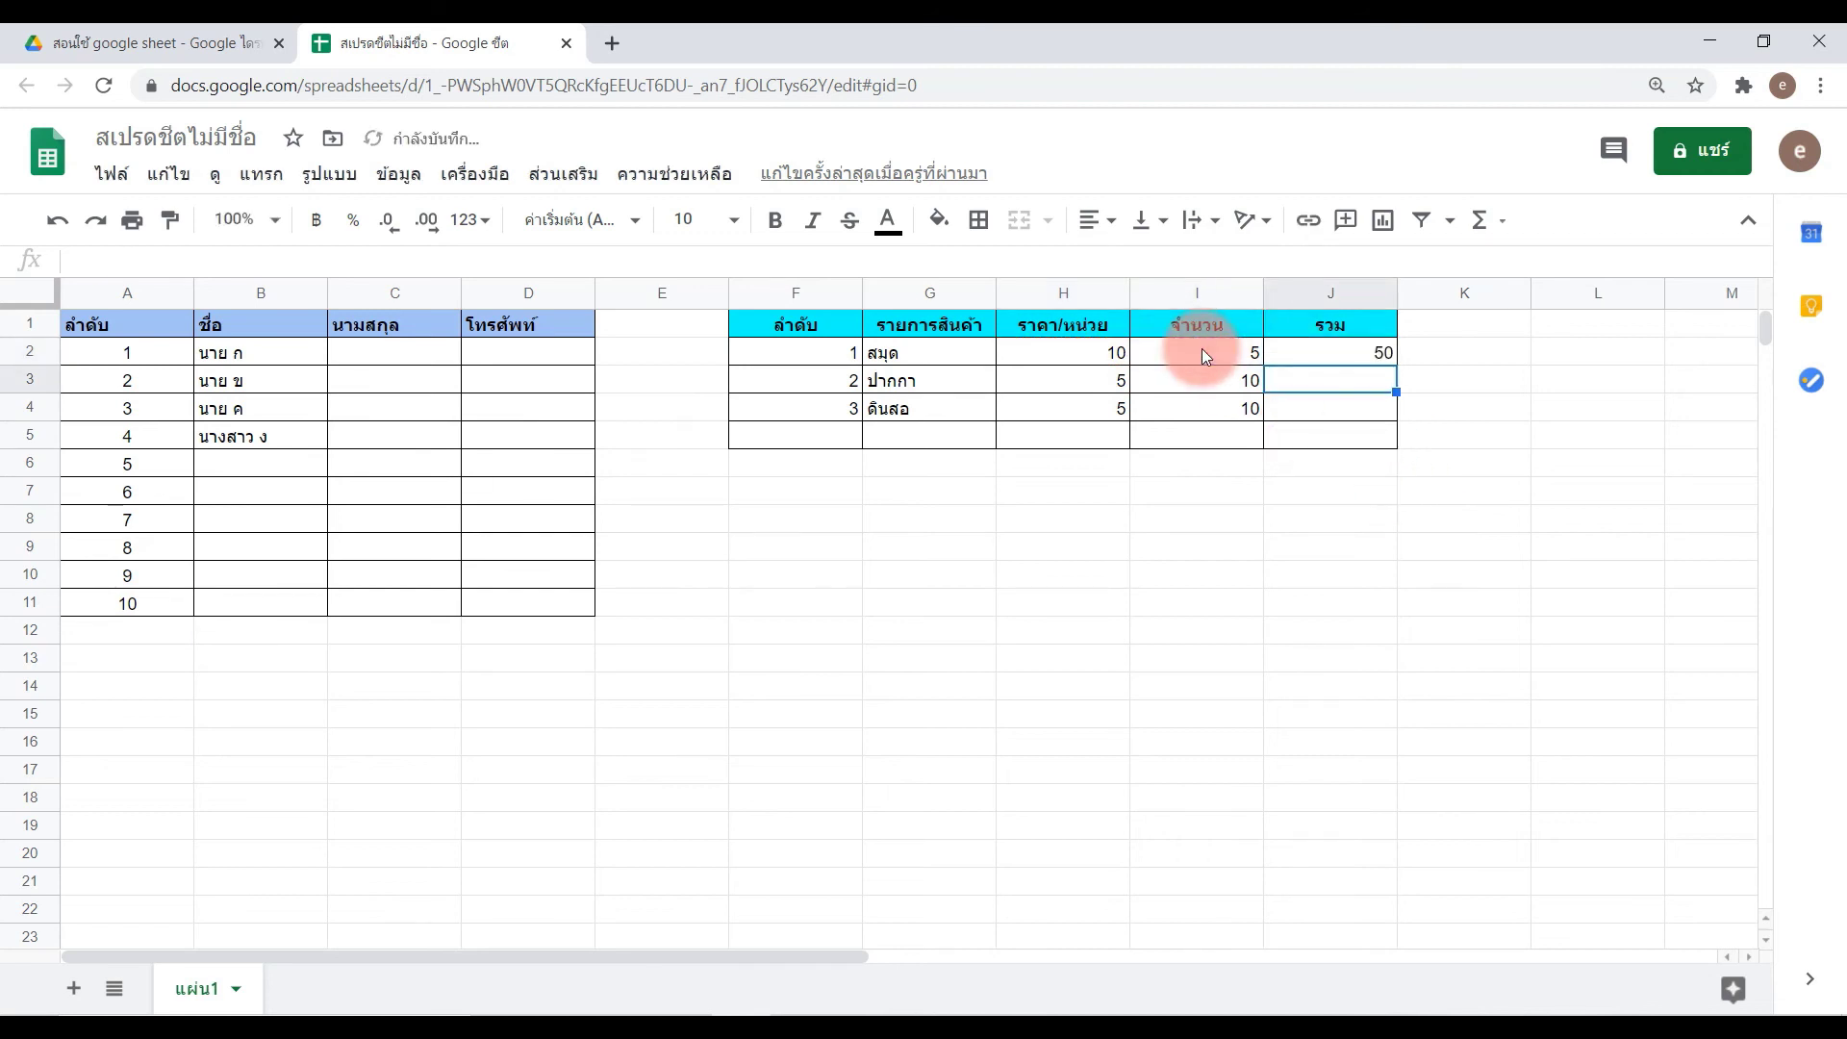
click(1360, 355)
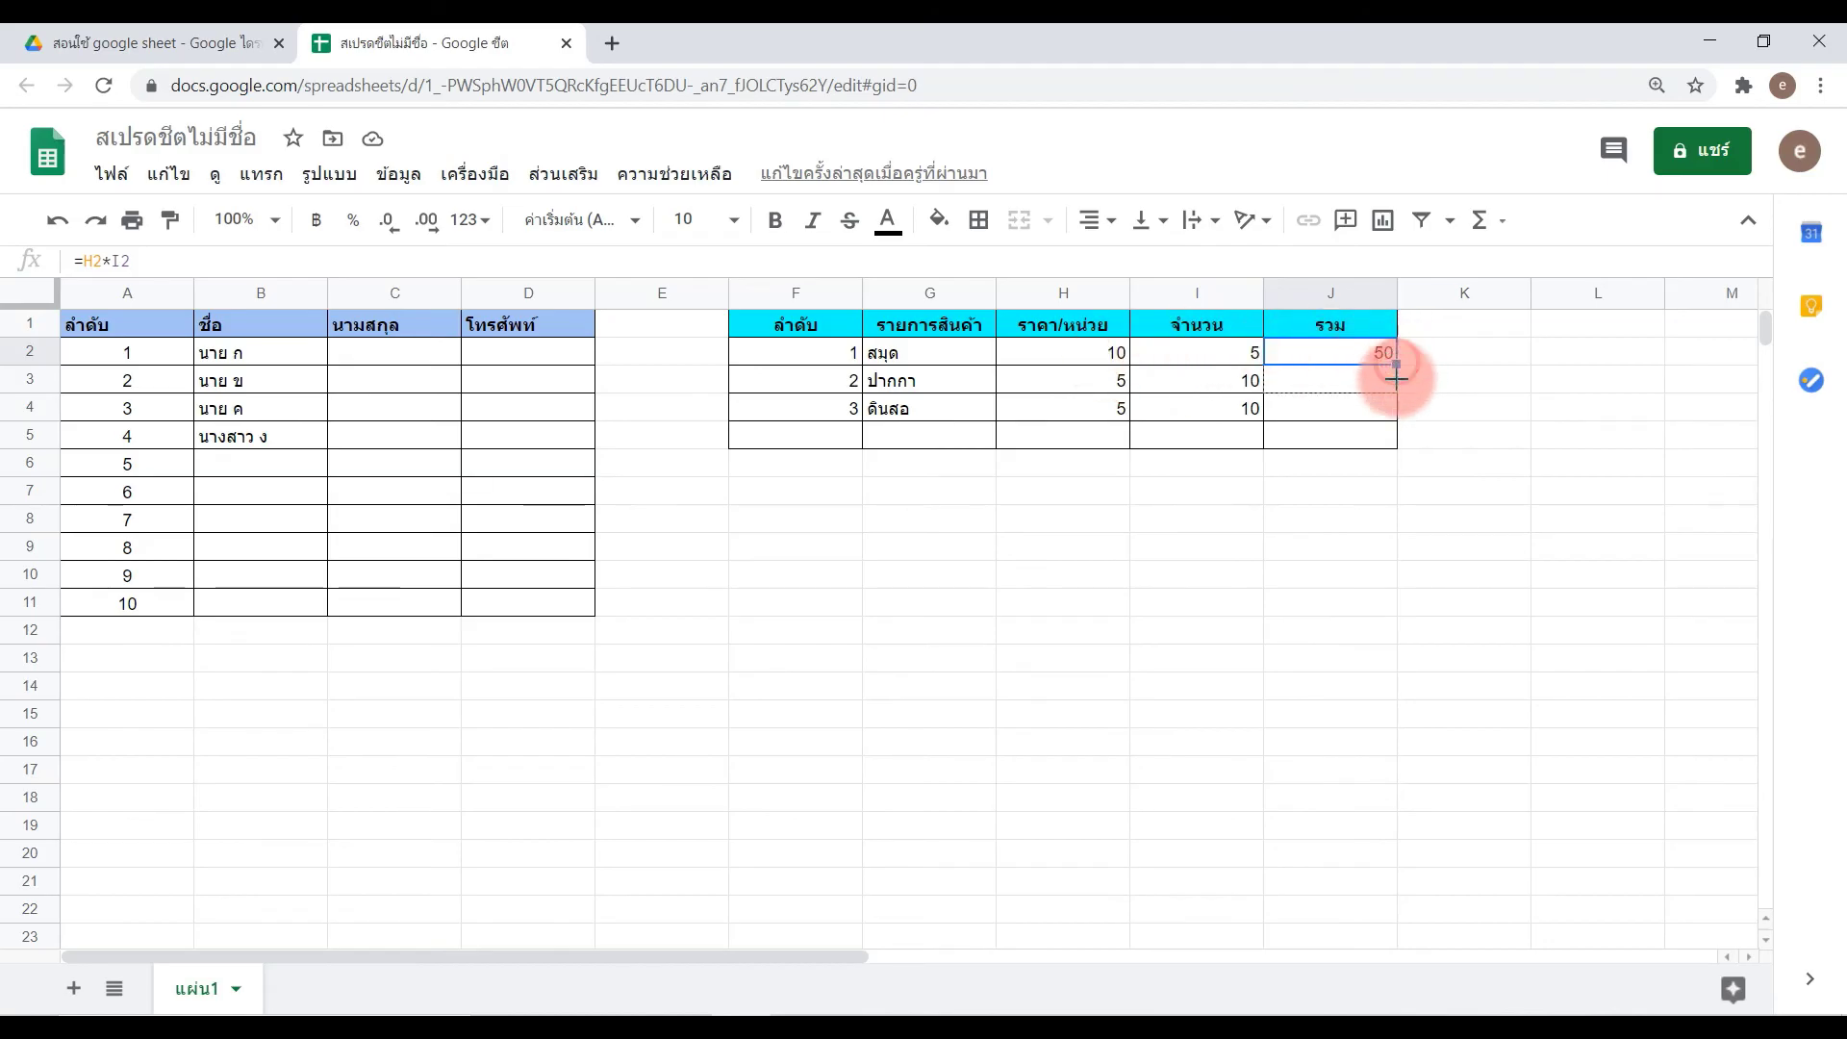
drag(1402, 369, 1397, 420)
click(1314, 544)
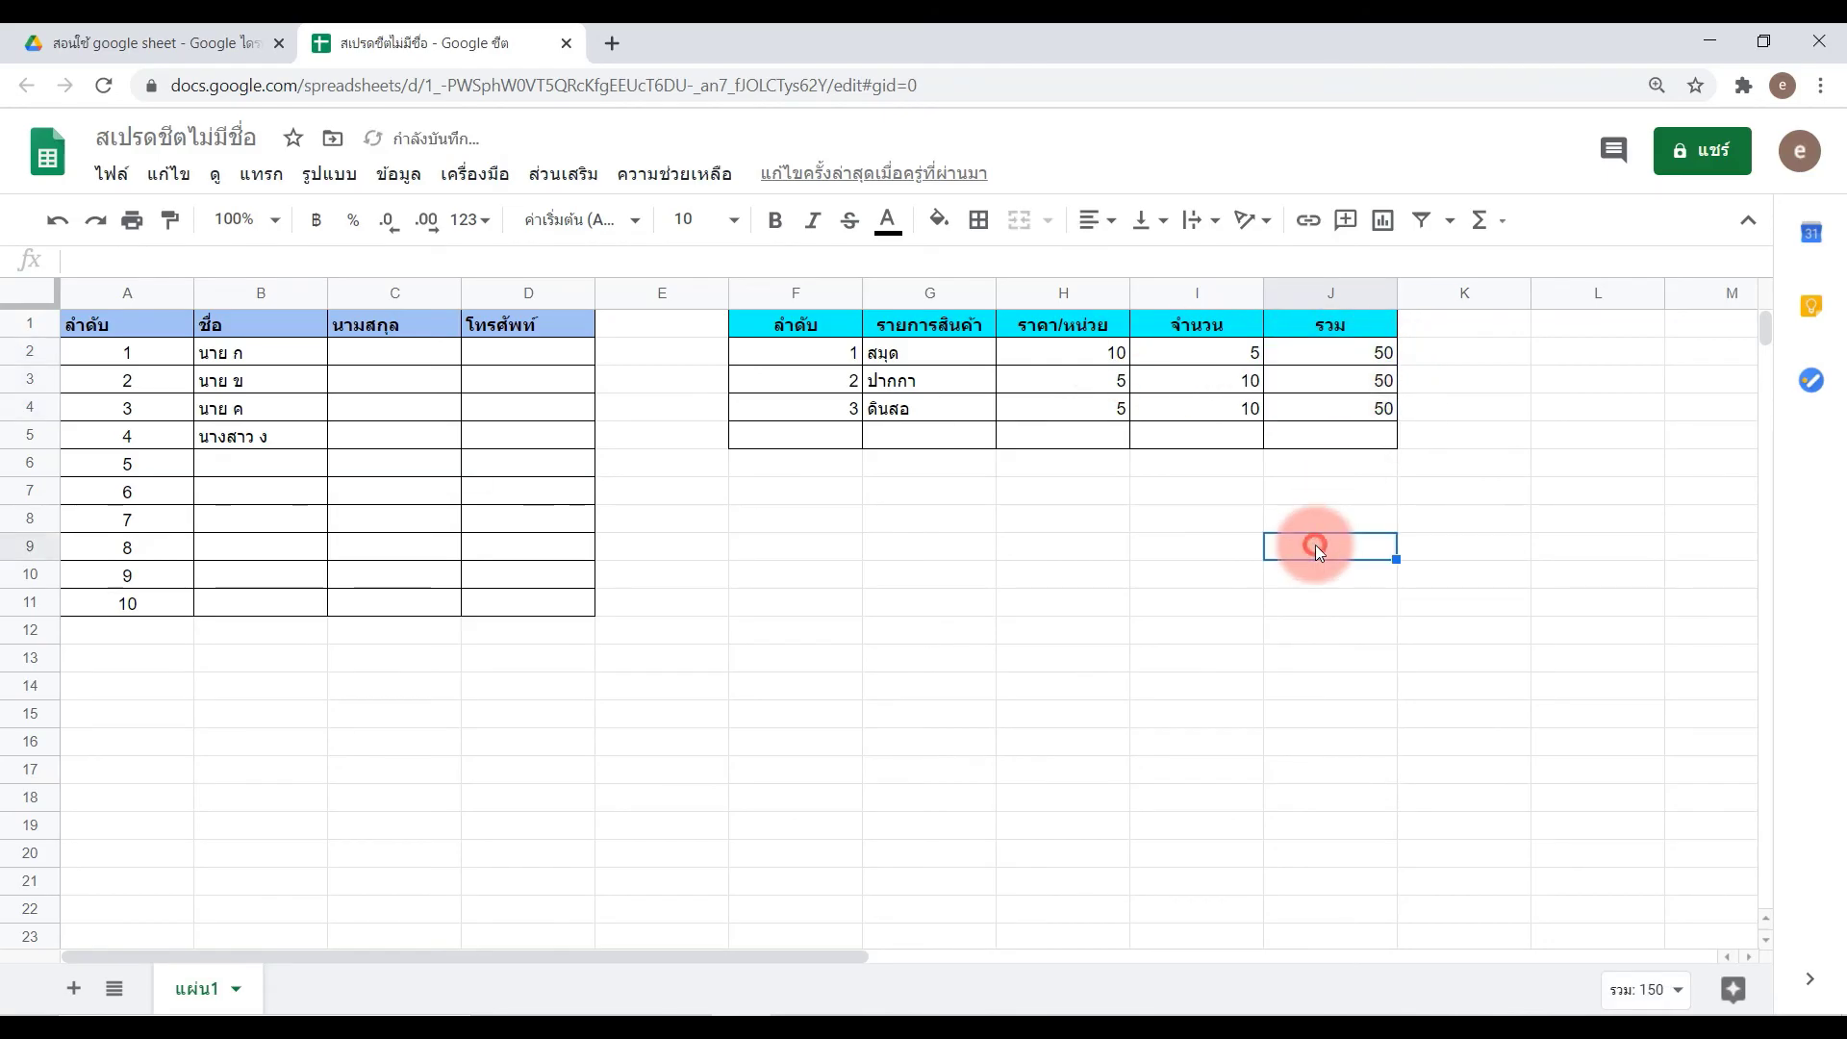
mouse_move(823, 436)
mouse_down()
mouse_move(1049, 446)
mouse_move(910, 437)
mouse_up()
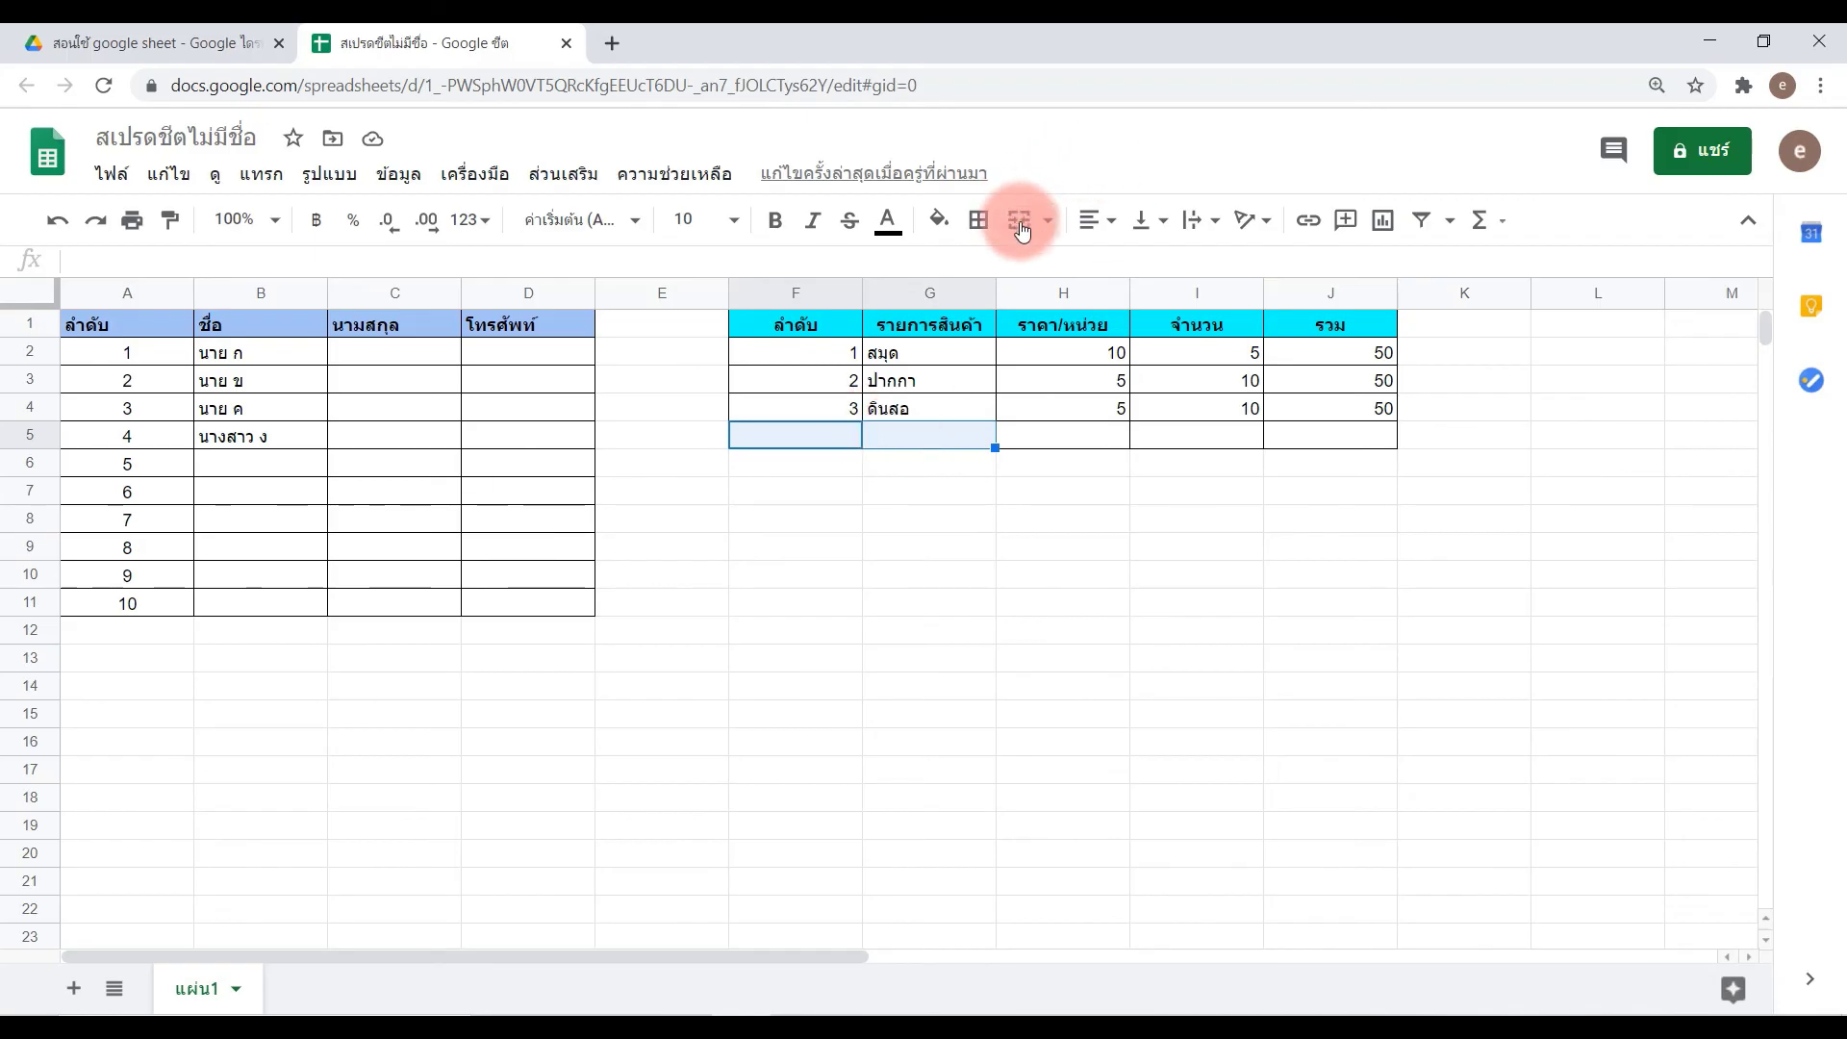
Merge F5:G5 and type the label รวมทั้งหมด.
click(1022, 231)
click(912, 435)
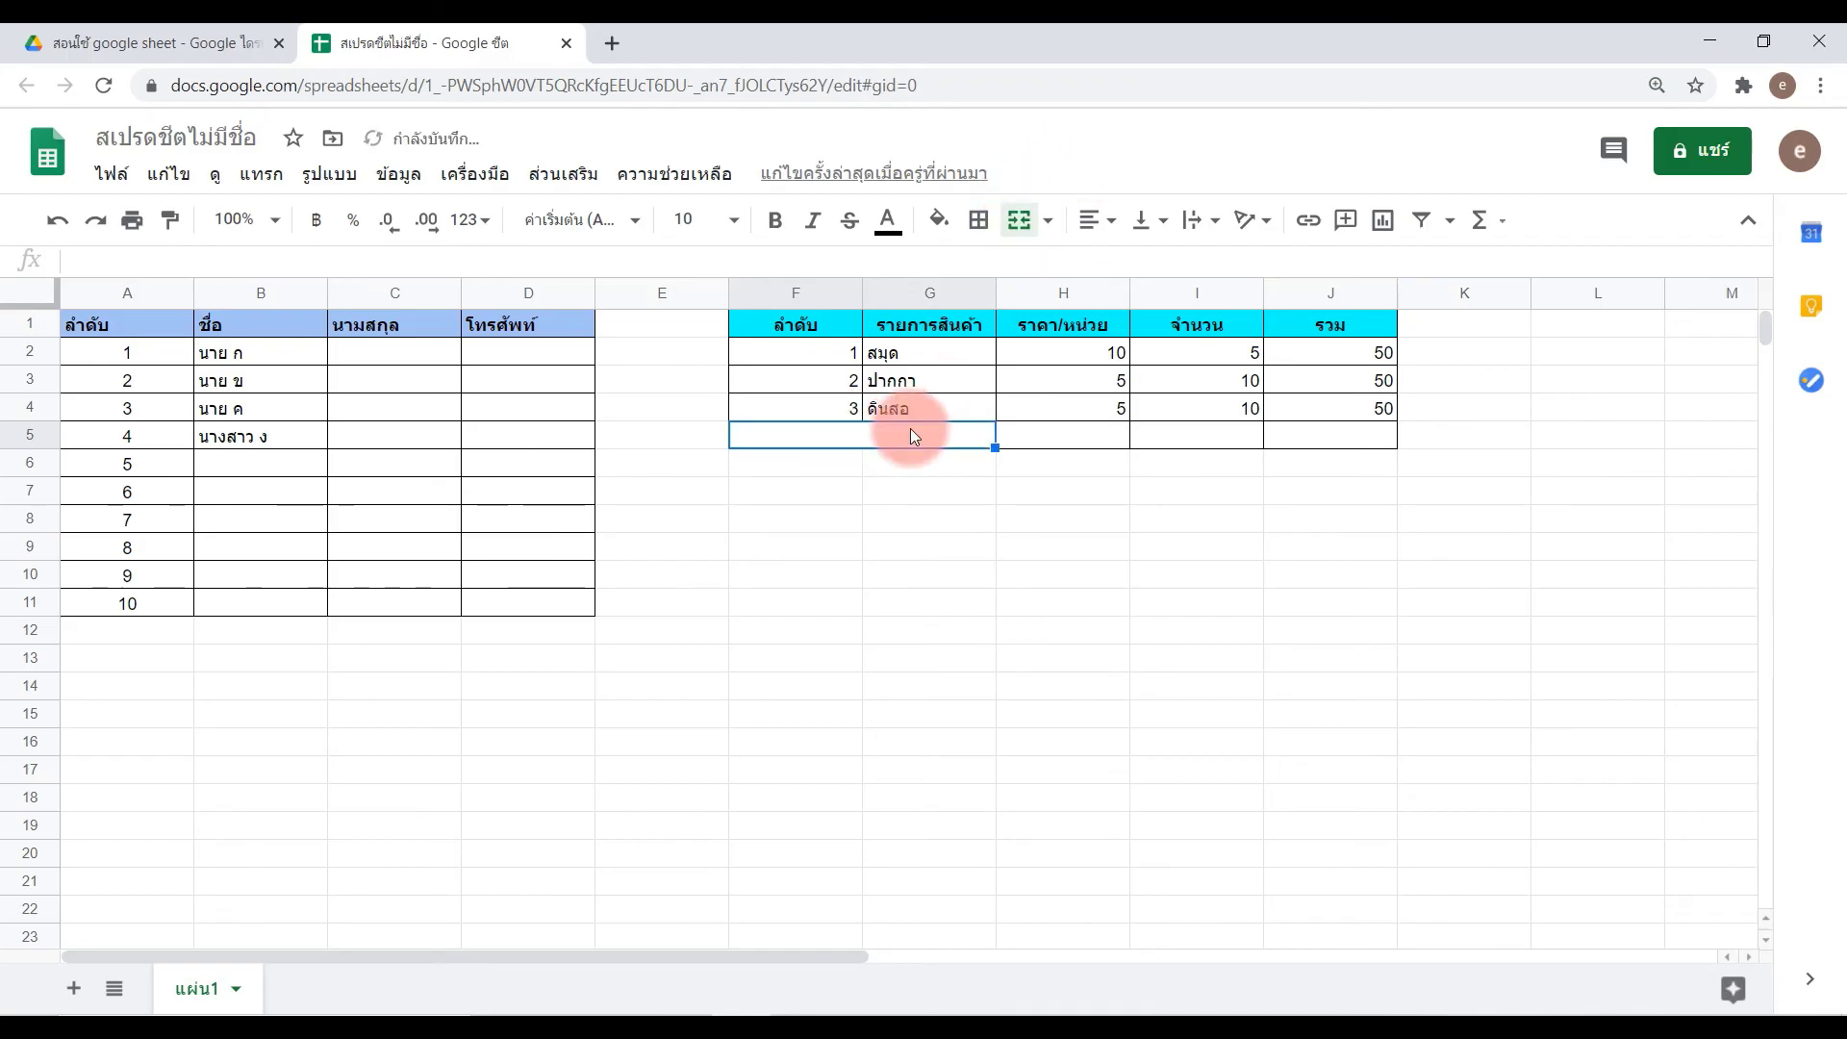
text(รวมทั้ง)
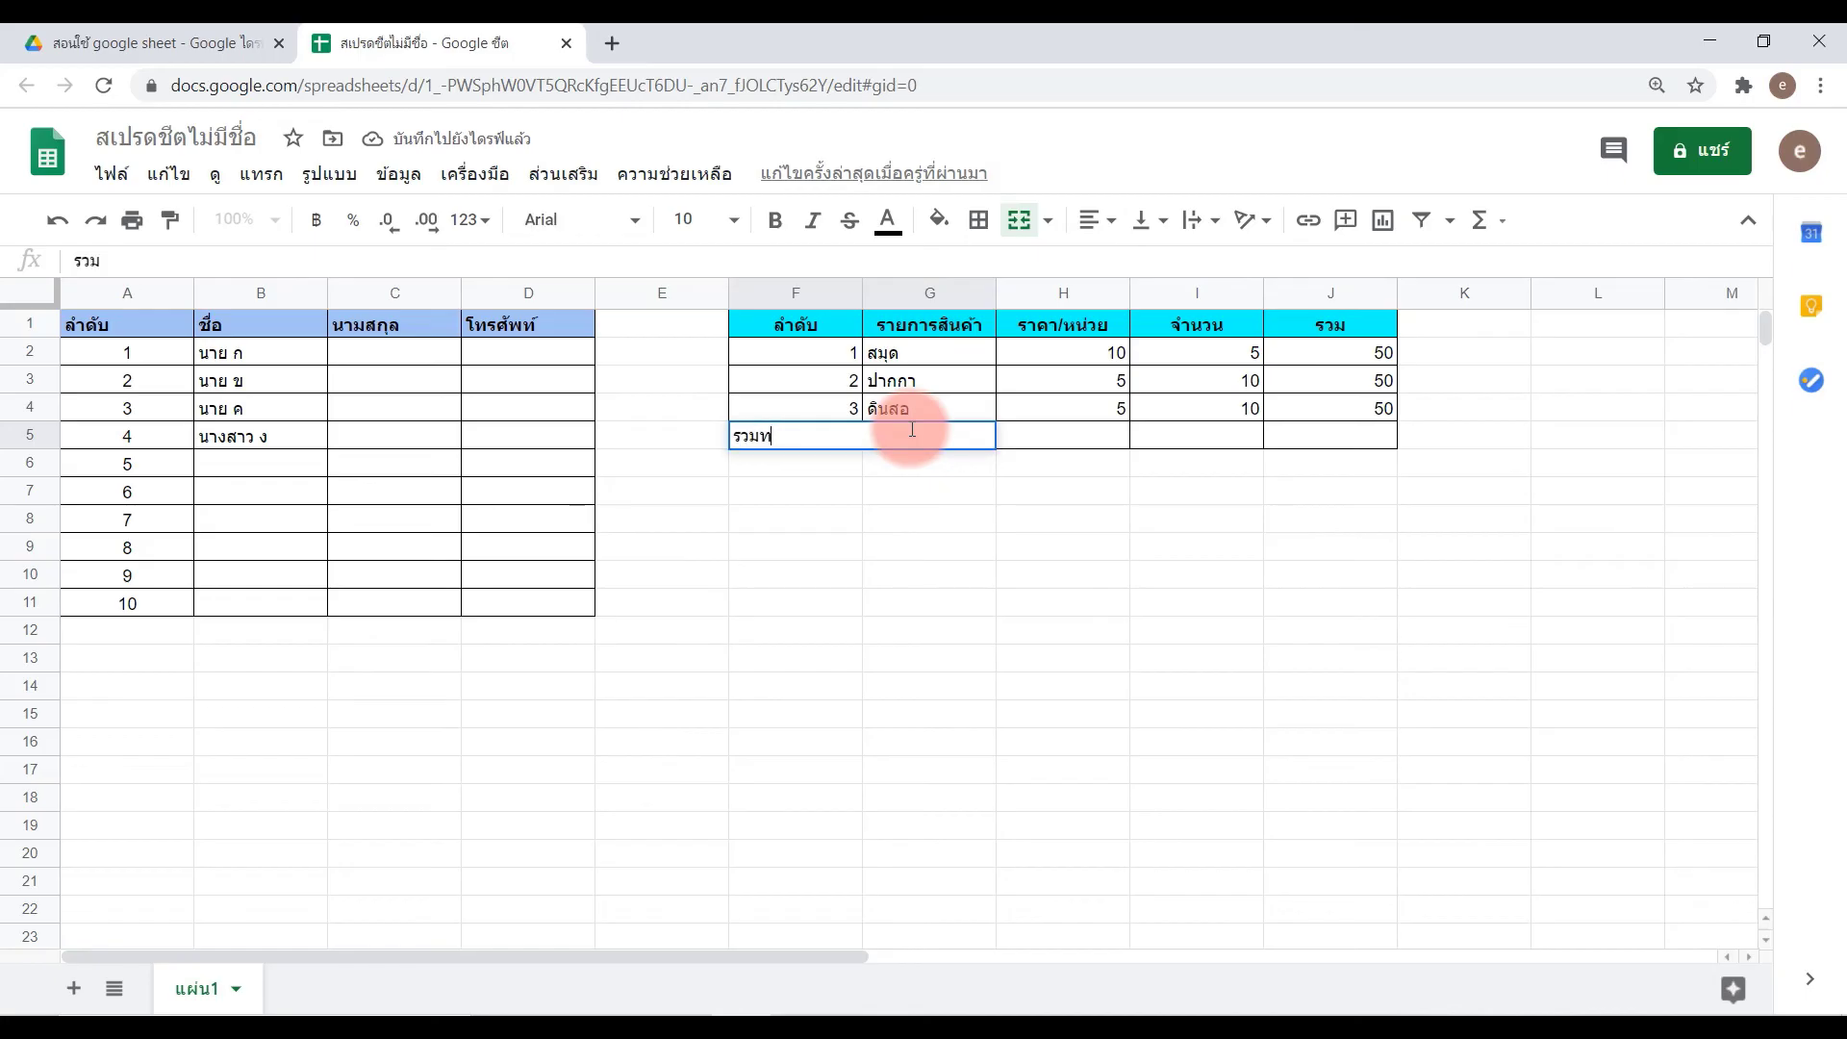
text(หมด)
key(Return)
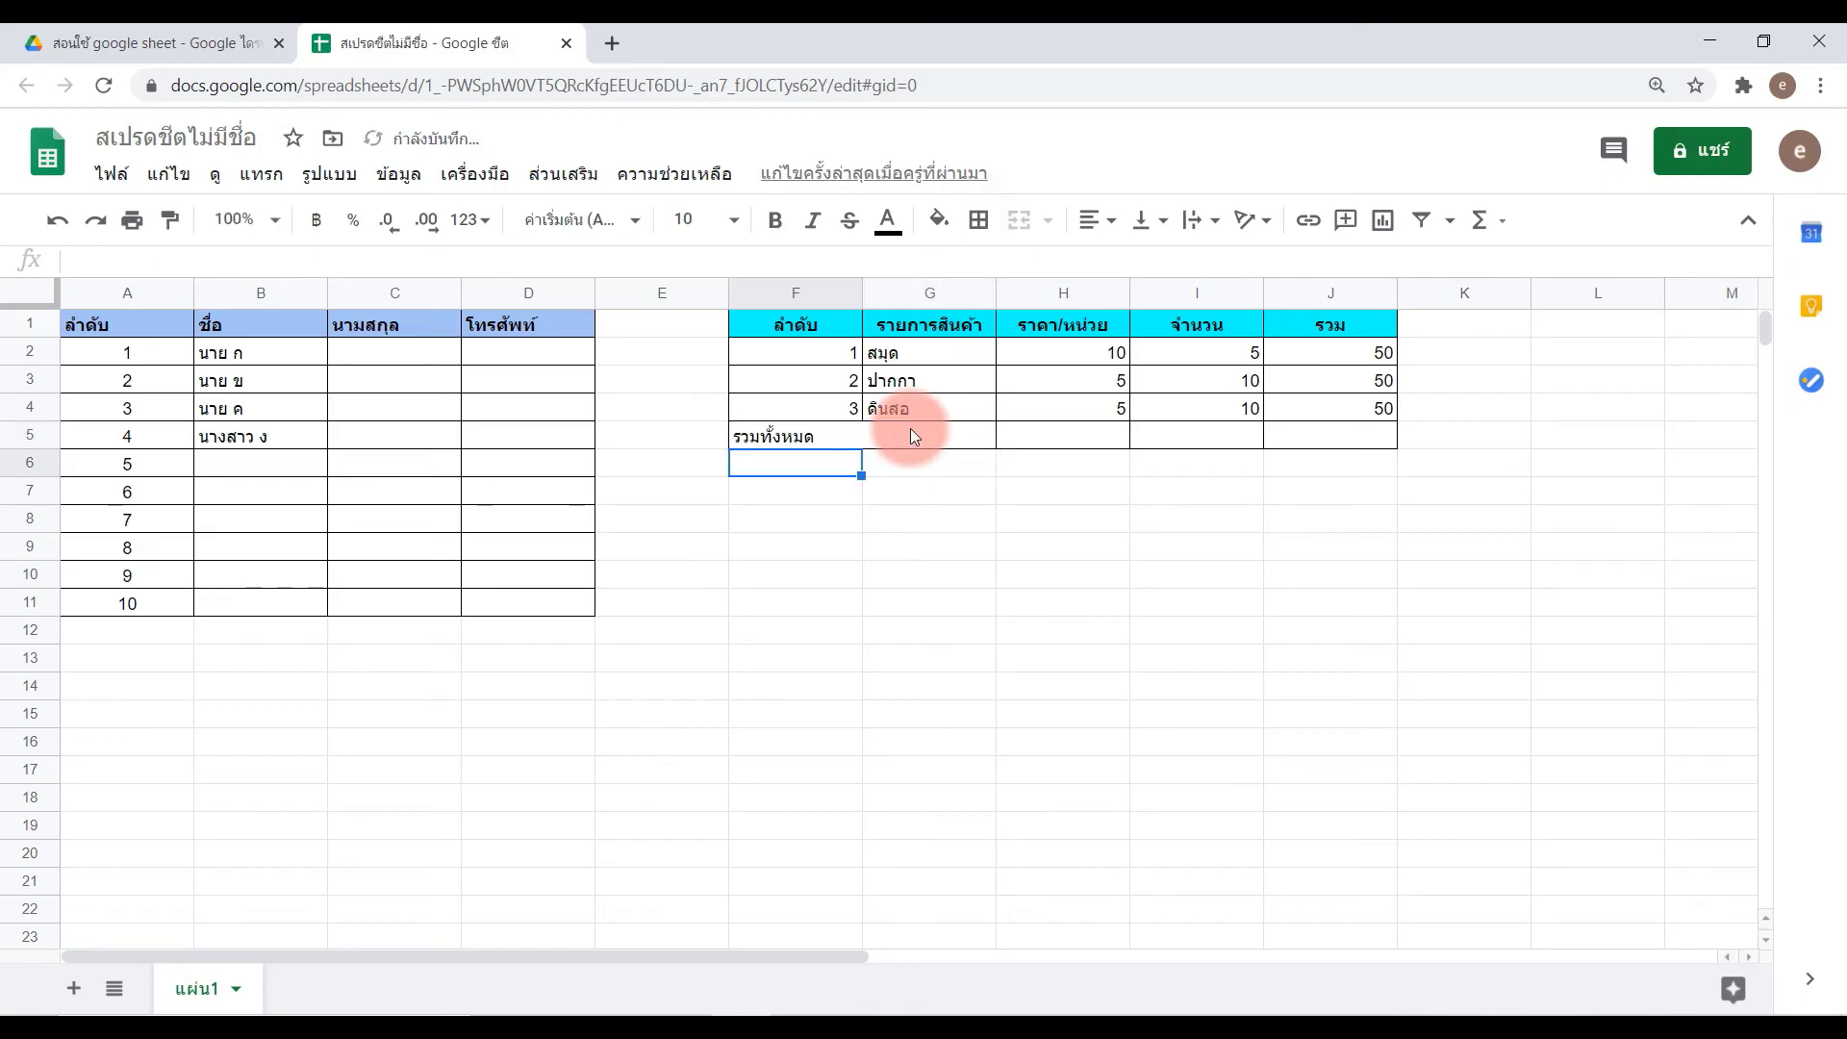
Centre the รวมทั้งหมด label, fill it yellow and make it bold.
click(910, 429)
click(1094, 229)
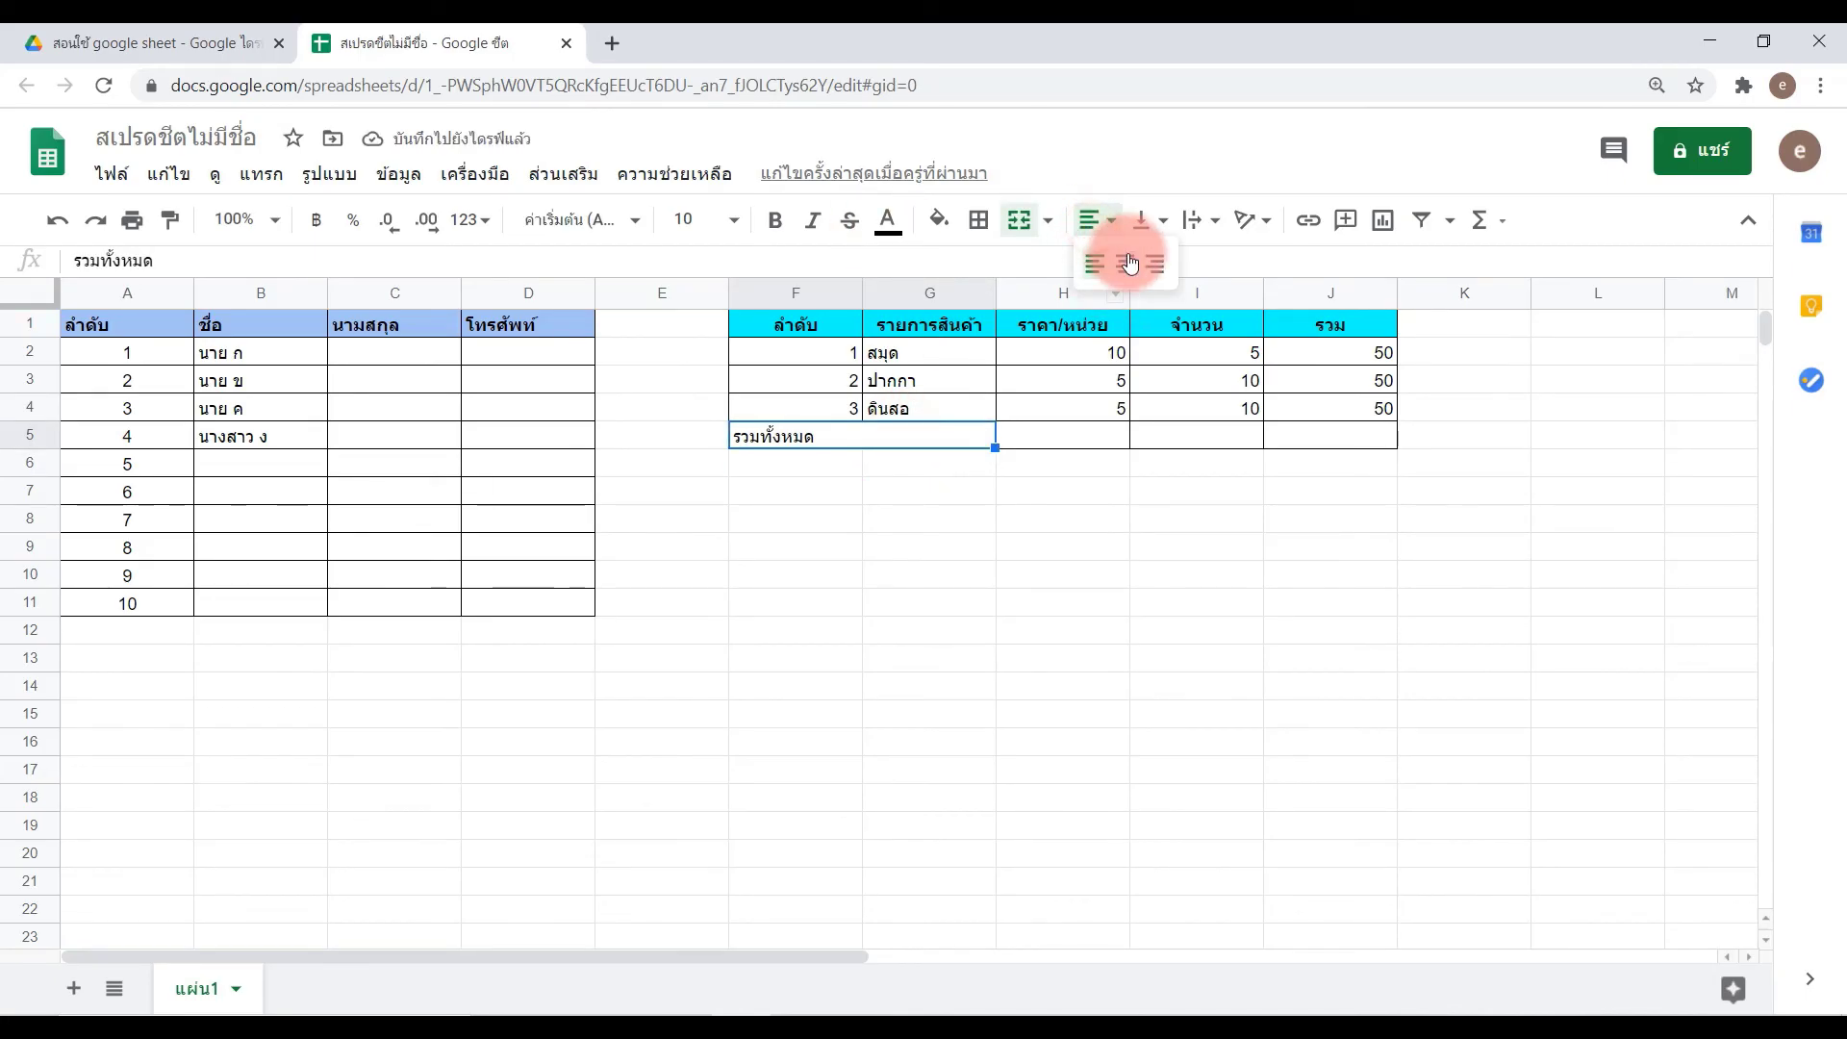
click(1125, 263)
click(939, 220)
click(1037, 342)
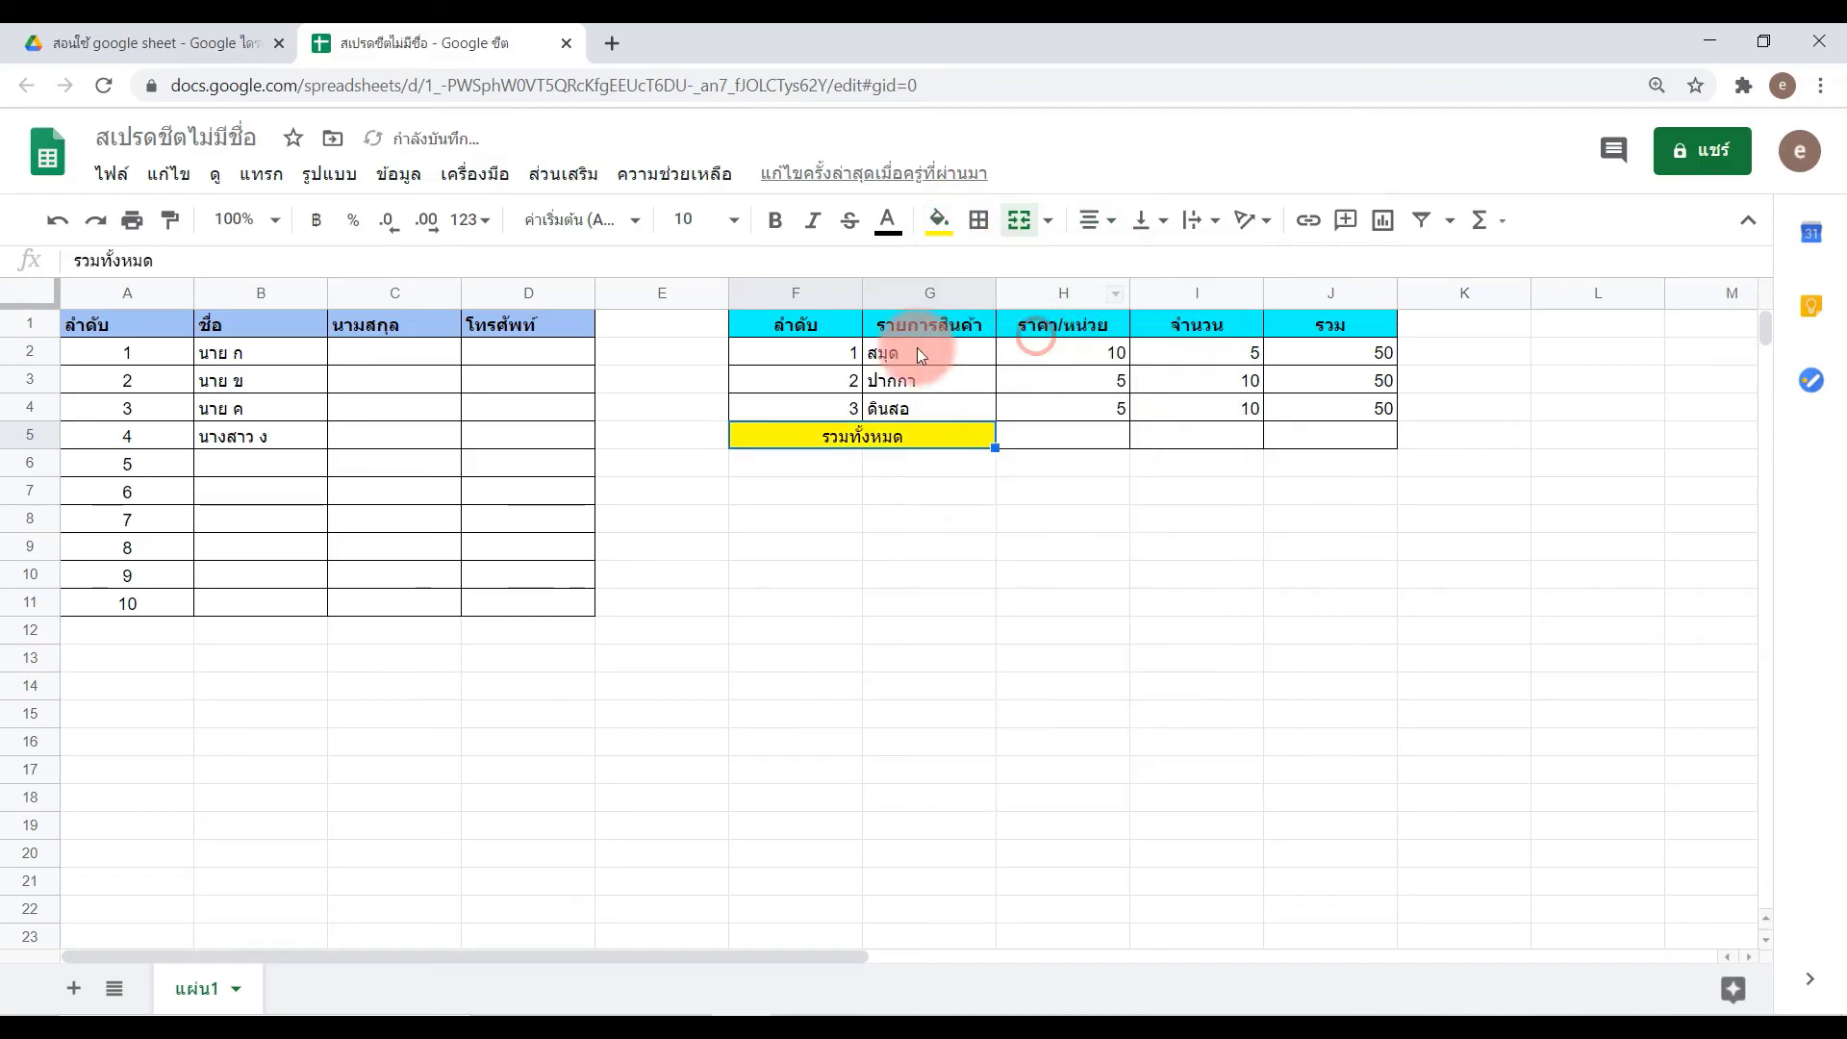
click(789, 229)
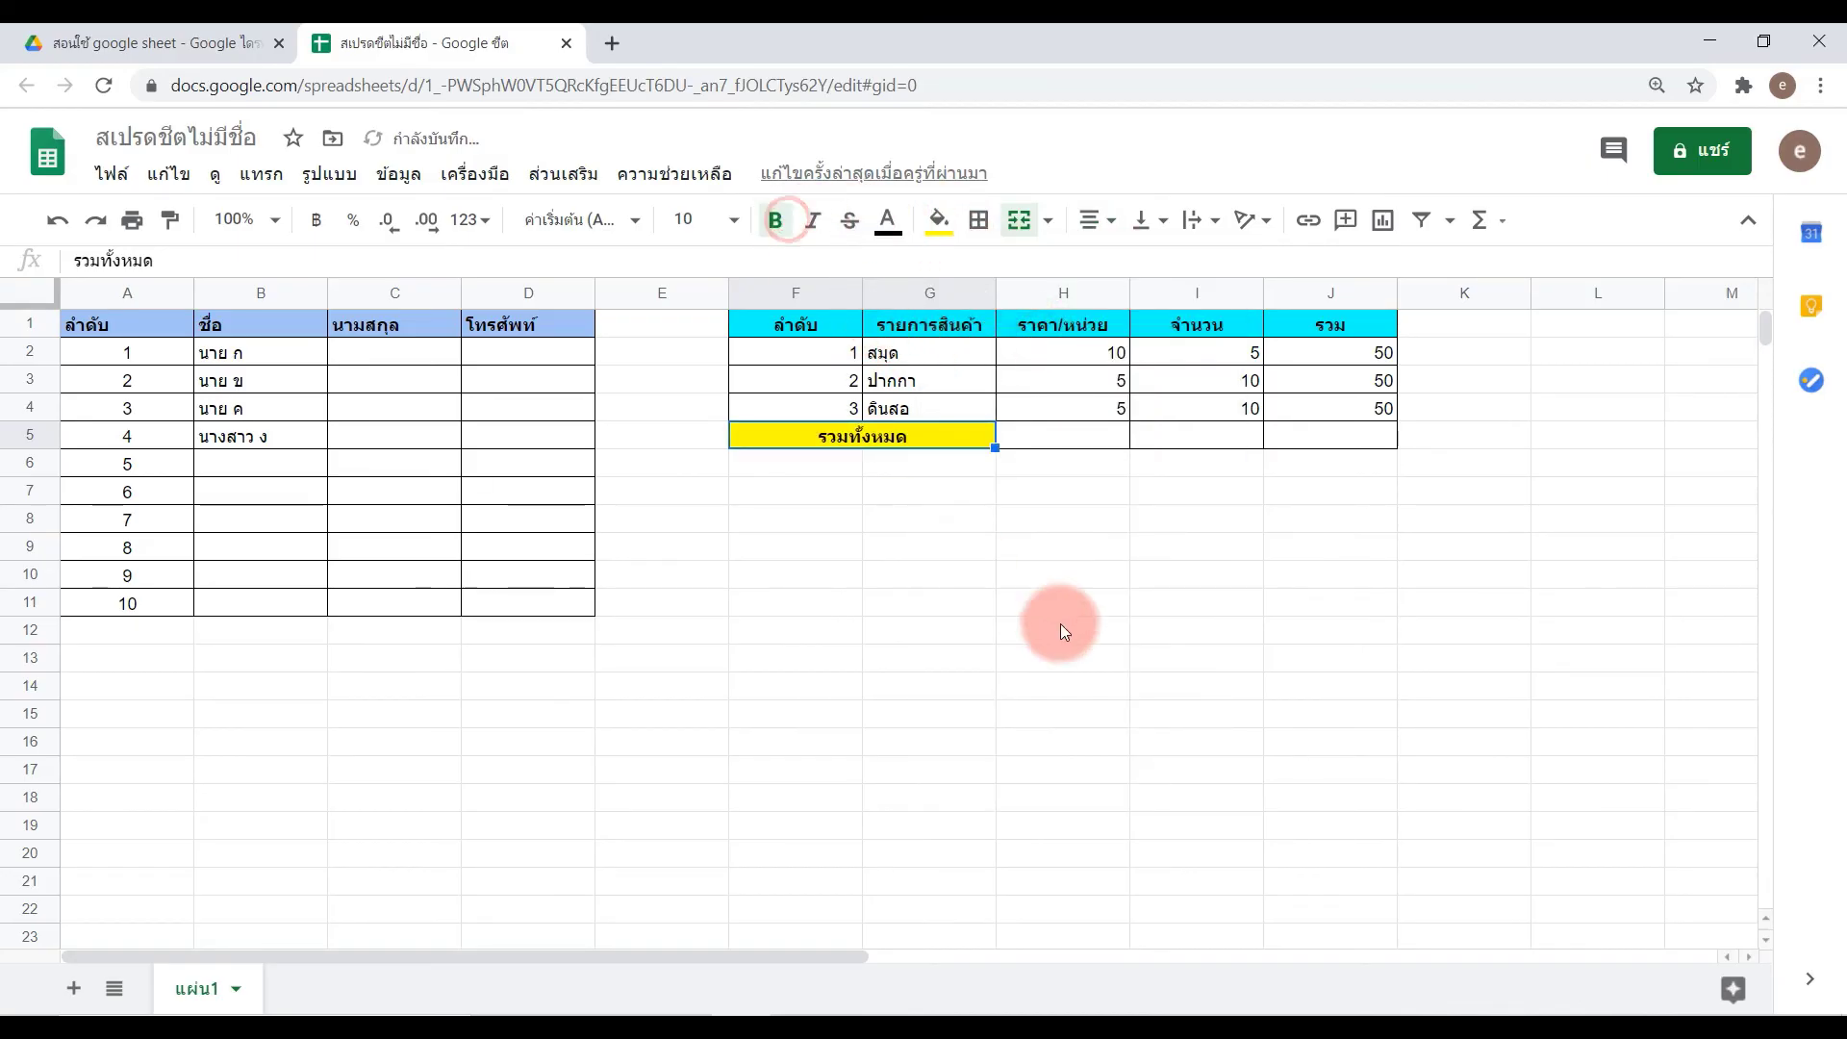
click(1096, 652)
click(1077, 436)
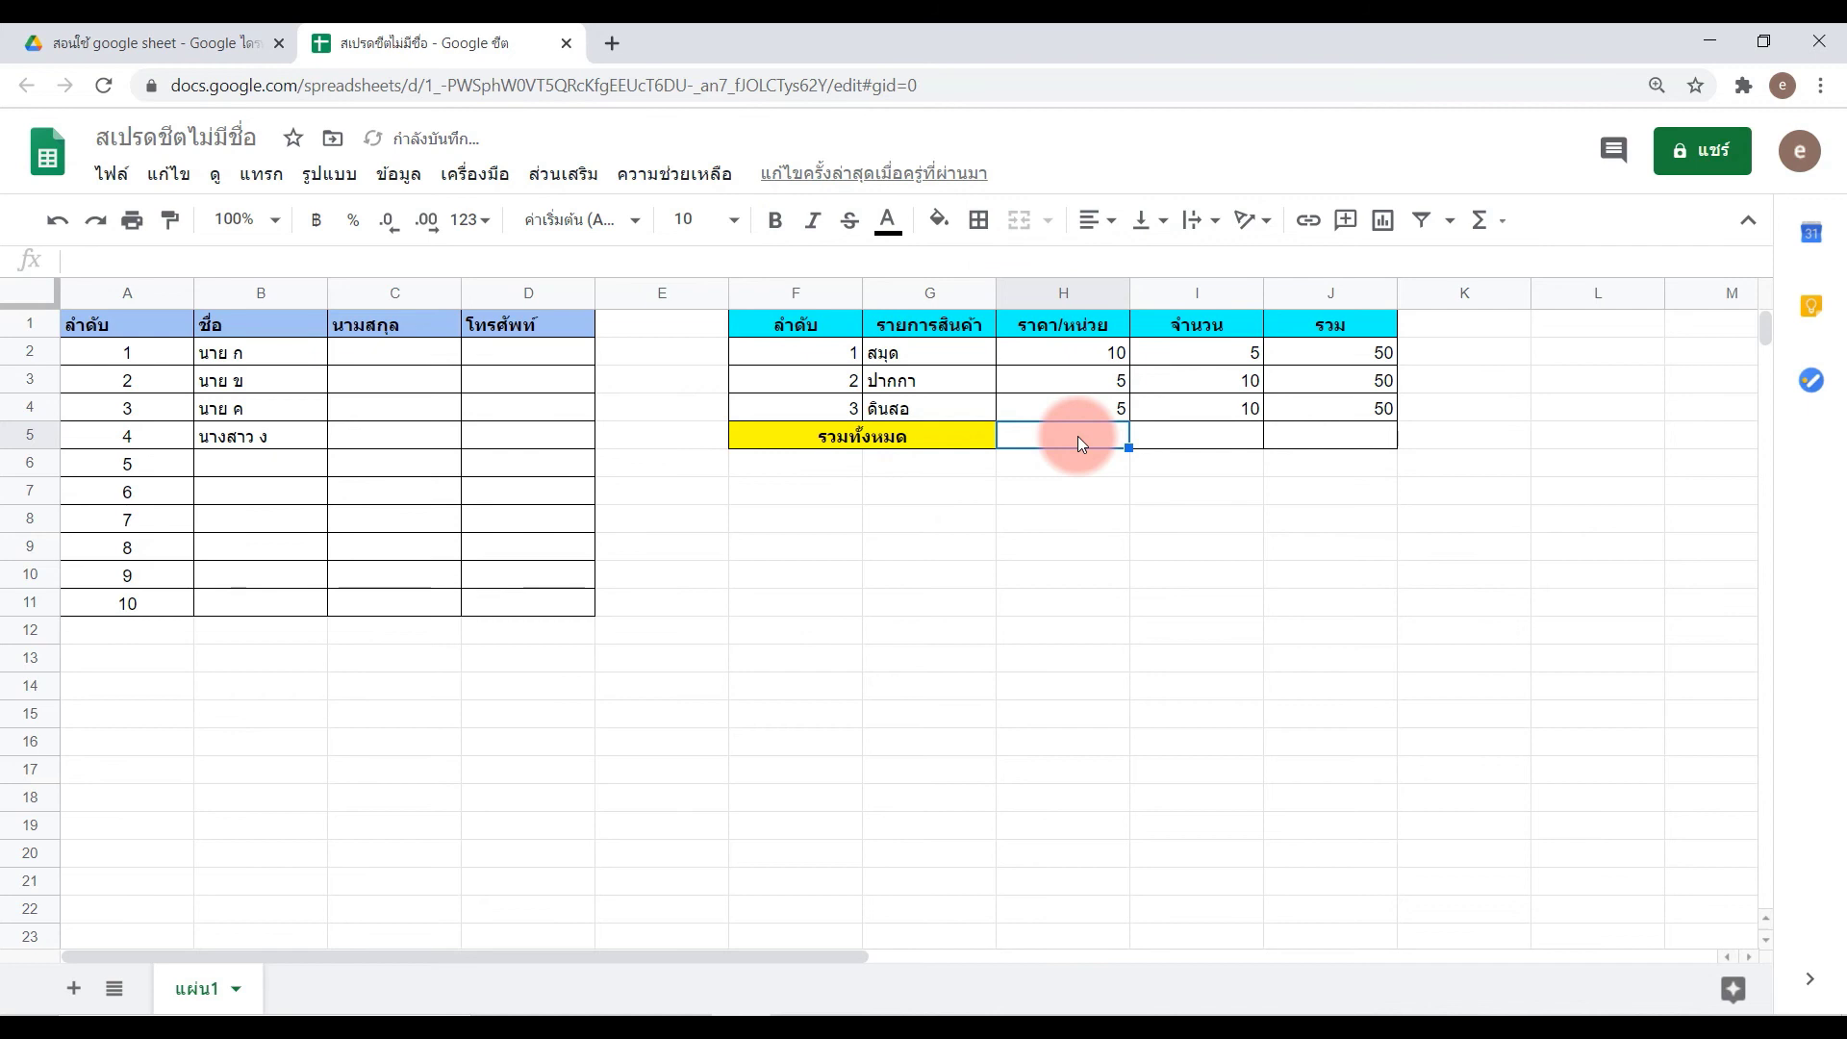
Enter =sum(H2:H4) in H5 and copy it across to J5, giving 20, 25, 150.
double_click(1077, 436)
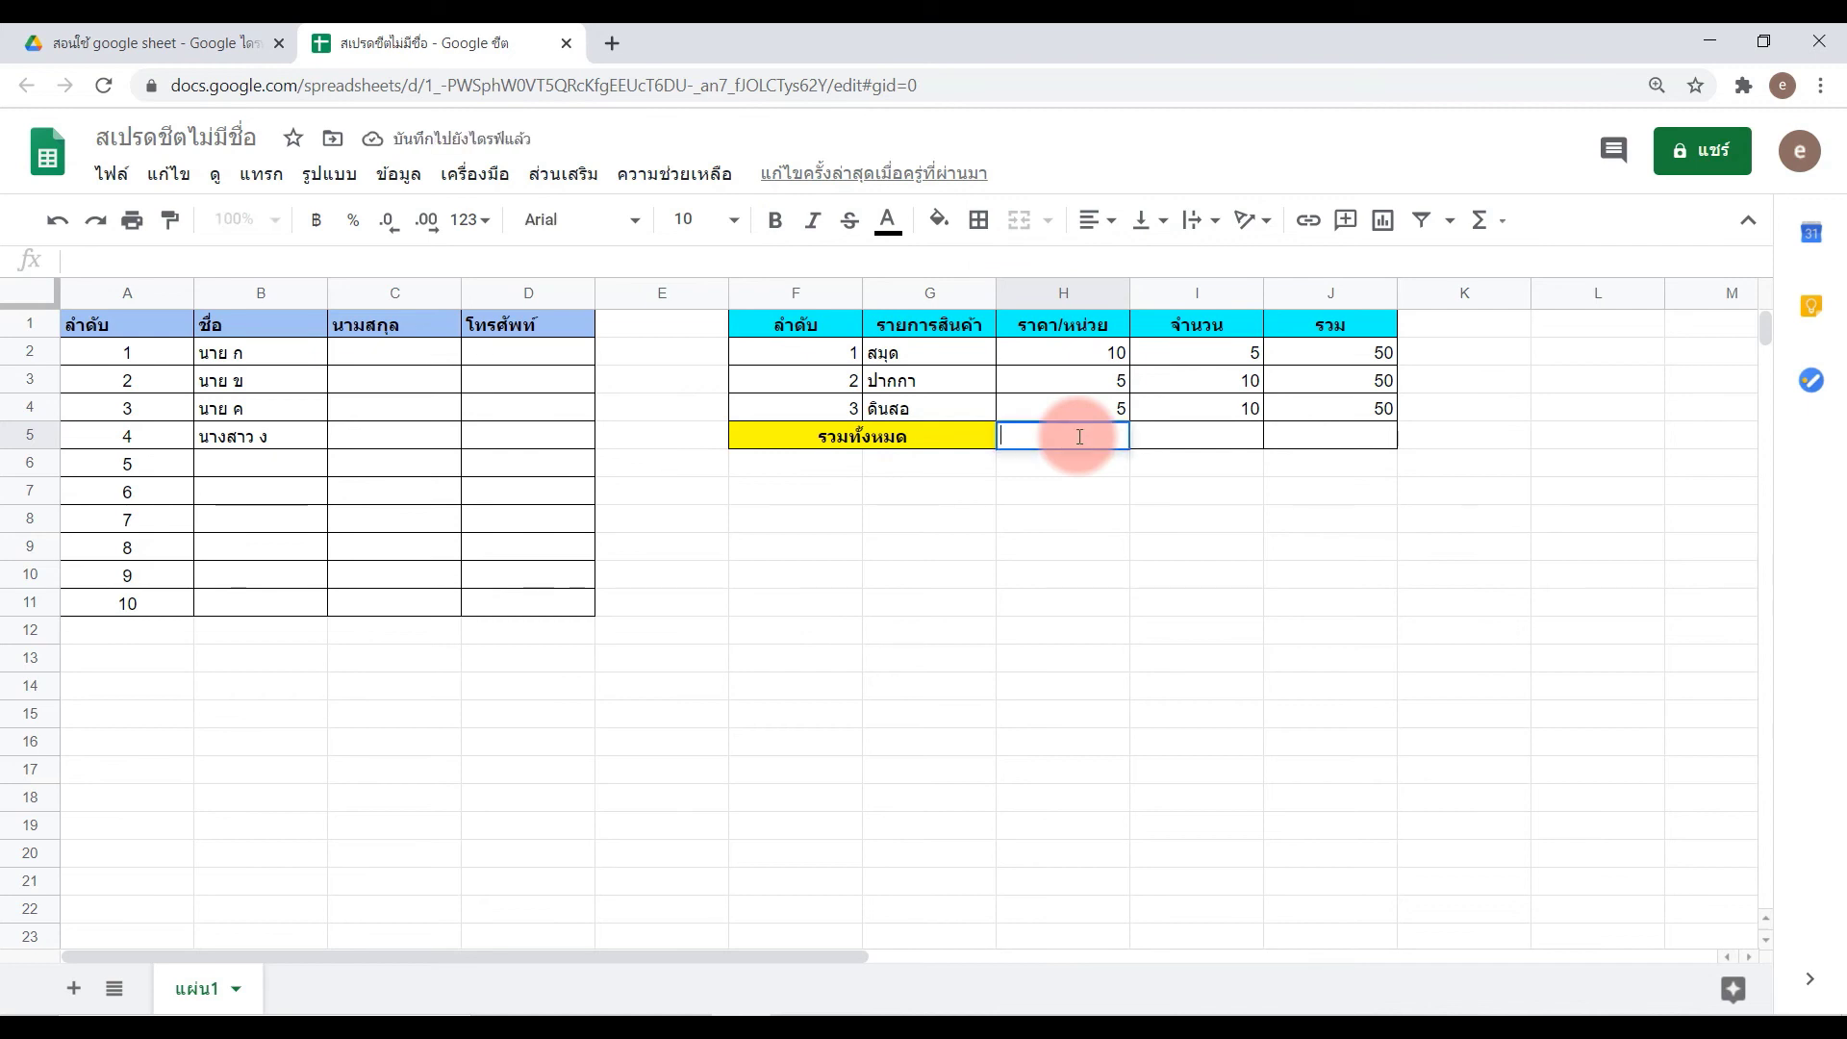
text(=sum()
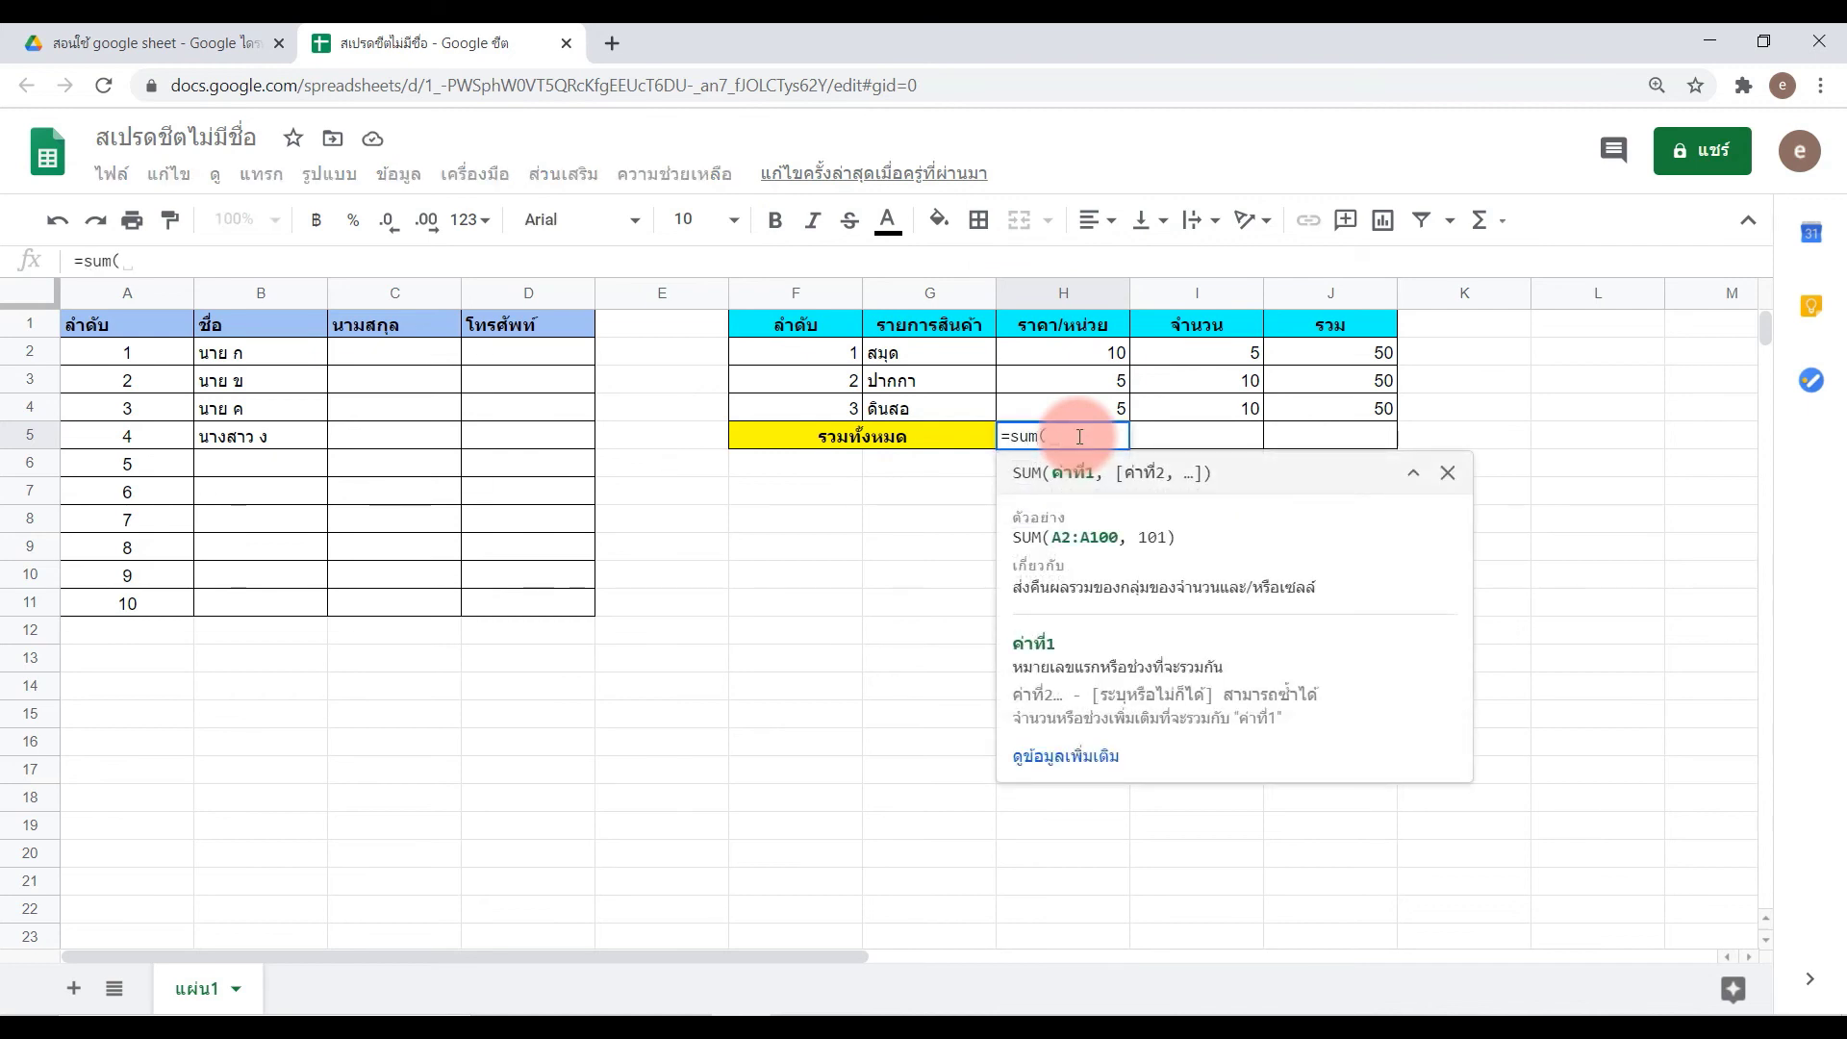
drag(1094, 356, 1105, 405)
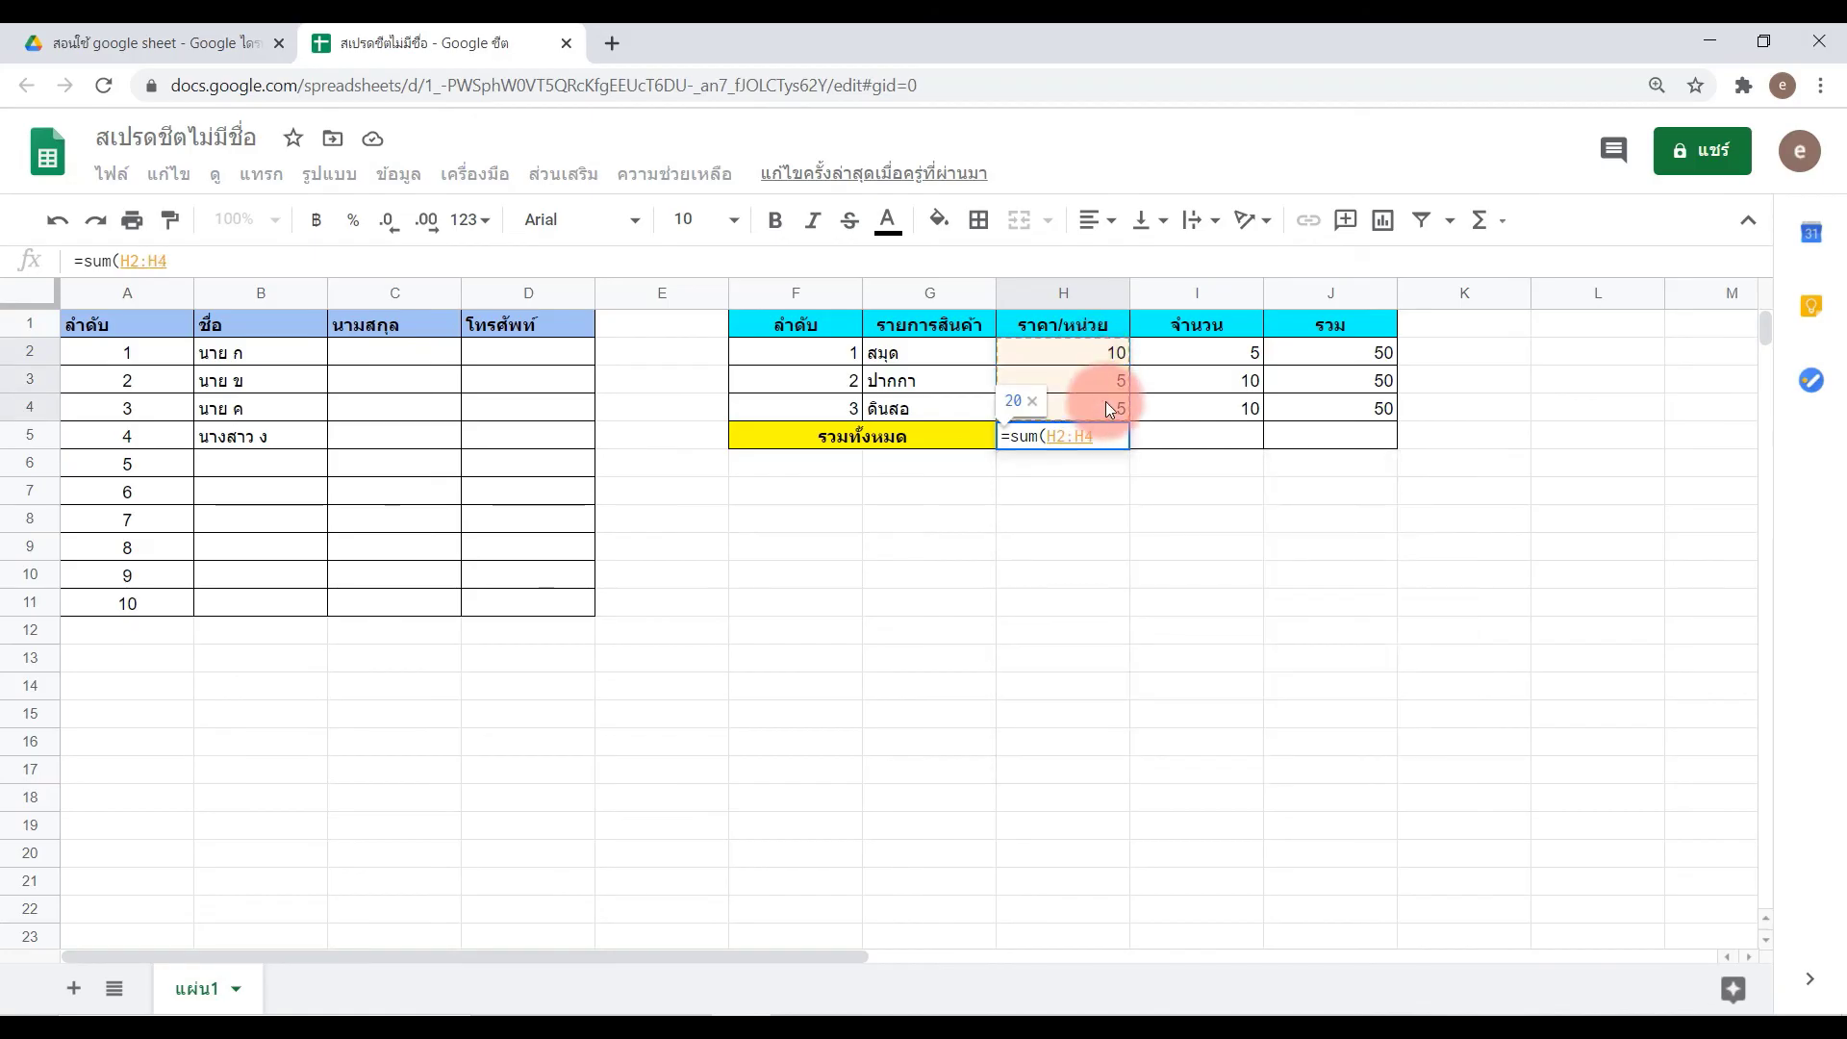
key(Return)
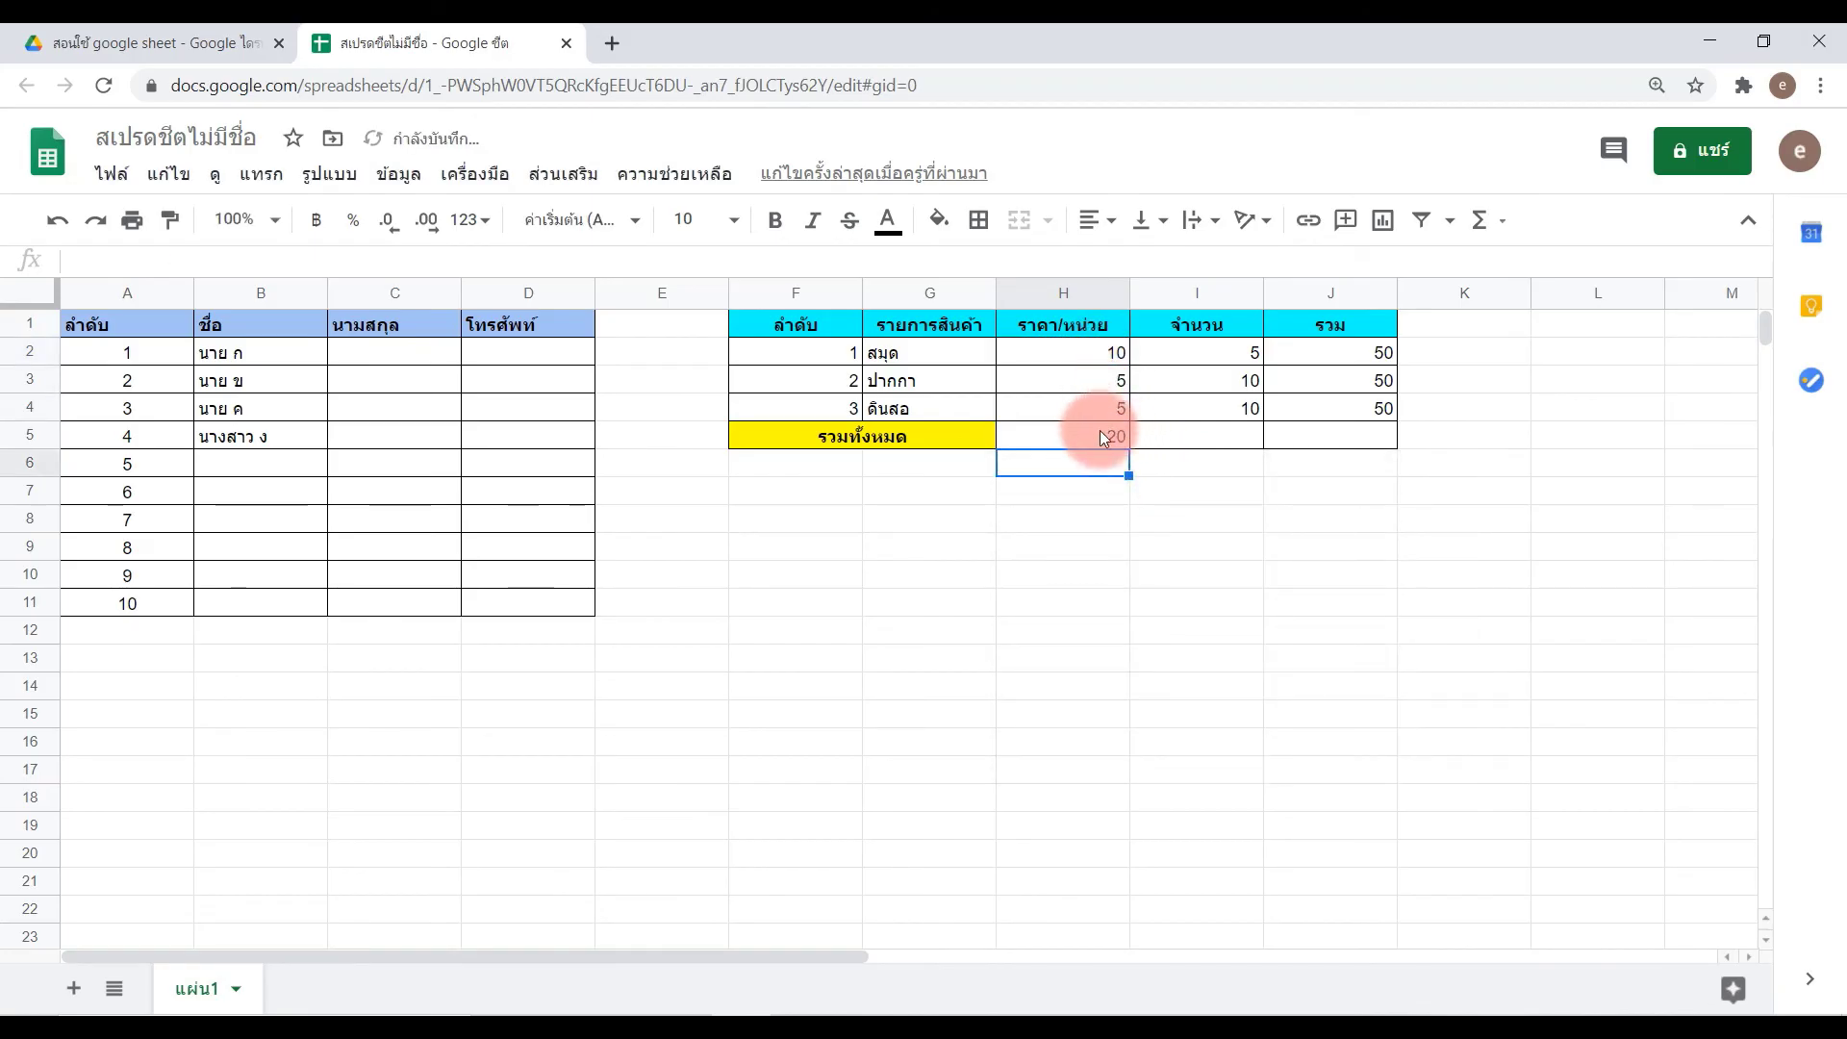
click(1102, 438)
drag(1128, 447, 1381, 441)
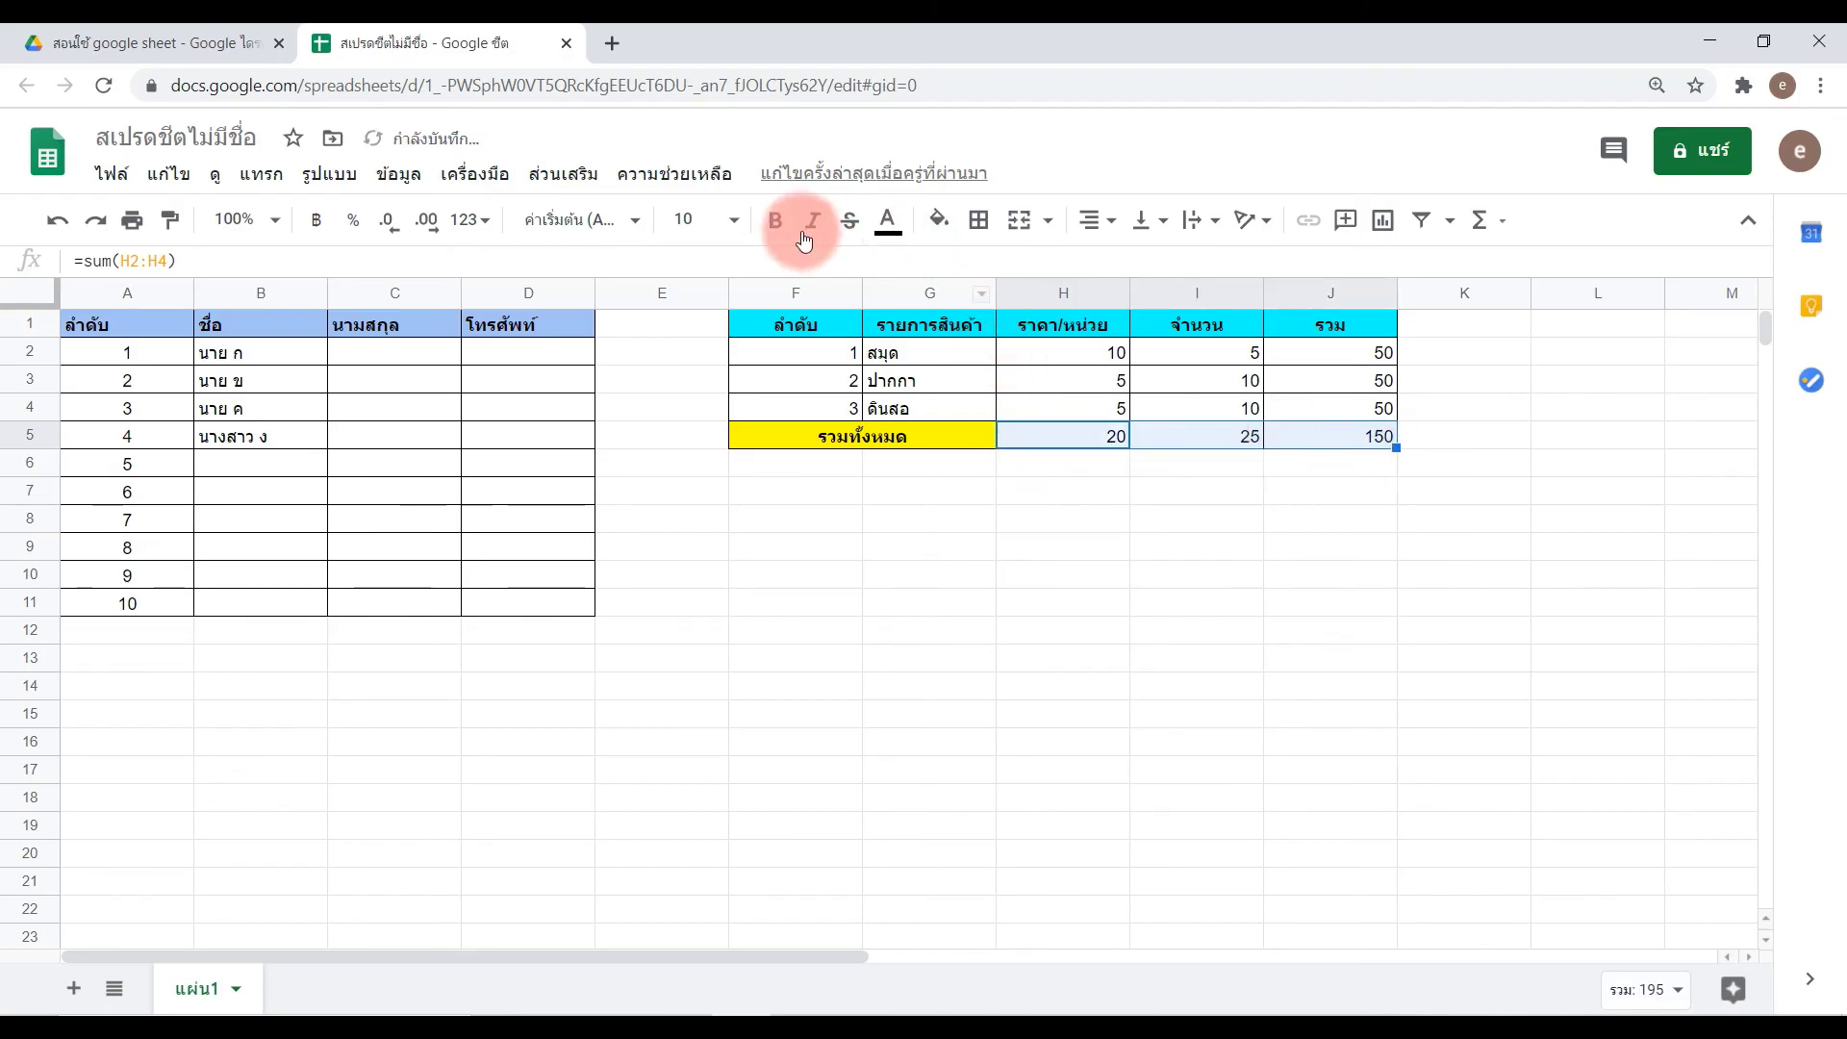
Make the H5:J5 totals bold with an orange fill.
click(775, 220)
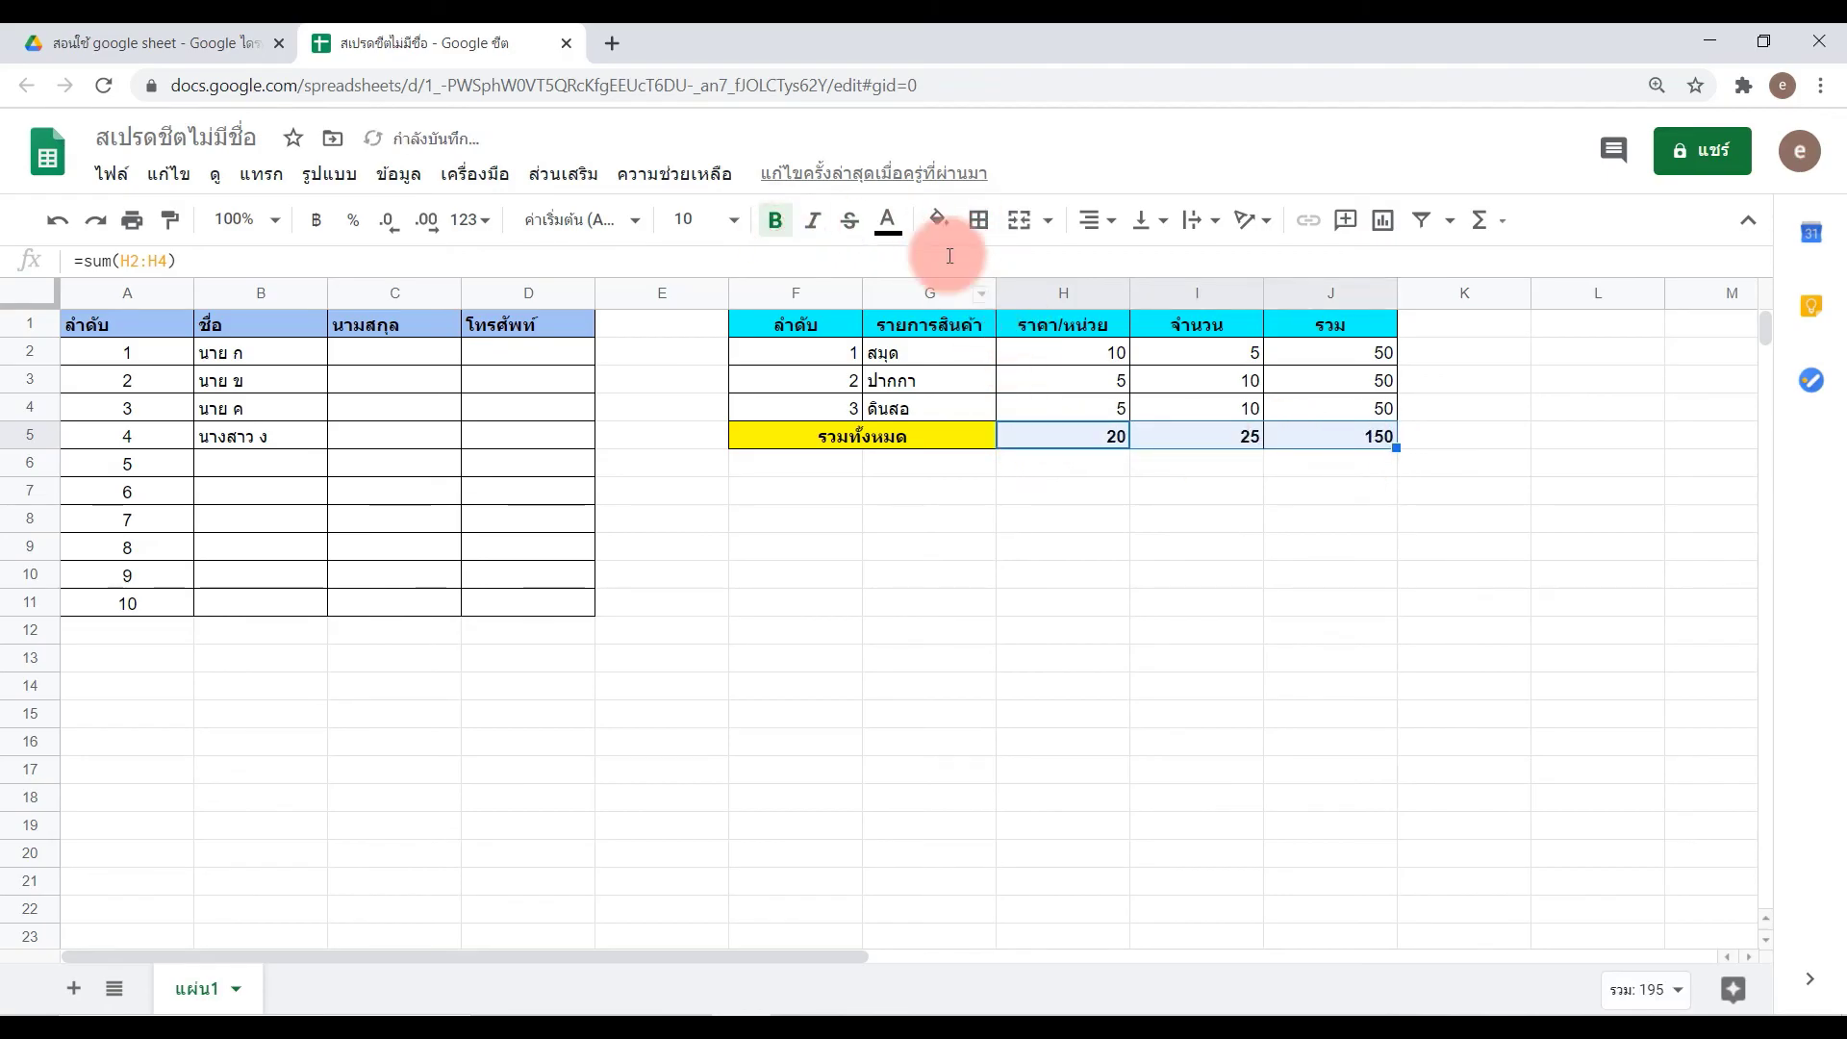
click(938, 220)
click(1019, 366)
click(1330, 670)
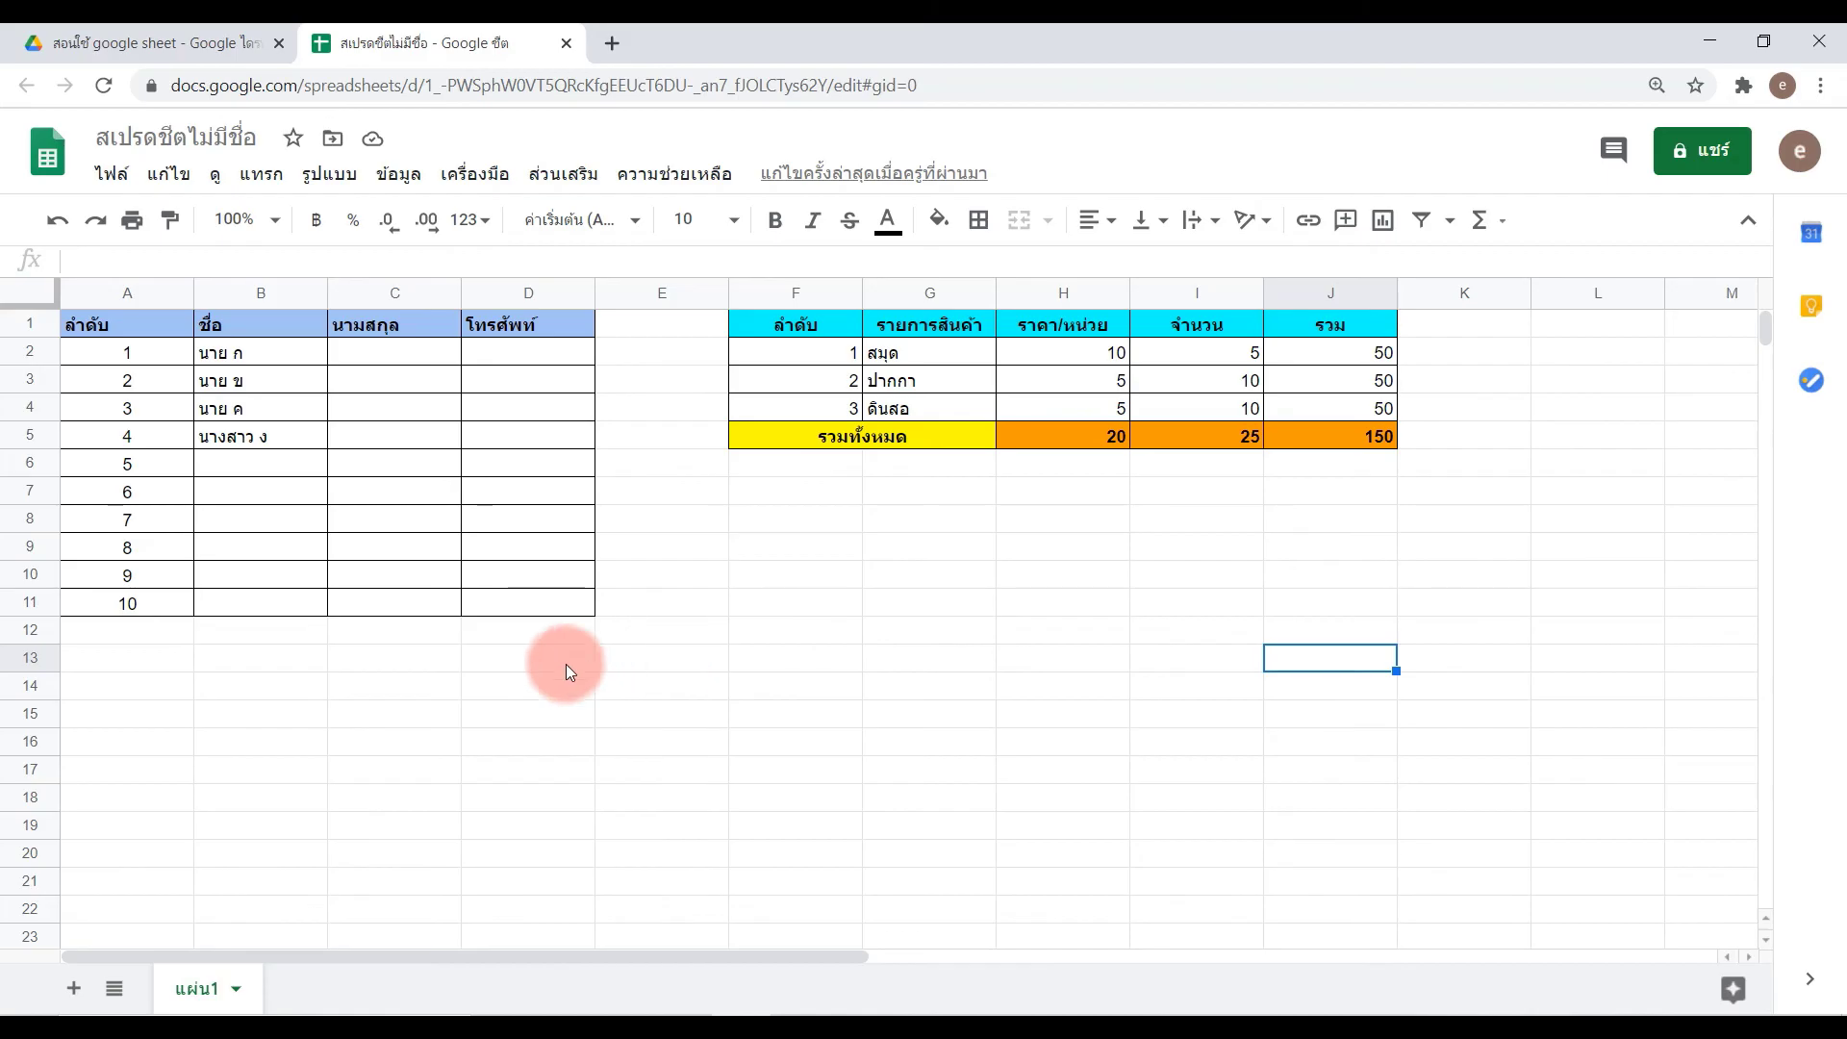
Browse the Insert and Format menus, then start sharing the untitled spreadsheet.
click(269, 177)
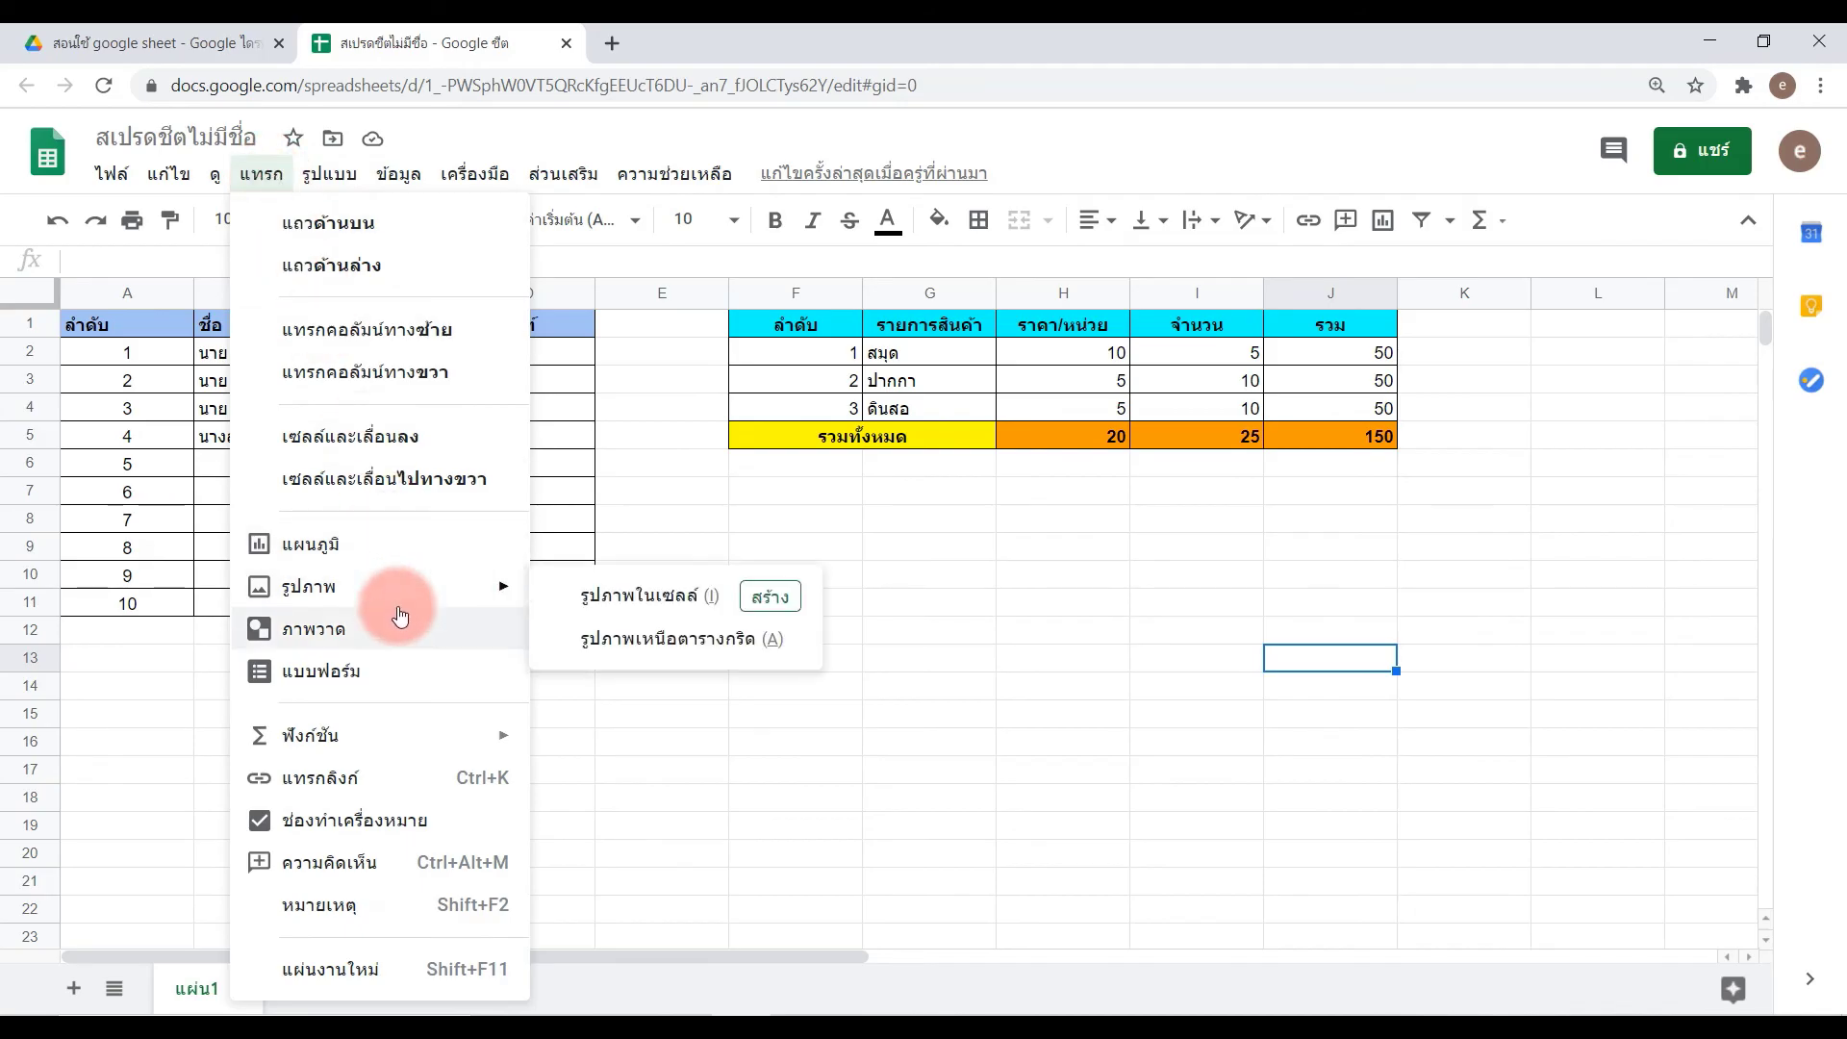
click(836, 733)
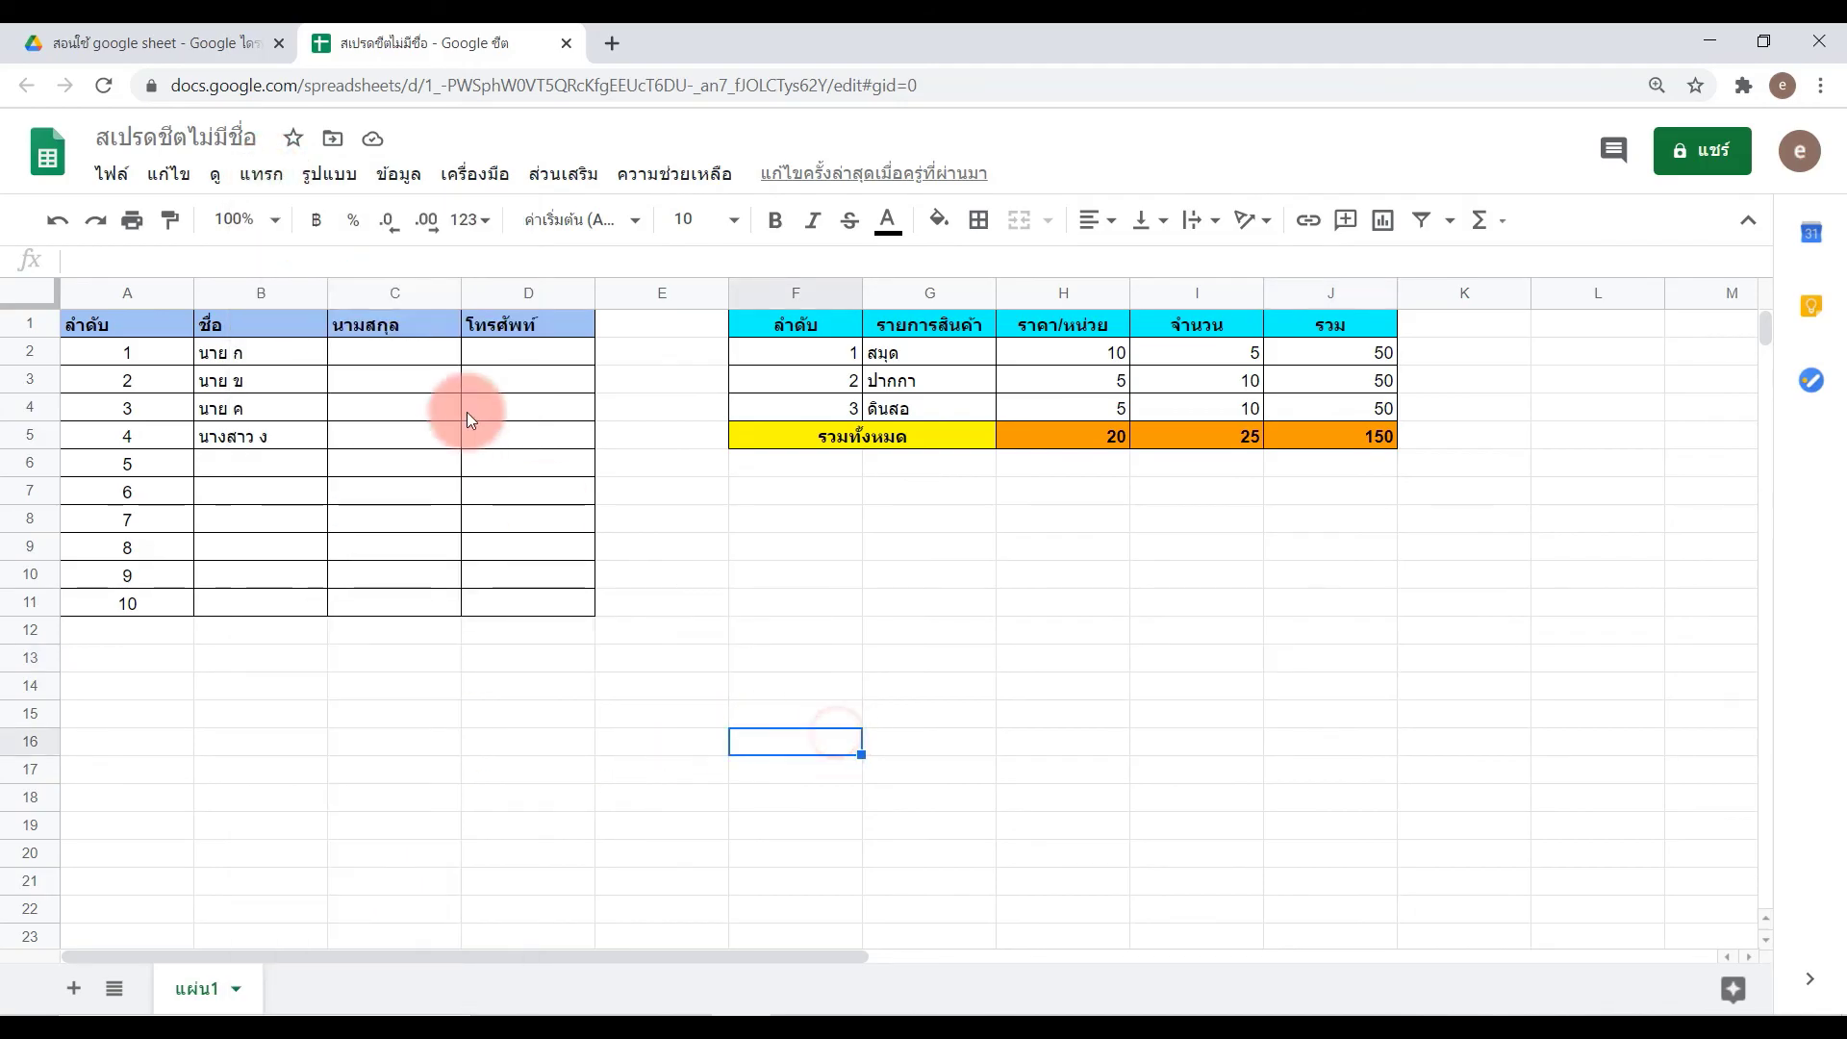
click(356, 182)
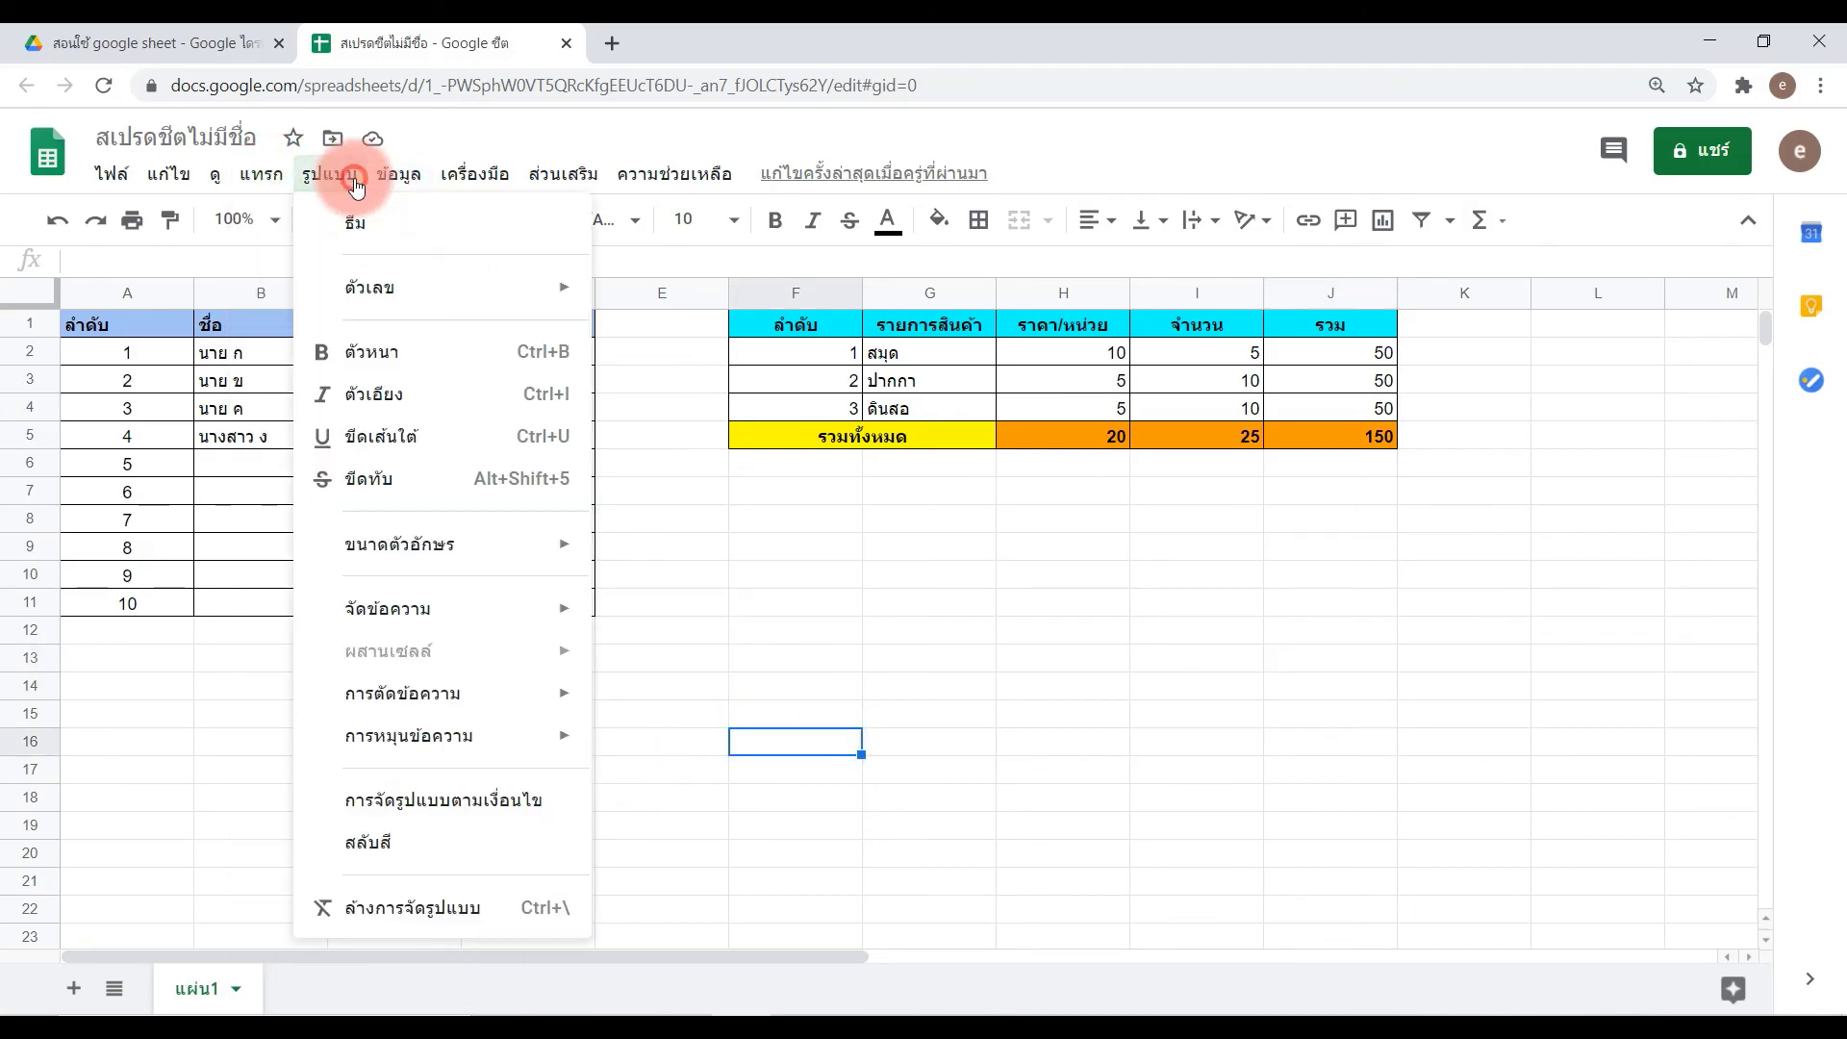
click(919, 568)
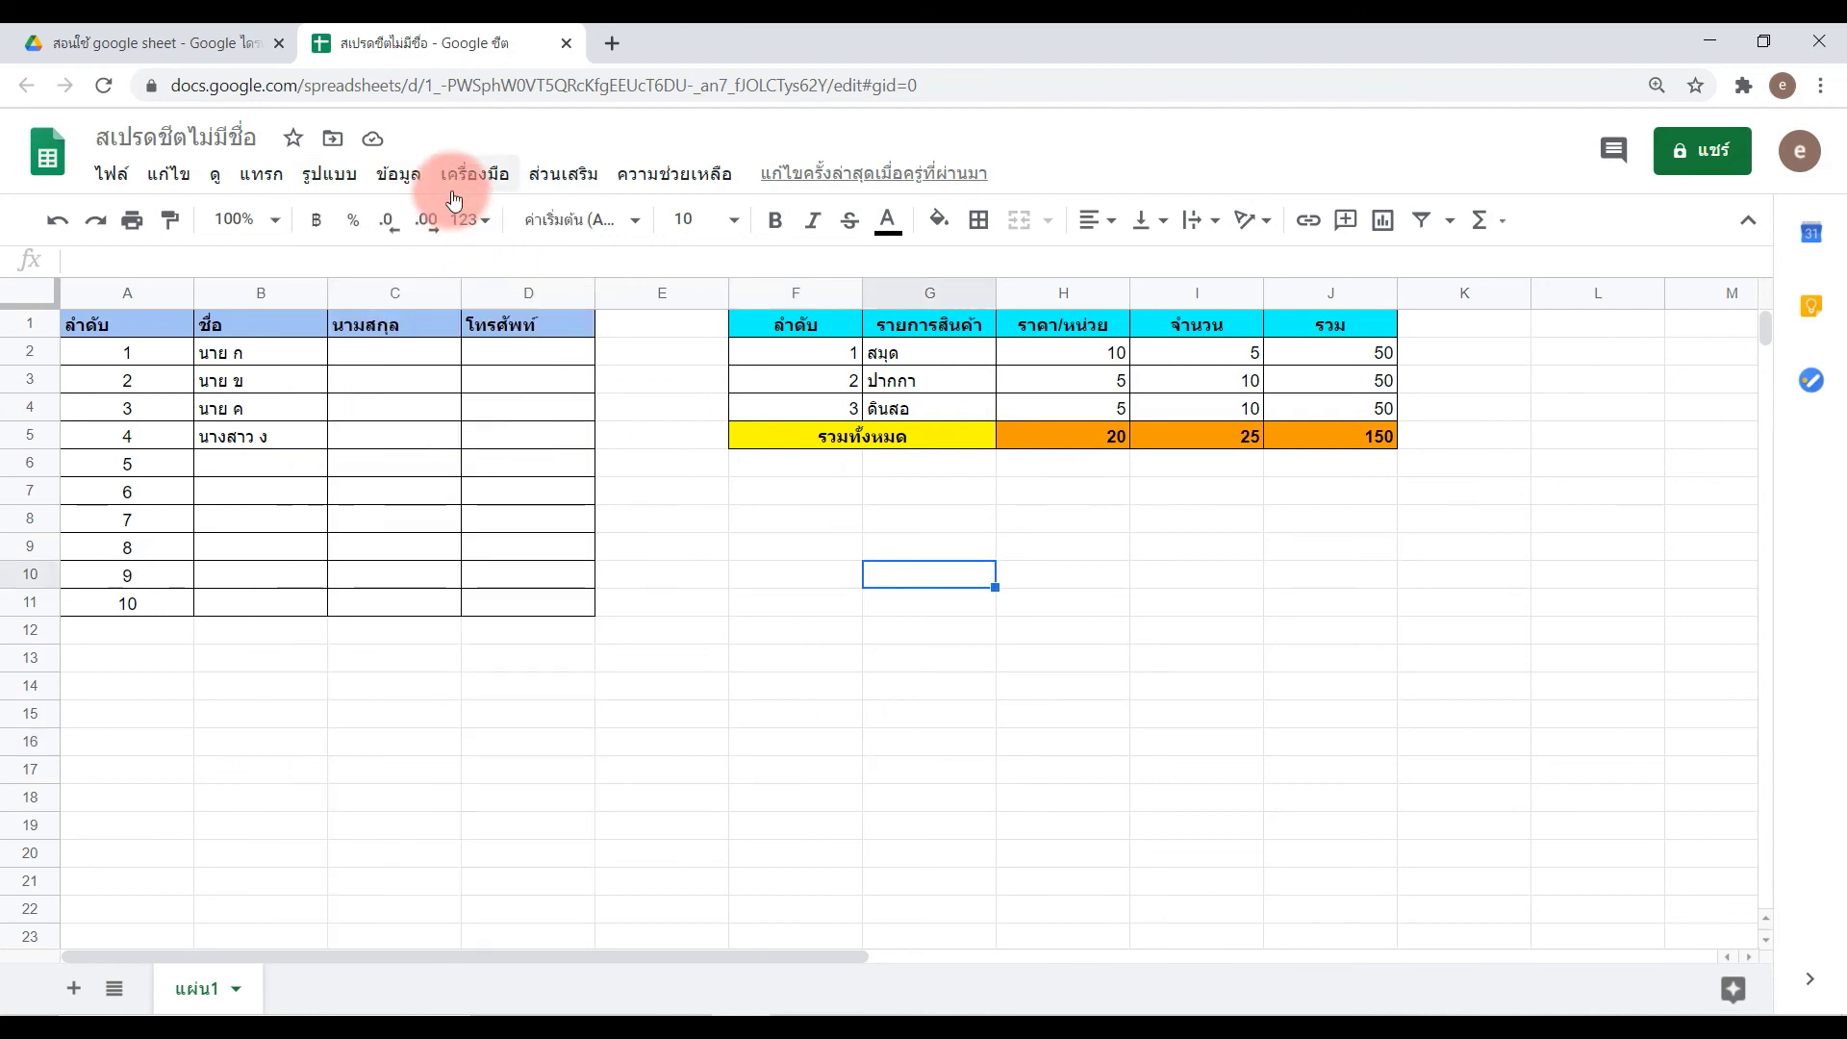
click(1701, 152)
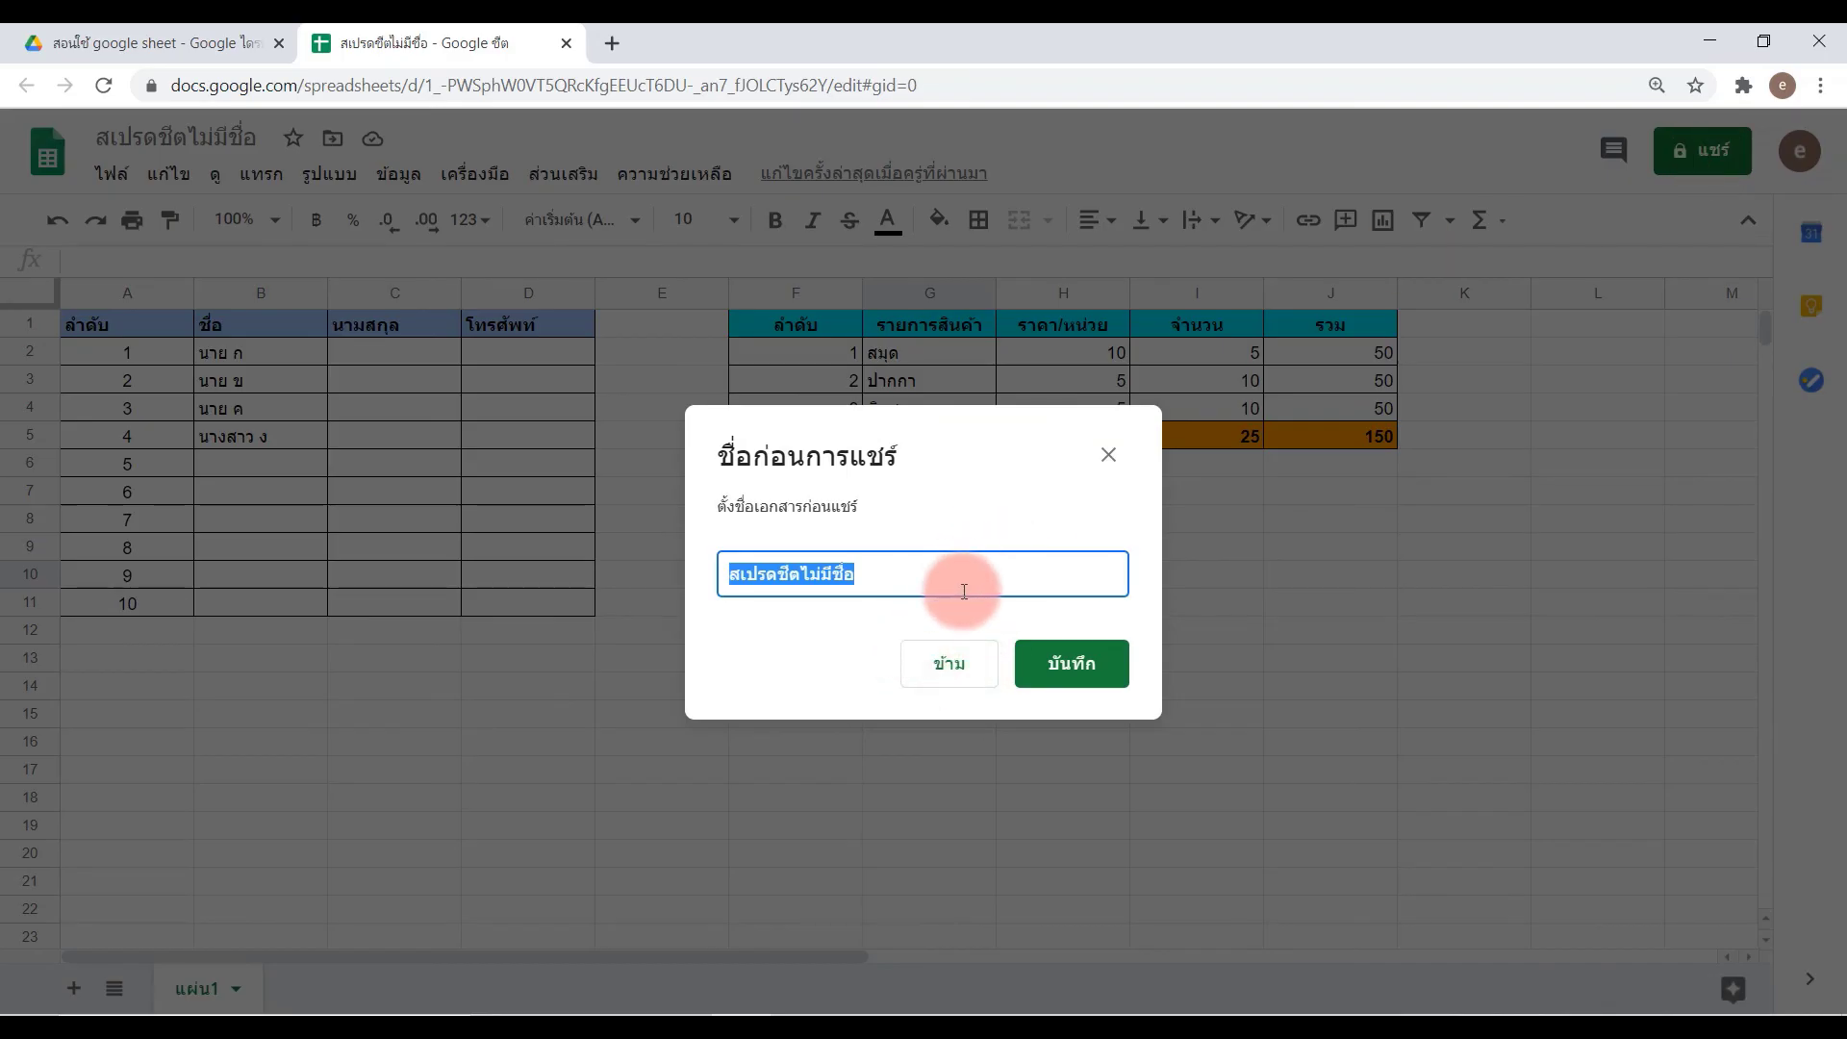
Close the sharing prompts and rename the spreadsheet to 'สอนใช้ google sheet'.
click(1108, 454)
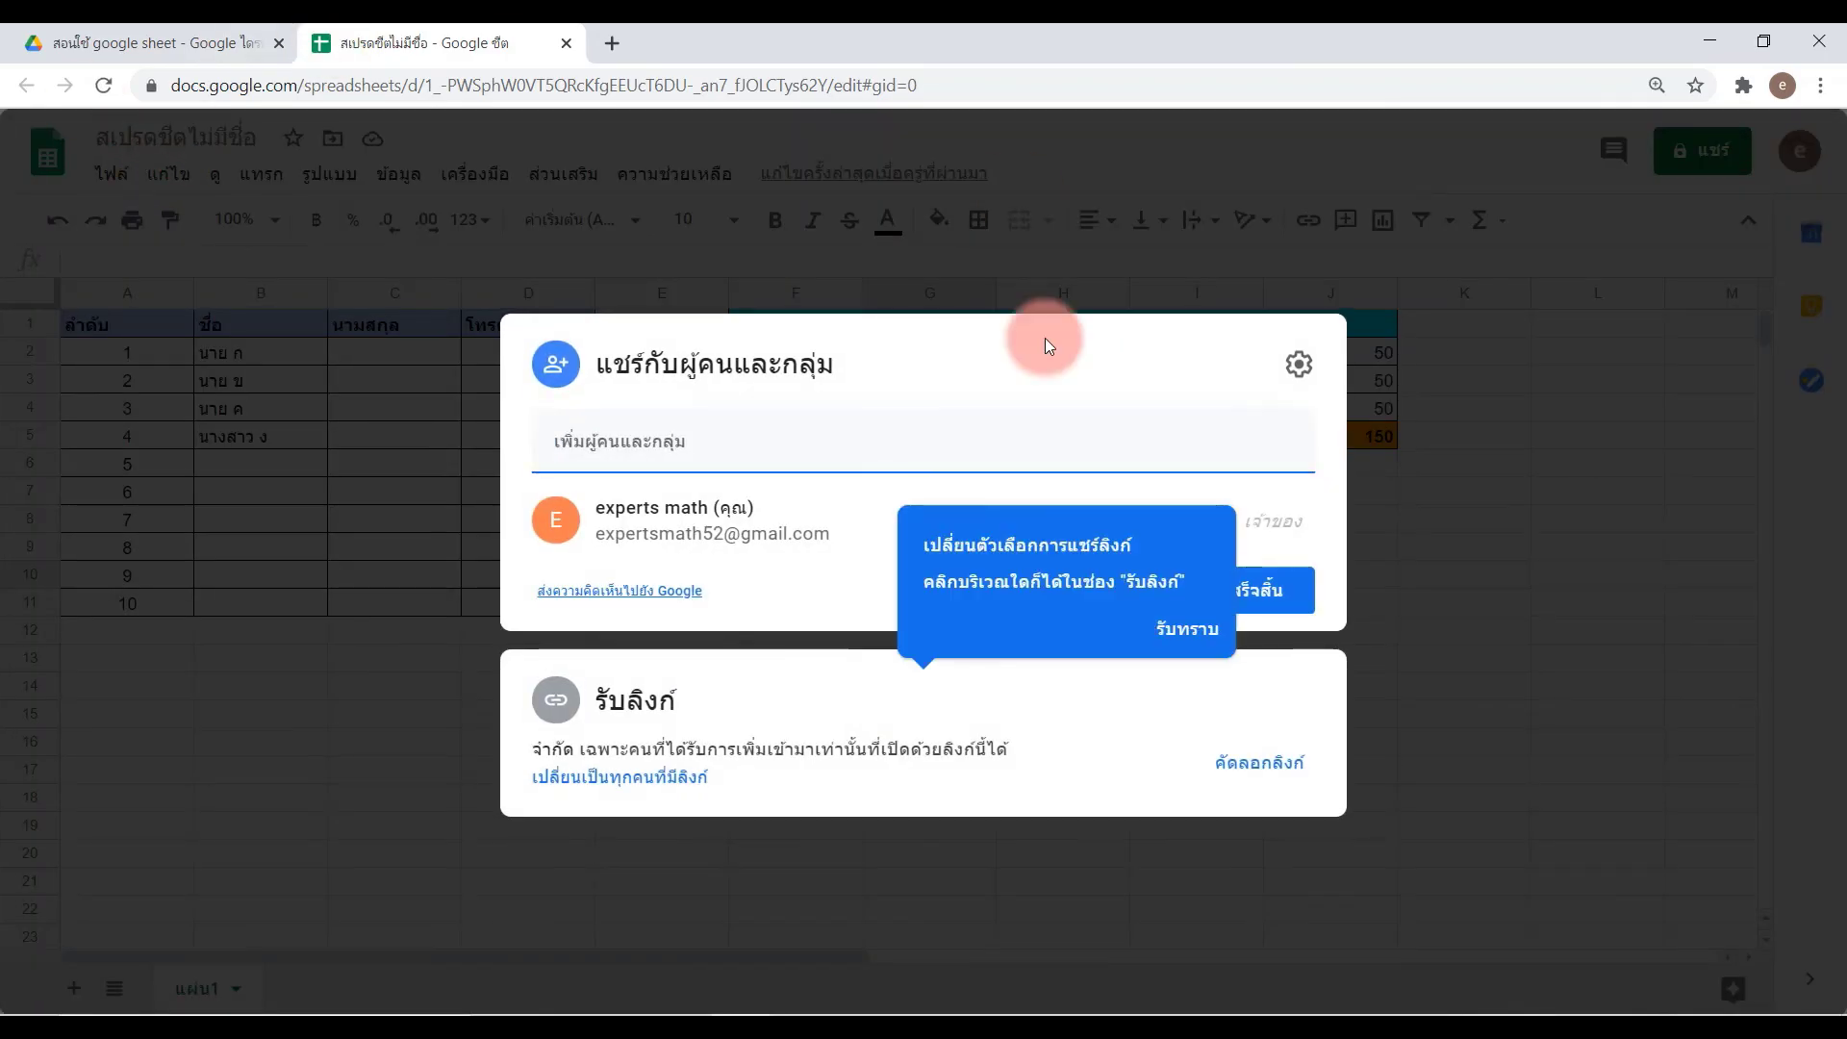
click(1568, 755)
click(240, 138)
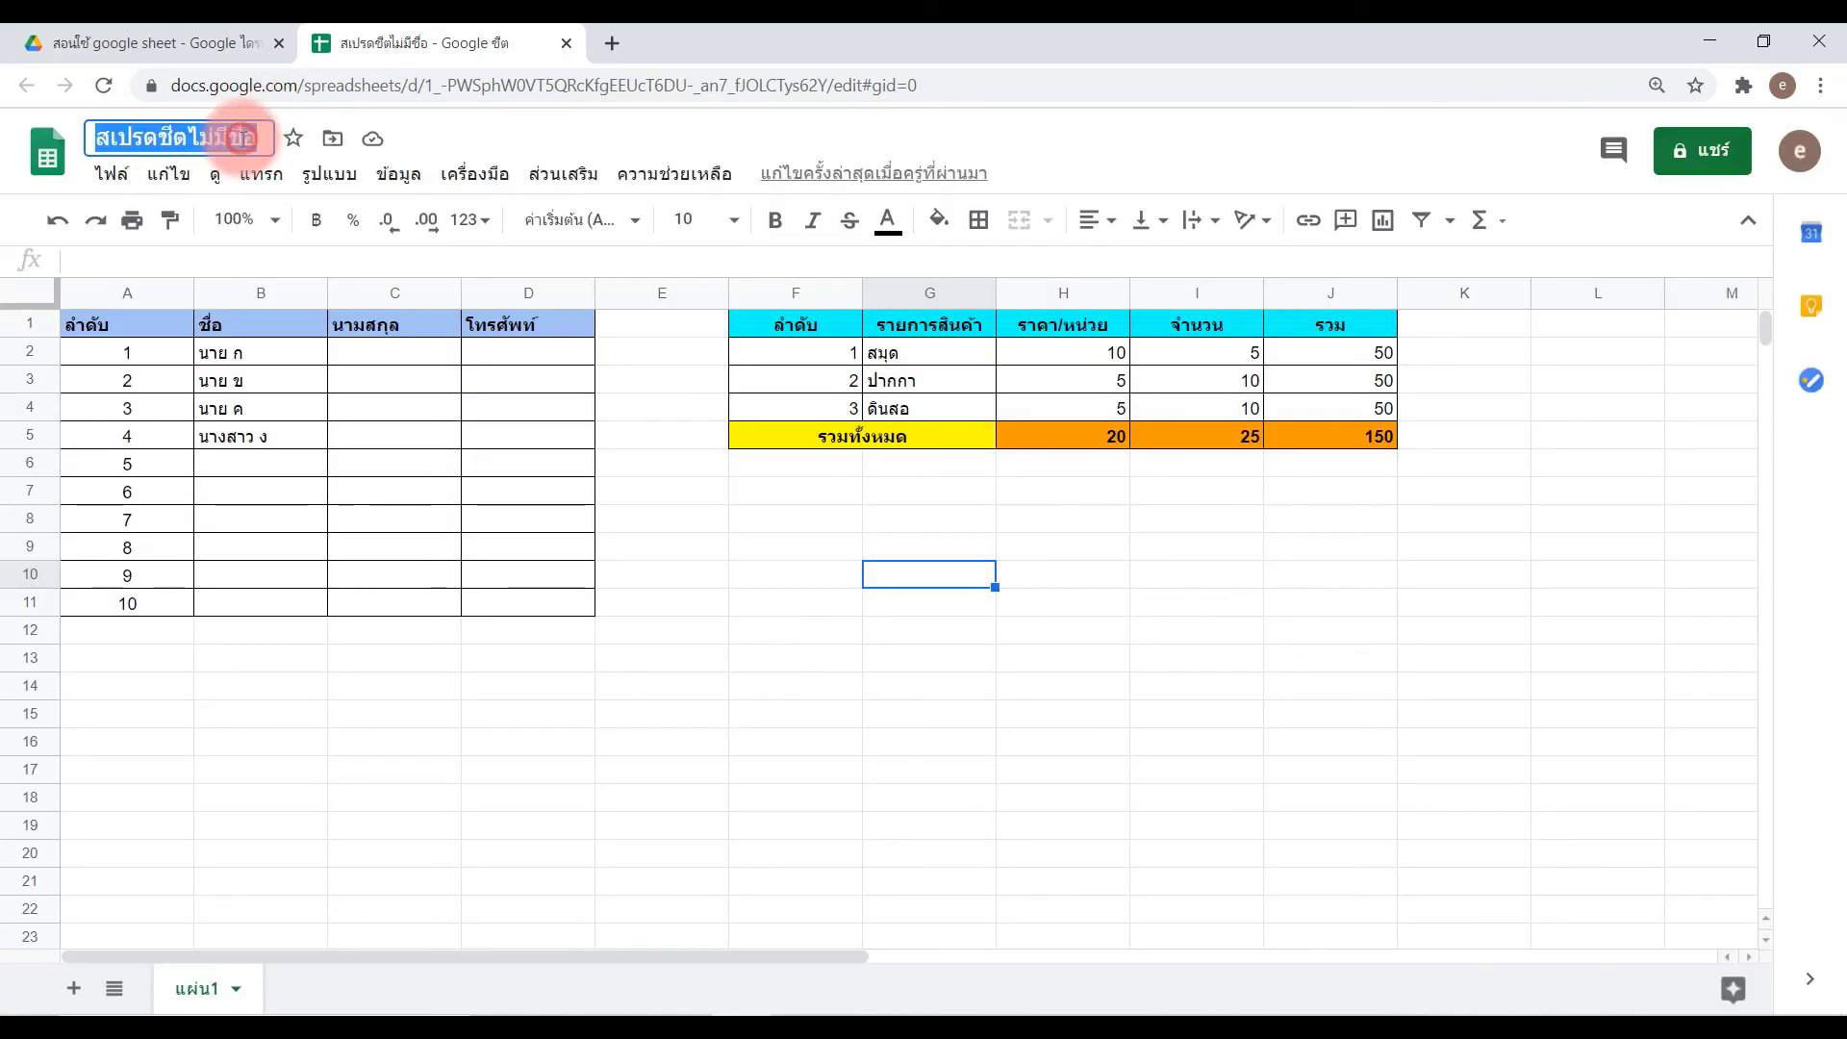
text(สอน)
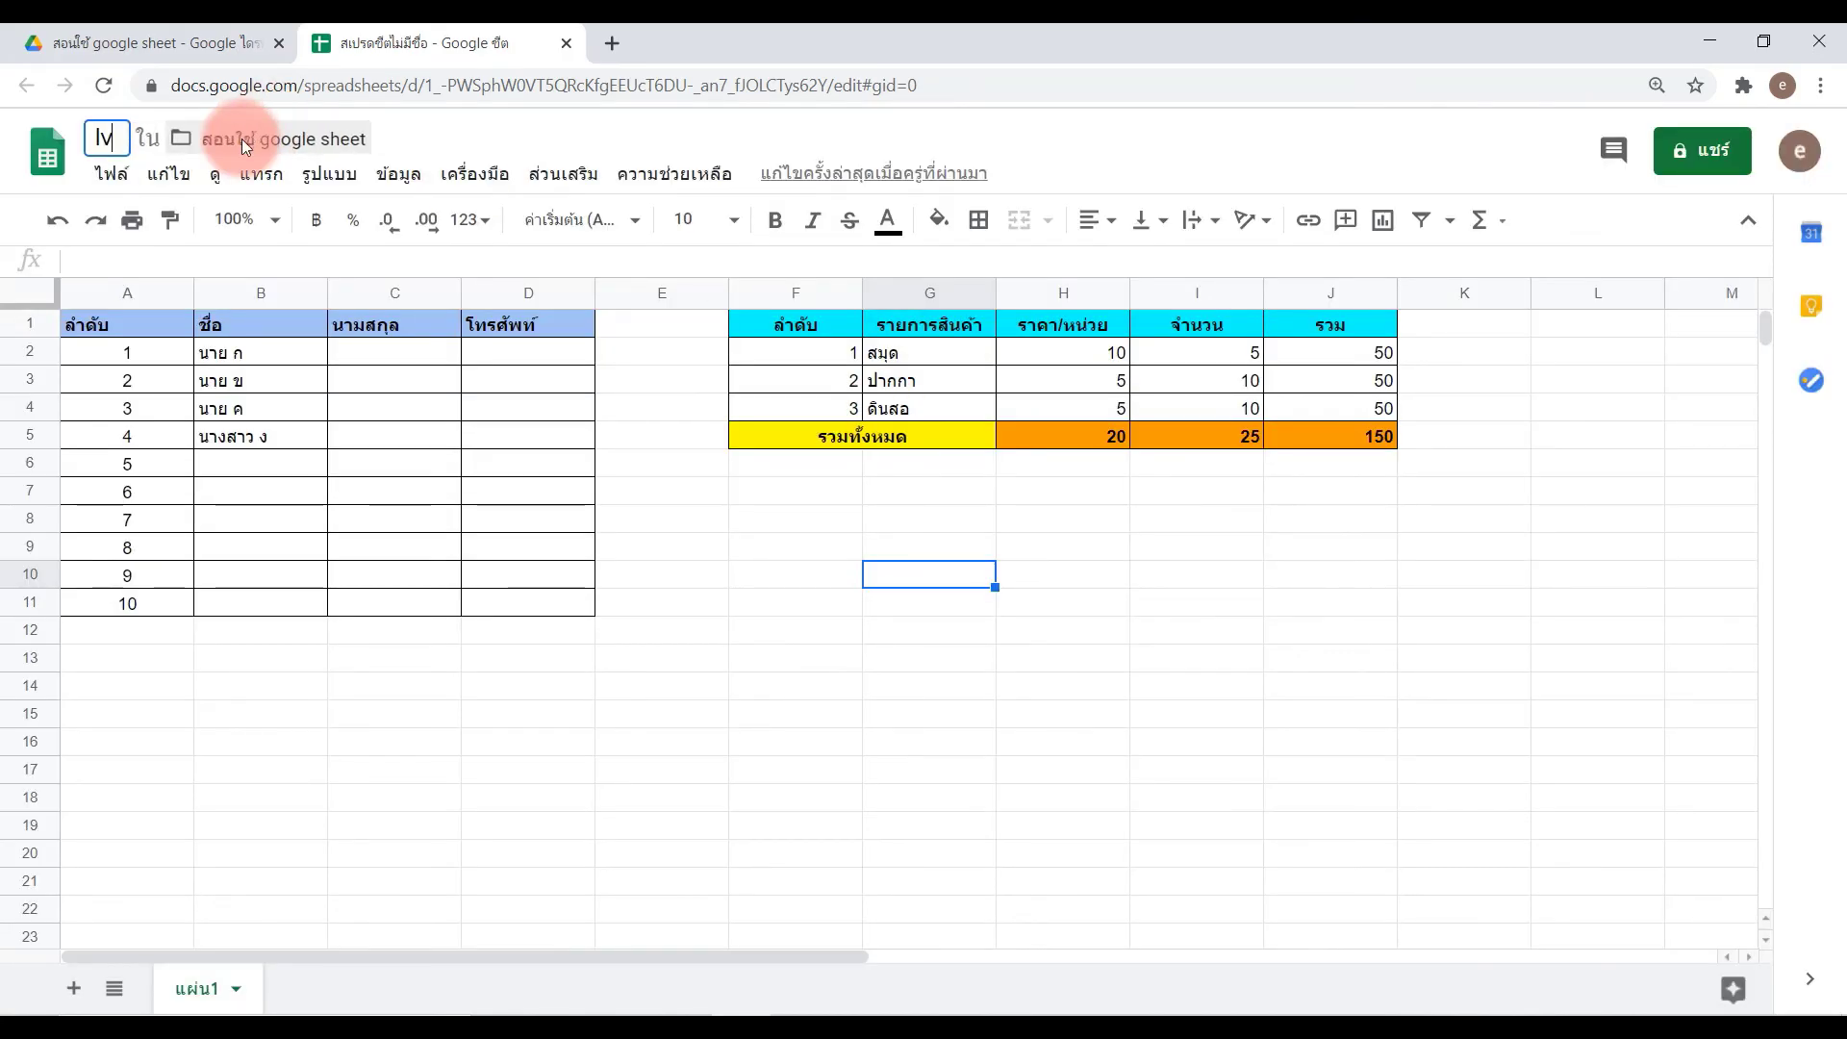
text(ใ)
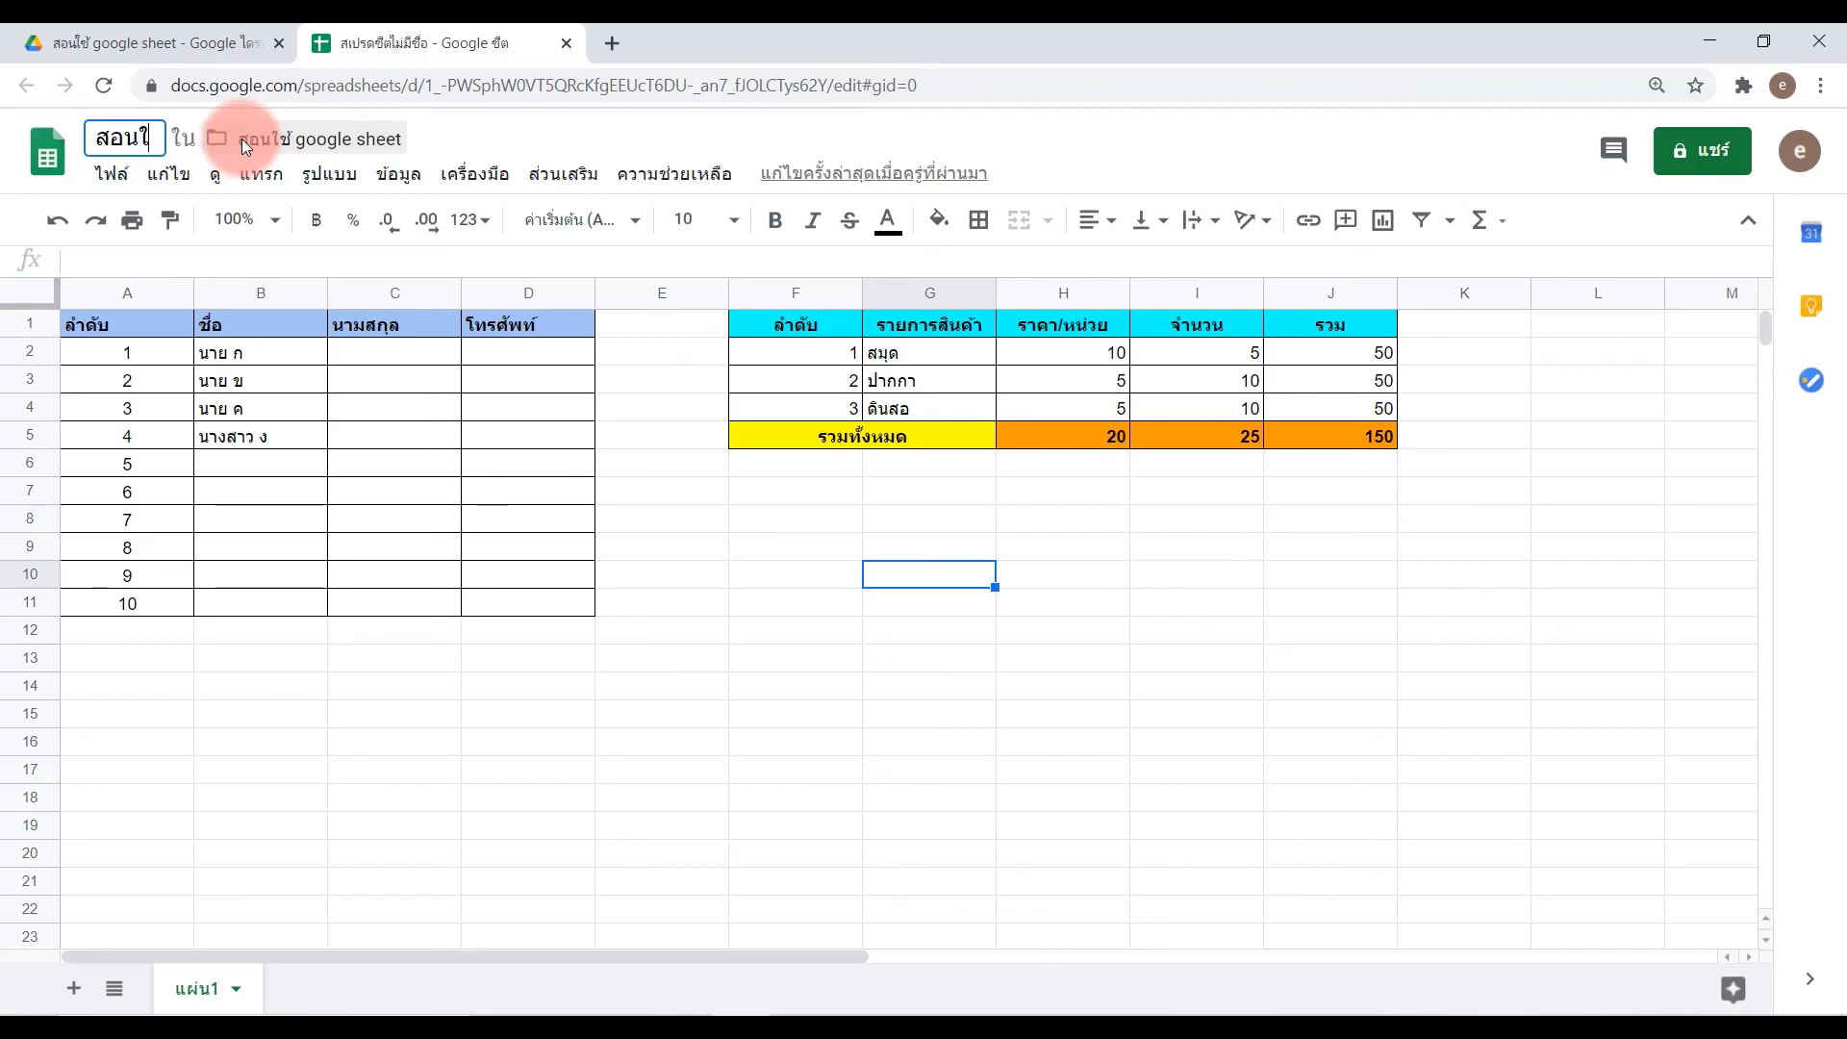
text(ช้ google)
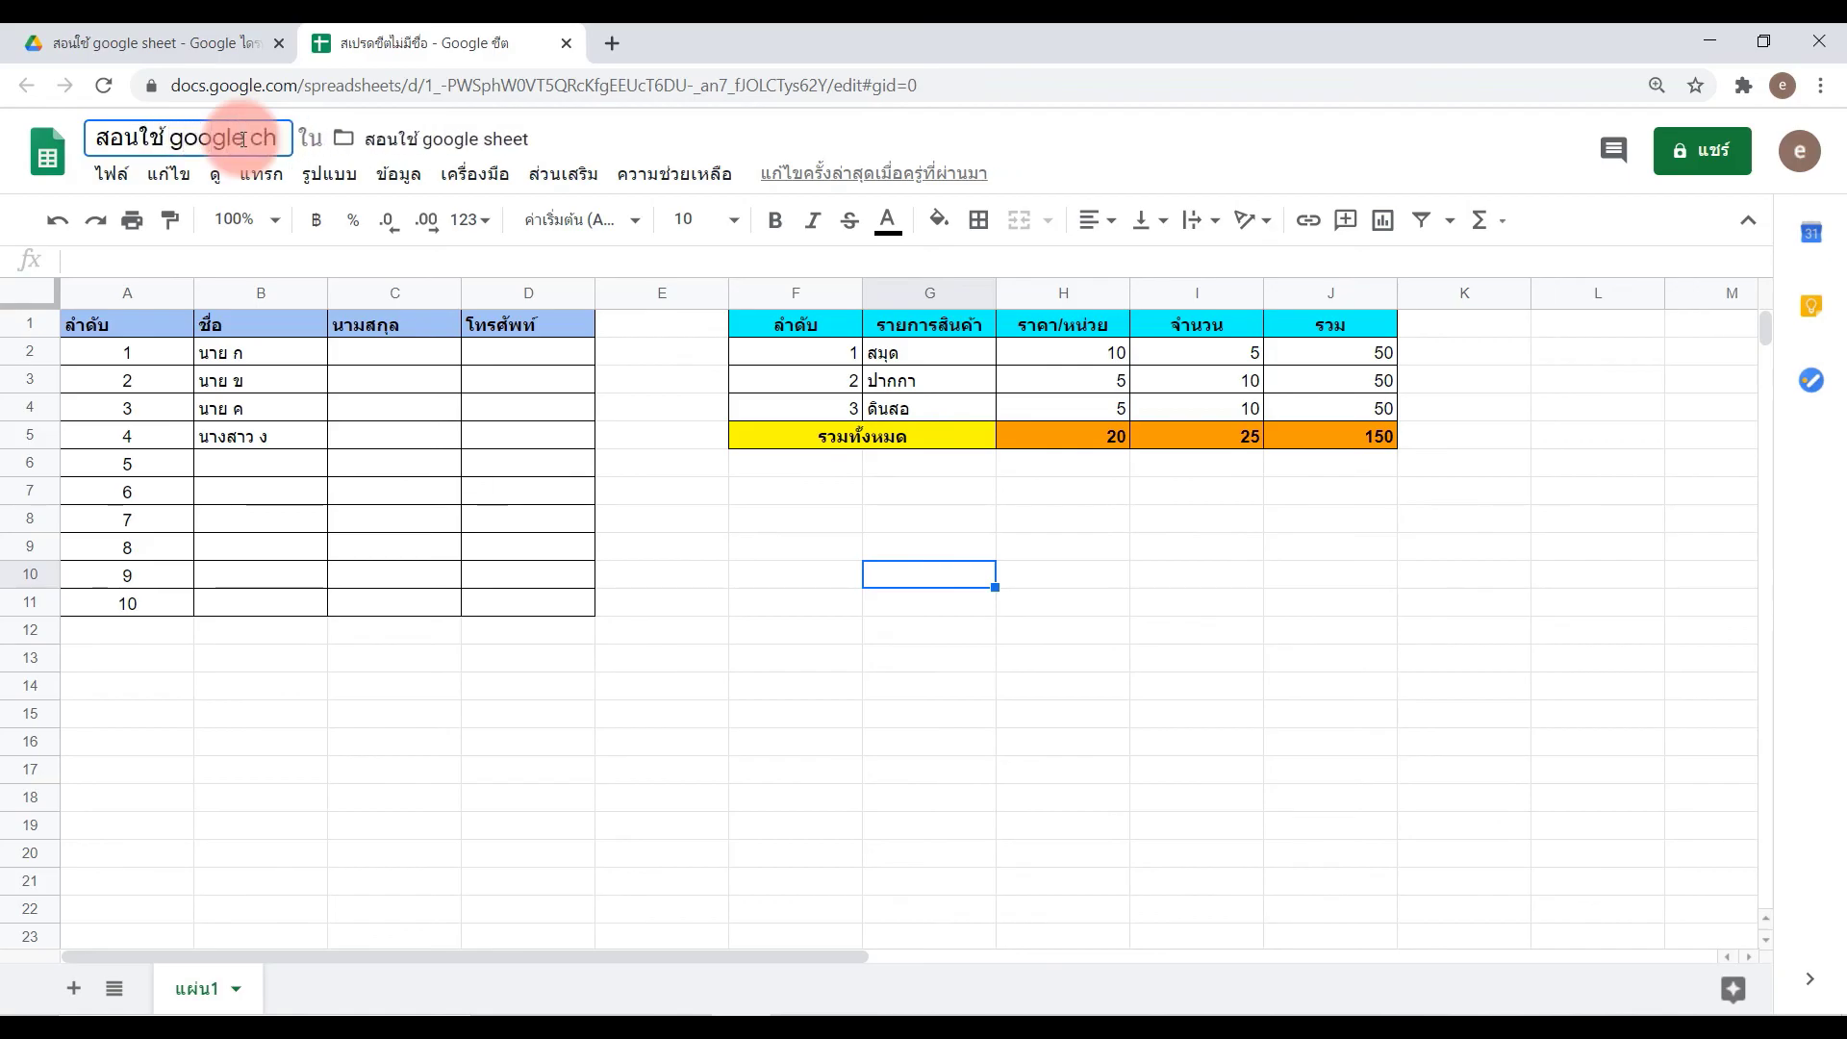
text( sheet)
key(Return)
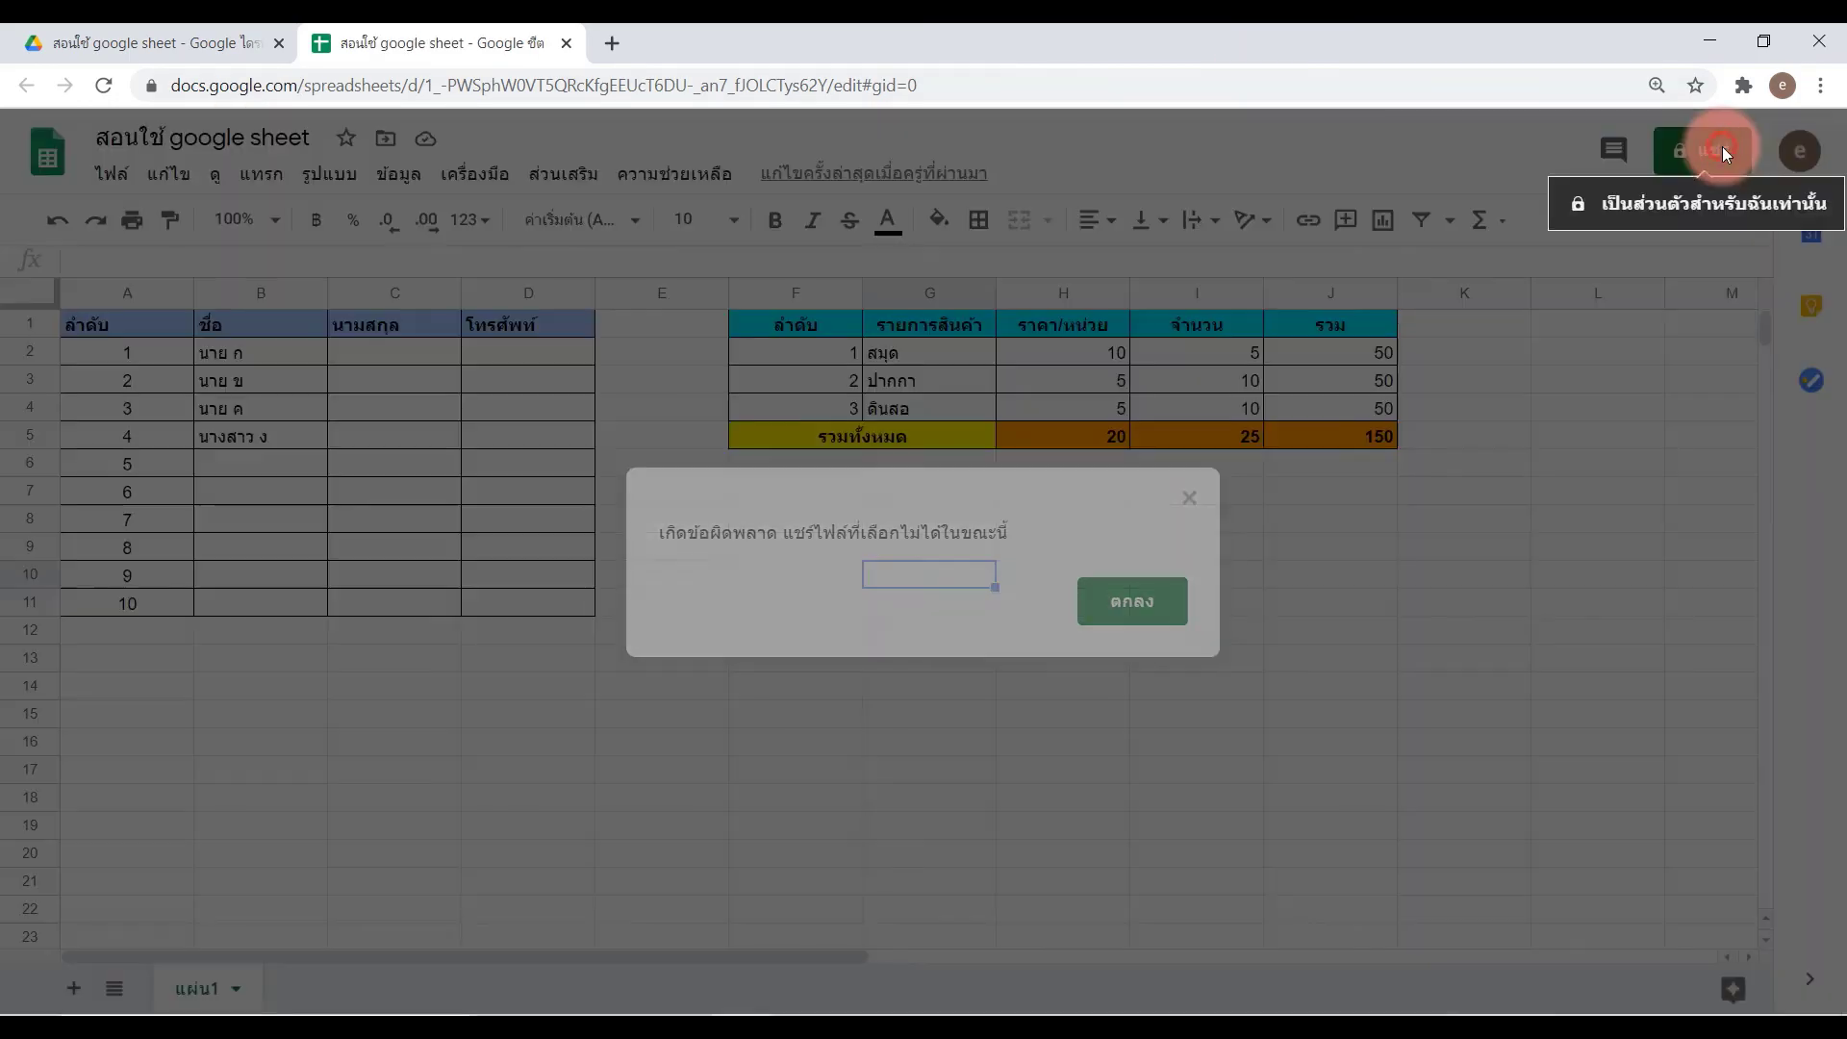
Dismiss the error and share the sheet with the collaborator's e-mail as Editor.
click(1135, 603)
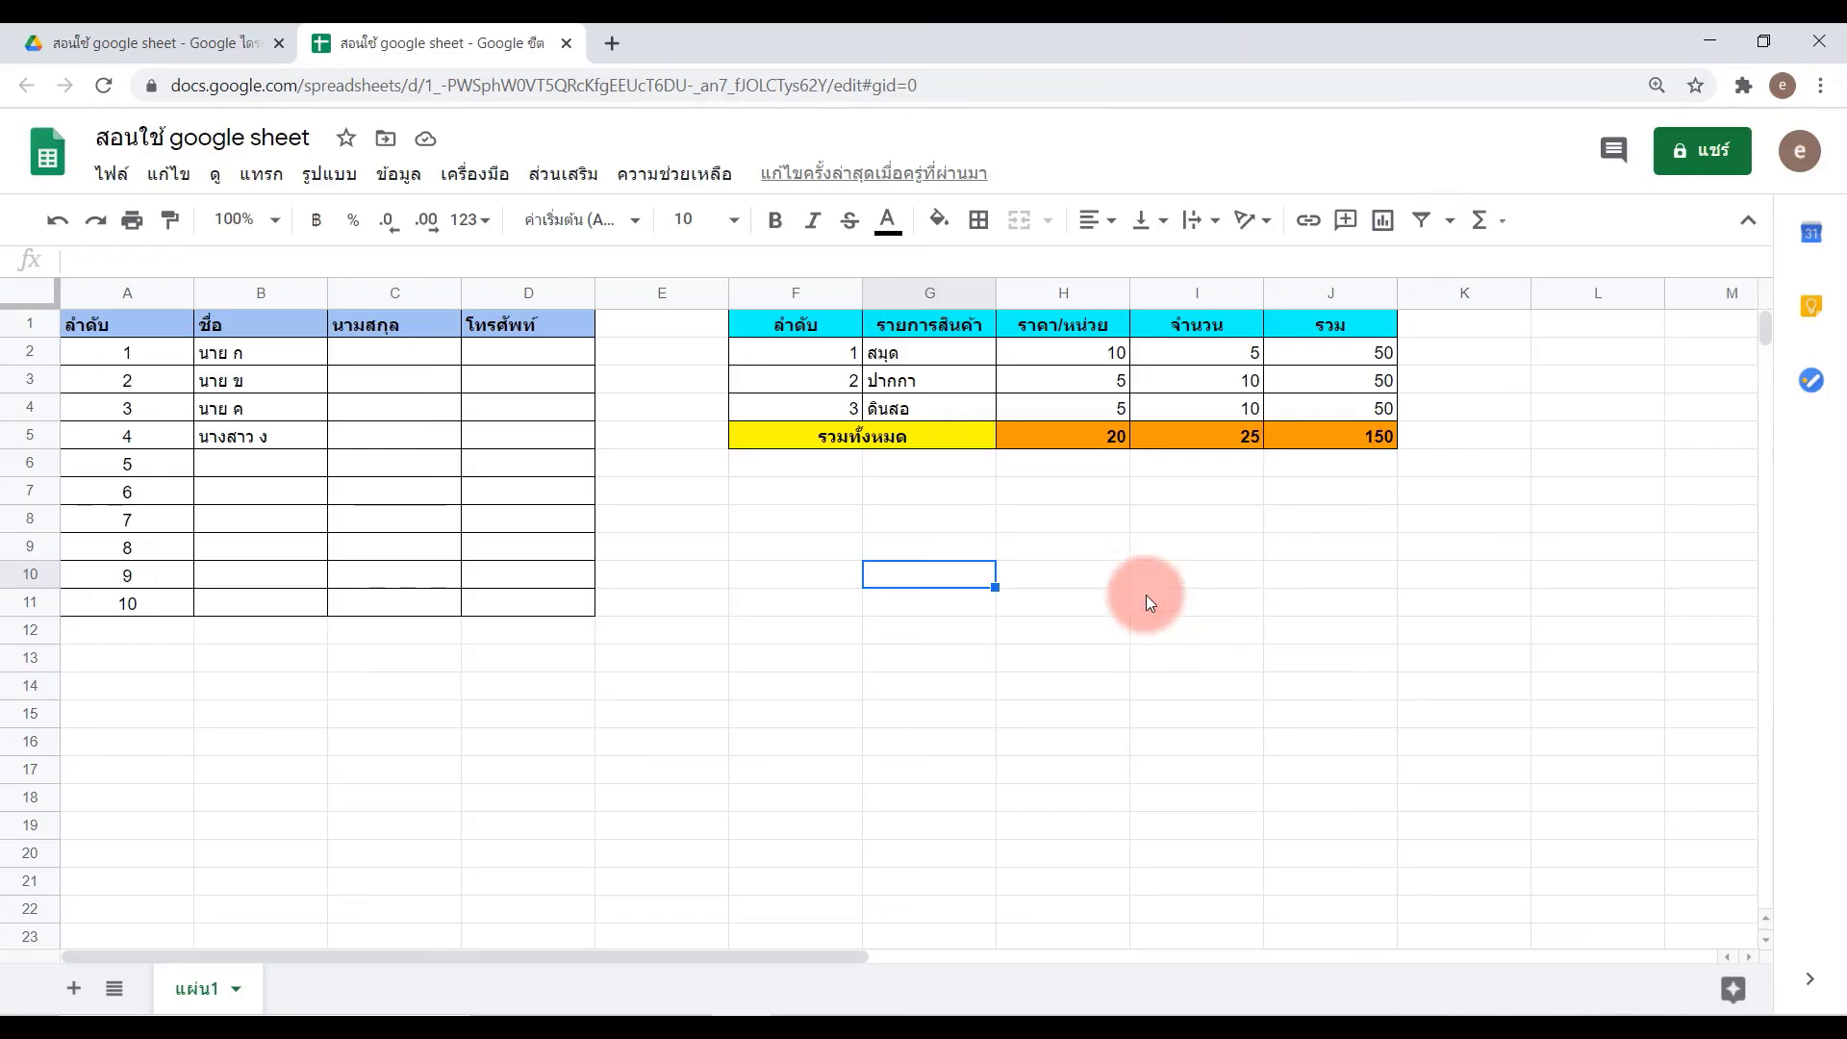
click(1704, 154)
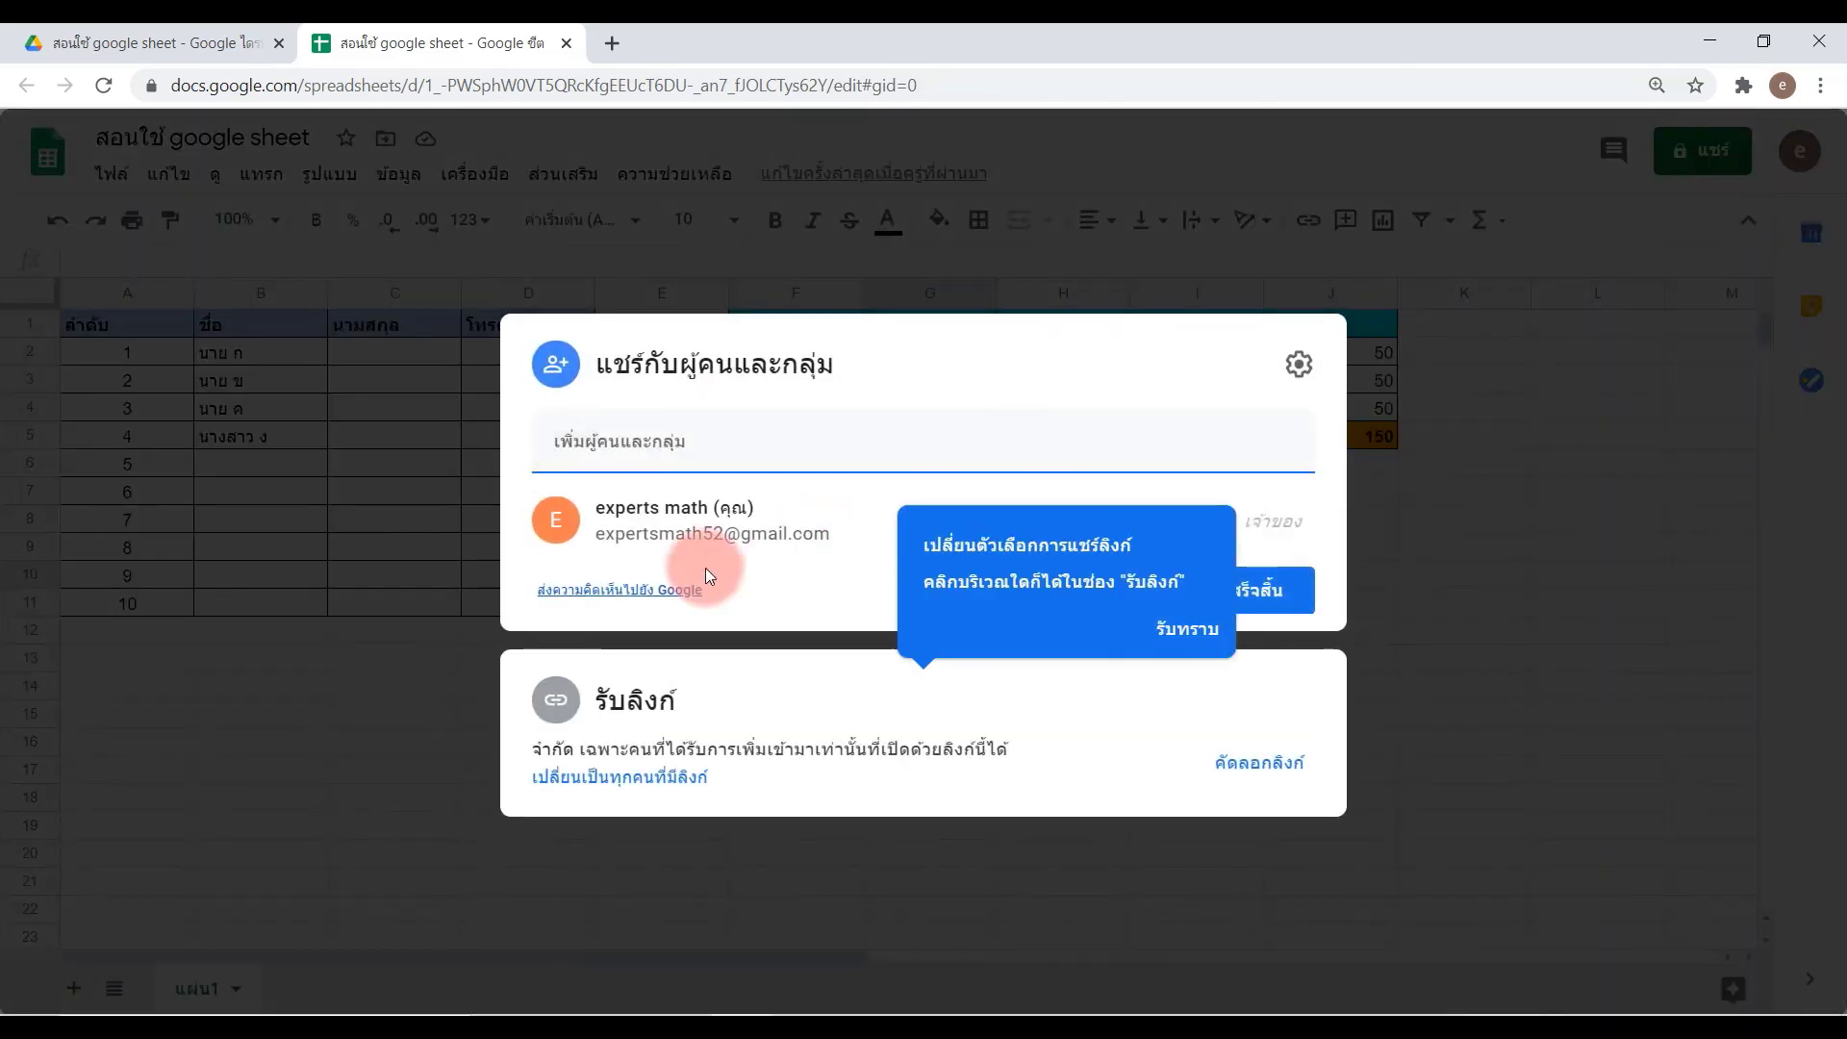
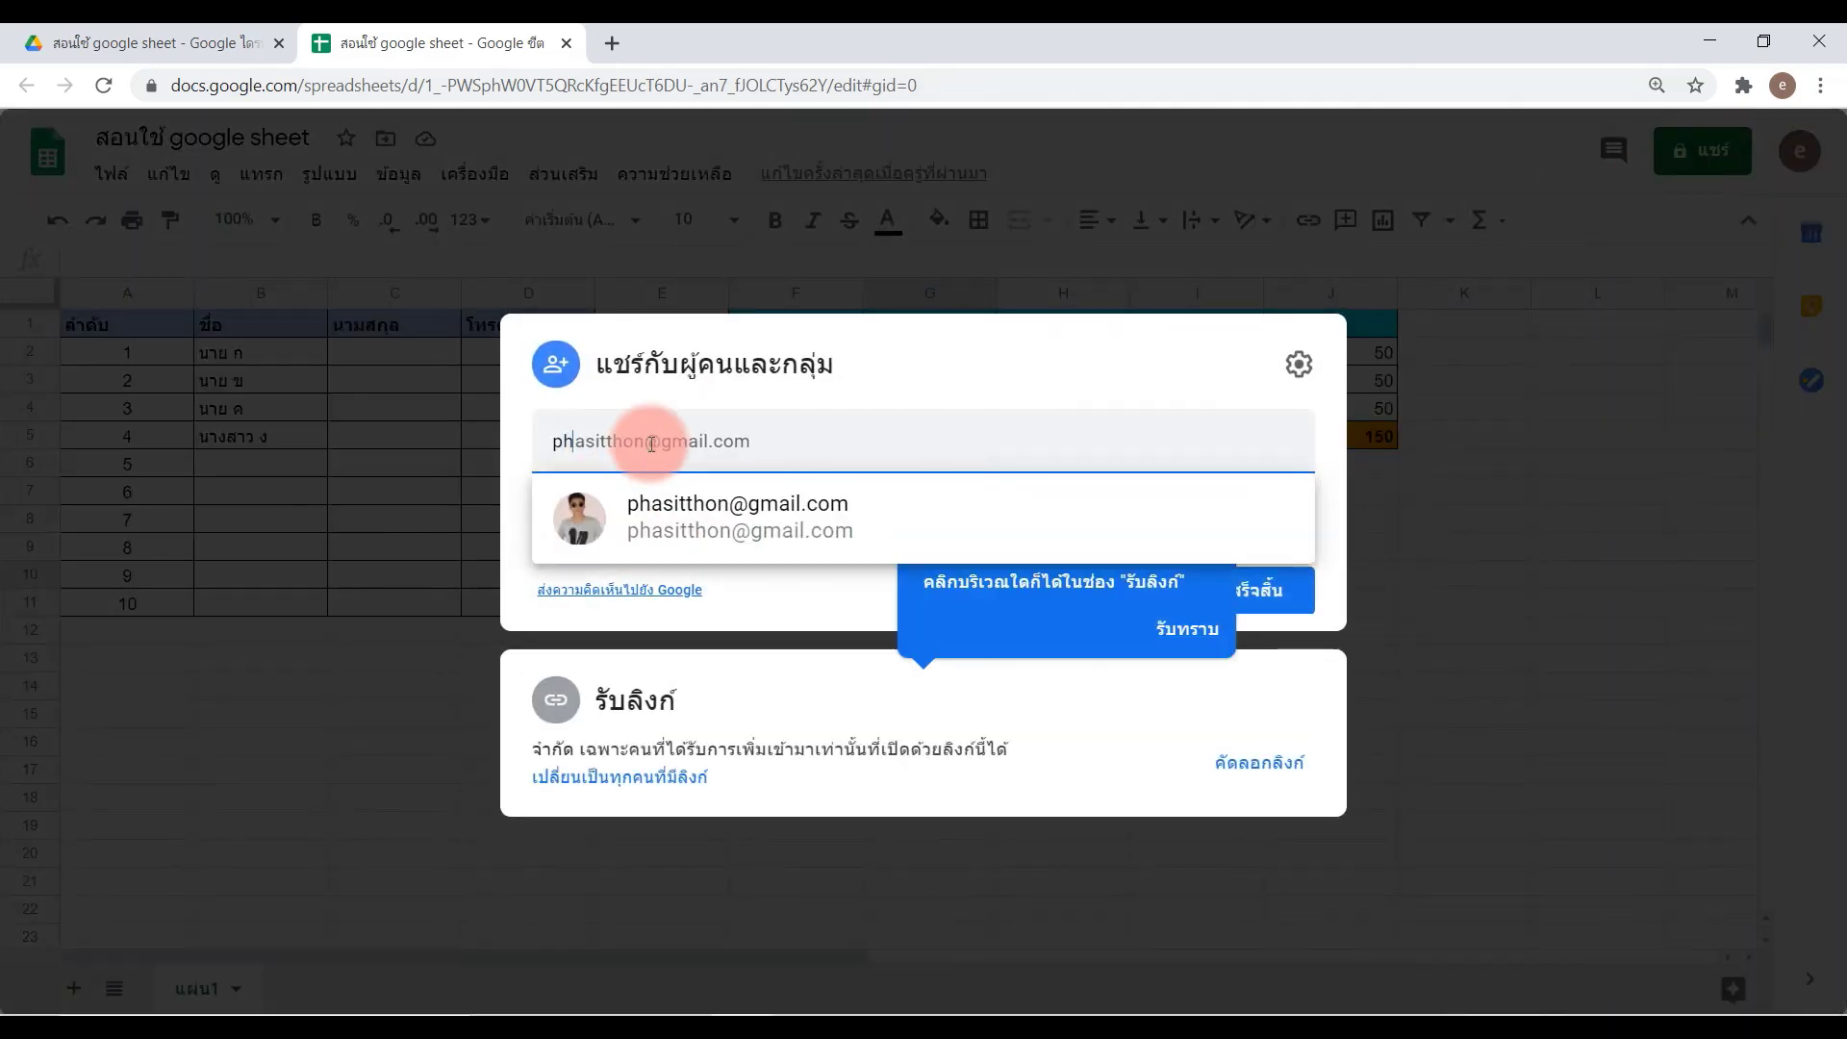
key(Down)
key(Return)
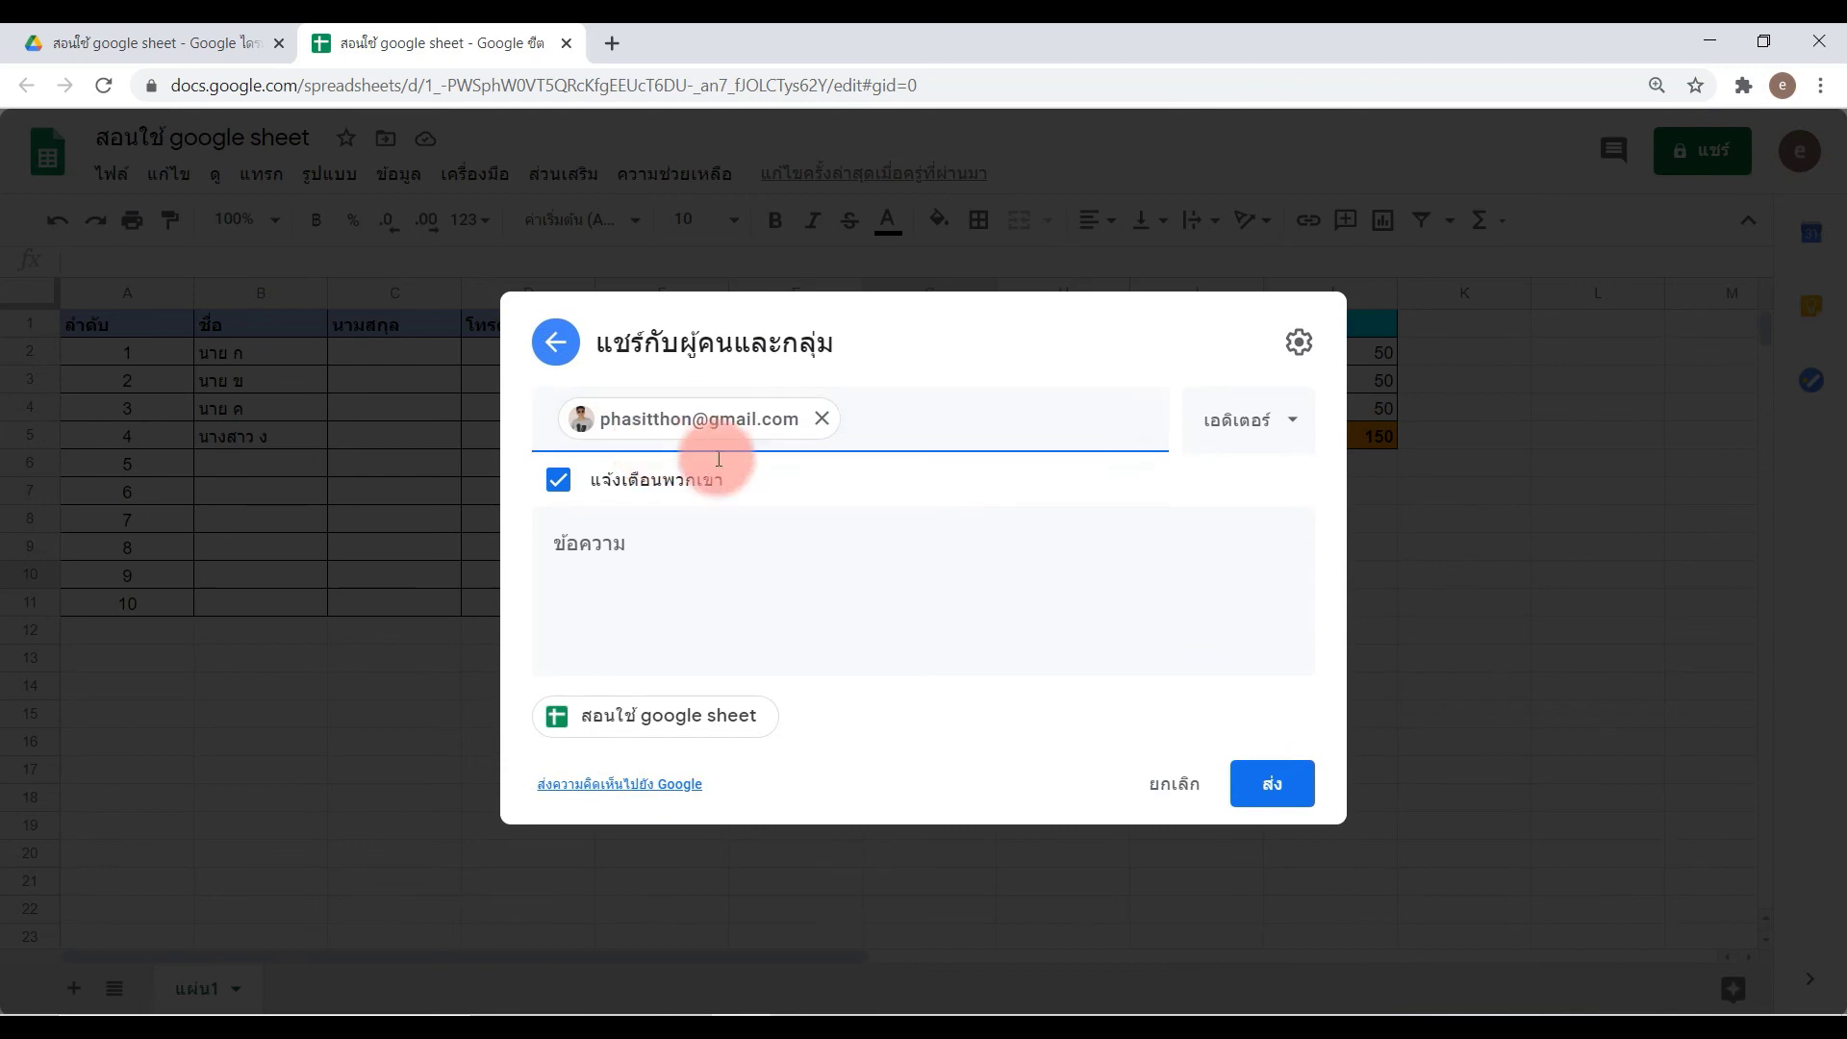
click(1294, 428)
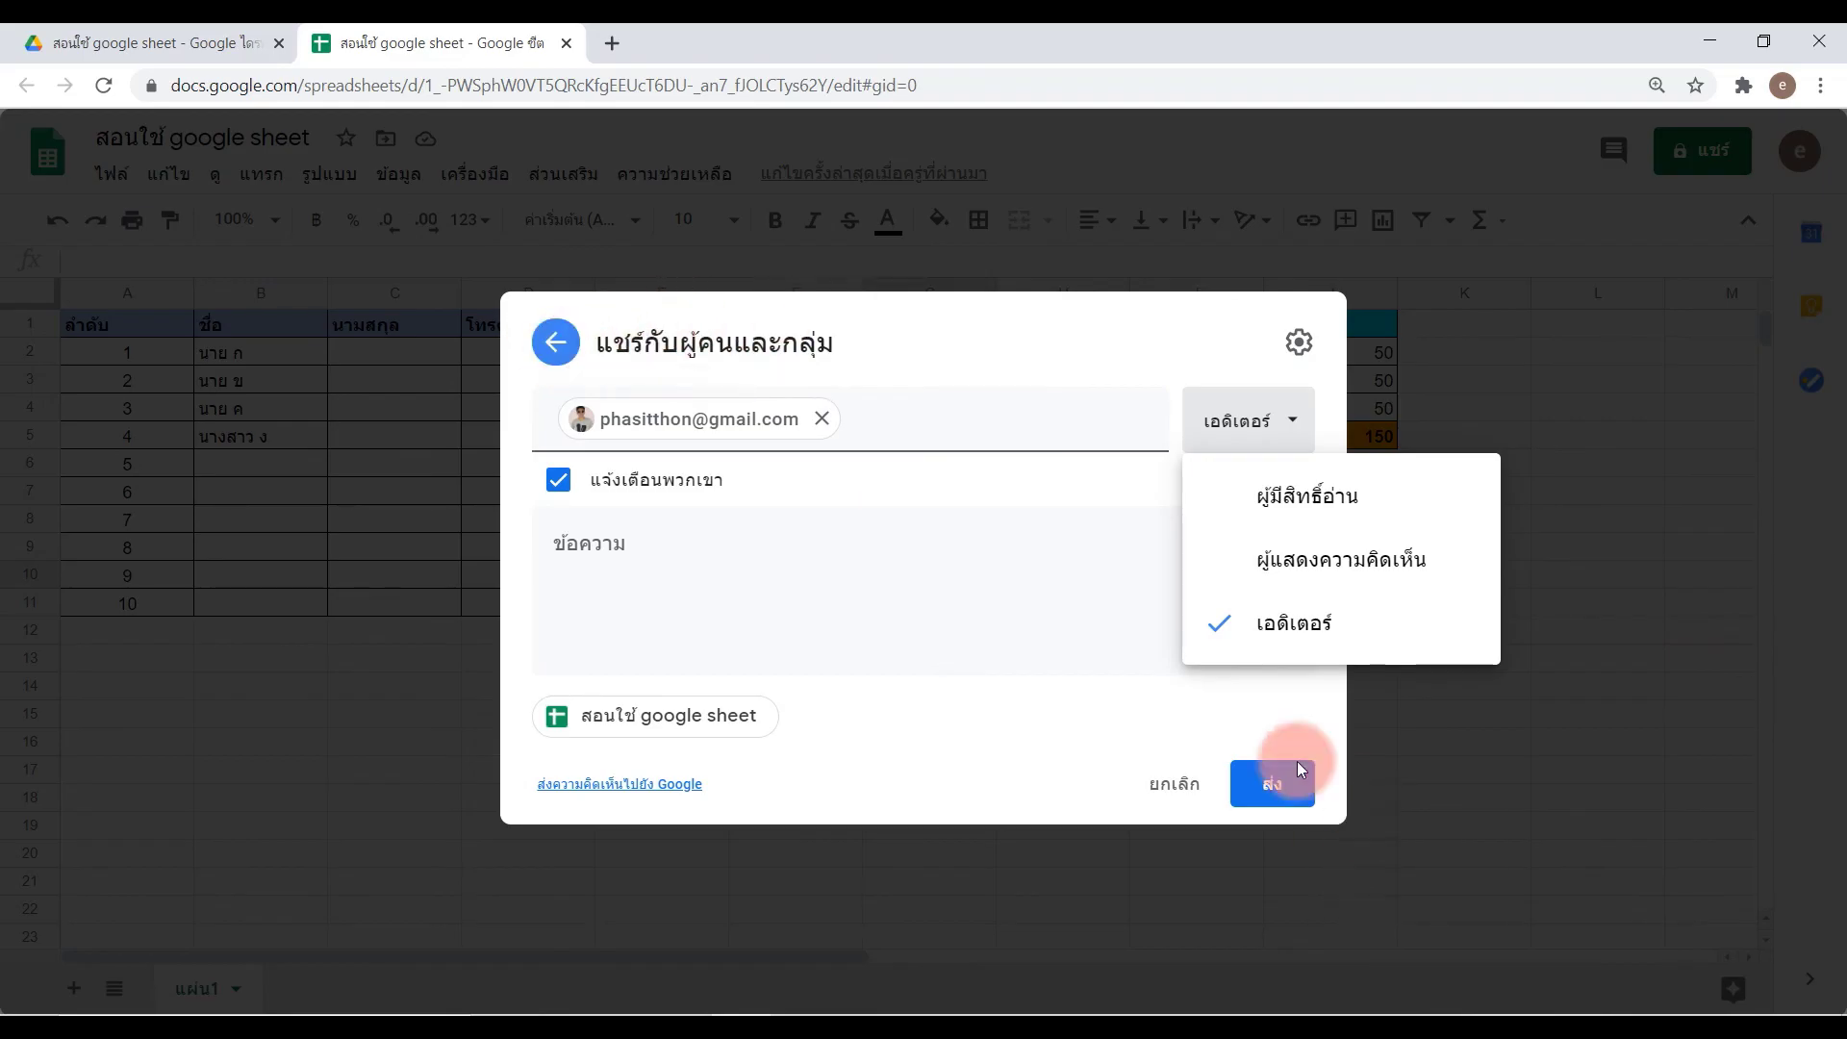
click(1053, 612)
click(1269, 788)
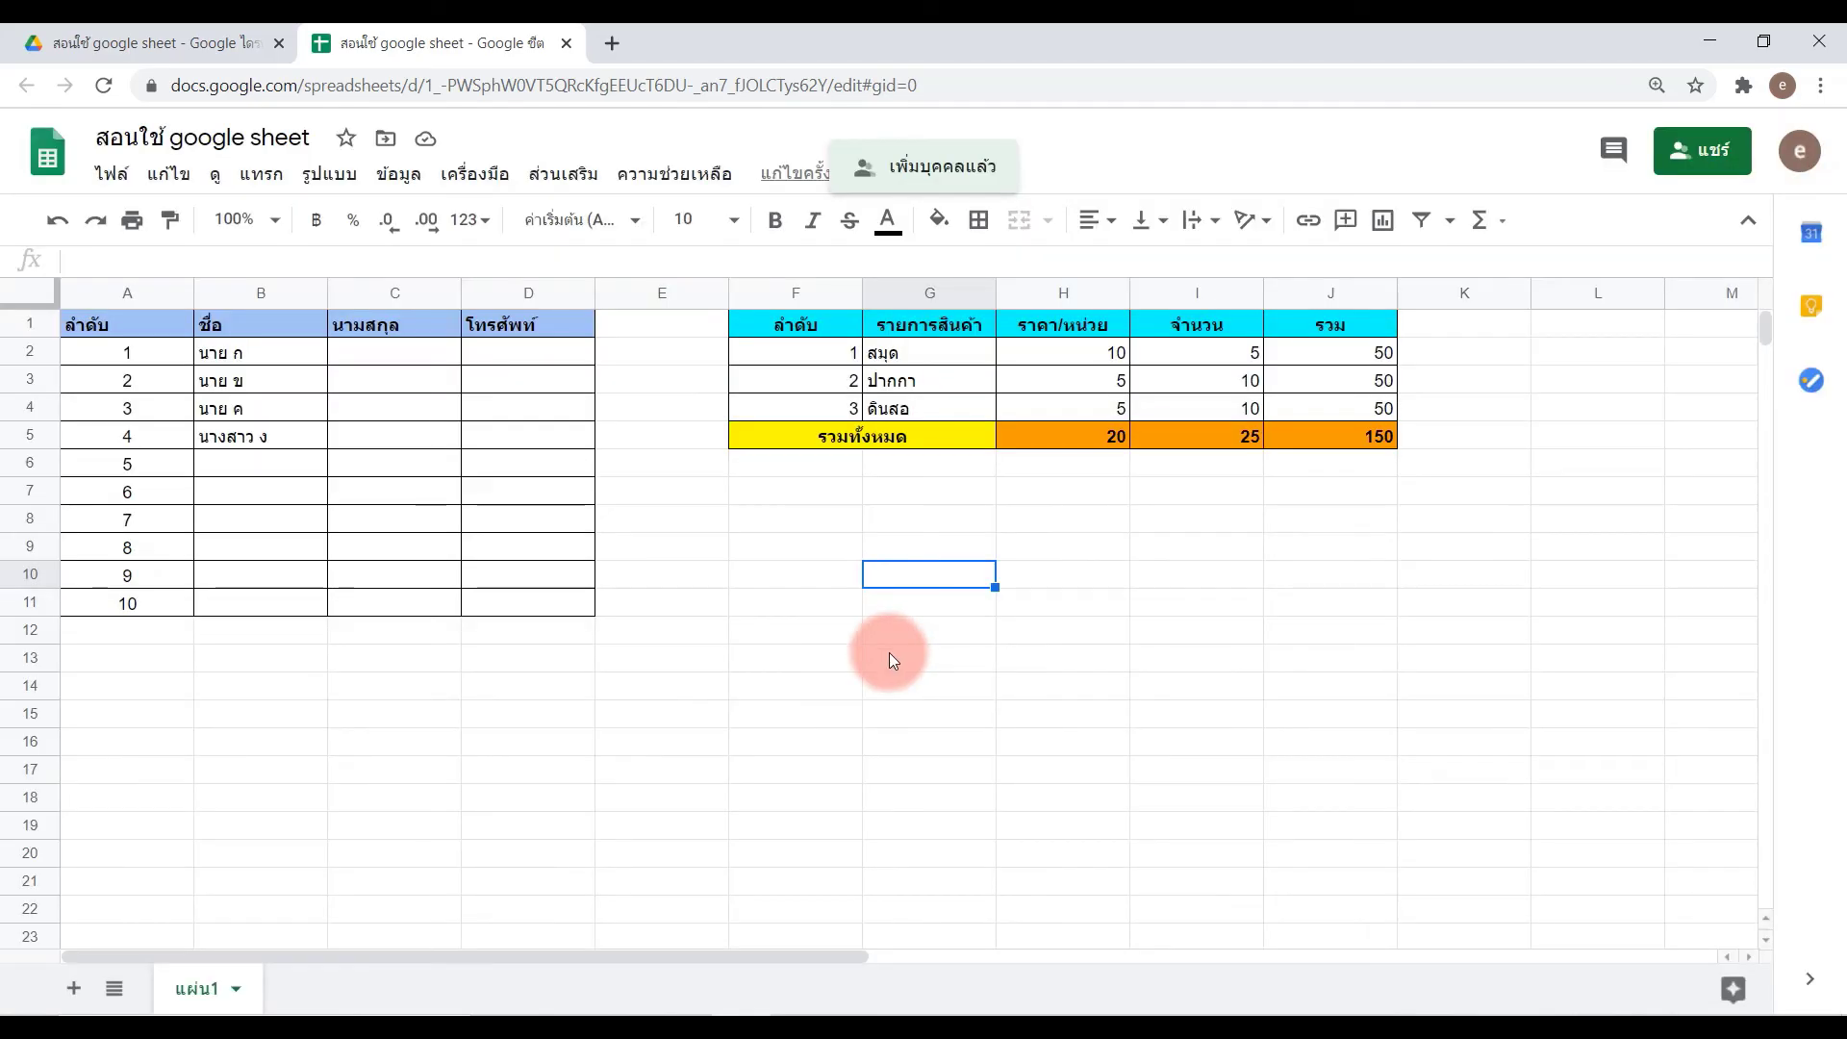
click(1305, 604)
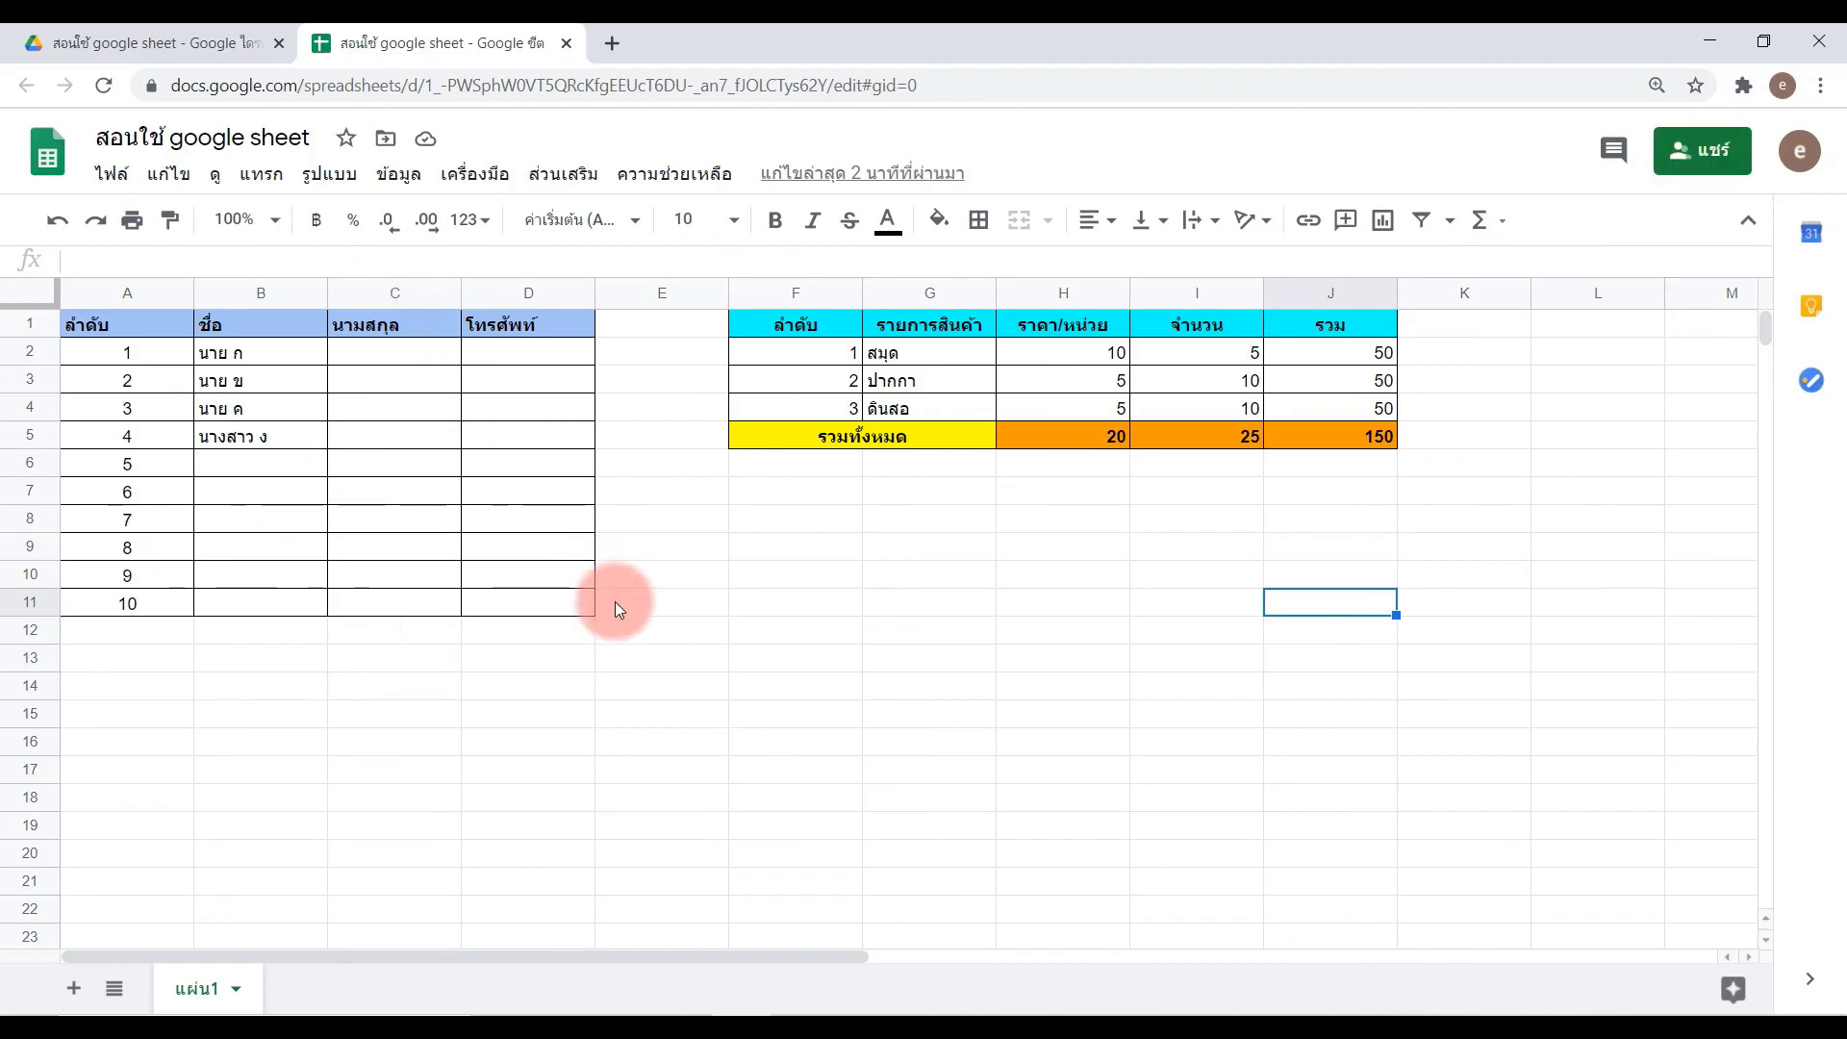
click(770, 636)
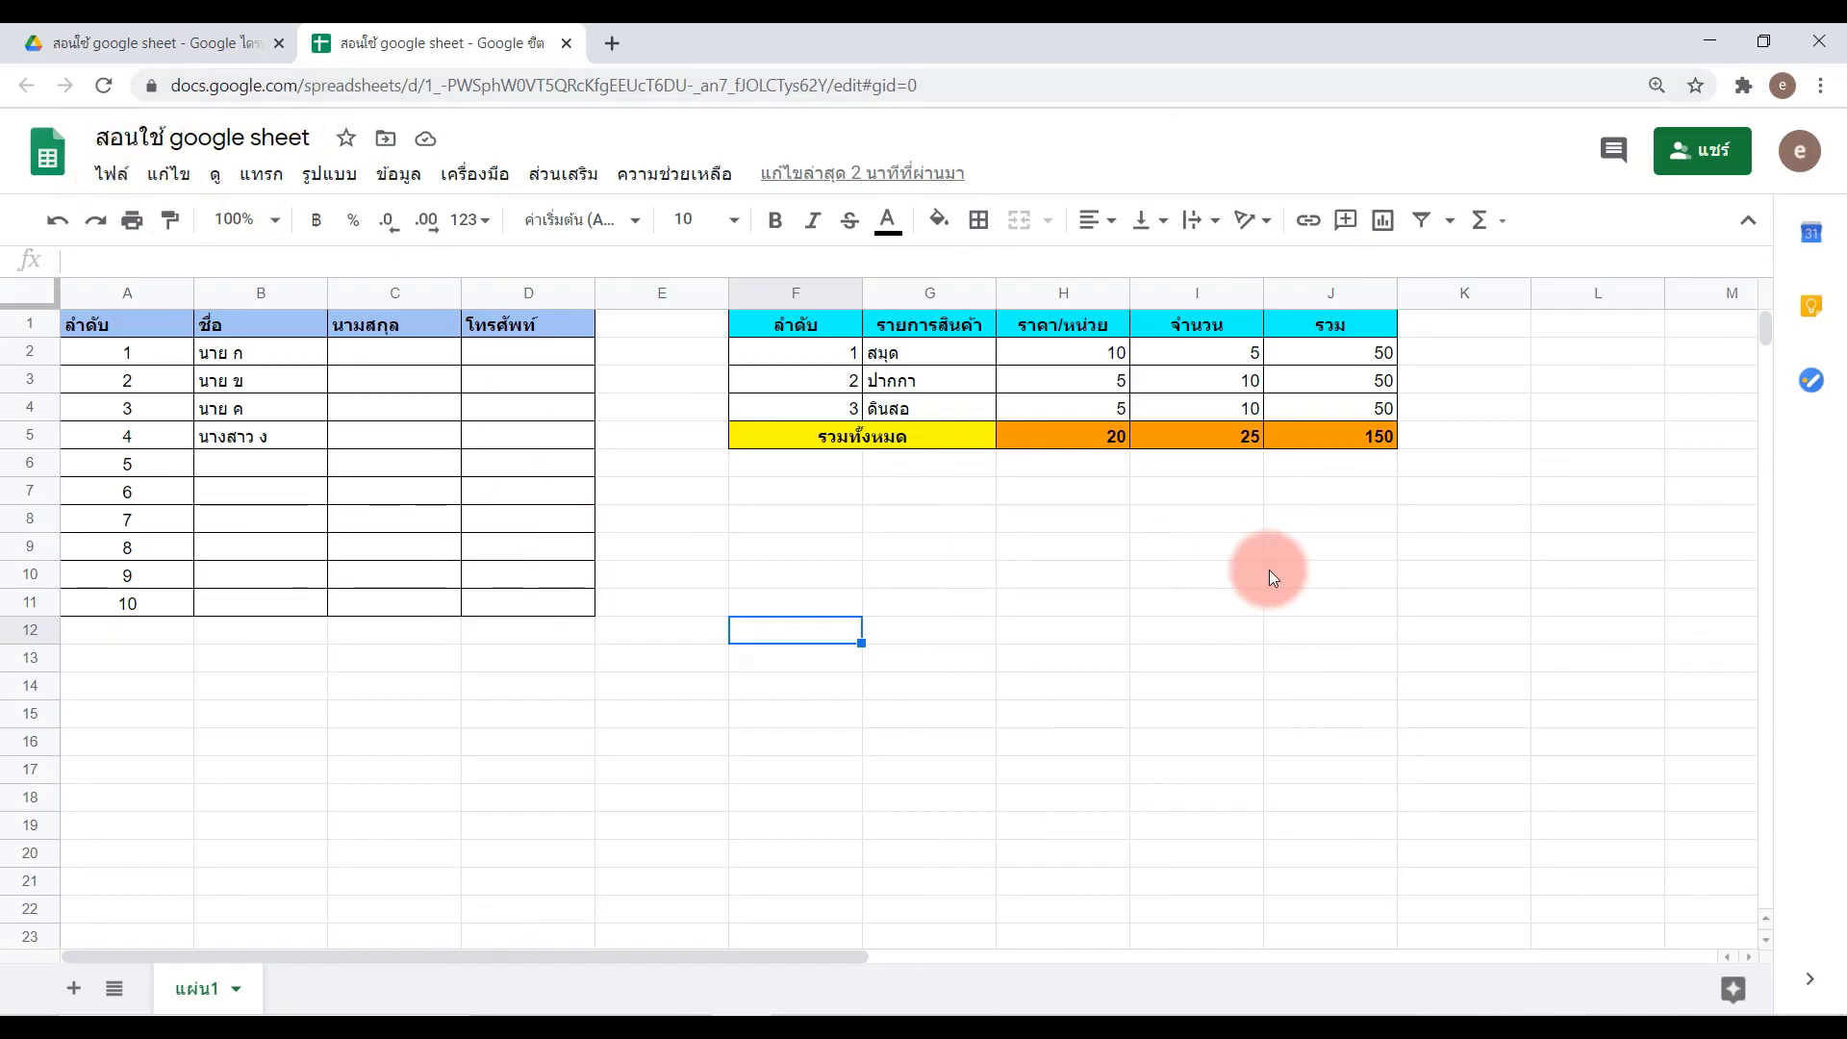
Open print settings and set A4 paper in portrait orientation.
click(136, 225)
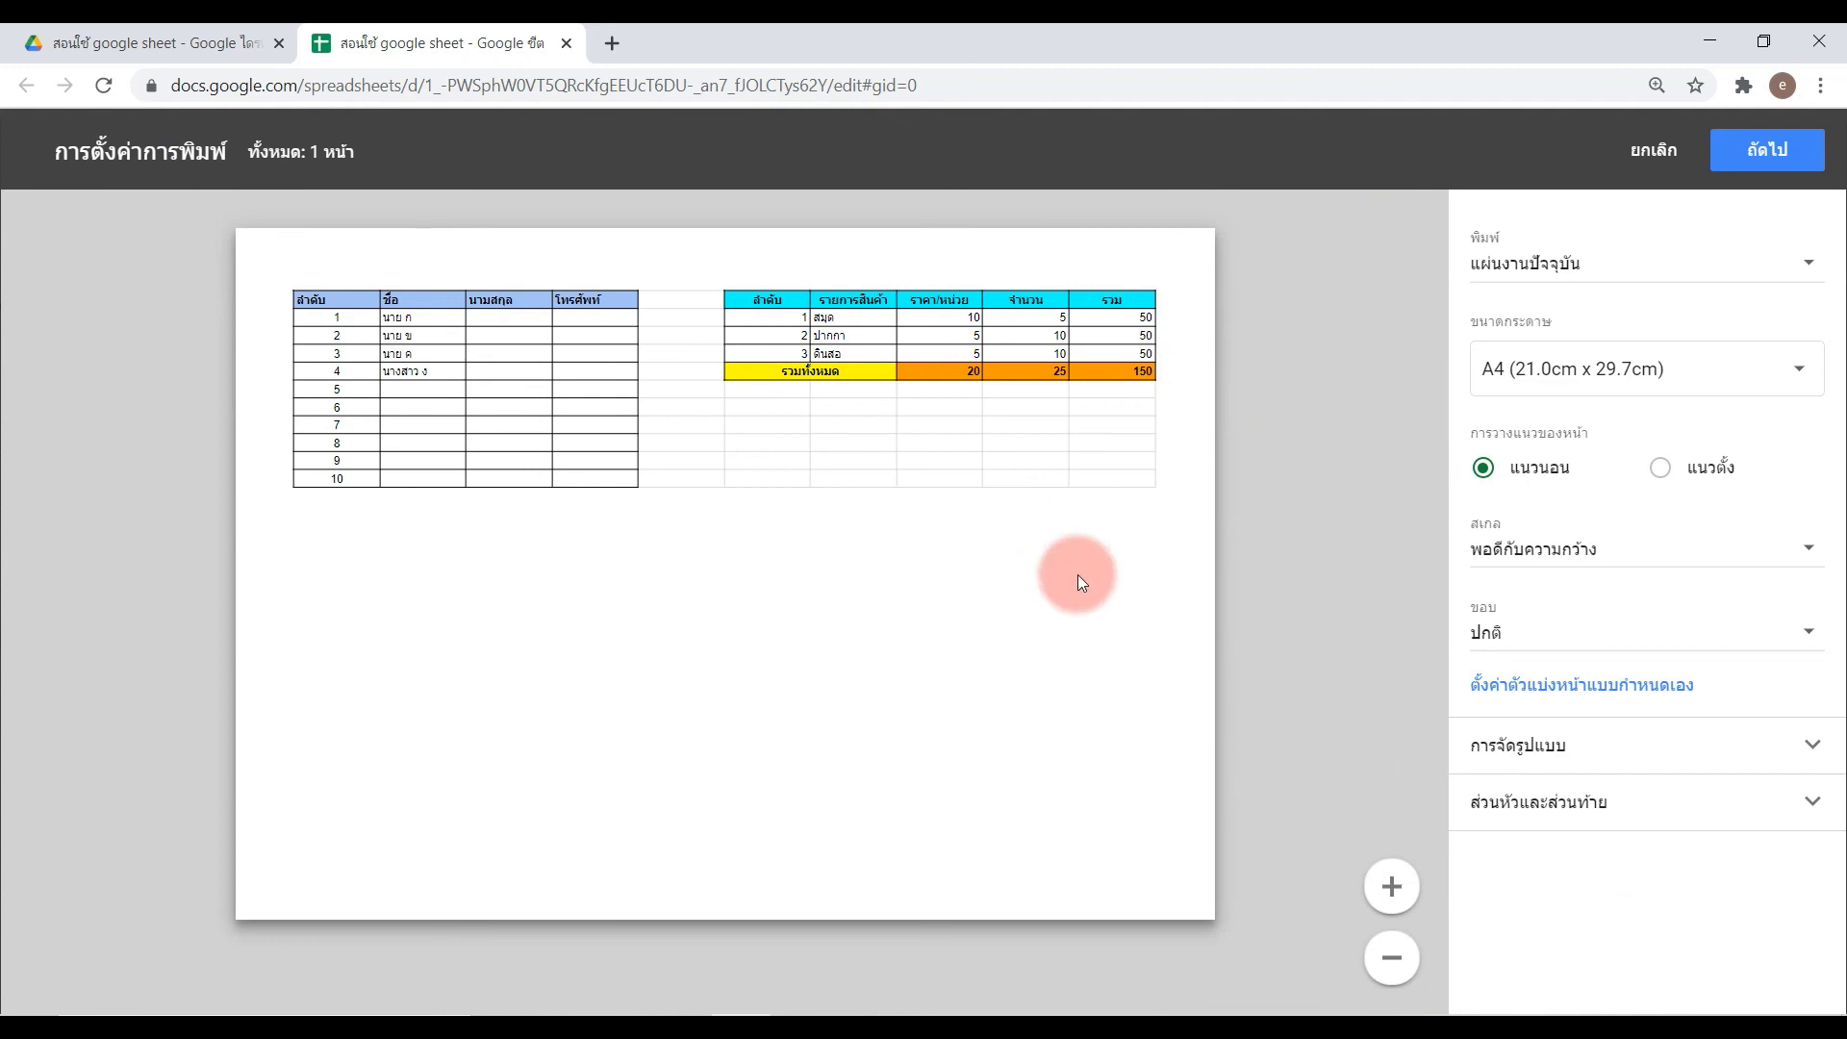
click(1734, 374)
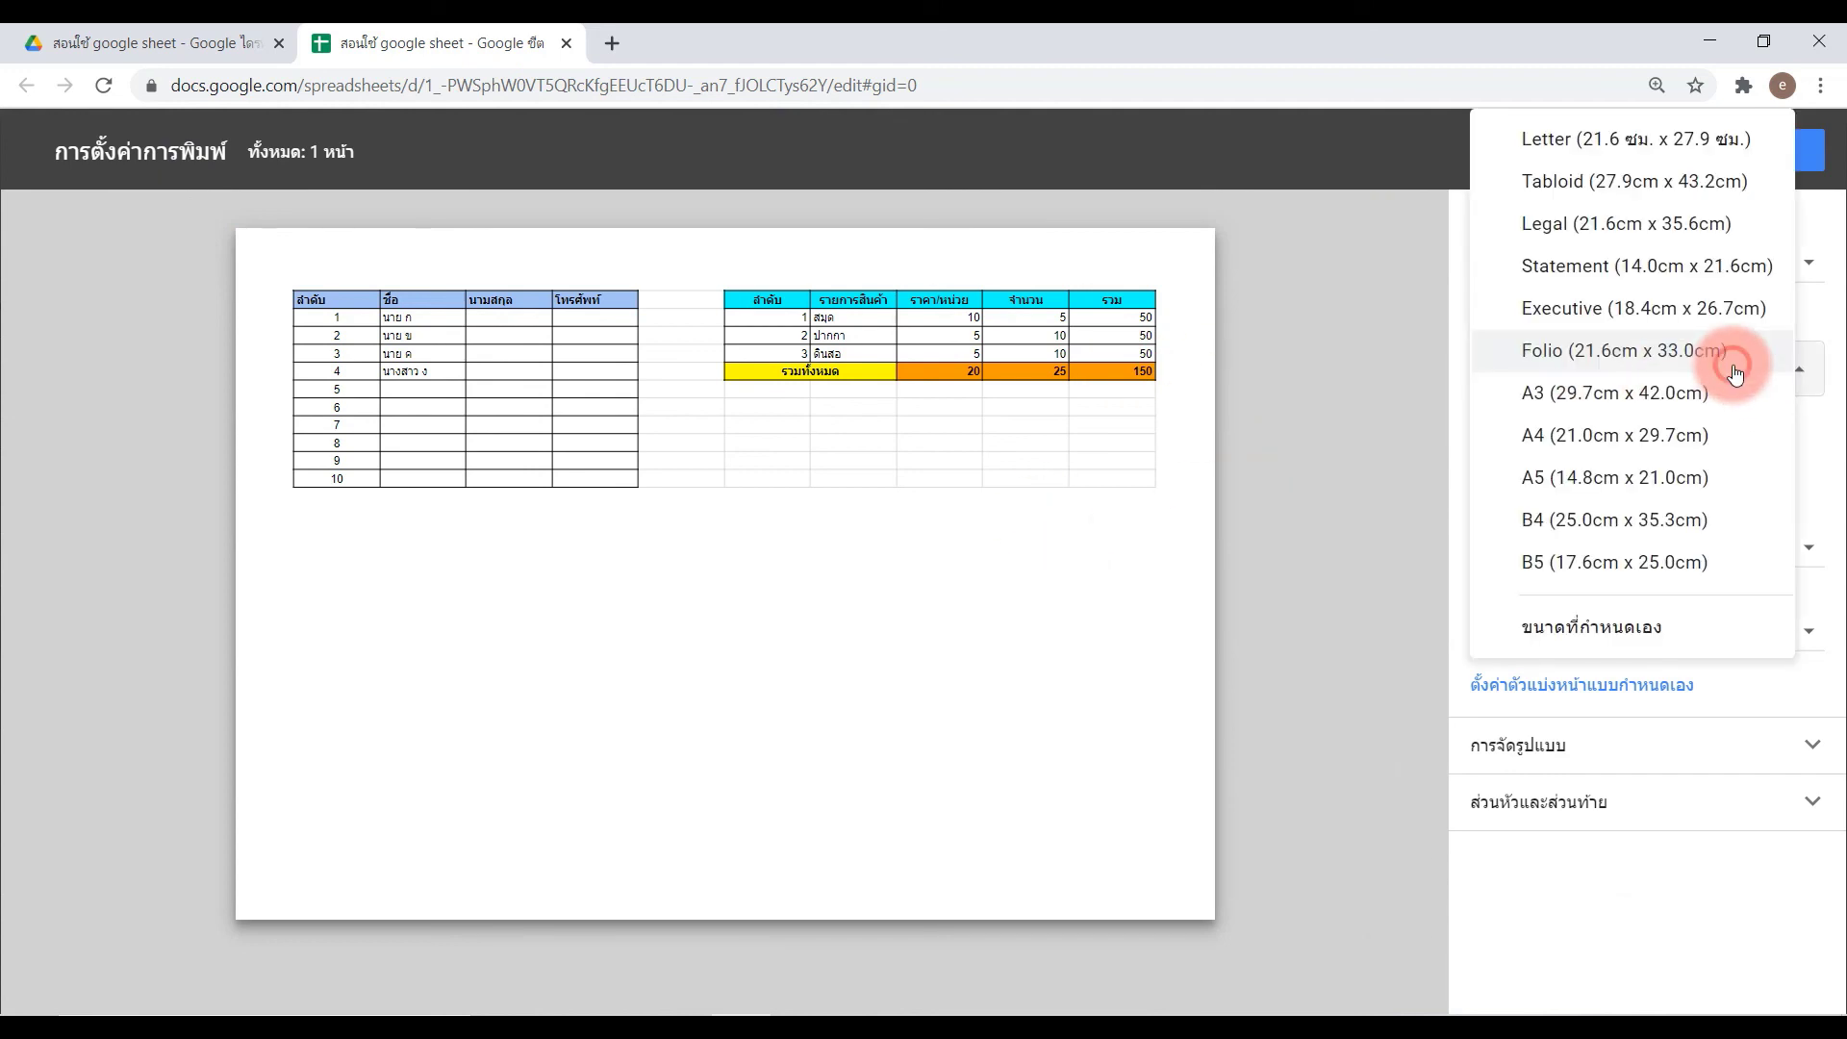
click(1657, 439)
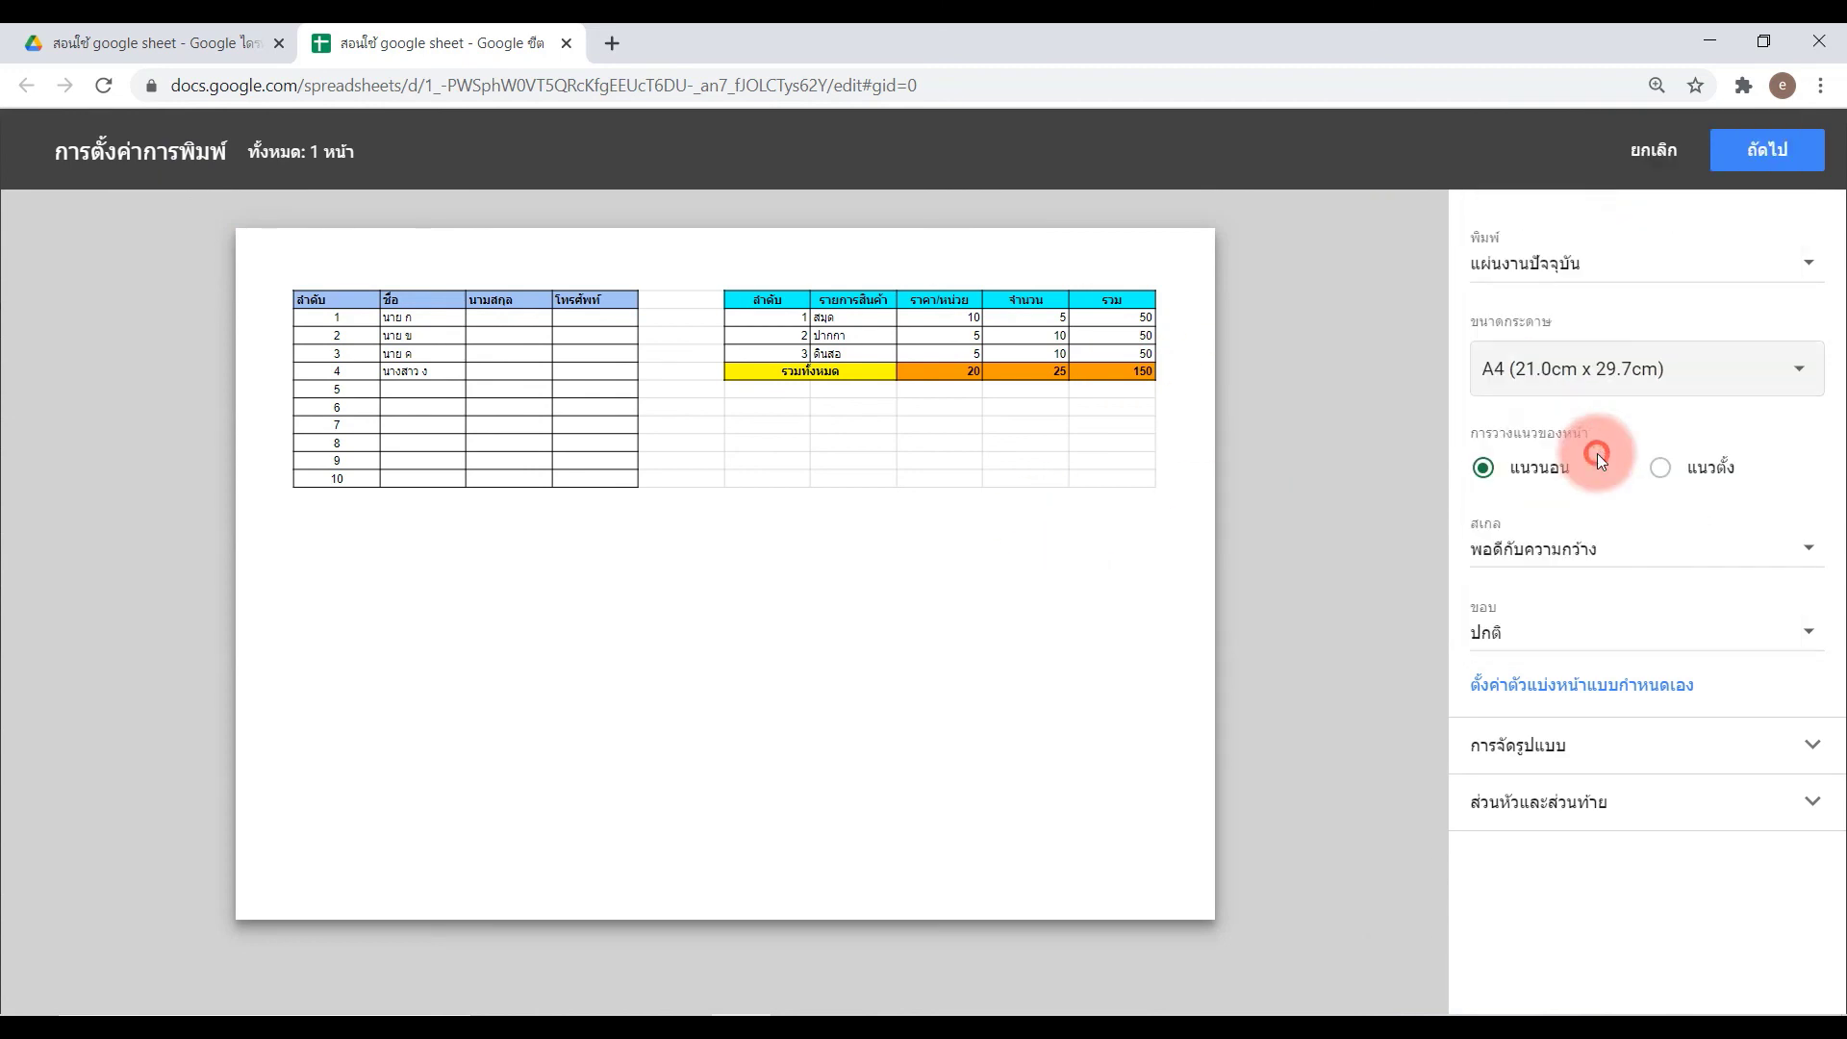
click(1671, 462)
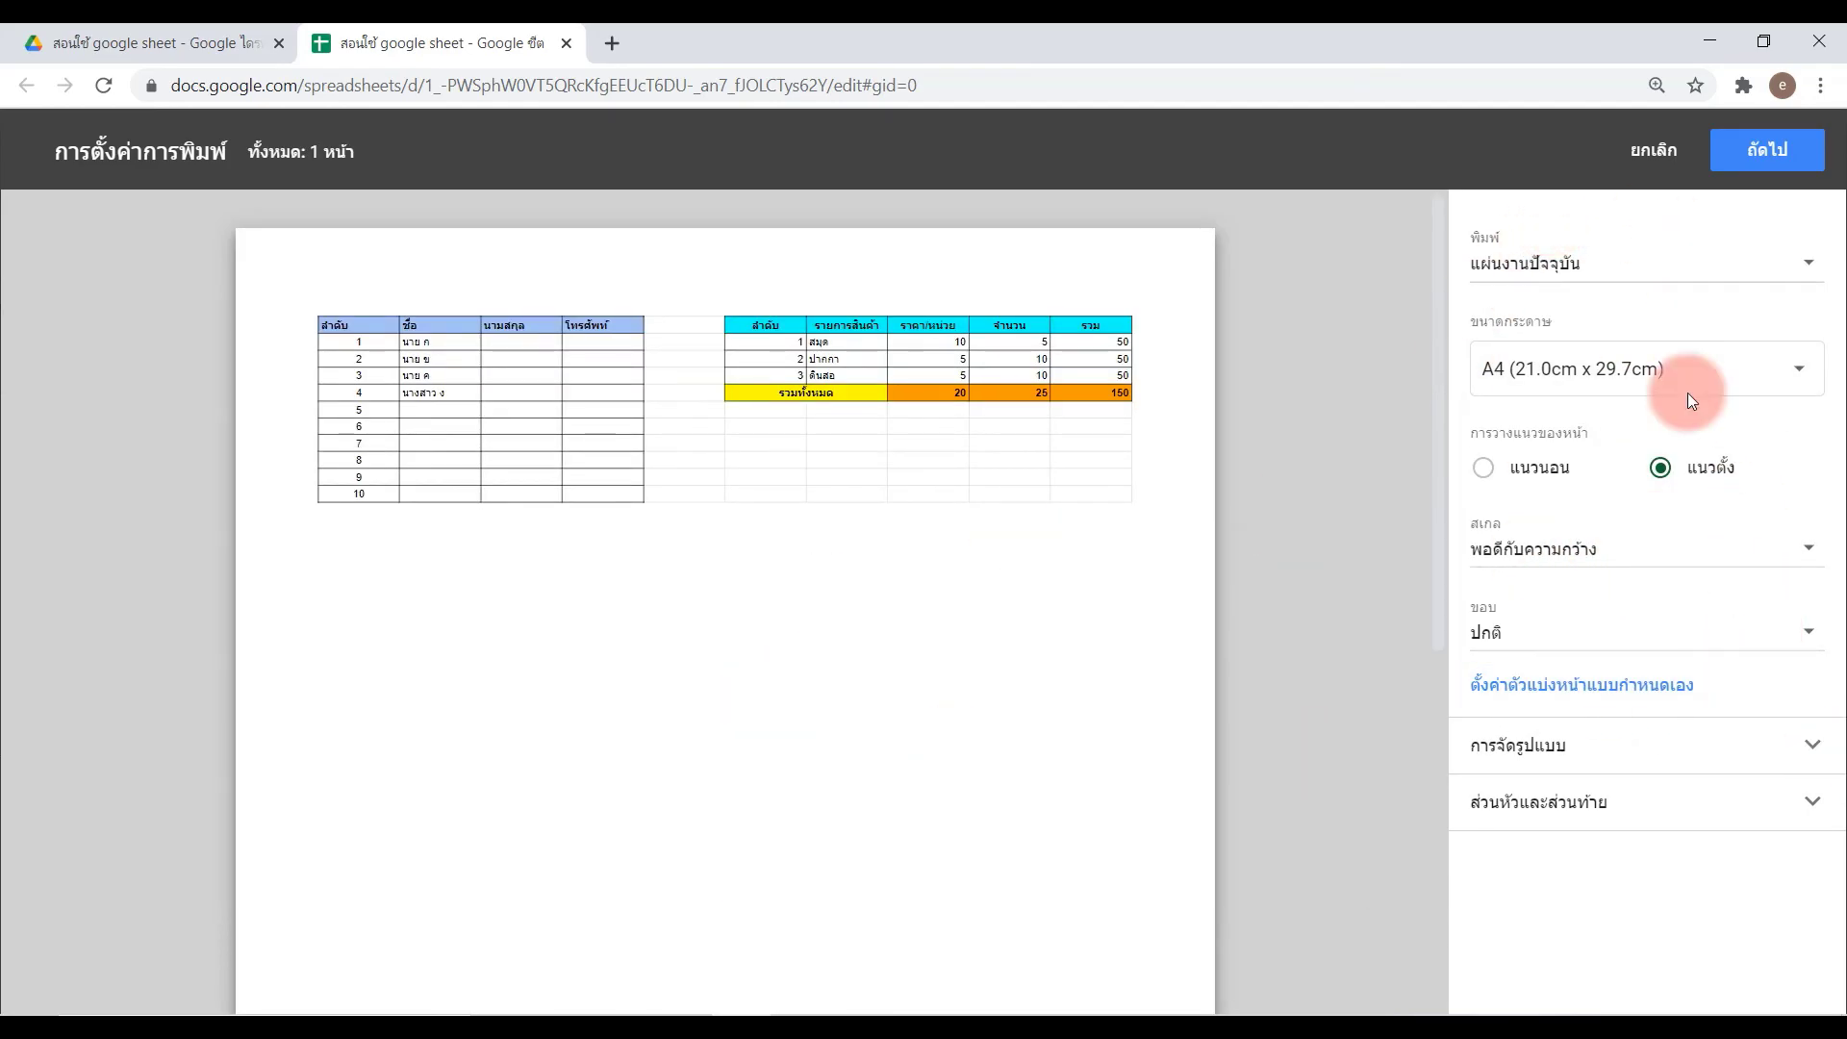
Expand and collapse the Formatting options, then cancel printing without printing.
click(1647, 764)
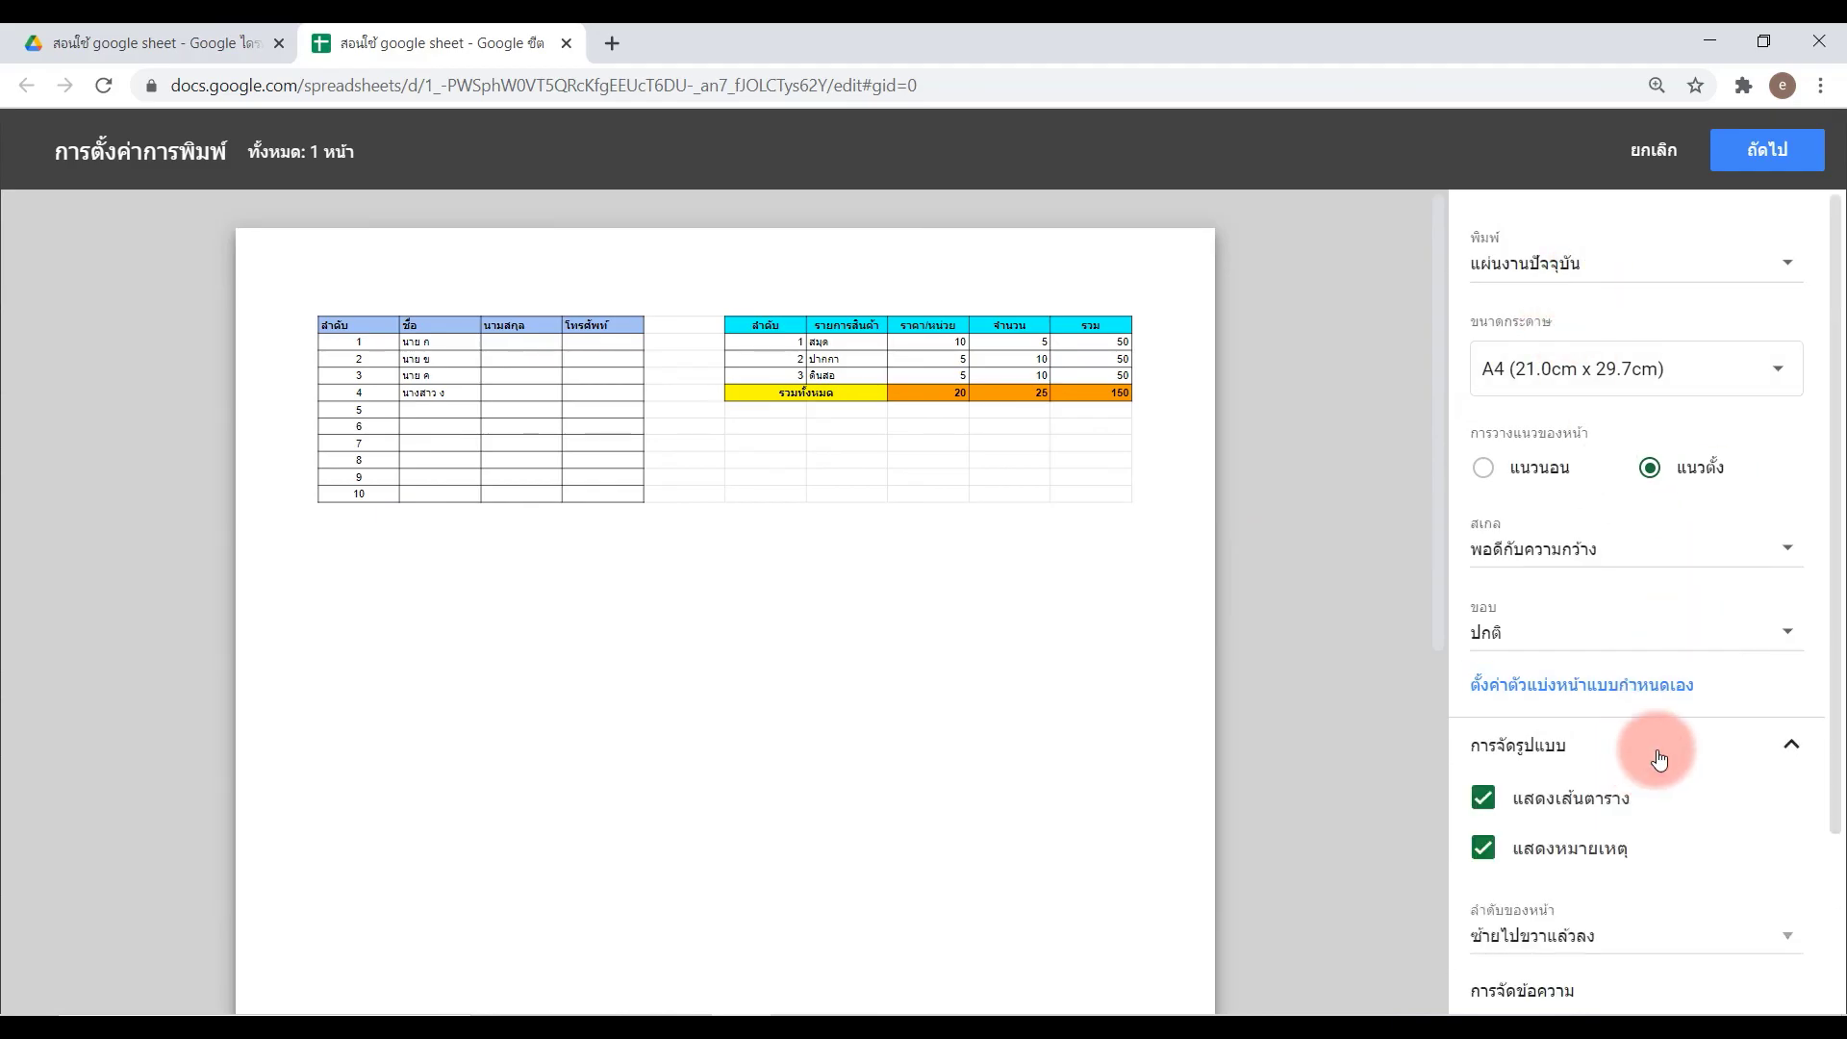
click(1658, 760)
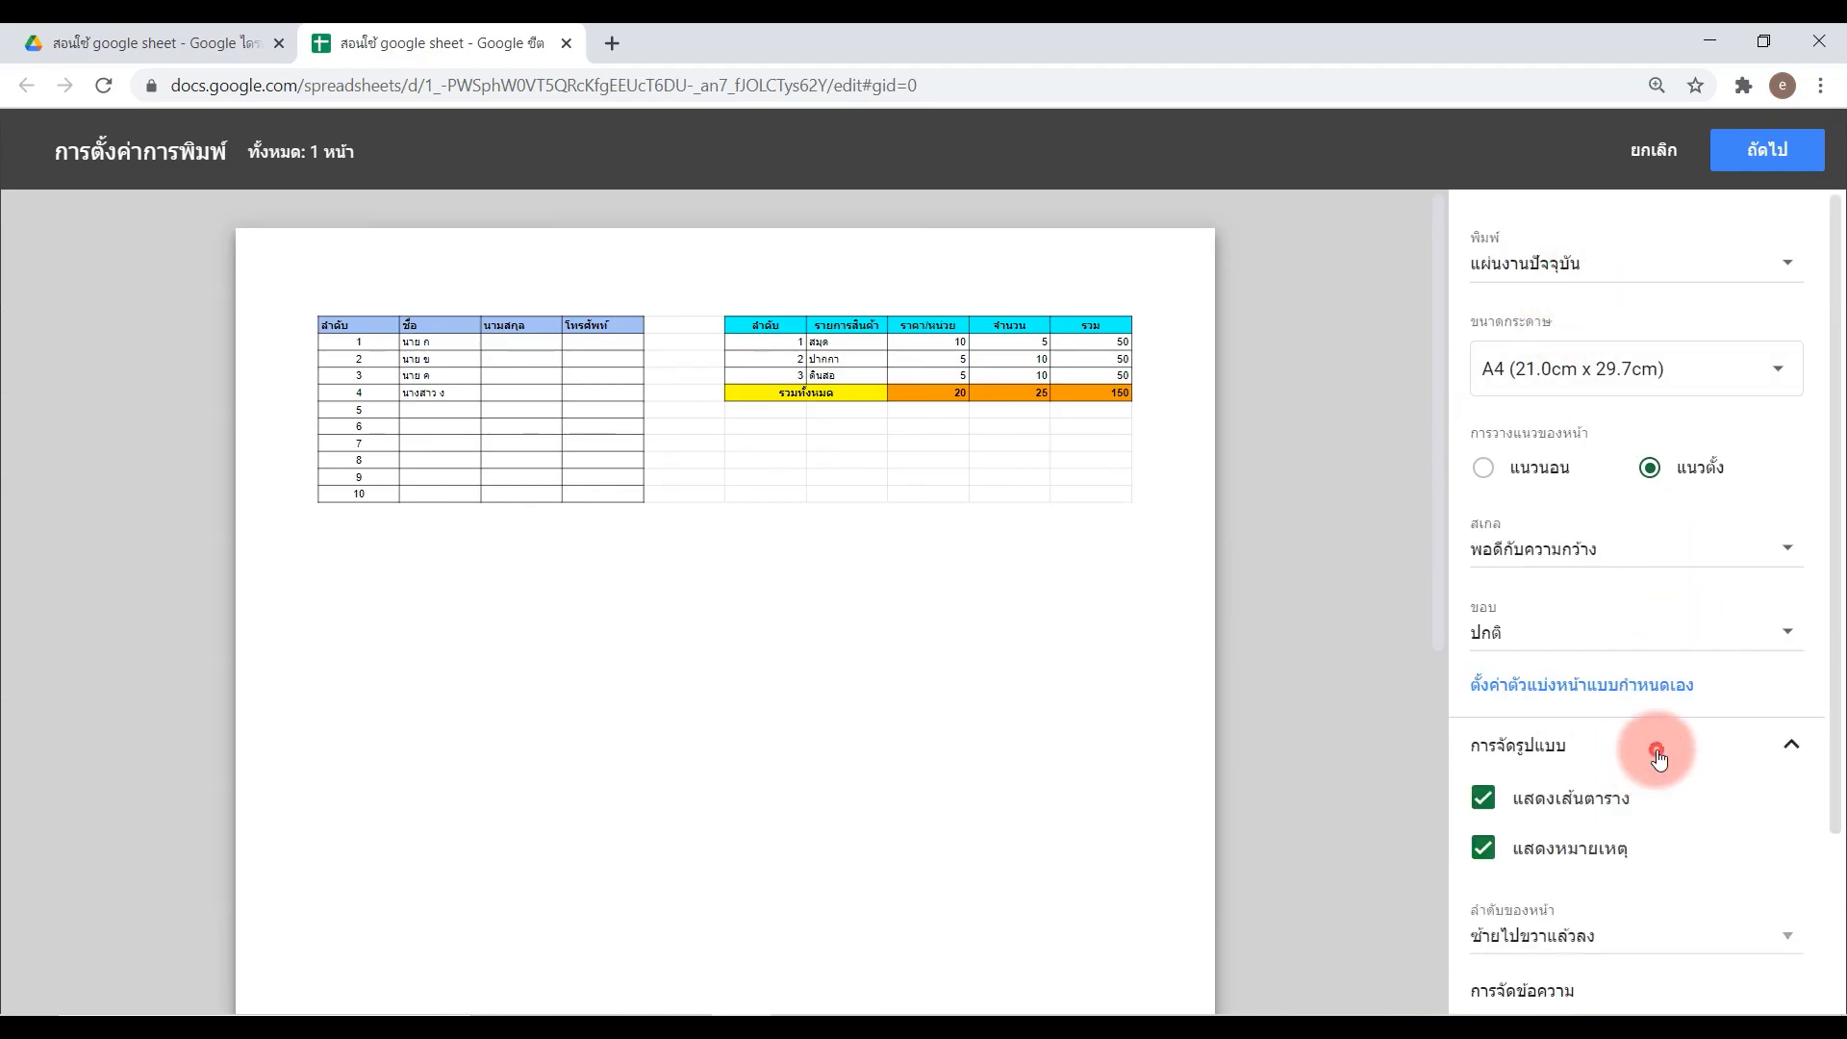
click(1676, 169)
Select the empty cell F16 in the spreadsheet.
click(742, 737)
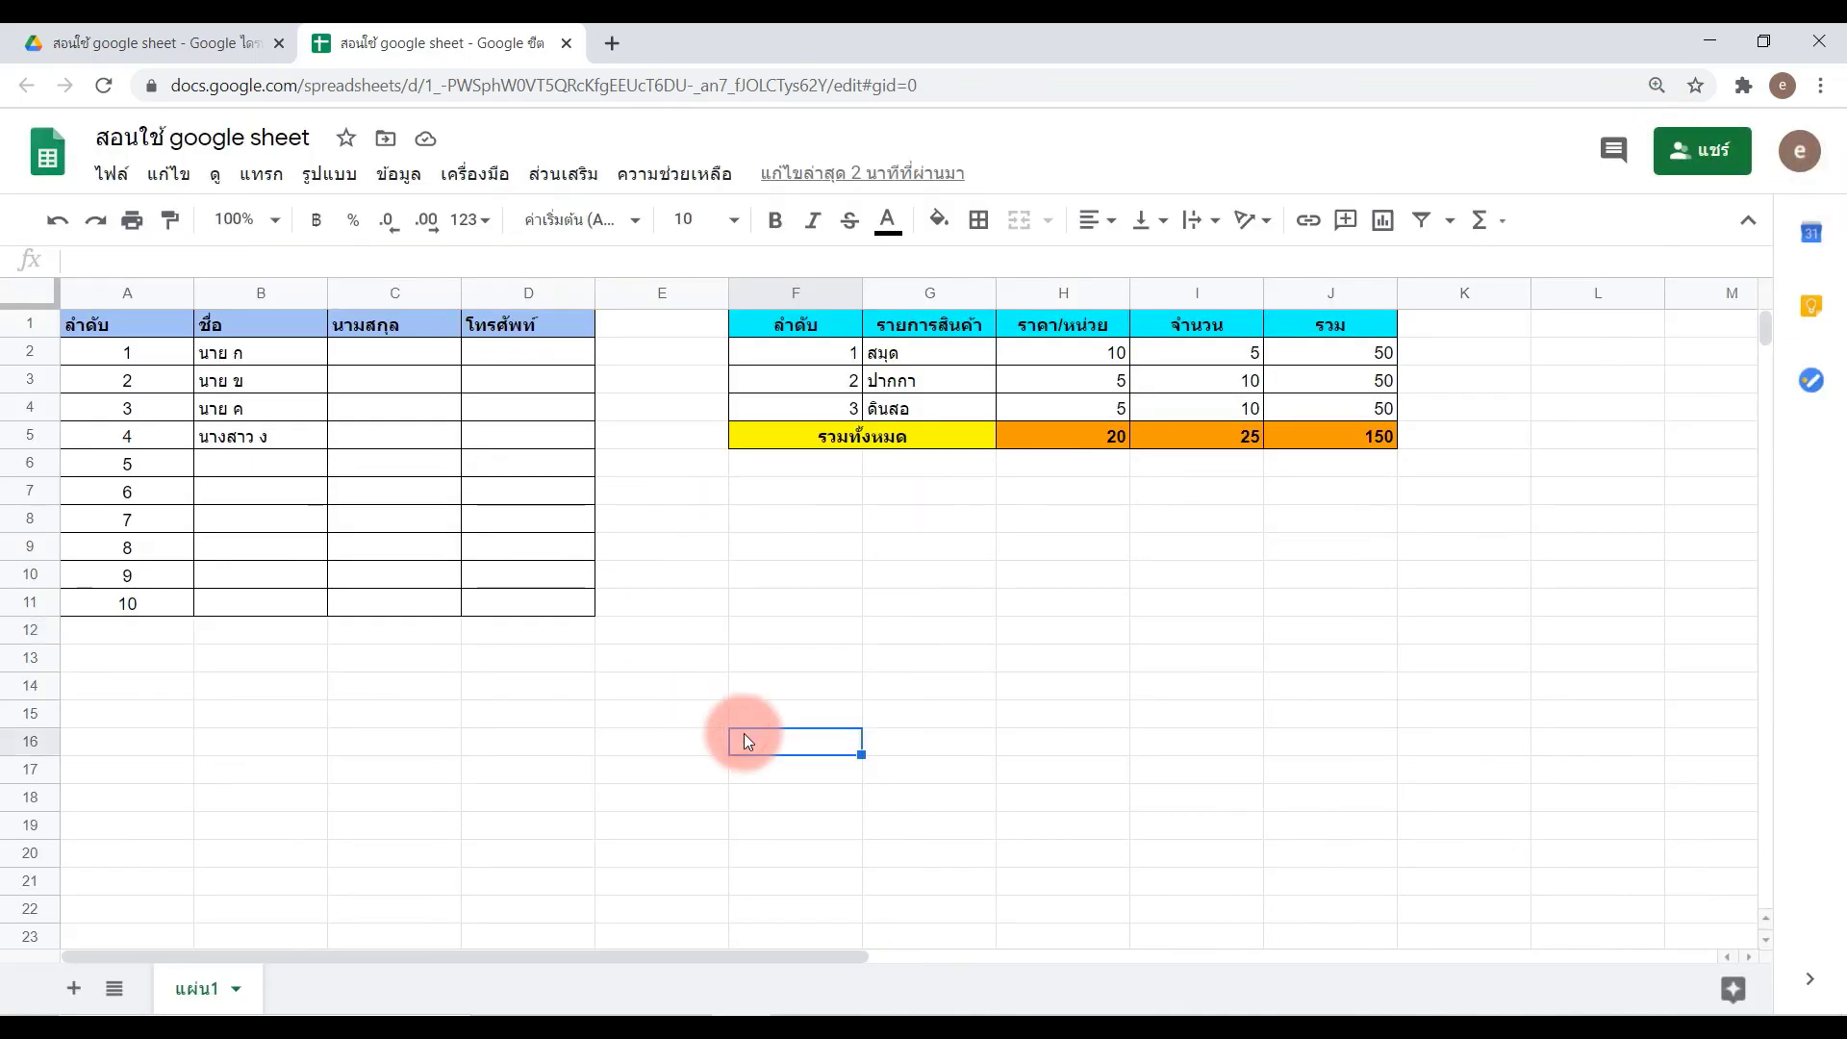